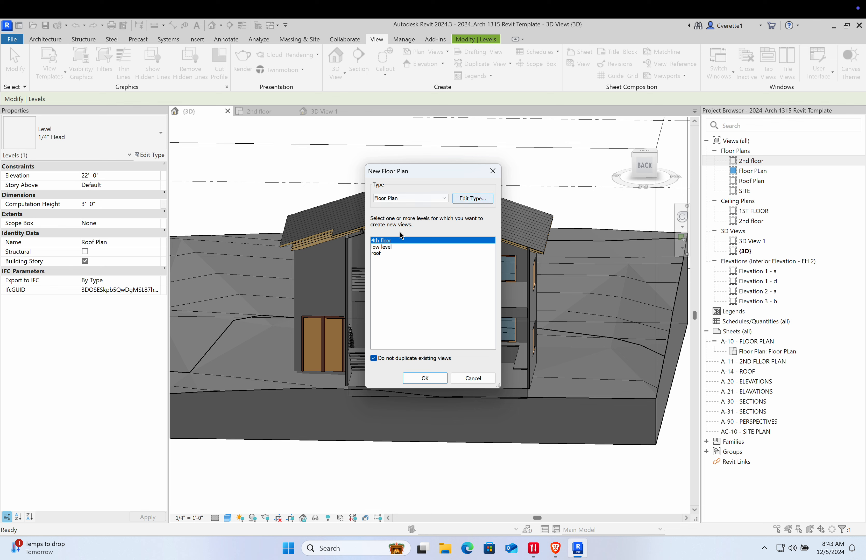
# Create a new floor plan view for the roof level
pyautogui.click(389, 253)
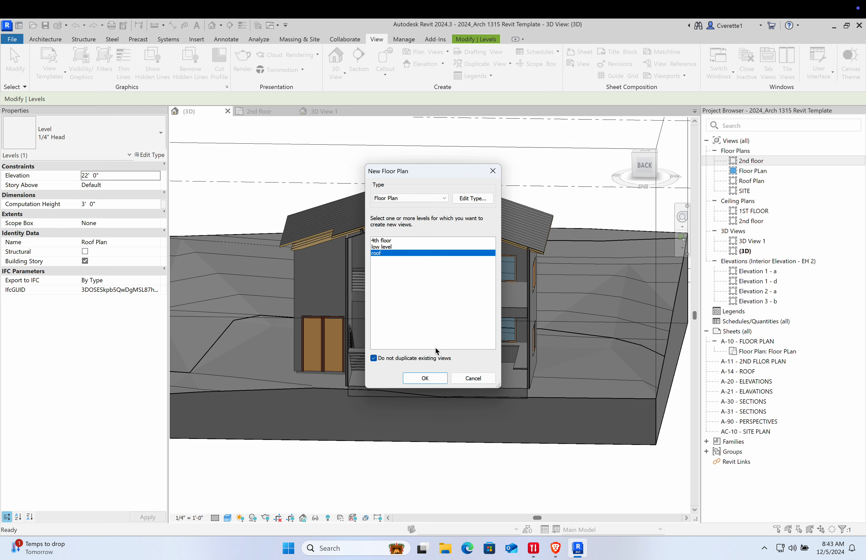
pyautogui.click(443, 378)
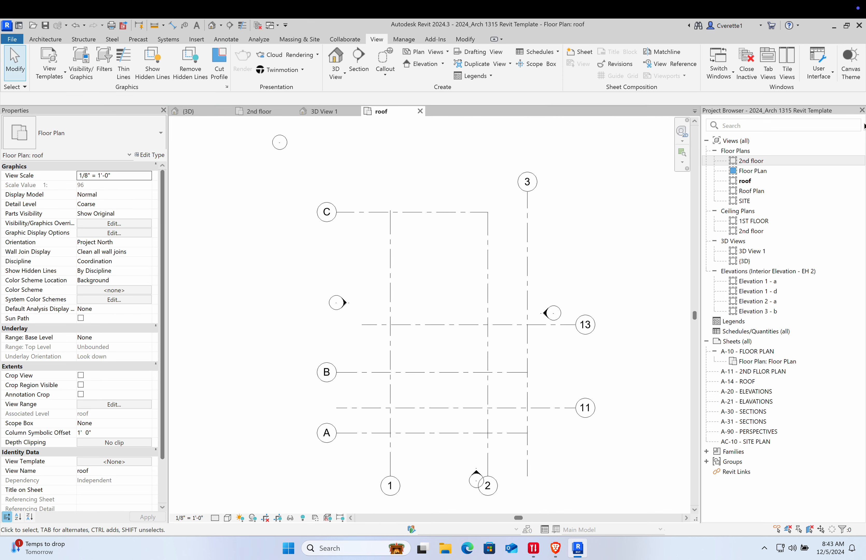
# Rename the Roof Plan floor plan view as 3Rd Floor and rename its corresponding level and views as well
pyautogui.doubleClick(749, 190)
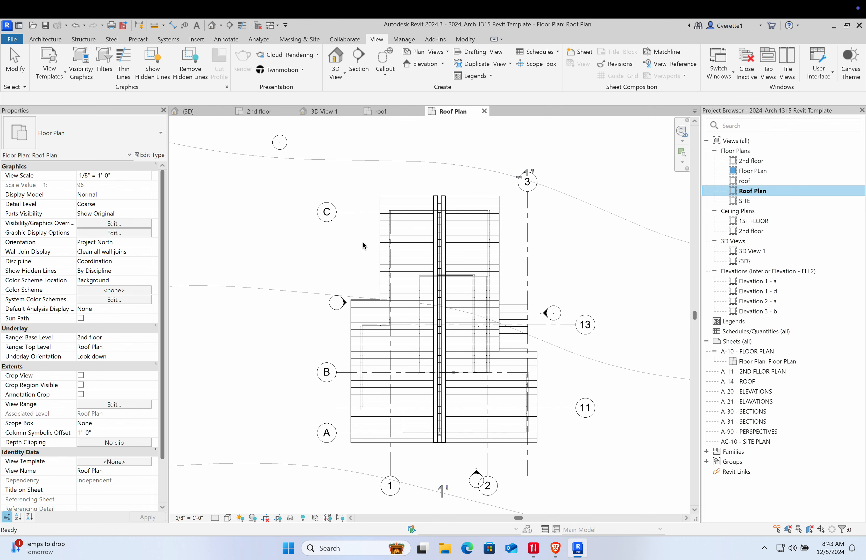
pyautogui.moveTo(163, 316); pyautogui.dragTo(163, 362)
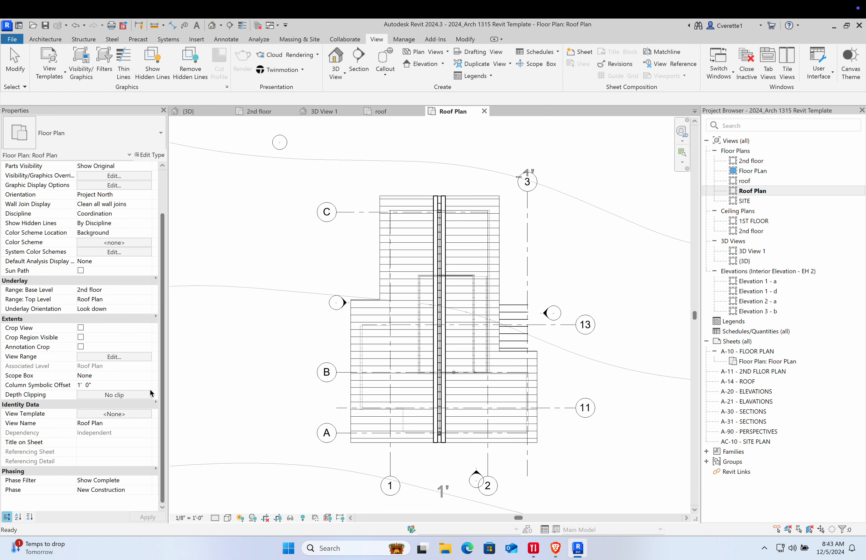
pyautogui.click(104, 425)
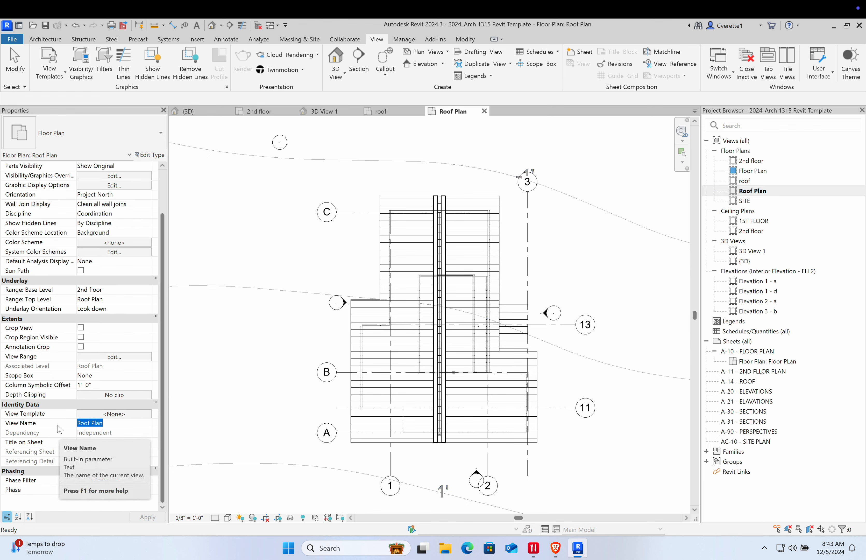
pyautogui.write('3Rd Floor')
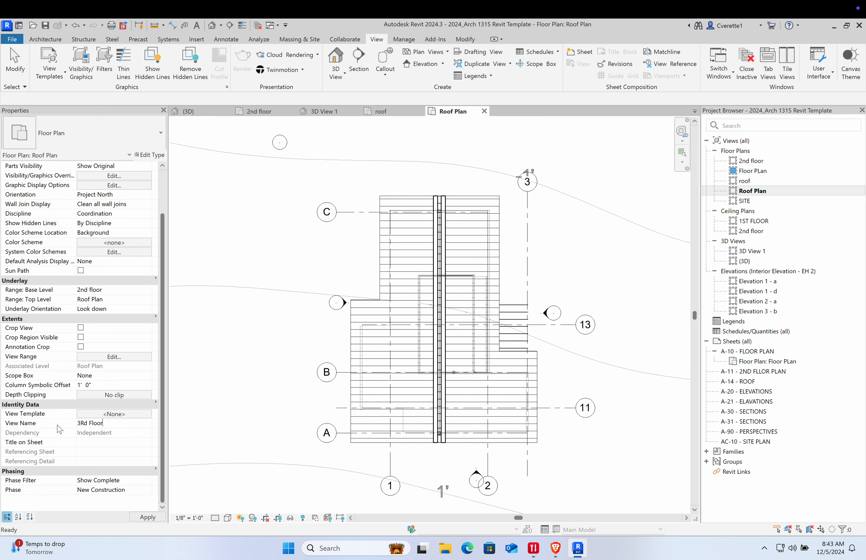
pyautogui.press('Return')
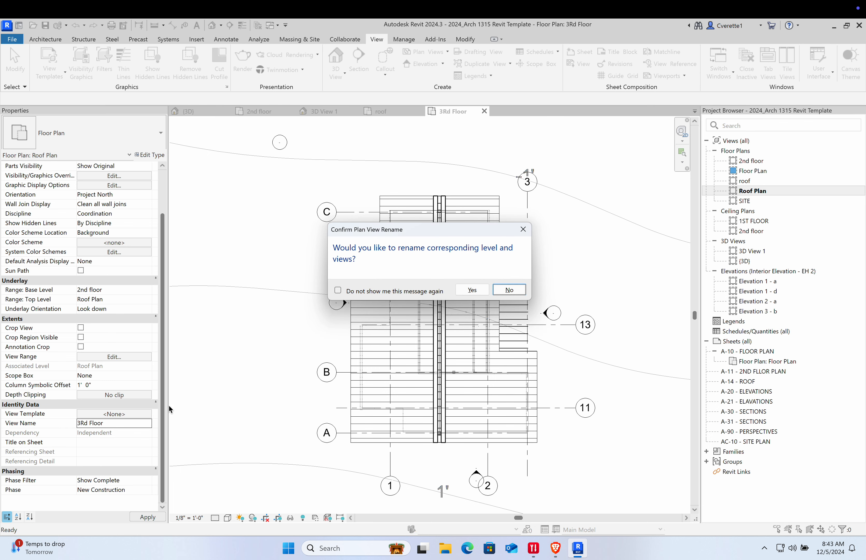
pyautogui.click(473, 290)
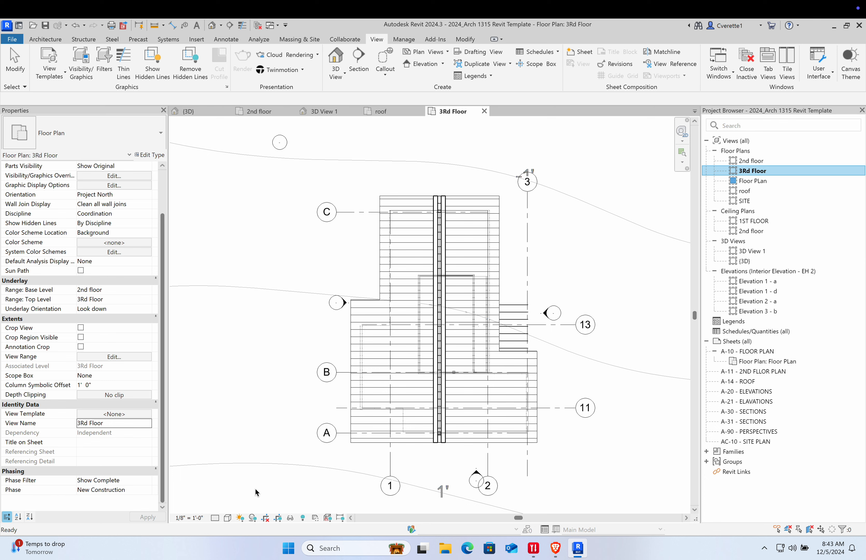
# Set the 3Rd Floor view's scale to 1/4" = 1'-0" and its detail level to Fine
pyautogui.click(191, 517)
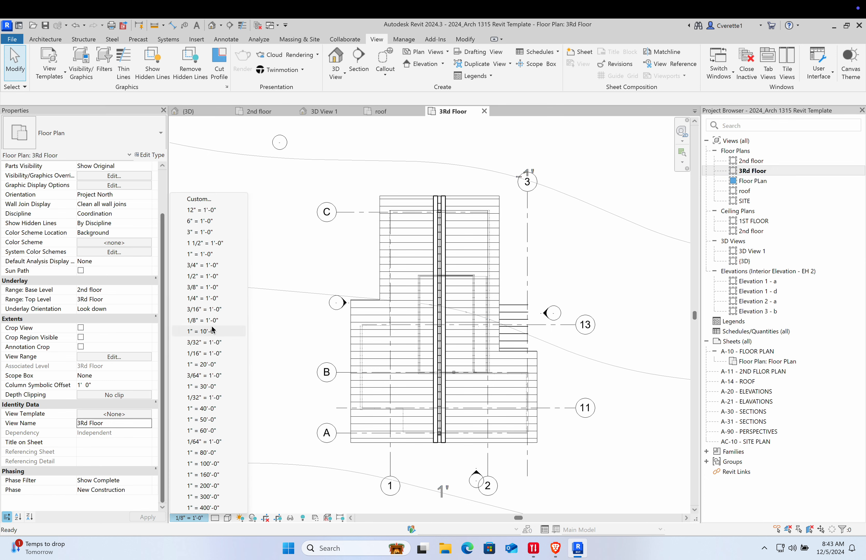
pyautogui.click(207, 297)
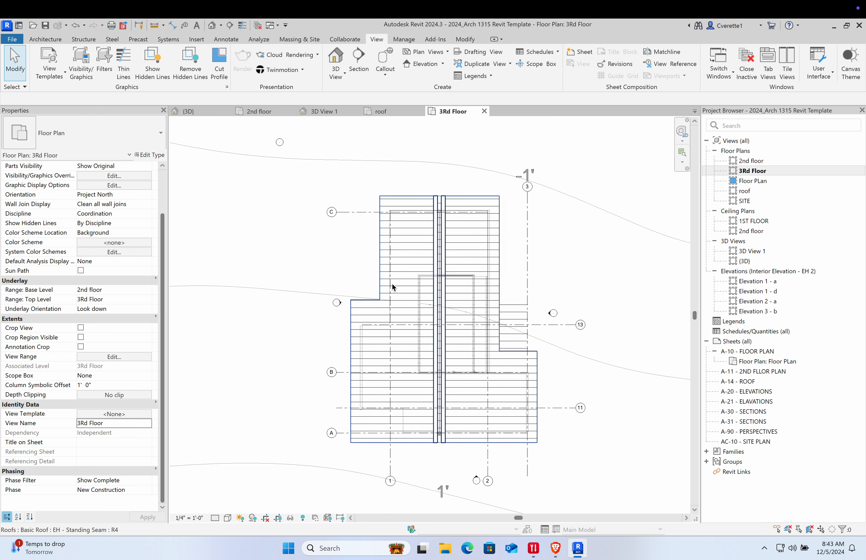
pyautogui.click(216, 517)
pyautogui.click(228, 501)
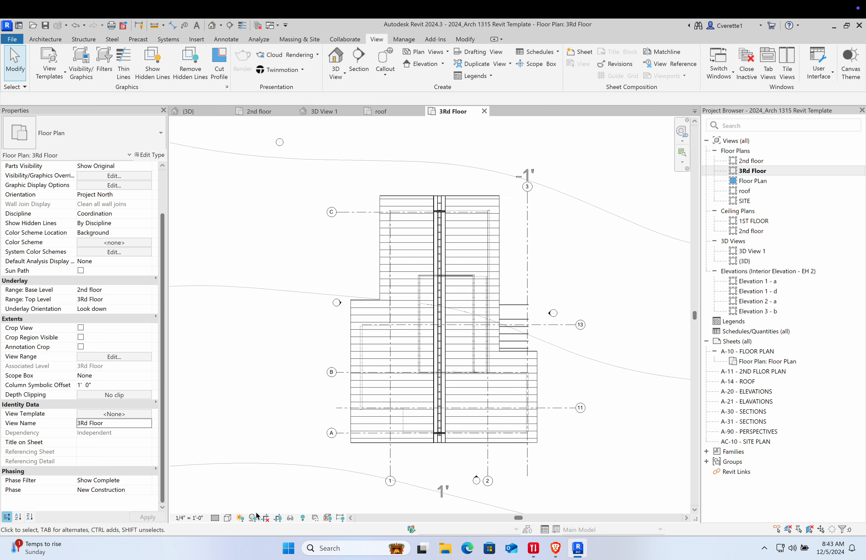
# Turn on shadows in the 3Rd Floor plan view
pyautogui.click(240, 517)
pyautogui.click(252, 517)
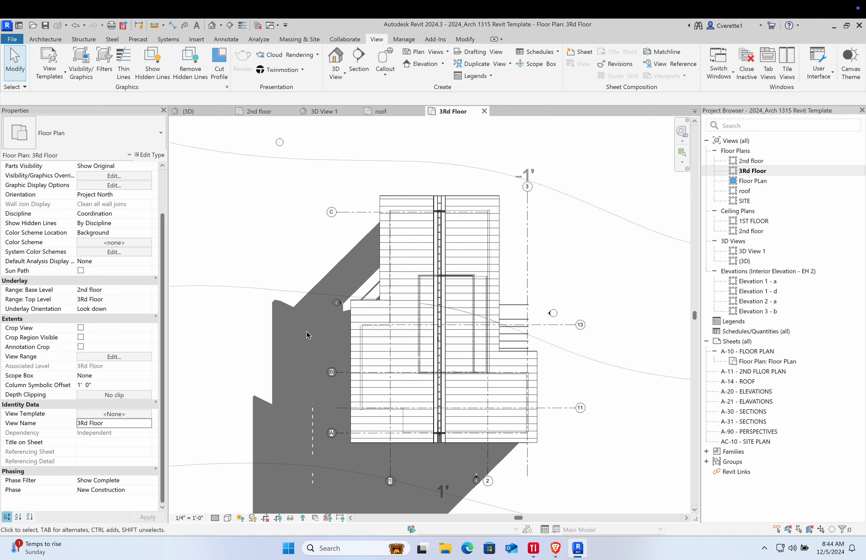
# Rename the 3Rd Floor view as vg and apply the new name to its corresponding level and views
pyautogui.moveTo(165, 226); pyautogui.dragTo(164, 203)
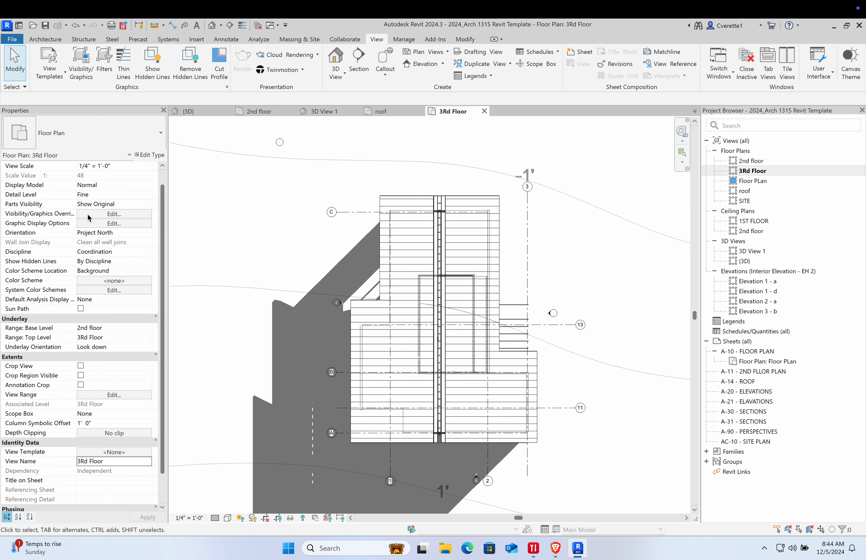
pyautogui.write('vg')
pyautogui.press('Return')
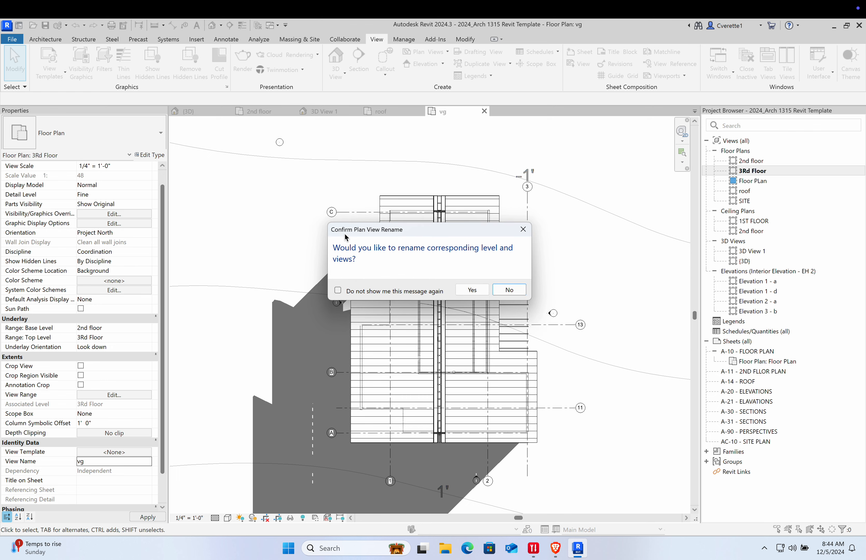
pyautogui.click(475, 288)
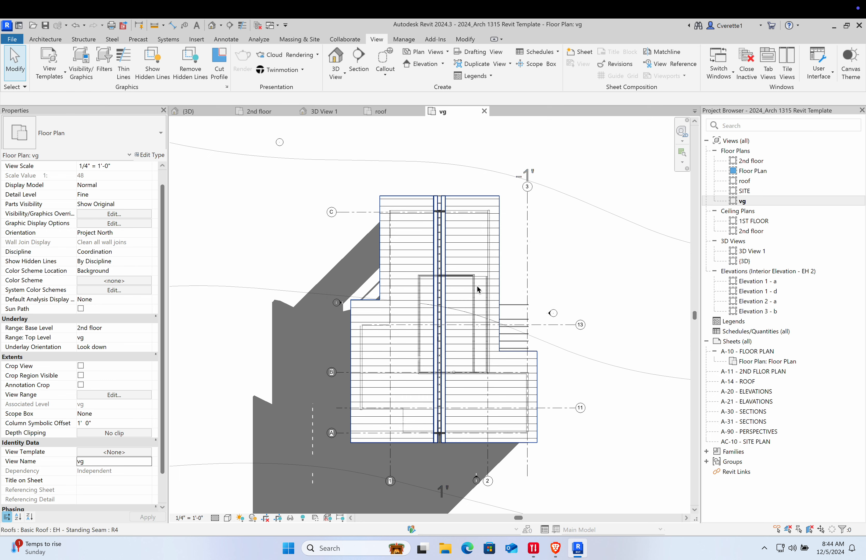
# Inspect the plan view's Visibility/Graphic Overrides and Graphic Display Options
pyautogui.press('v')
pyautogui.press('g')
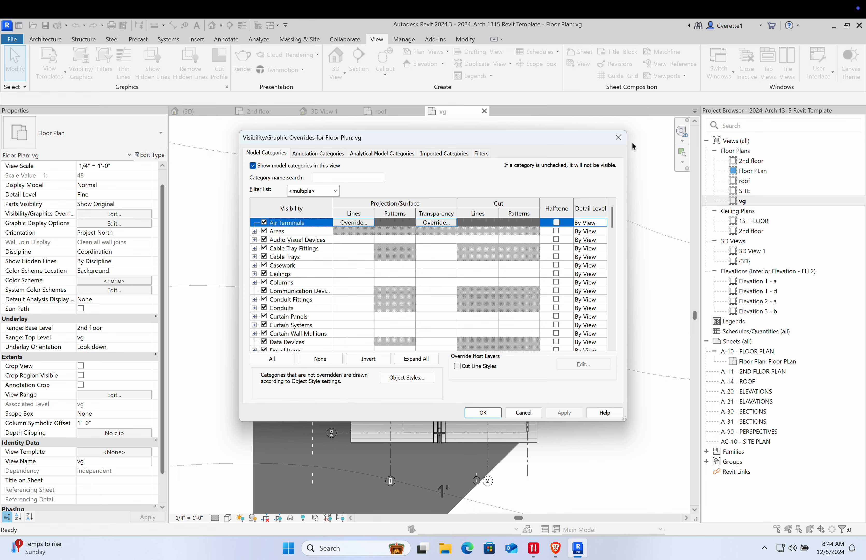
pyautogui.click(618, 137)
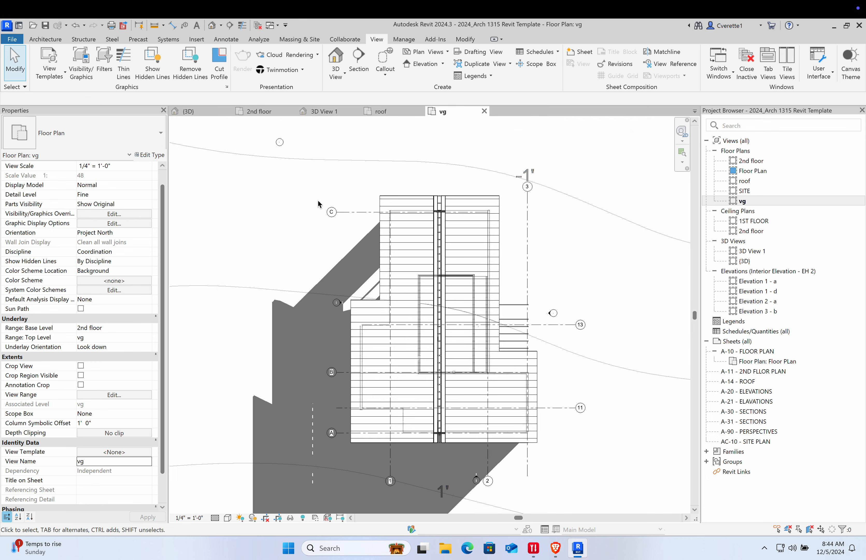
pyautogui.click(110, 217)
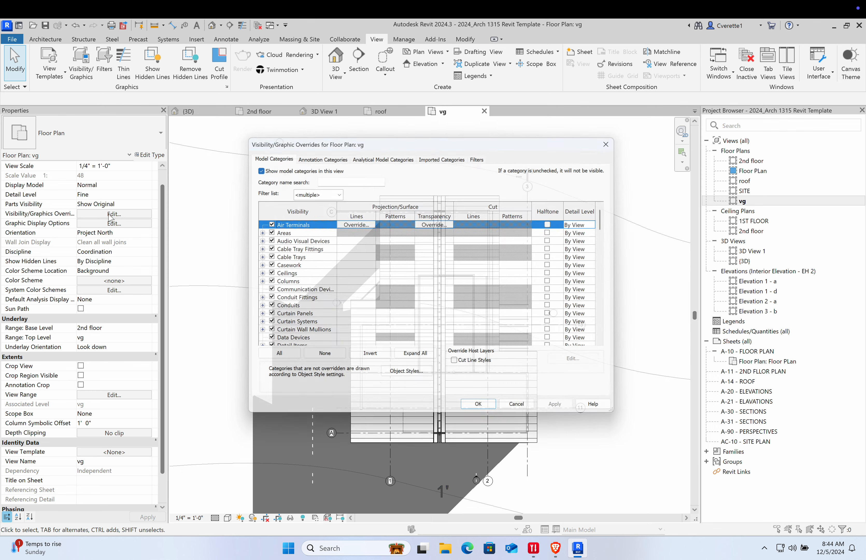
pyautogui.click(617, 142)
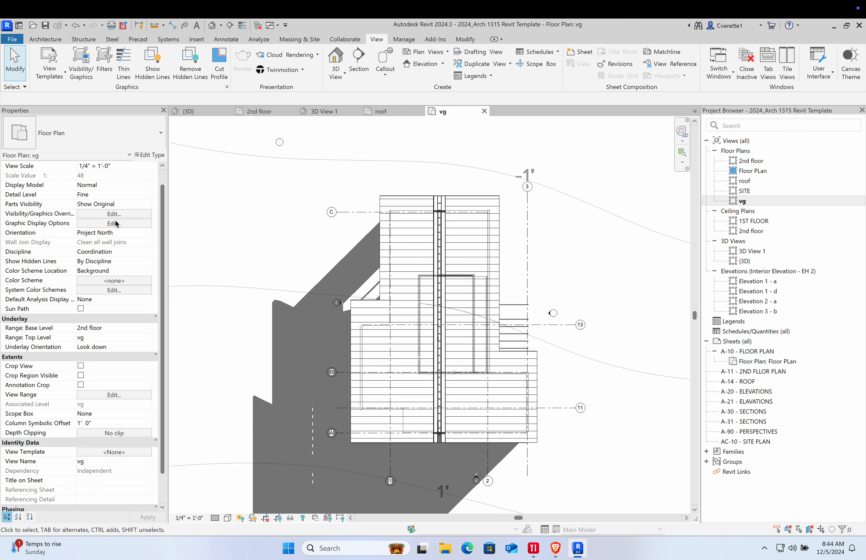
pyautogui.click(120, 225)
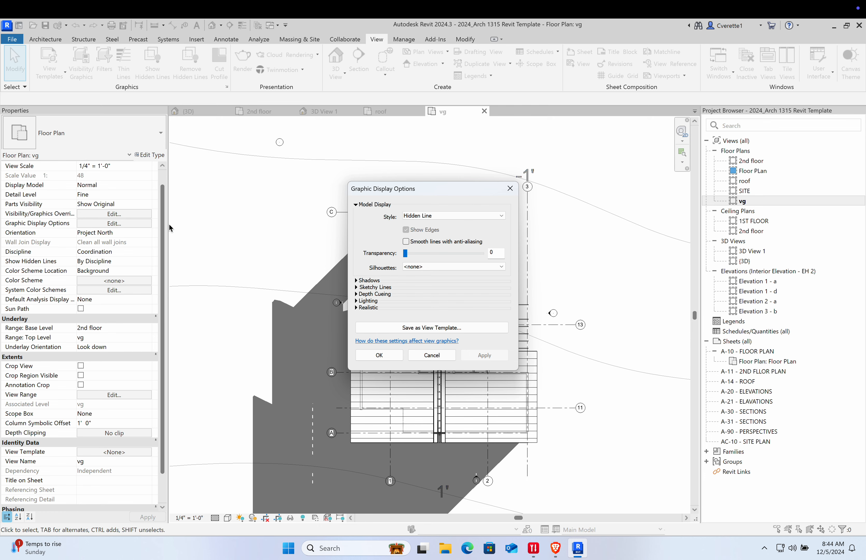
pyautogui.click(510, 189)
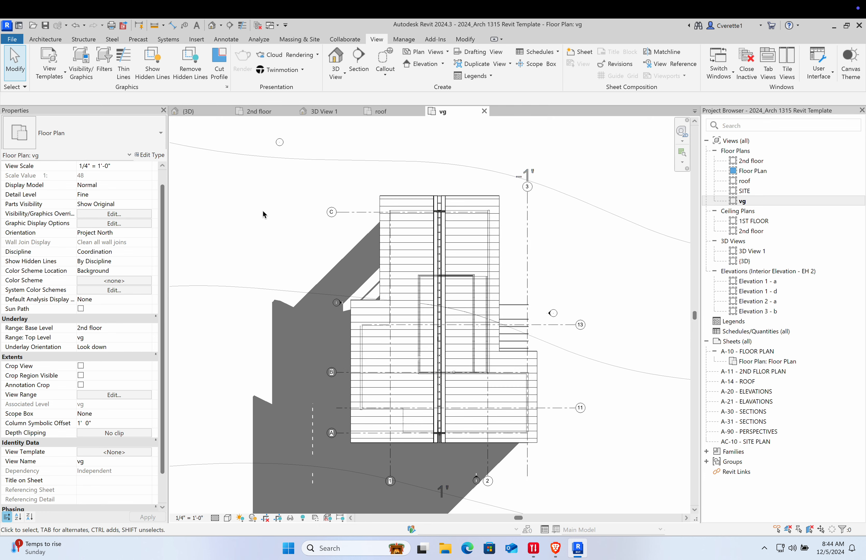
pyautogui.click(121, 215)
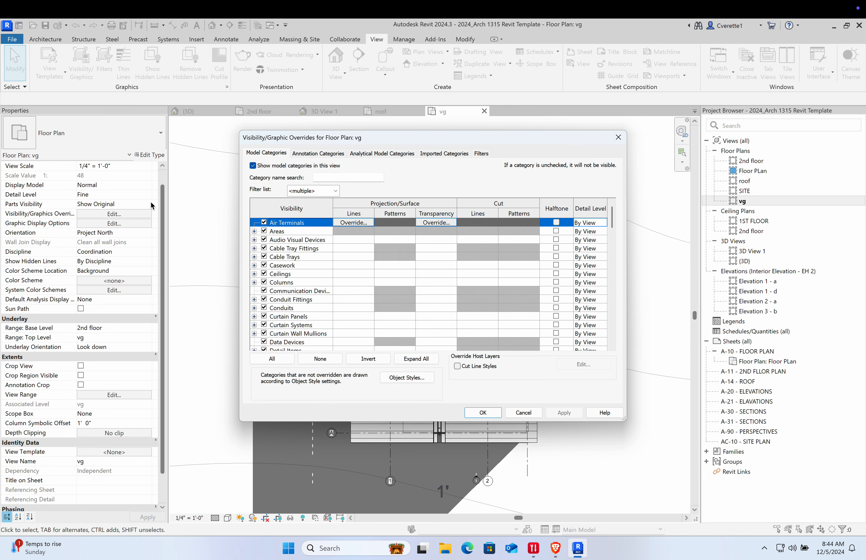
pyautogui.click(619, 138)
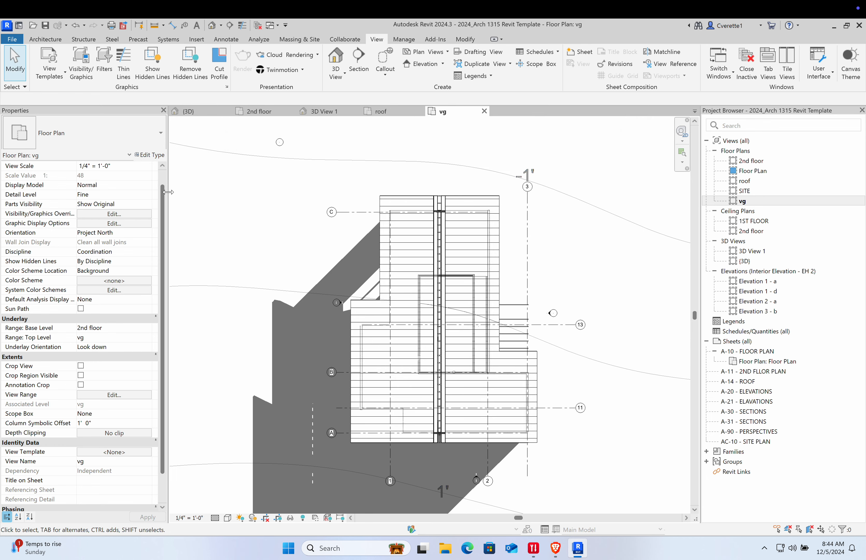
# Set the shadow intensity to 16 in the lighting settings of the plan view's Graphic Display Options
pyautogui.click(132, 223)
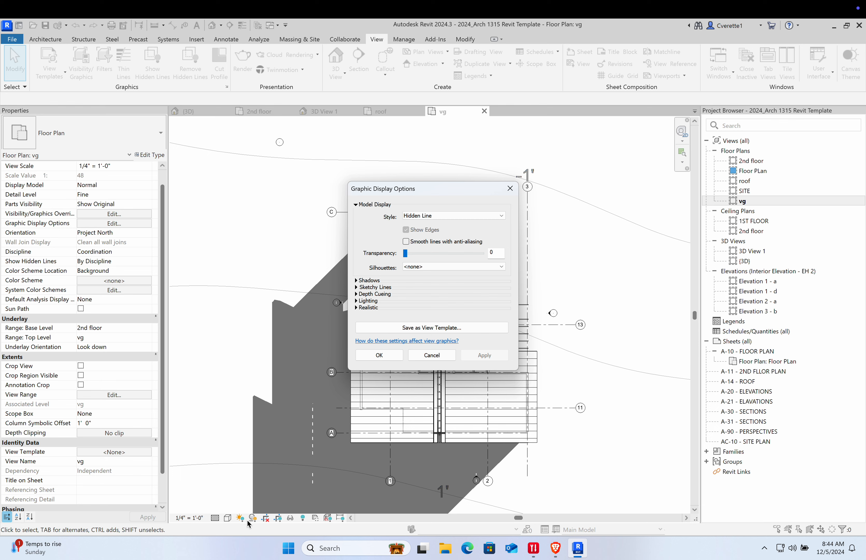
pyautogui.click(362, 282)
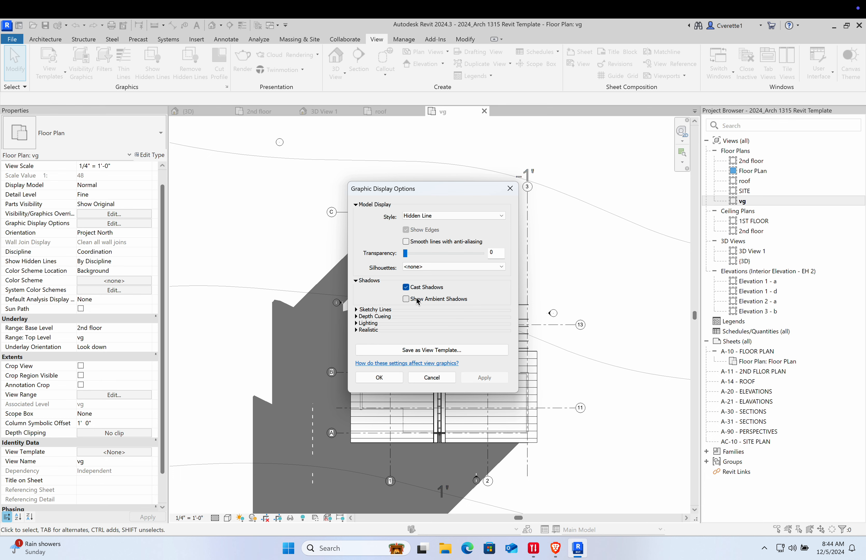
pyautogui.click(357, 281)
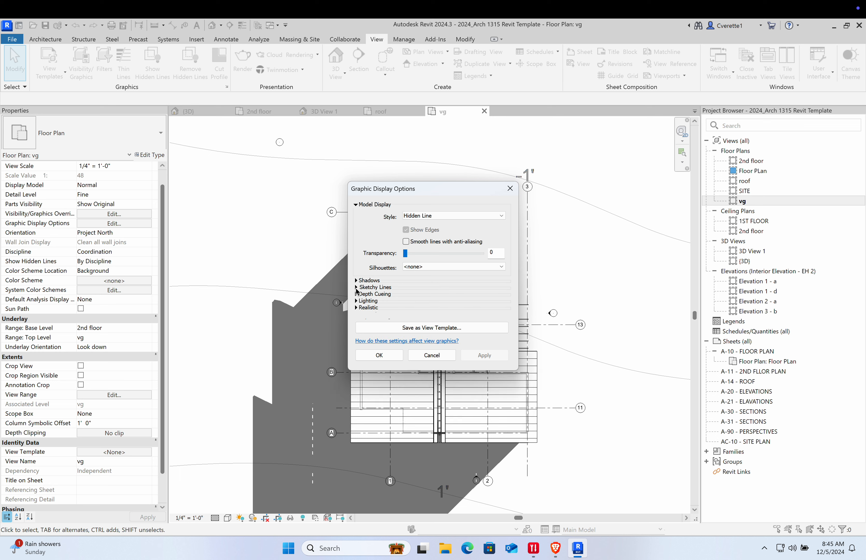
pyautogui.click(357, 287)
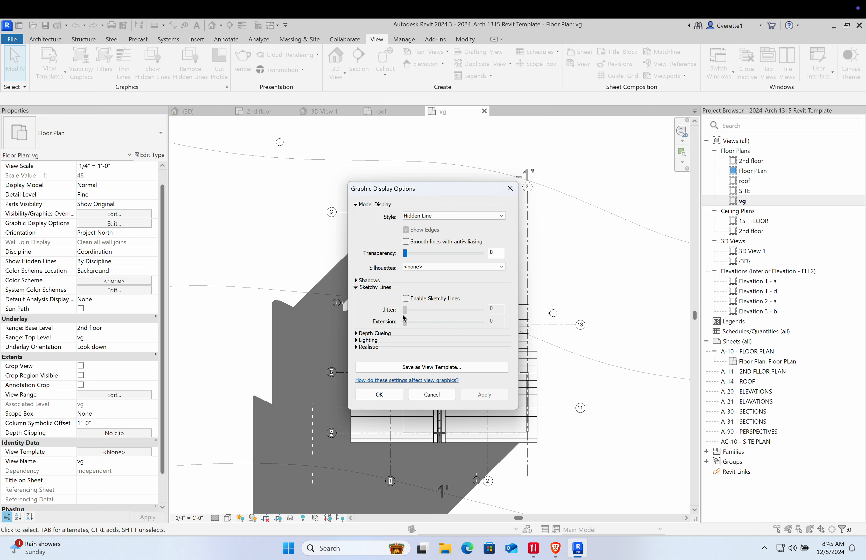
pyautogui.click(359, 287)
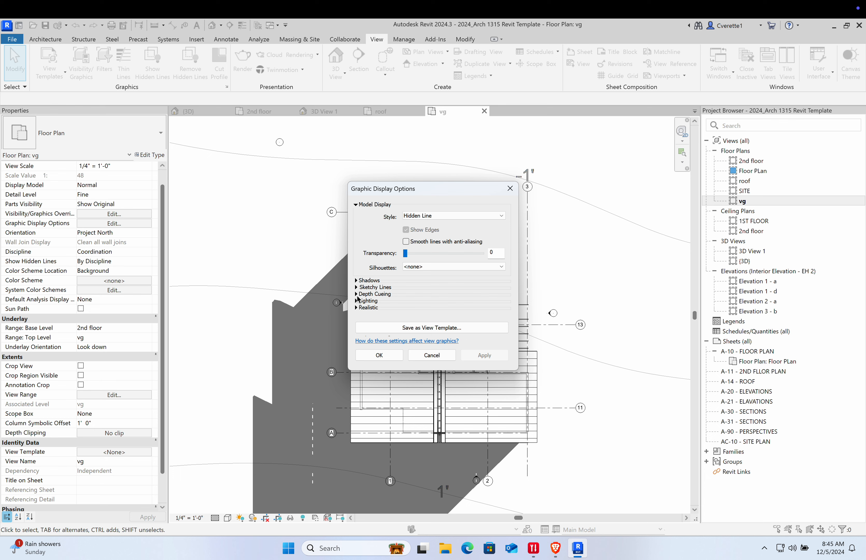
pyautogui.click(360, 301)
pyautogui.click(361, 301)
pyautogui.click(357, 302)
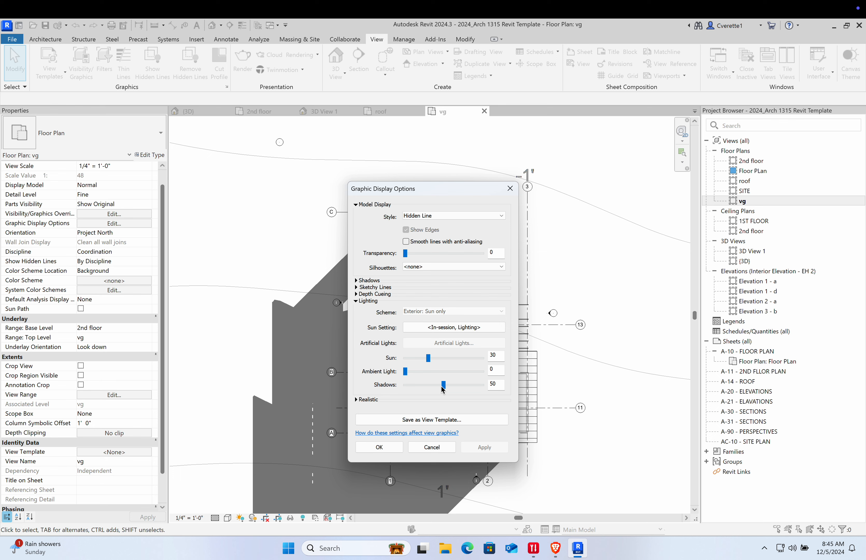
pyautogui.doubleClick(495, 385)
pyautogui.write('16')
pyautogui.click(380, 448)
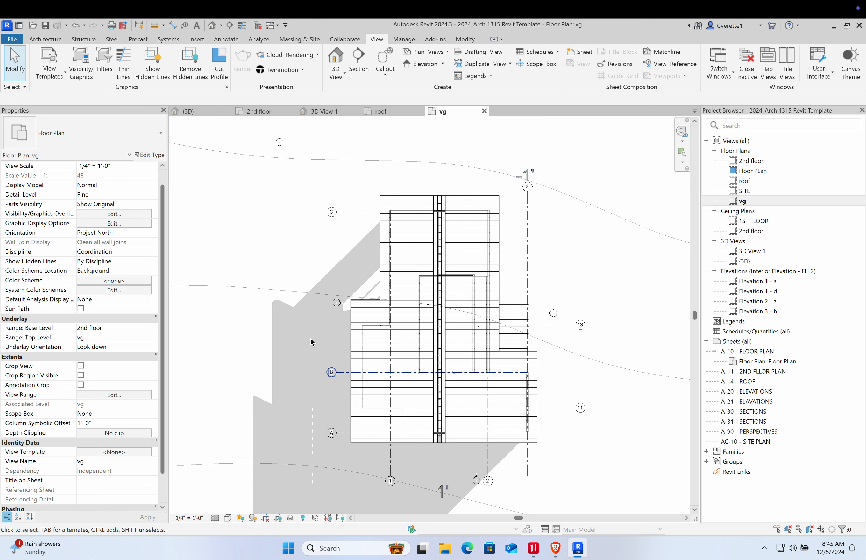
pyautogui.scroll(-1, 303, 418)
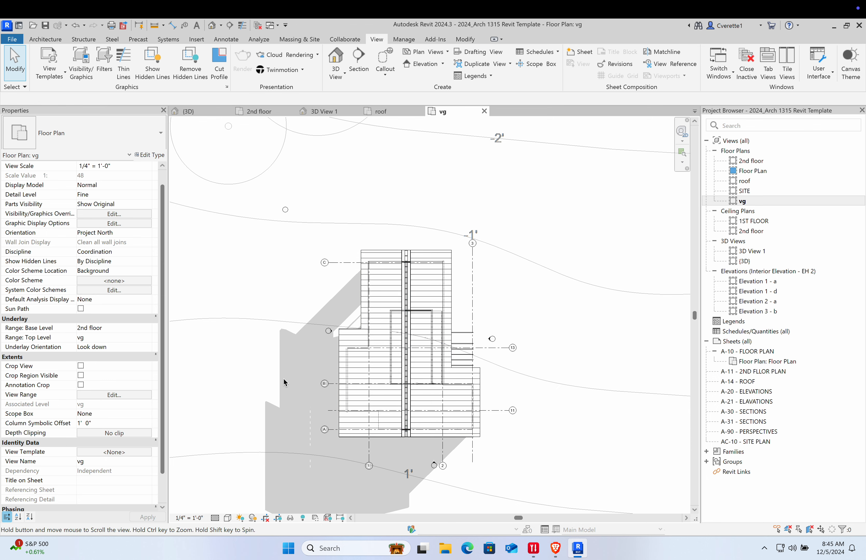
pyautogui.scroll(4, 364, 382)
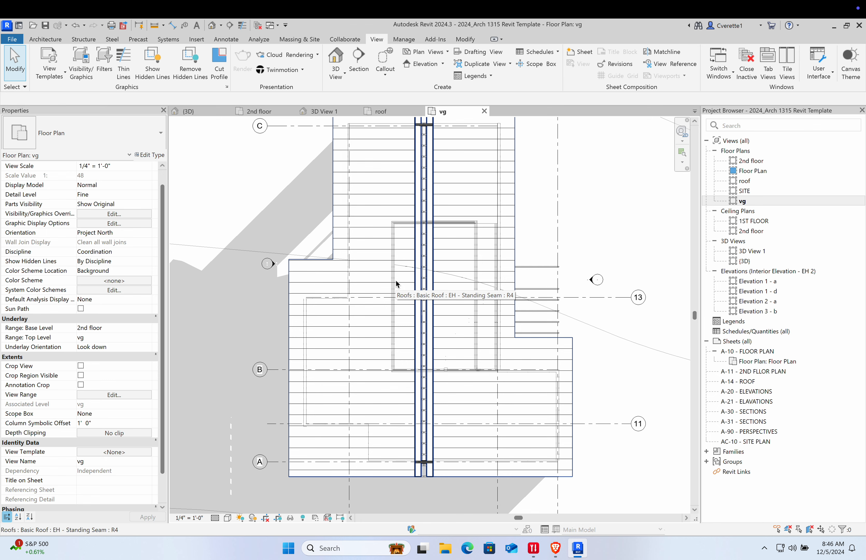
pyautogui.scroll(-2, 461, 226)
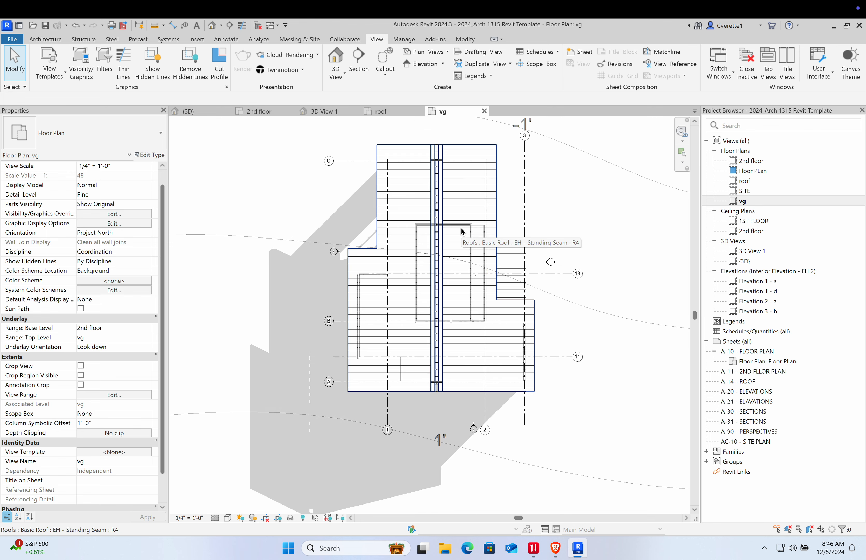
pyautogui.scroll(-1, 460, 271)
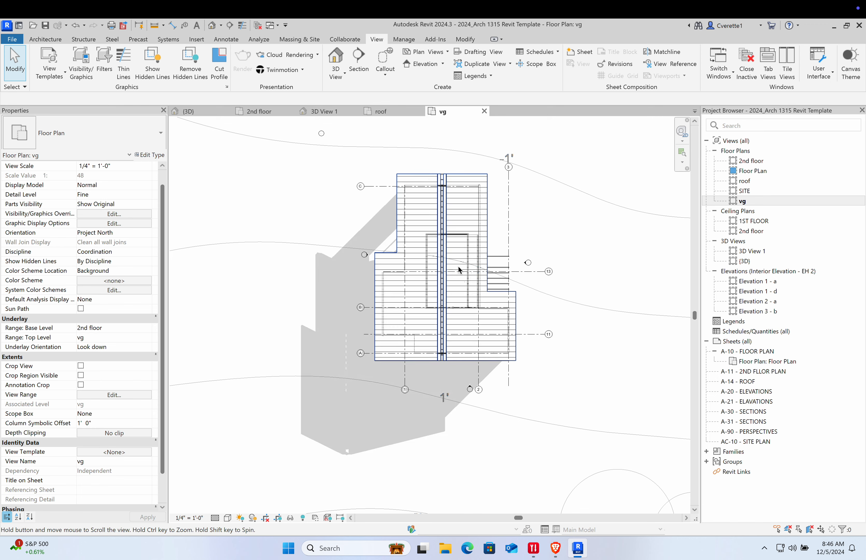
pyautogui.moveTo(459, 270); pyautogui.dragTo(461, 326, button='middle')
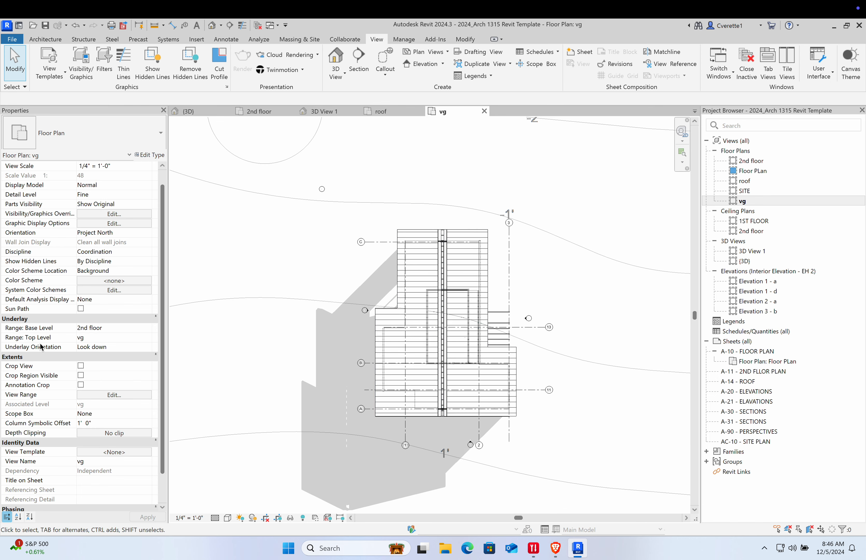
# Set the standing seam roof's Base Level to roof and turn off shadows in the vg plan view
pyautogui.click(450, 245)
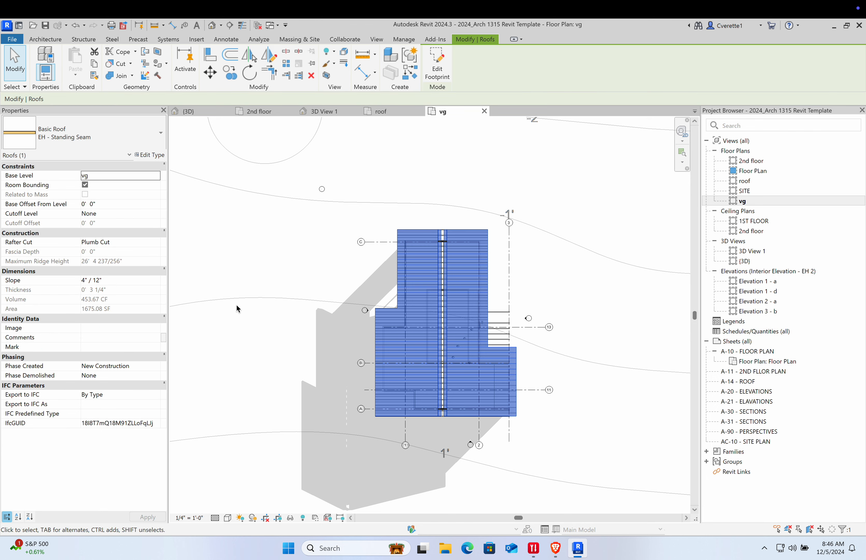
pyautogui.click(95, 179)
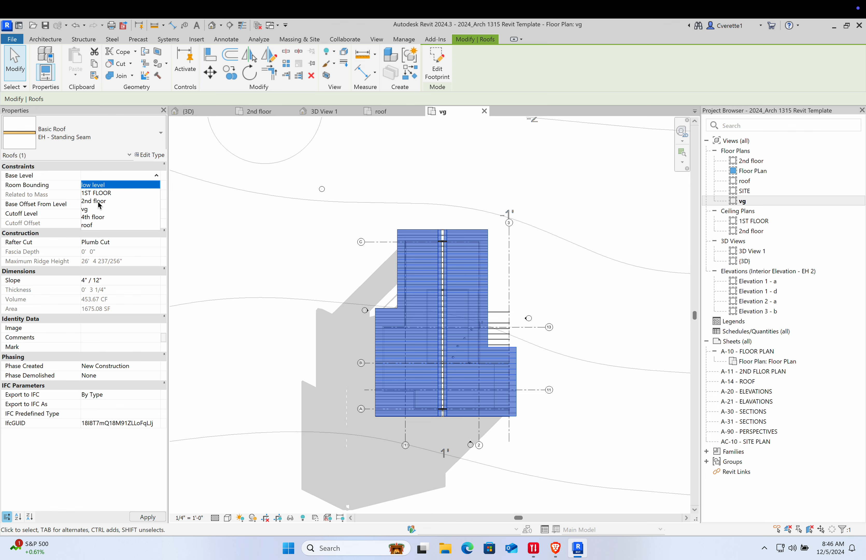
pyautogui.click(90, 225)
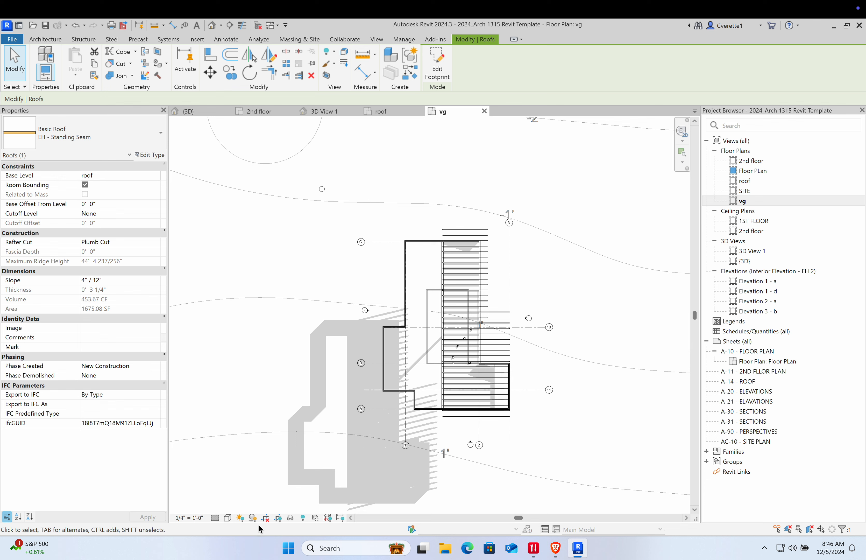
pyautogui.click(252, 517)
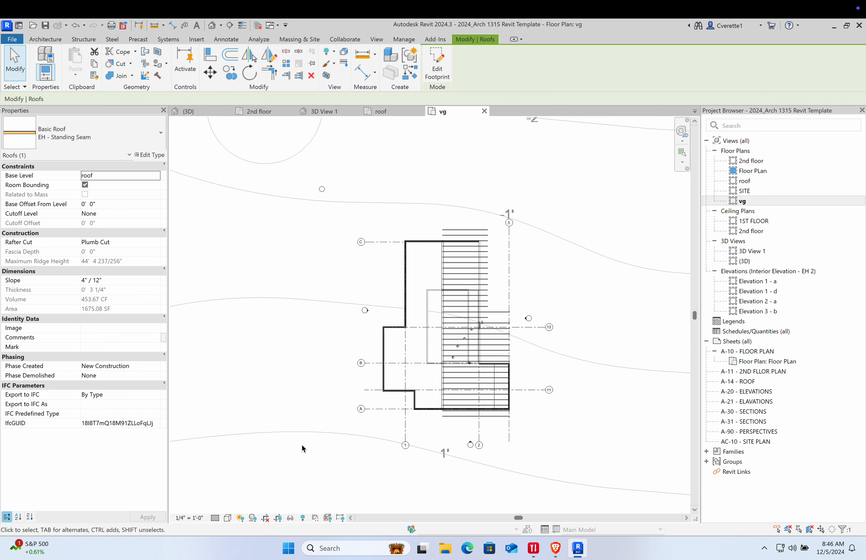
# Open the Elevation 1 - a view and extend its crop region upward beyond the roof ridge and grid bubbles
pyautogui.scroll(3, 486, 278)
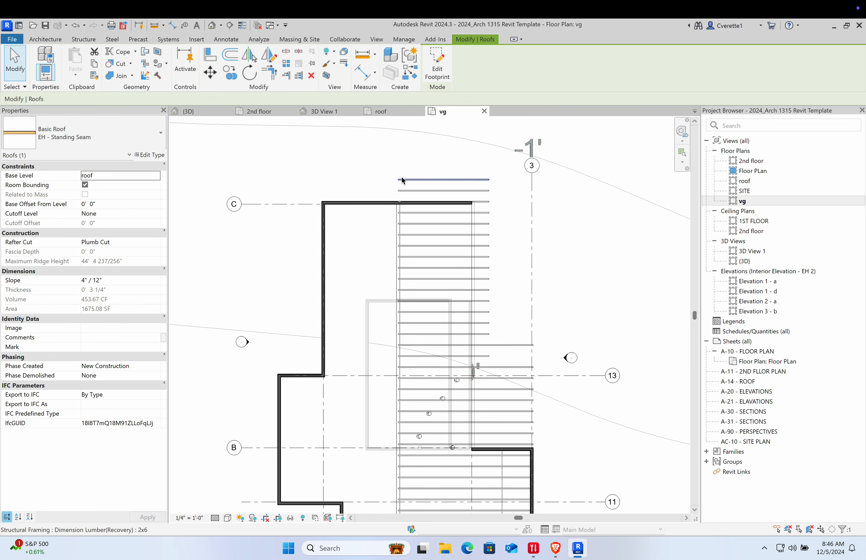
pyautogui.click(395, 184)
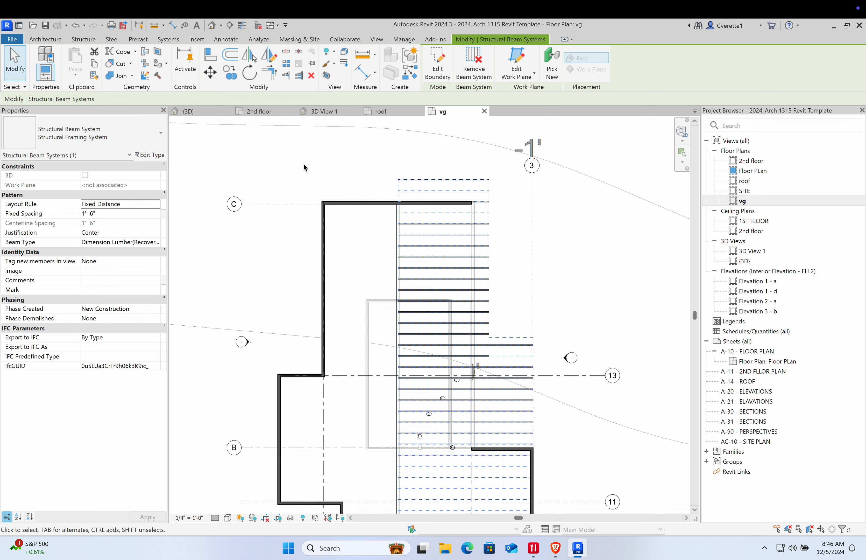
pyautogui.doubleClick(731, 282)
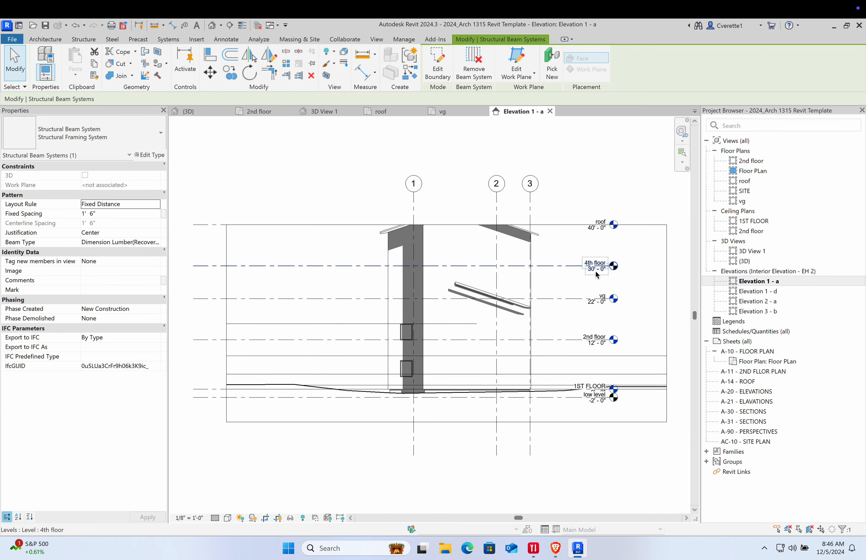
pyautogui.click(449, 225)
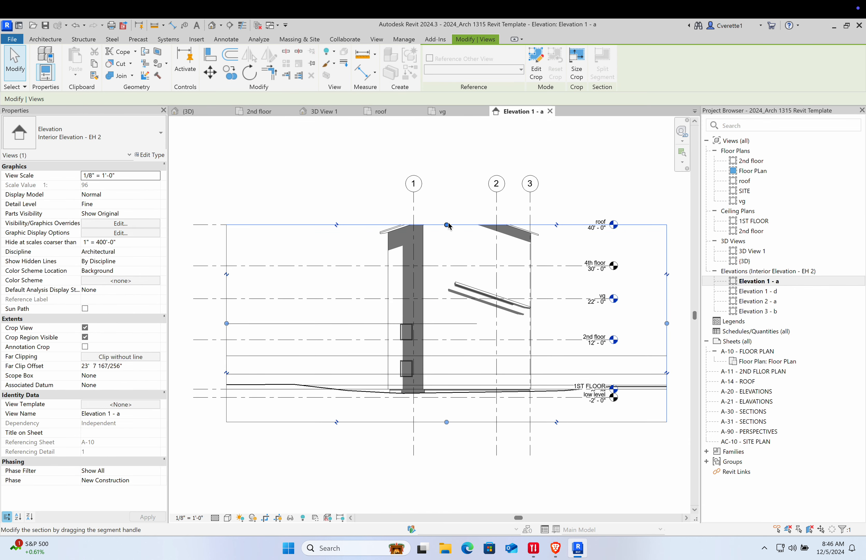
pyautogui.moveTo(449, 225); pyautogui.dragTo(460, 168)
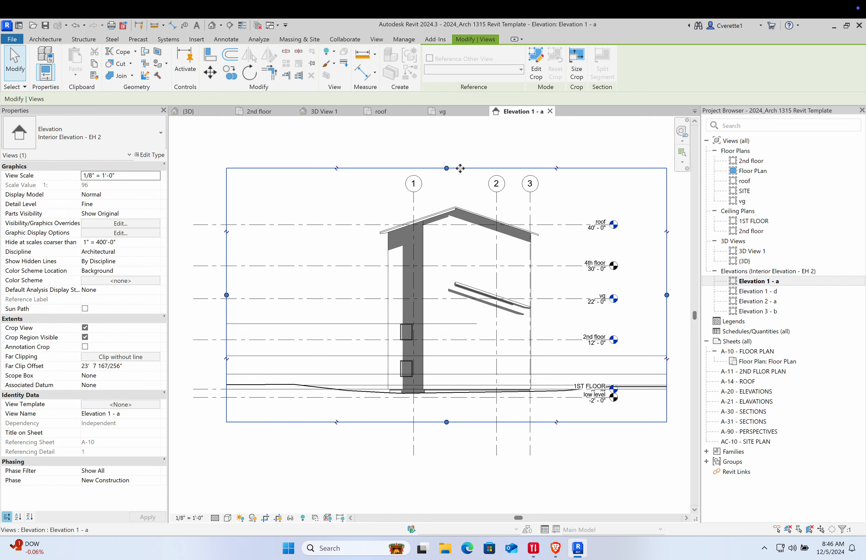
# Move the sloped structural beam system up in the elevation until it sits directly beneath the raised roof
pyautogui.scroll(4, 470, 197)
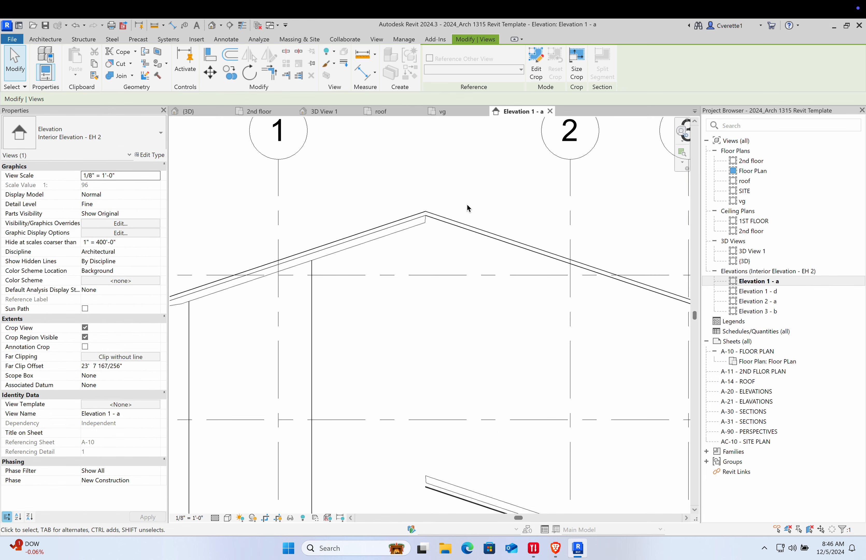
pyautogui.scroll(-2, 469, 199)
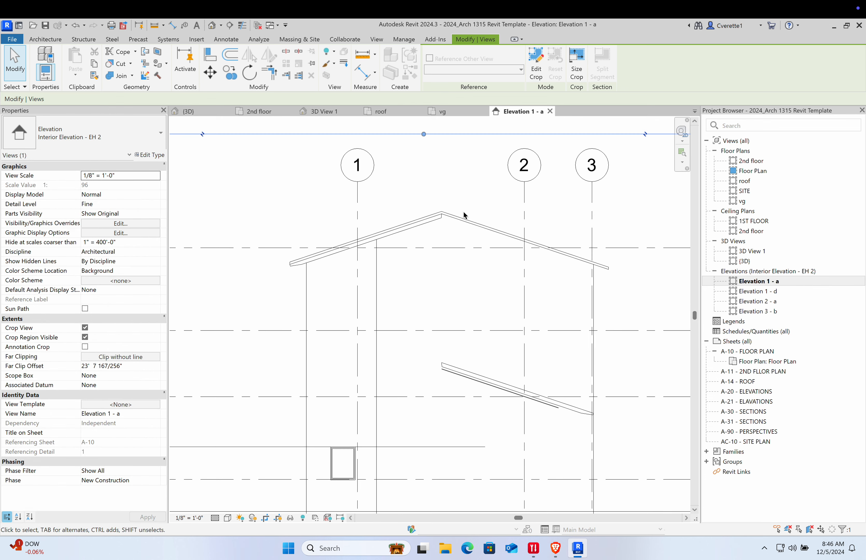
pyautogui.click(463, 367)
pyautogui.click(432, 347)
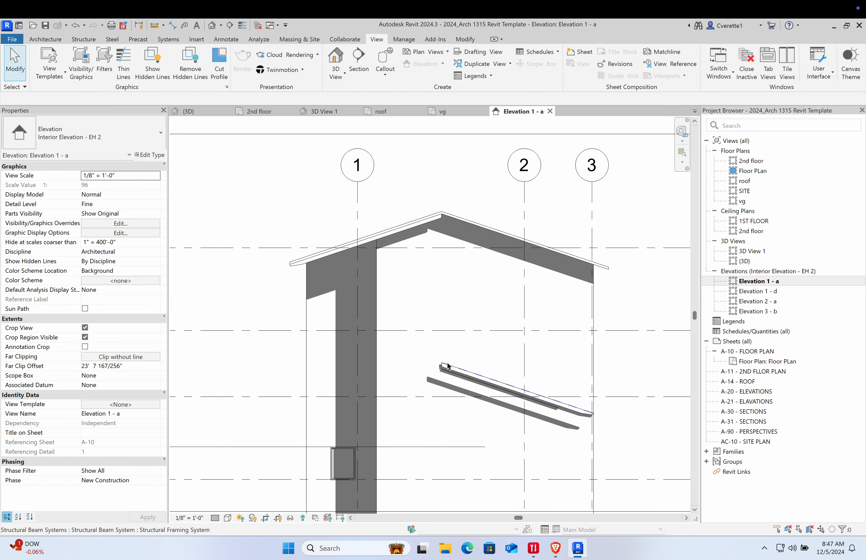
pyautogui.click(481, 380)
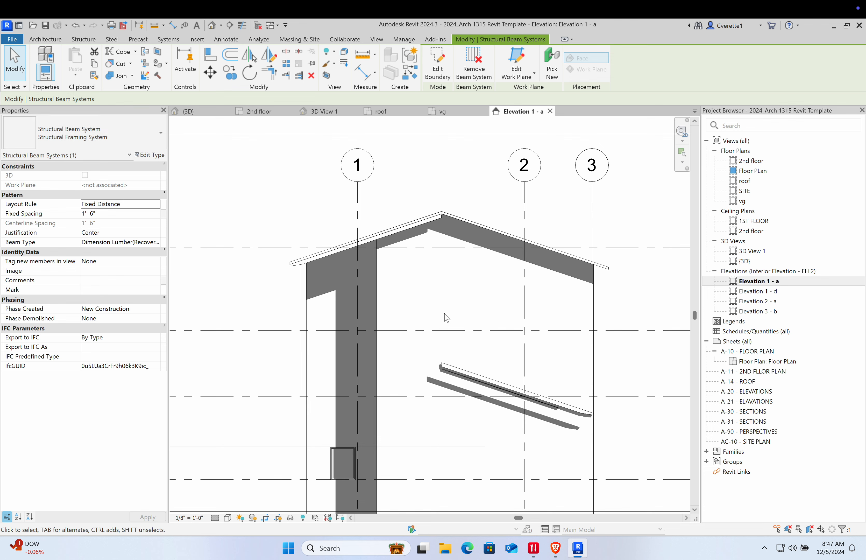
pyautogui.press('Up')
pyautogui.press('Up')
pyautogui.press('Up')
pyautogui.press('Up')
pyautogui.press('Up')
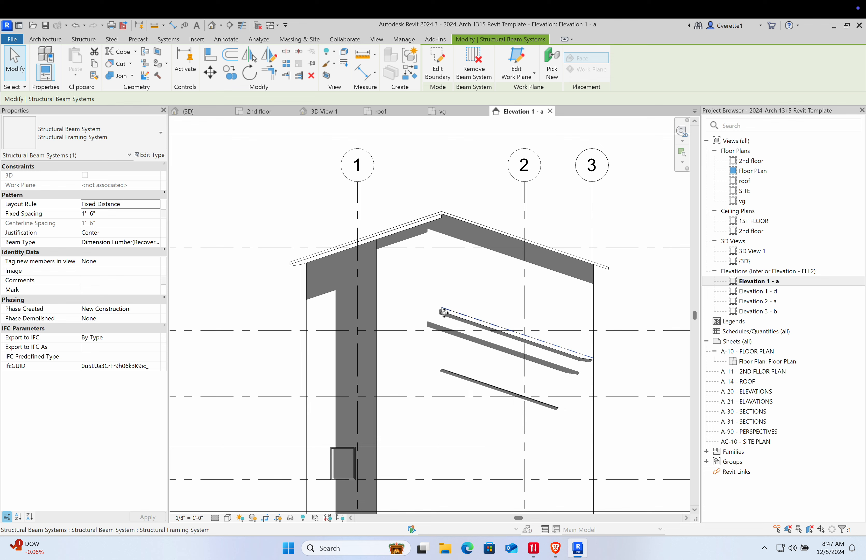
pyautogui.press('Up')
pyautogui.press('Up')
pyautogui.press('Up')
pyautogui.press('Up')
pyautogui.press('Up')
pyautogui.press('Up')
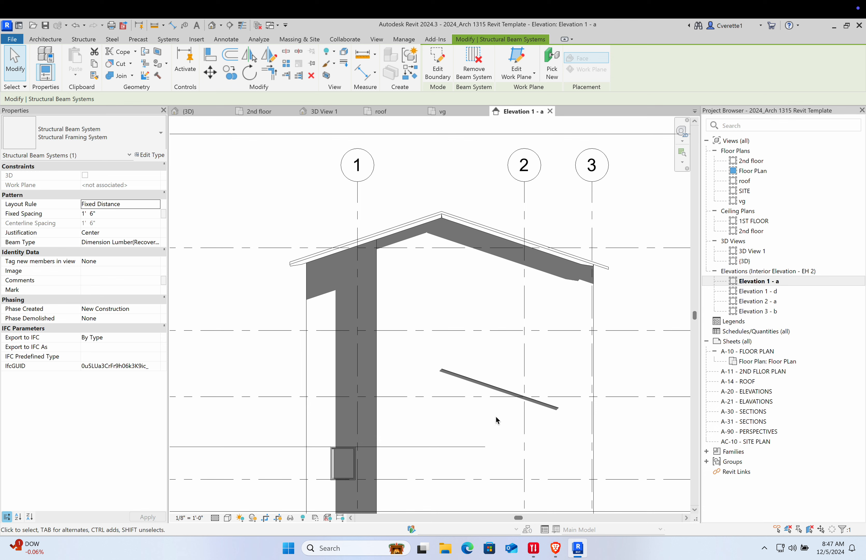
# Set the Level of the sloped EH - Gyp 1/2" ceiling to vg
pyautogui.click(471, 380)
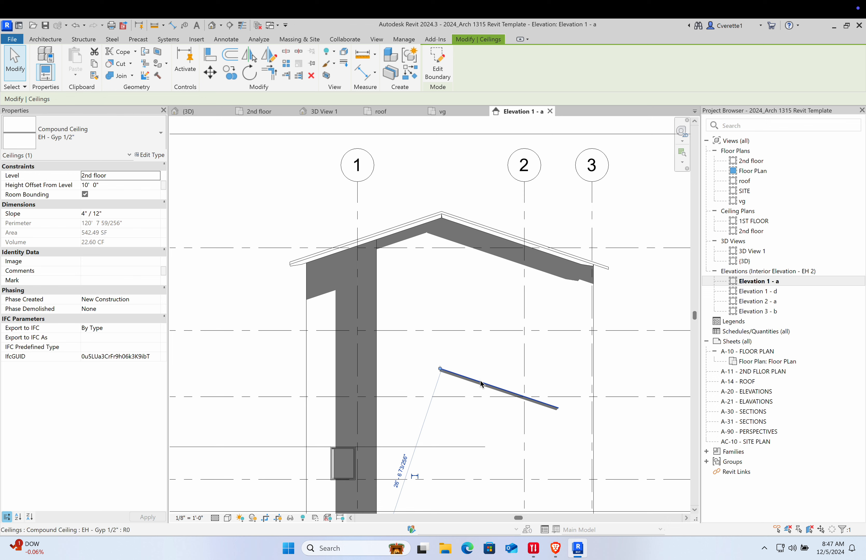
pyautogui.click(506, 346)
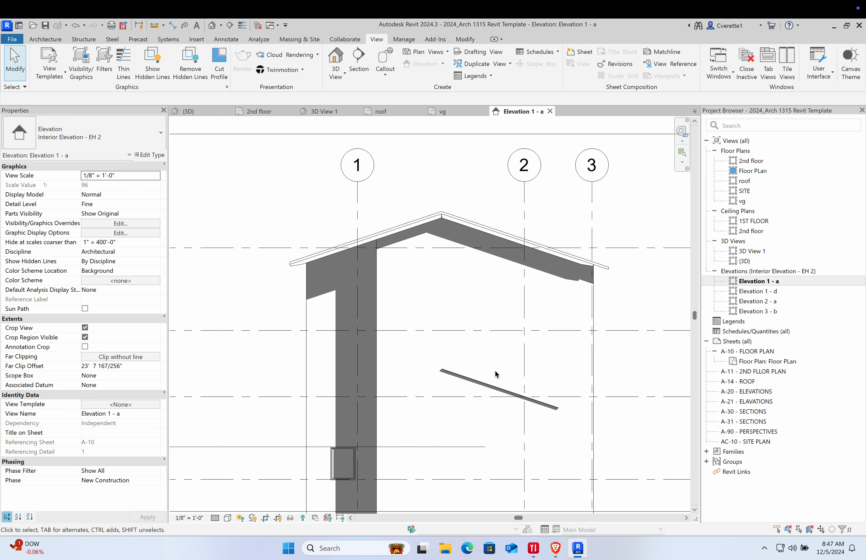
pyautogui.click(484, 383)
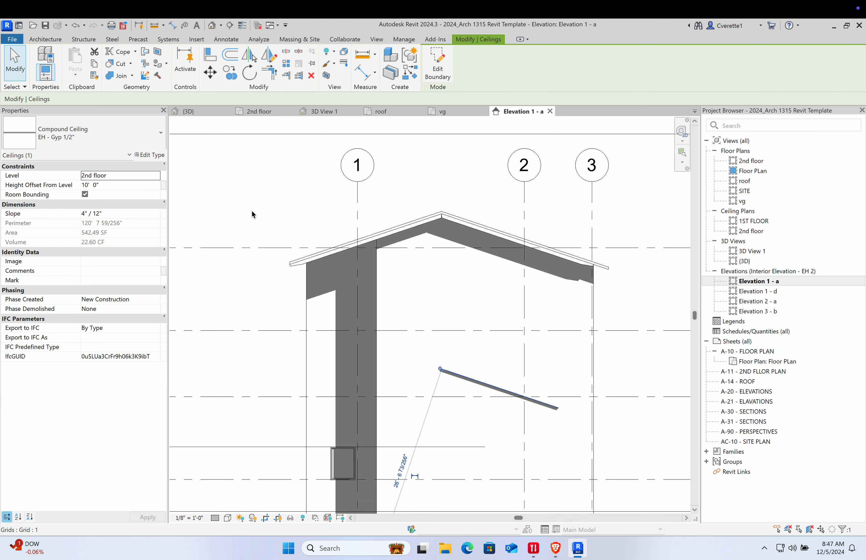
pyautogui.click(156, 177)
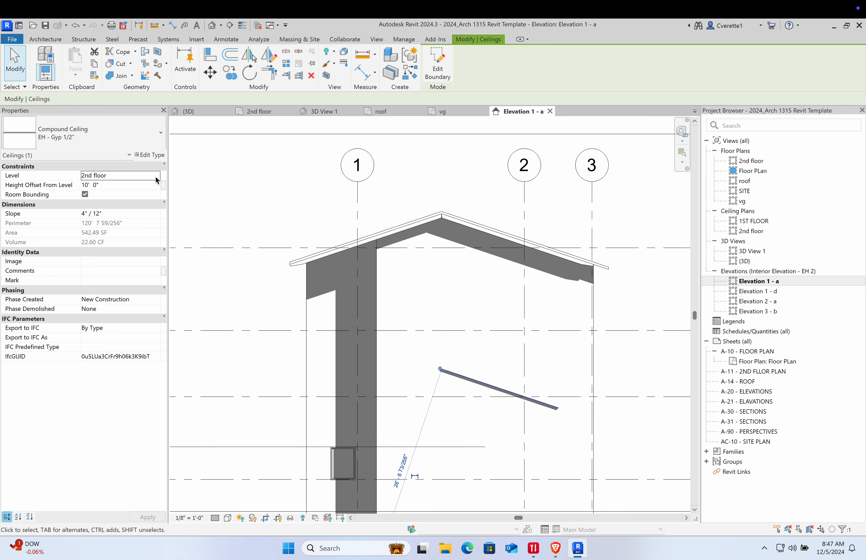
pyautogui.click(156, 177)
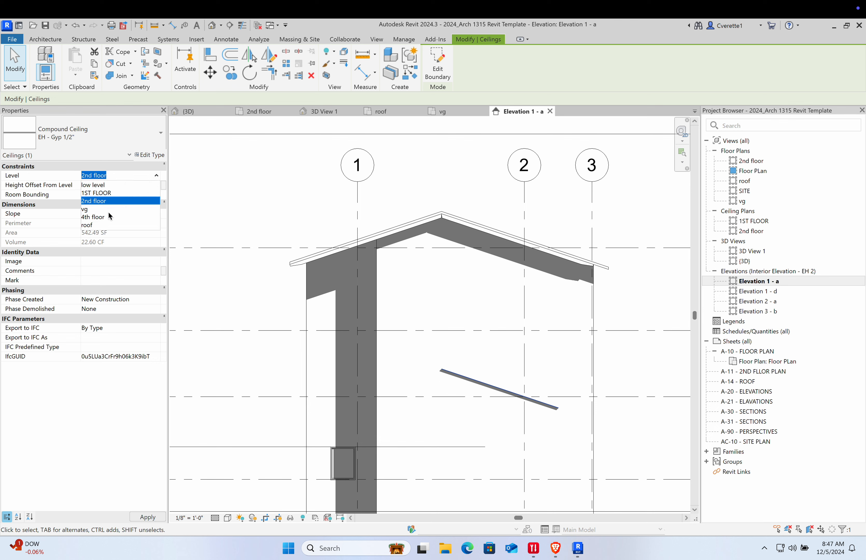
pyautogui.click(101, 210)
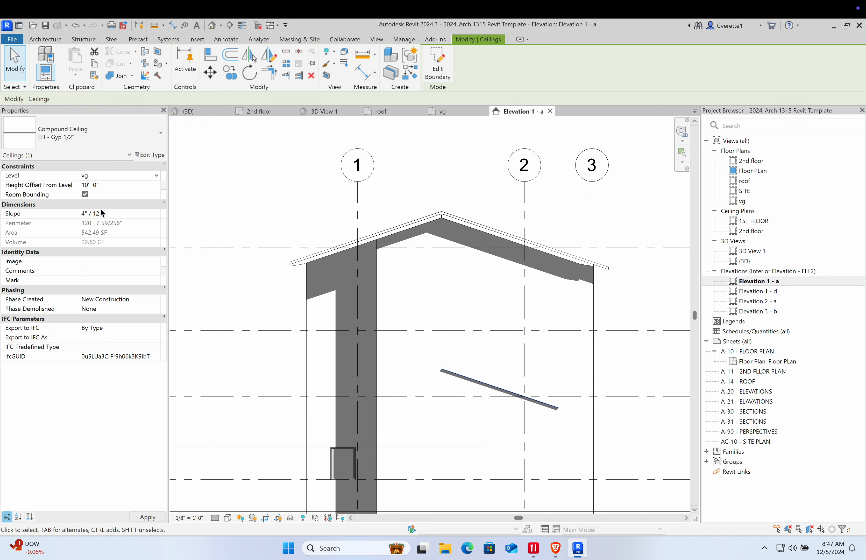
pyautogui.click(139, 129)
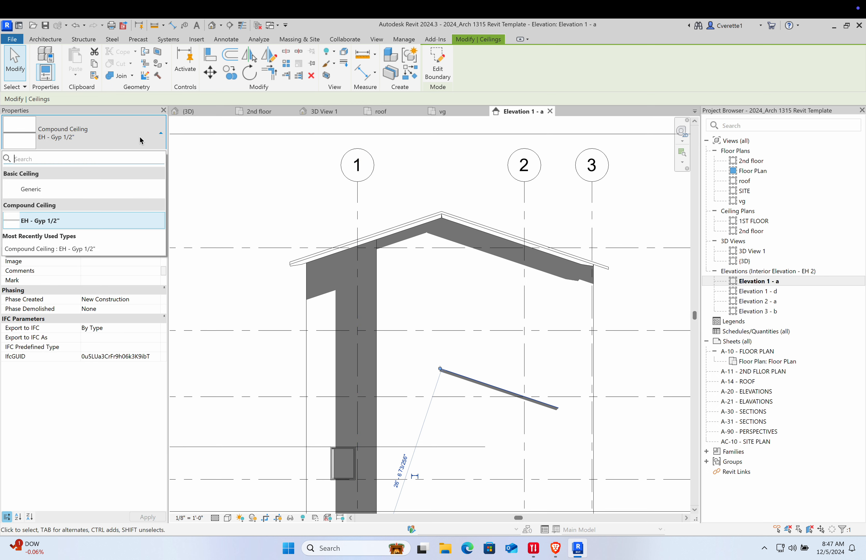
pyautogui.click(441, 352)
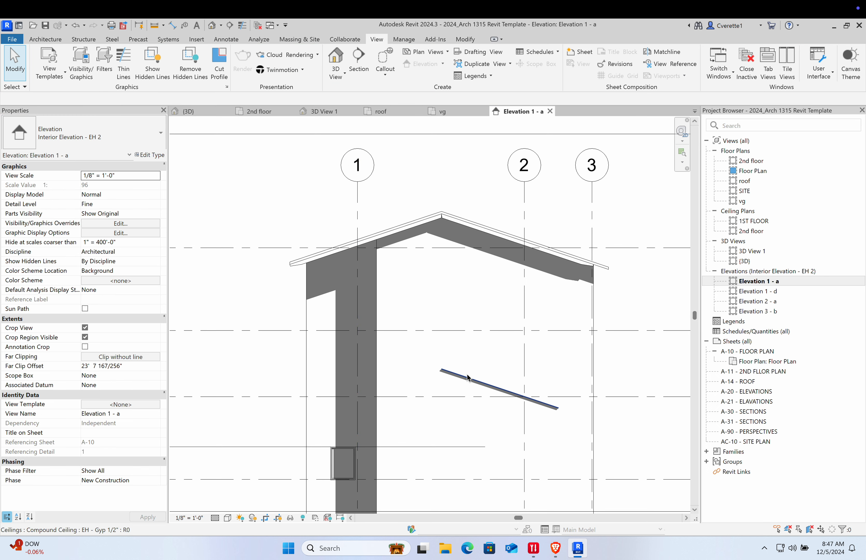
# Change the sloped gypsum ceiling's Level to 4th floor
pyautogui.click(346, 315)
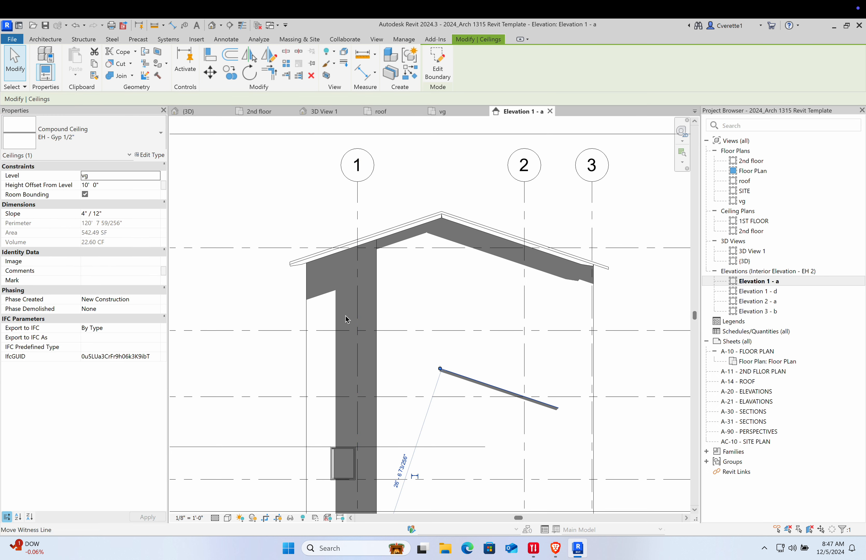
pyautogui.click(157, 177)
pyautogui.click(113, 217)
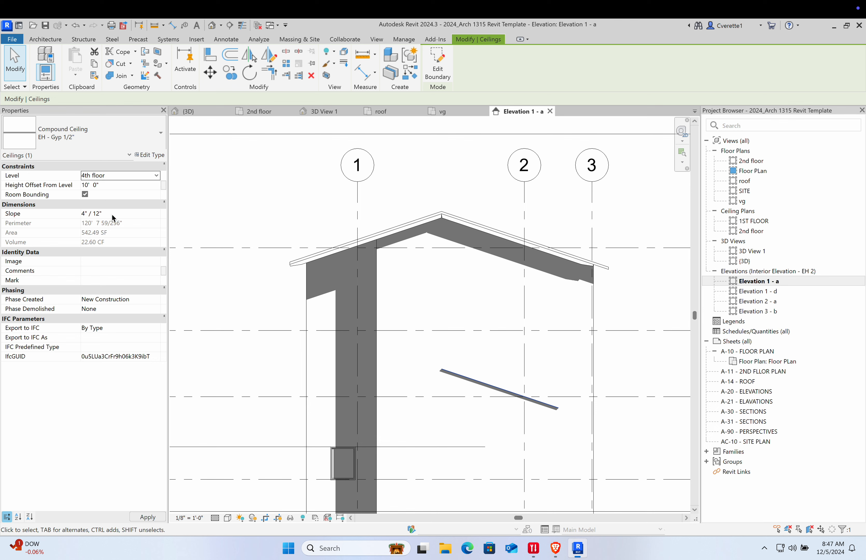
pyautogui.click(457, 273)
pyautogui.click(474, 379)
# Create a new floor plan view for the 4th floor level
pyautogui.click(372, 39)
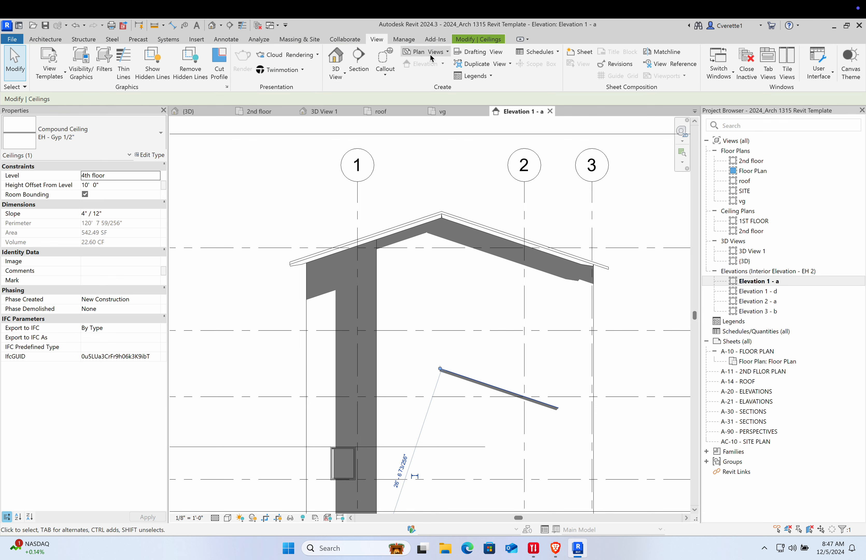
pyautogui.click(418, 53)
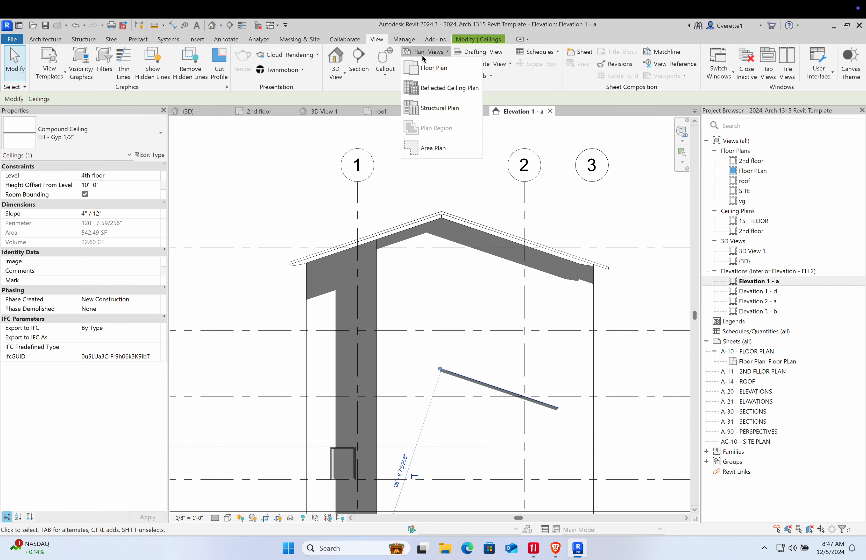
pyautogui.click(426, 69)
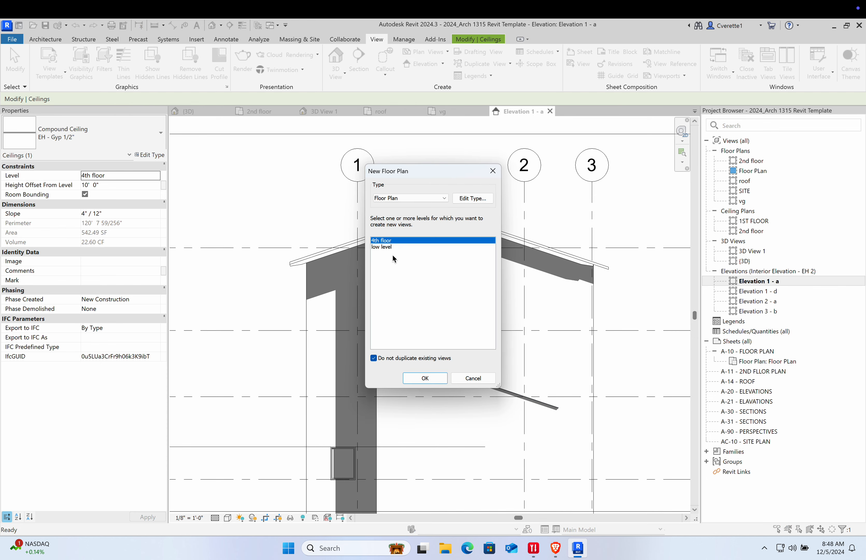
pyautogui.click(422, 378)
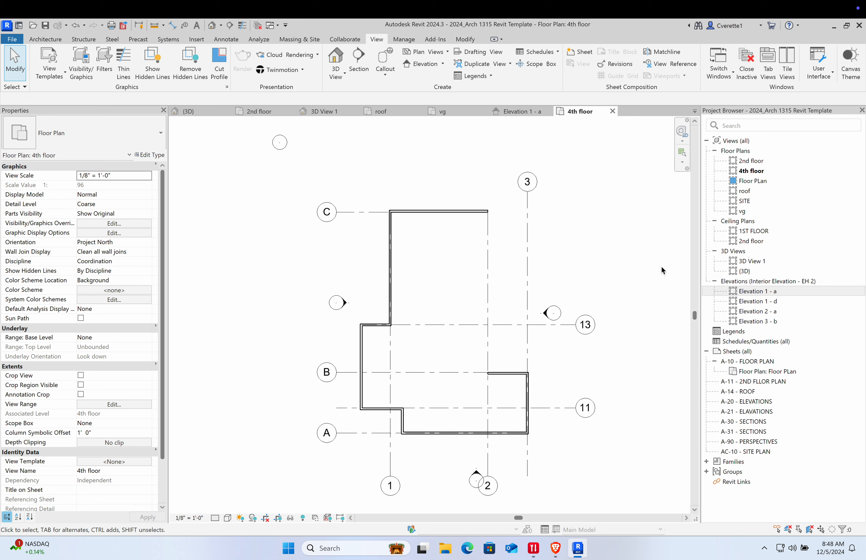
# Rename the vg floor plan view as 3rd Floor
pyautogui.doubleClick(749, 211)
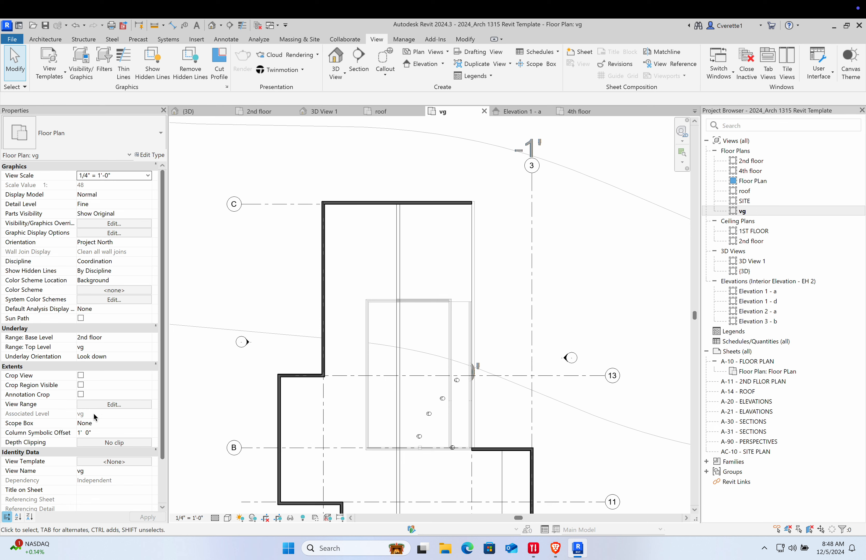
pyautogui.rightClick(745, 213)
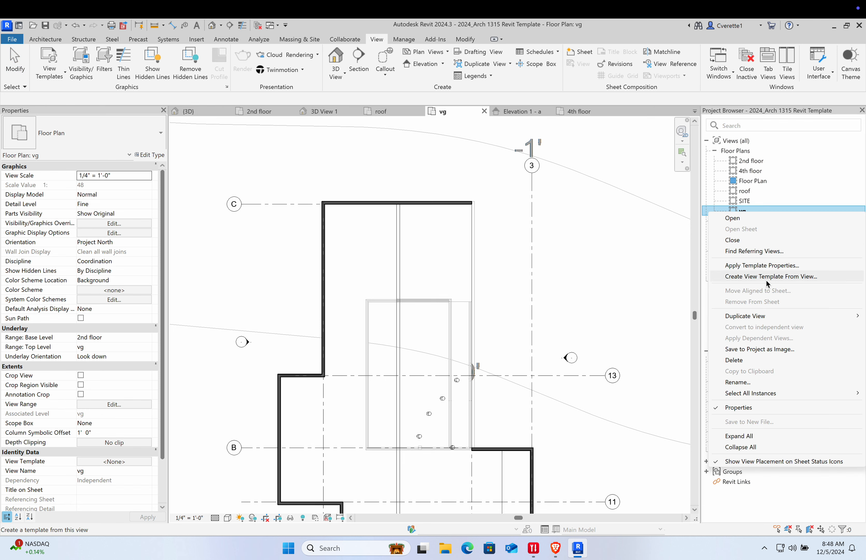
pyautogui.press('Escape')
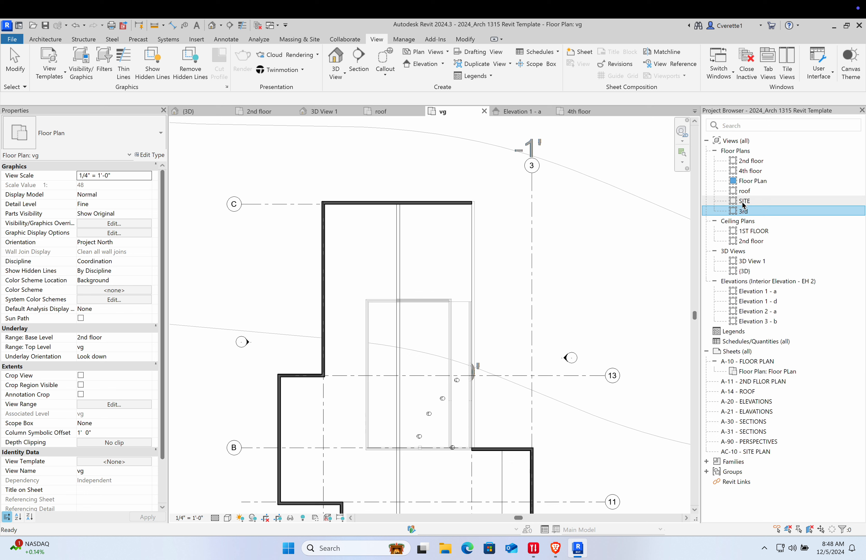
pyautogui.click(649, 246)
pyautogui.click(480, 290)
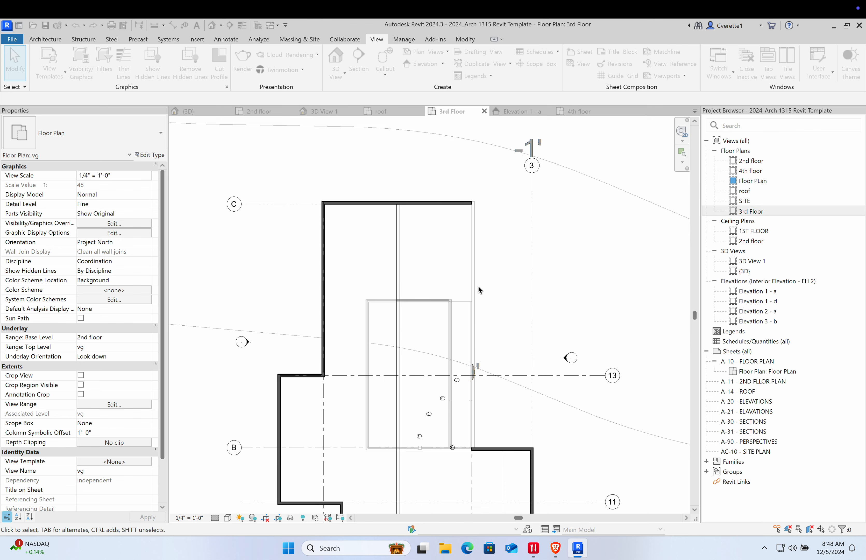
# Review the 2nd floor, 3rd Floor and 4th floor plan views in turn
pyautogui.doubleClick(758, 163)
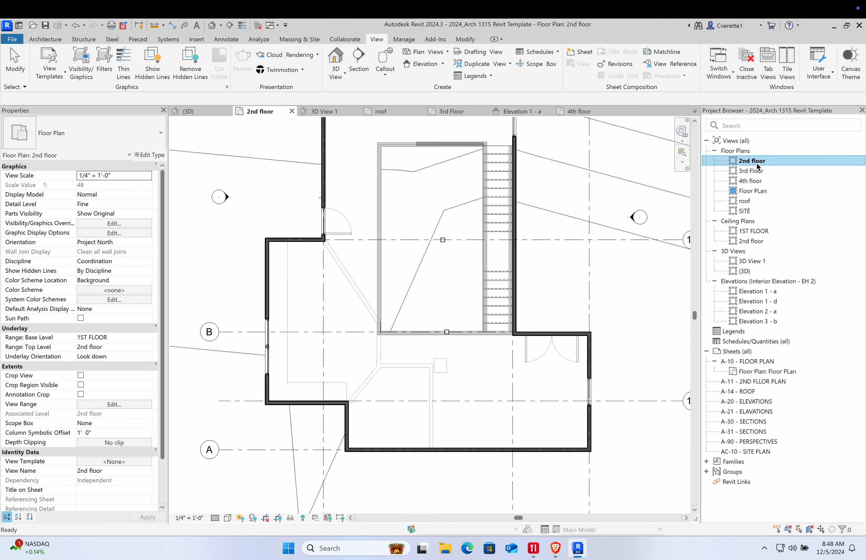
pyautogui.doubleClick(756, 171)
pyautogui.doubleClick(759, 181)
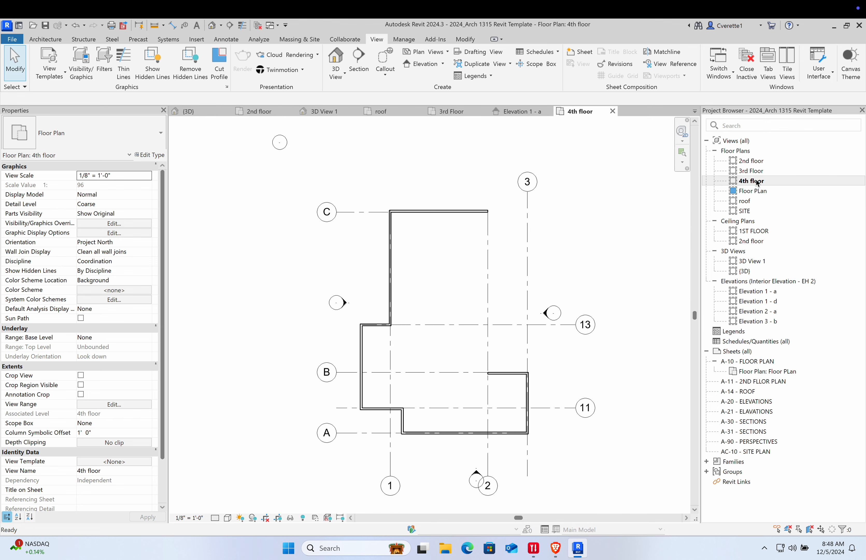
# Extend the top of the 3D view's section box upward beyond the house roof
pyautogui.doubleClick(750, 171)
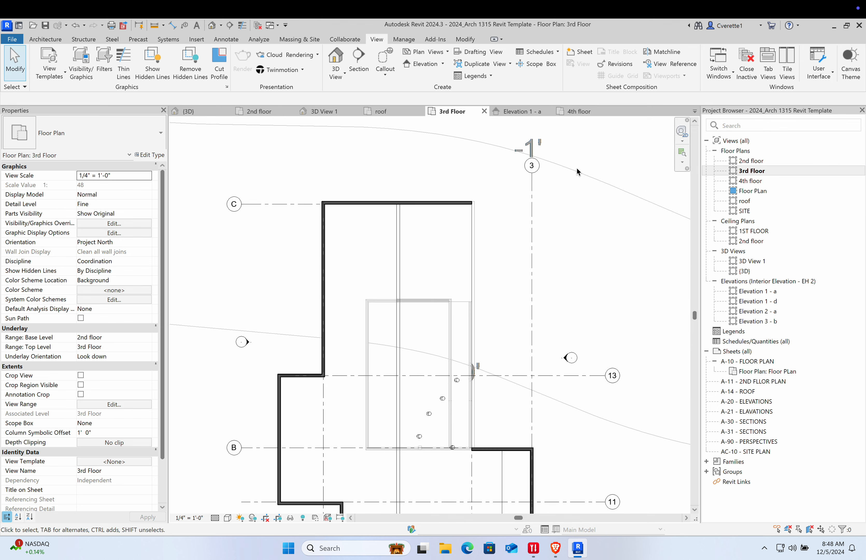
pyautogui.click(214, 114)
pyautogui.scroll(-3, 445, 258)
pyautogui.keyDown('shift'); pyautogui.moveTo(444, 257); pyautogui.dragTo(526, 232, button='middle'); pyautogui.keyUp('shift')
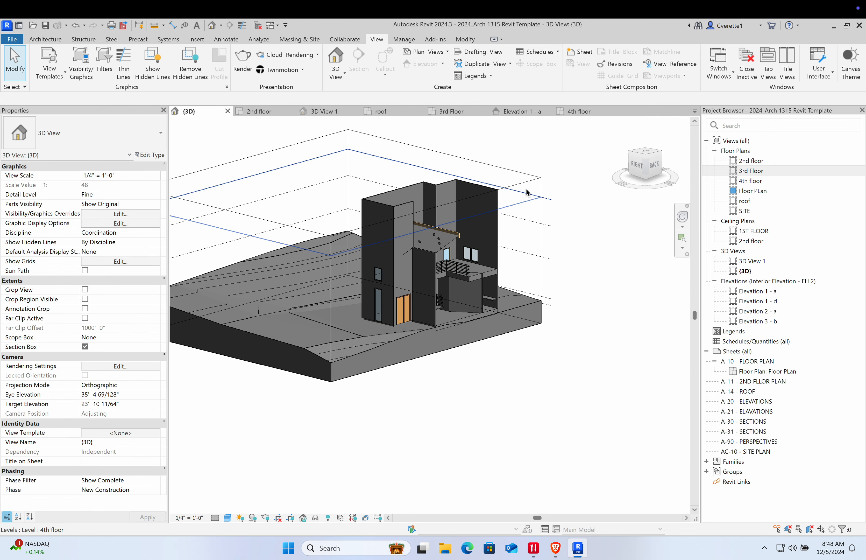
pyautogui.click(526, 185)
pyautogui.moveTo(341, 182); pyautogui.dragTo(353, 137)
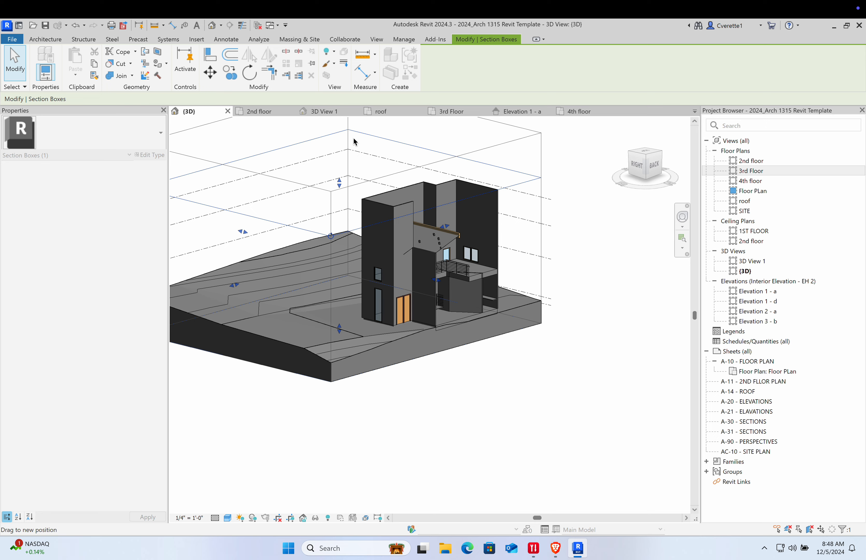
pyautogui.scroll(5, 507, 224)
pyautogui.scroll(-6, 511, 248)
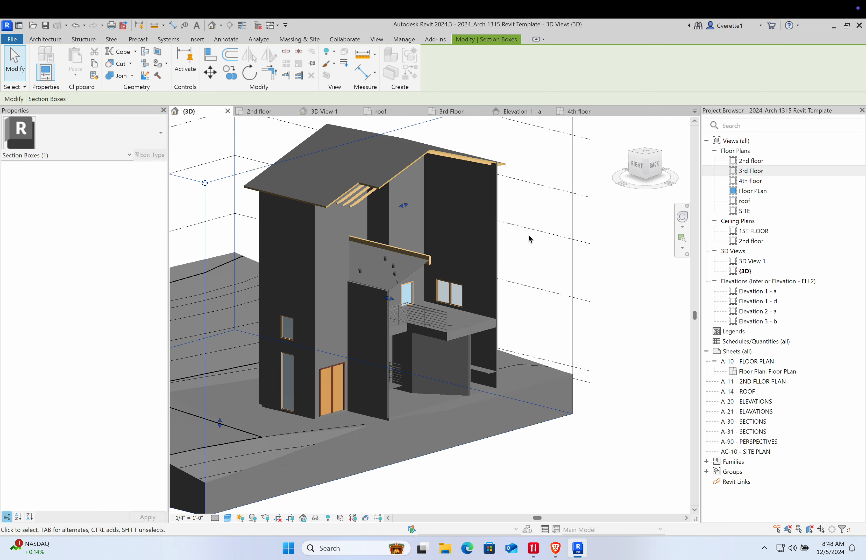
# Delete the 4th floor level in Elevation 1 - a, together with its dependent elements and floor plan view
pyautogui.doubleClick(753, 294)
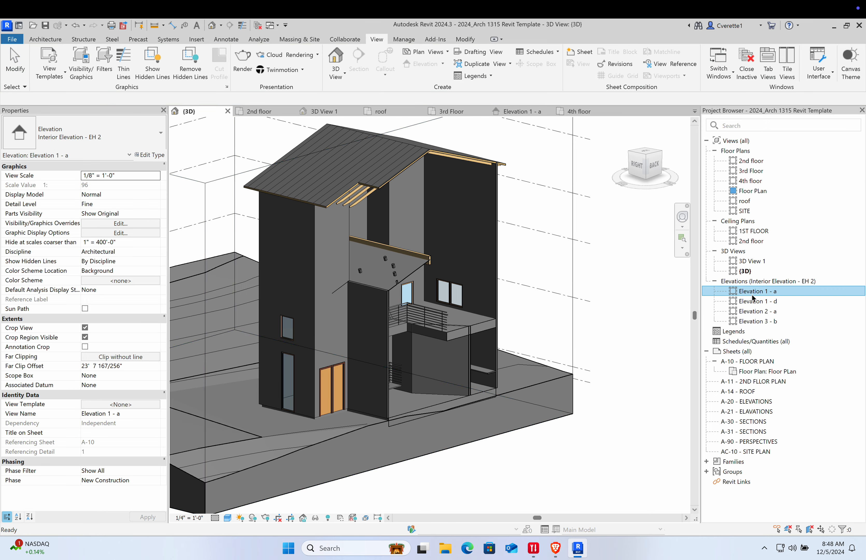
pyautogui.scroll(-4, 509, 333)
pyautogui.scroll(2, 516, 341)
pyautogui.scroll(4, 519, 344)
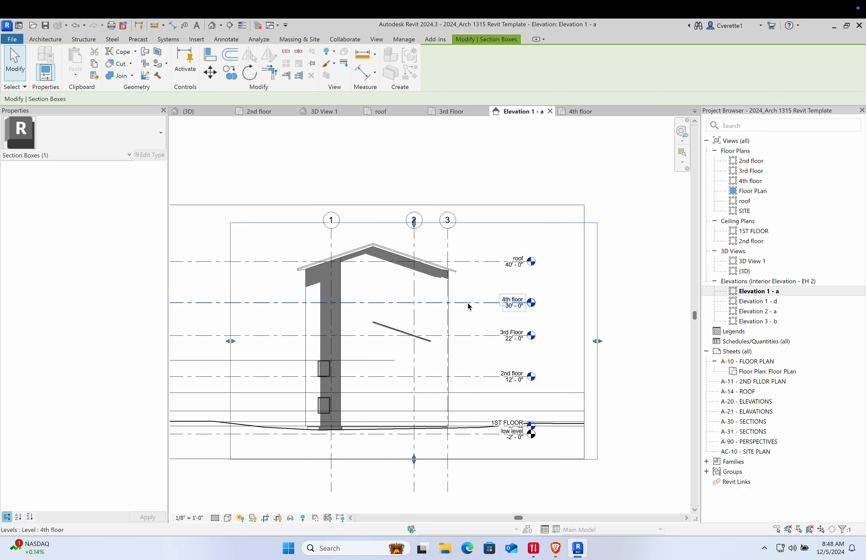
pyautogui.scroll(2, 468, 303)
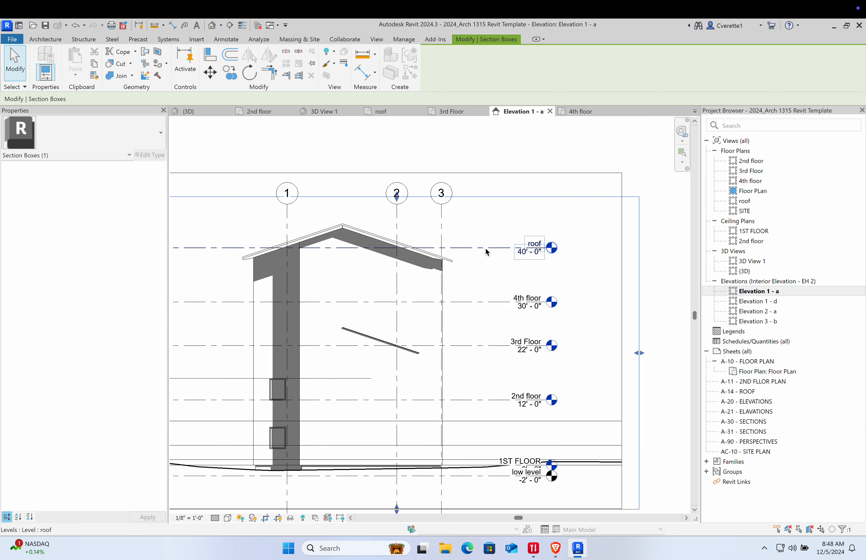
pyautogui.click(470, 301)
pyautogui.press('Delete')
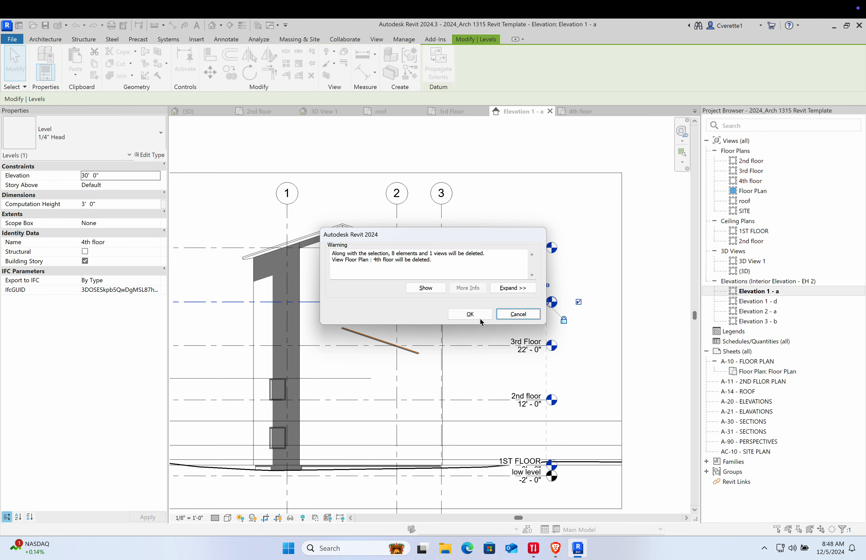
pyautogui.click(477, 315)
# Try lower heights for the roof level between 32' 6" and 38' 0", and return it to 40' 0"
pyautogui.click(465, 249)
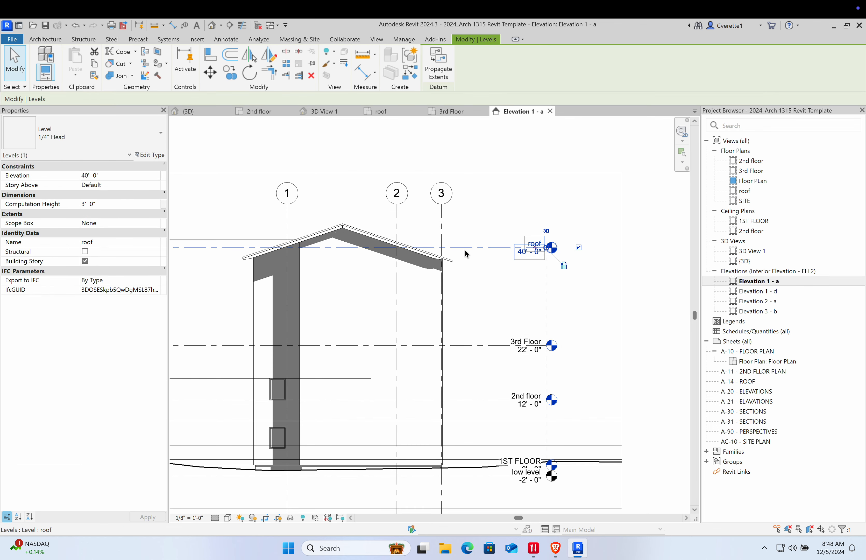
pyautogui.hotkey('shift', 'Down')
pyautogui.press('Down')
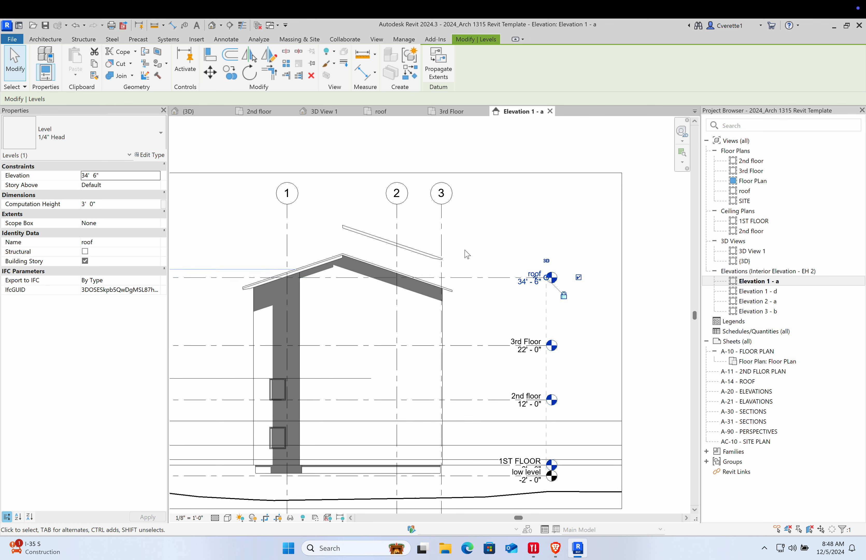
pyautogui.press('Down')
pyautogui.press('Down')
pyautogui.press('Down')
pyautogui.press('Down')
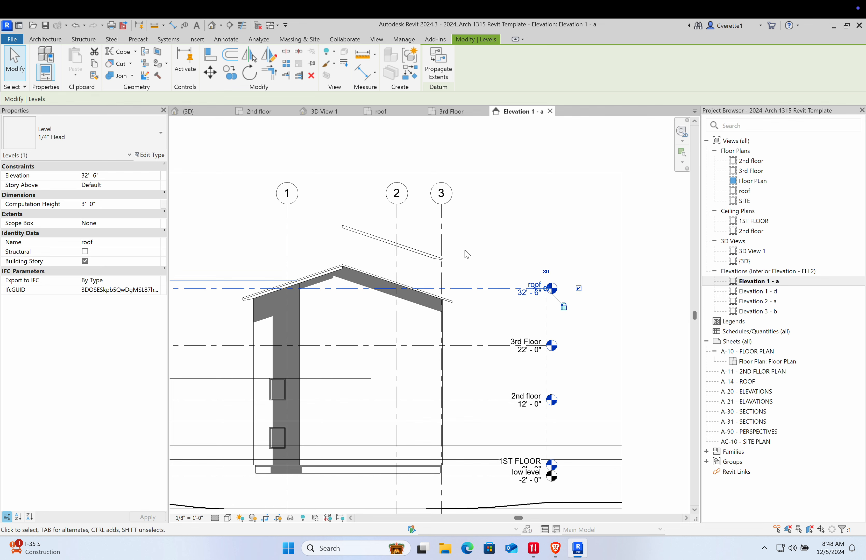
pyautogui.hotkey('shift', 'Up')
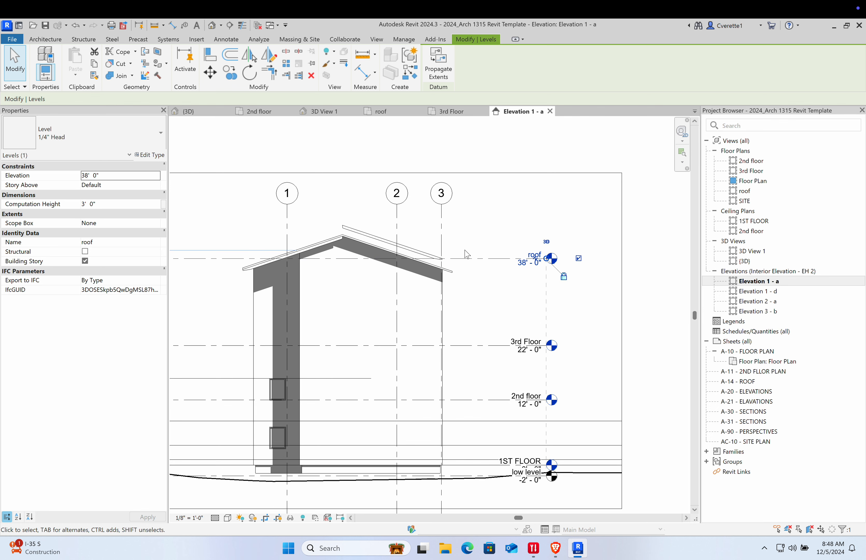
pyautogui.press('Down')
pyautogui.press('Down')
pyautogui.press('Down')
pyautogui.press('Down')
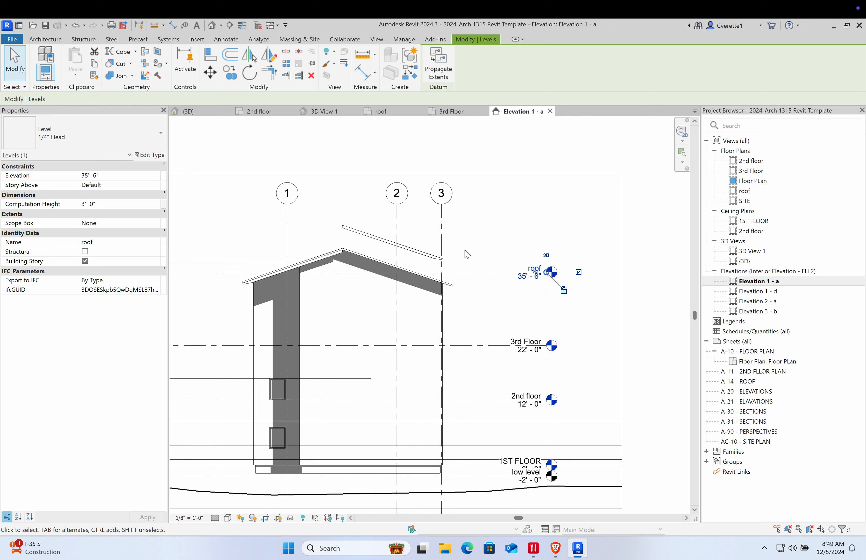
pyautogui.press('Up')
pyautogui.press('Up')
pyautogui.press('Up')
pyautogui.press('Up')
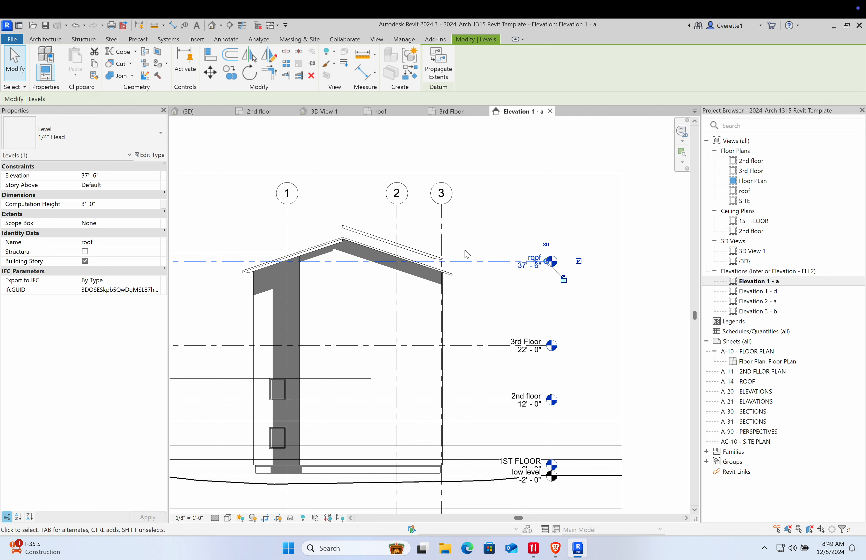
pyautogui.press('Up')
pyautogui.press('Up')
pyautogui.press('Up')
pyautogui.press('Up')
pyautogui.press('Up')
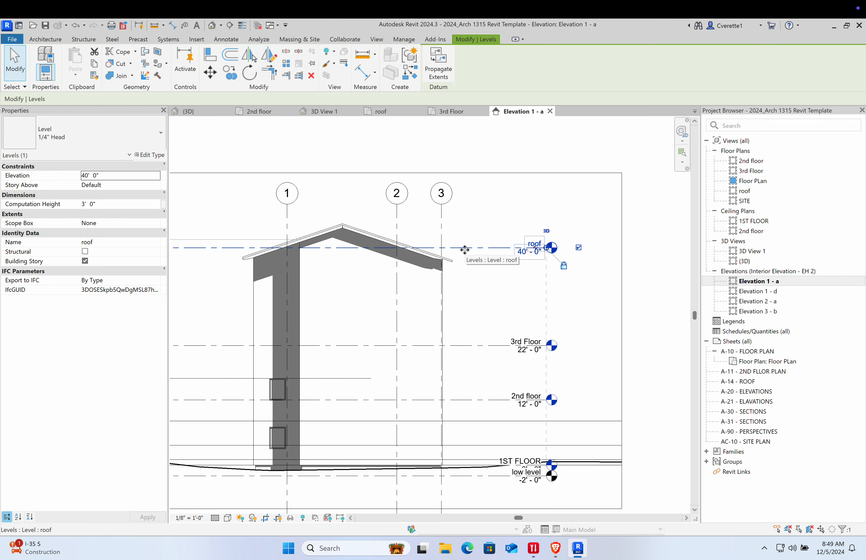
# Change the toposolid's Level constraint to 1ST FLOOR in the elevation
pyautogui.click(580, 469)
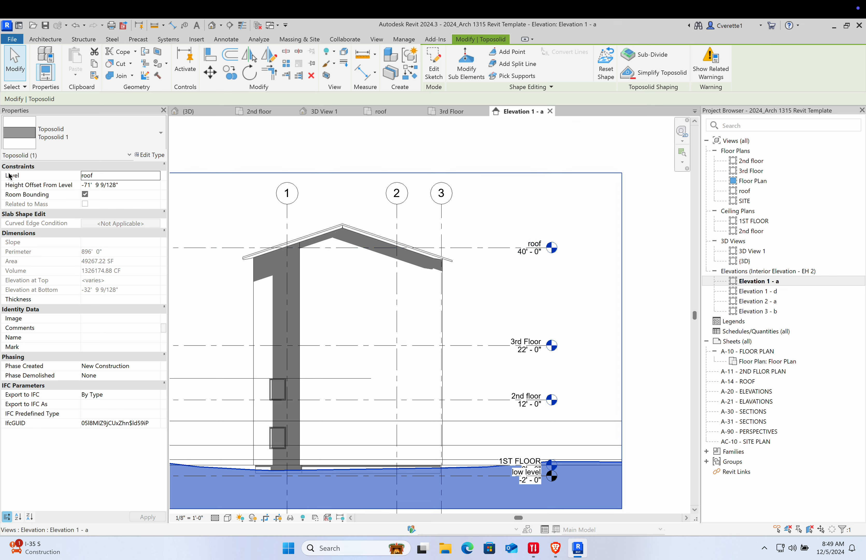
pyautogui.click(159, 180)
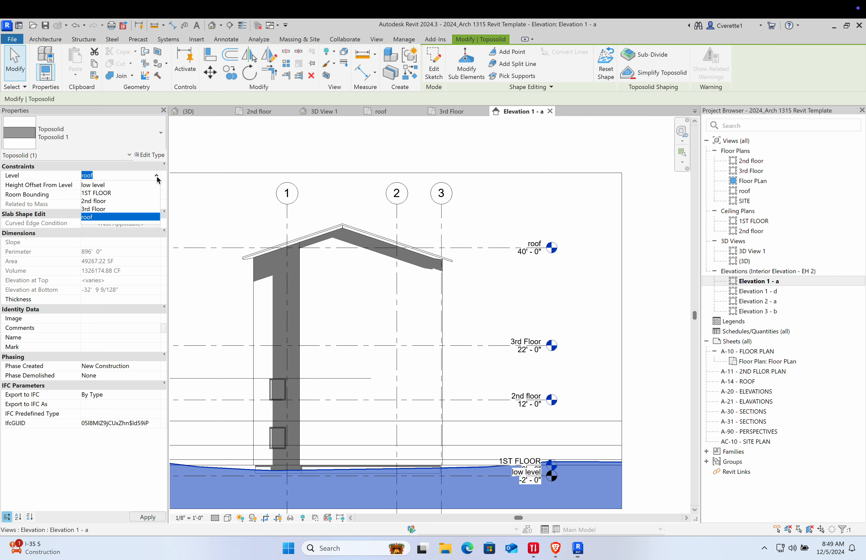
pyautogui.click(115, 194)
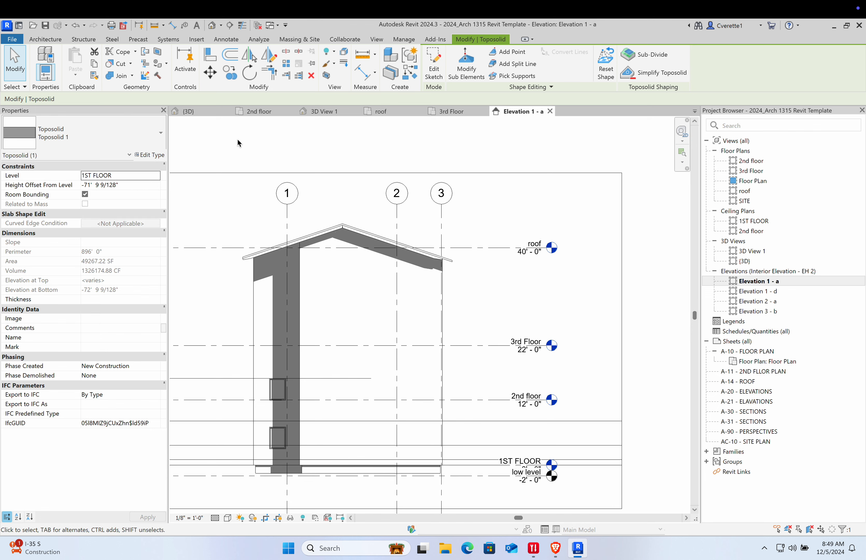
pyautogui.click(270, 154)
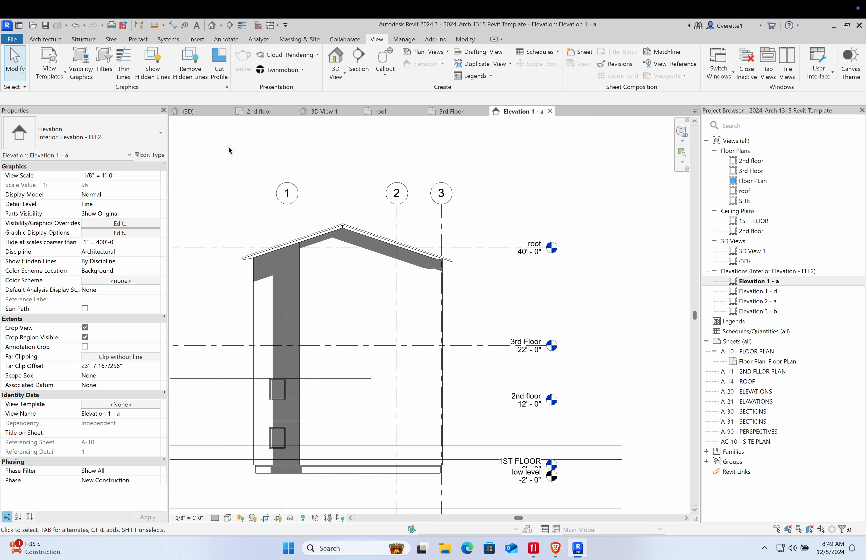
# Extend the bottom of the 3D view's section box downward far enough to include the whole toposolid
pyautogui.click(200, 112)
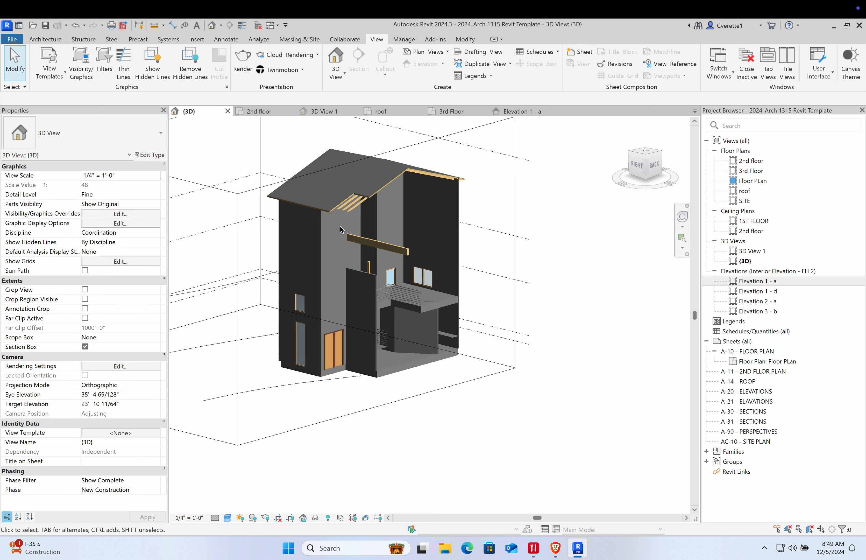
pyautogui.scroll(-3, 342, 229)
pyautogui.click(324, 303)
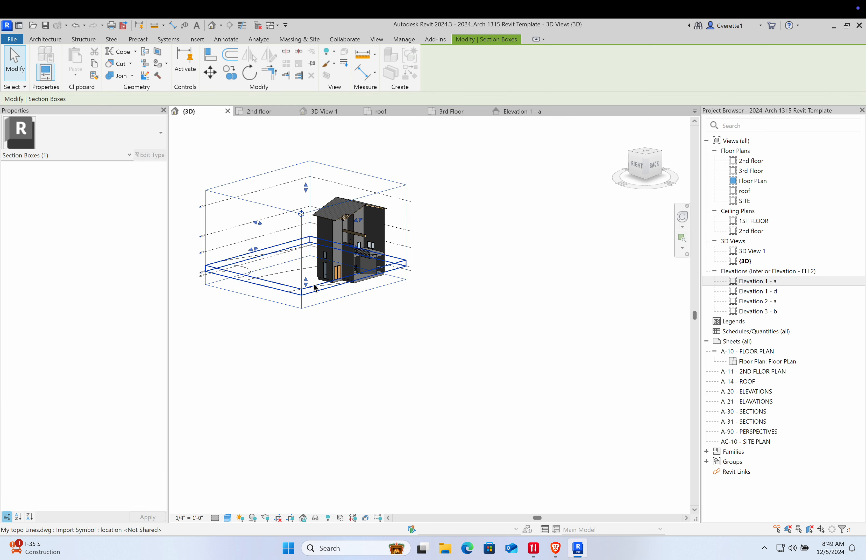
pyautogui.moveTo(308, 282); pyautogui.dragTo(310, 378)
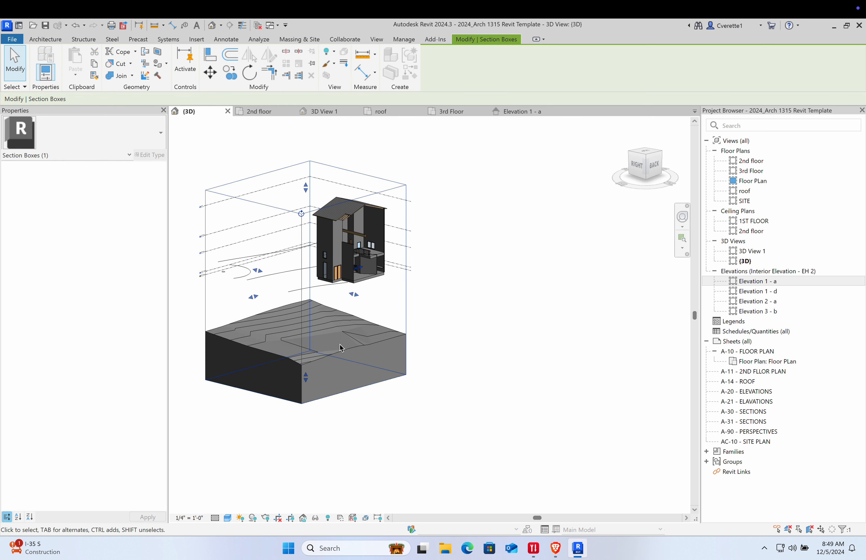
# Set the toposolid's Height Offset From Level to 0' 0" and accept the overlap warnings
pyautogui.click(348, 330)
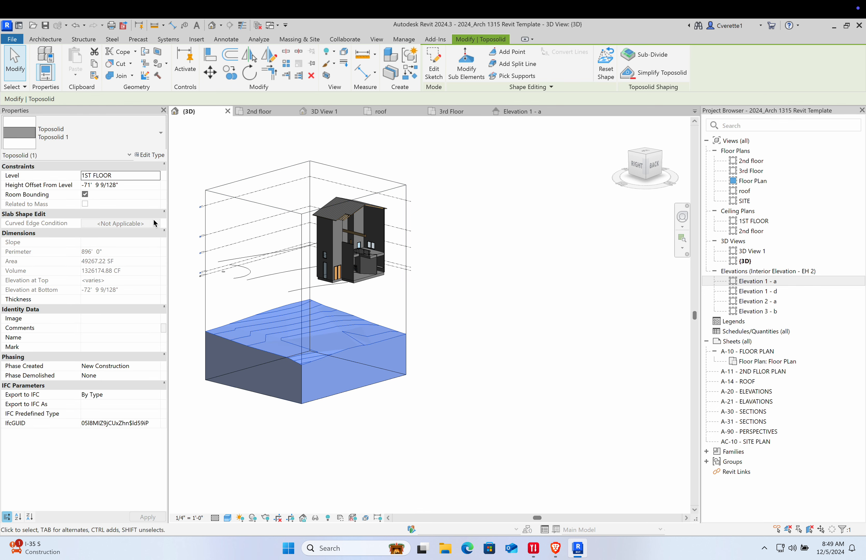
pyautogui.click(119, 185)
pyautogui.write('0')
pyautogui.press('Return')
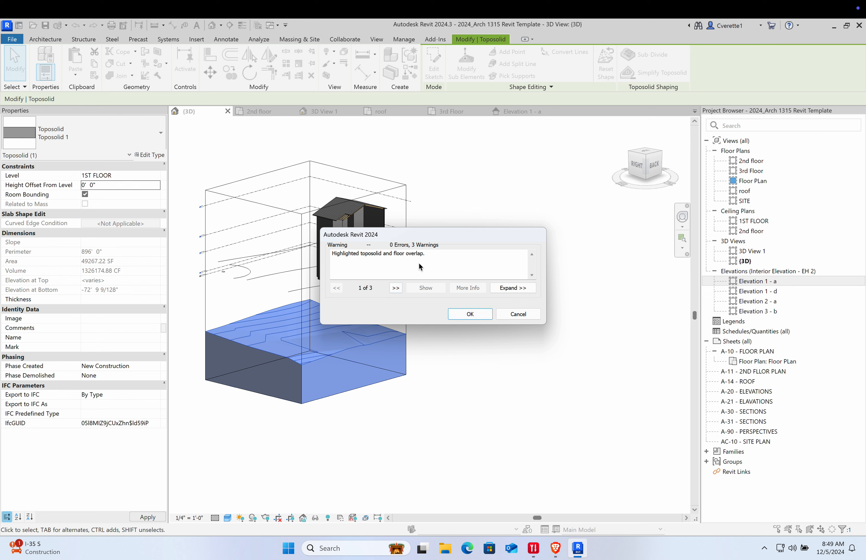
pyautogui.click(471, 314)
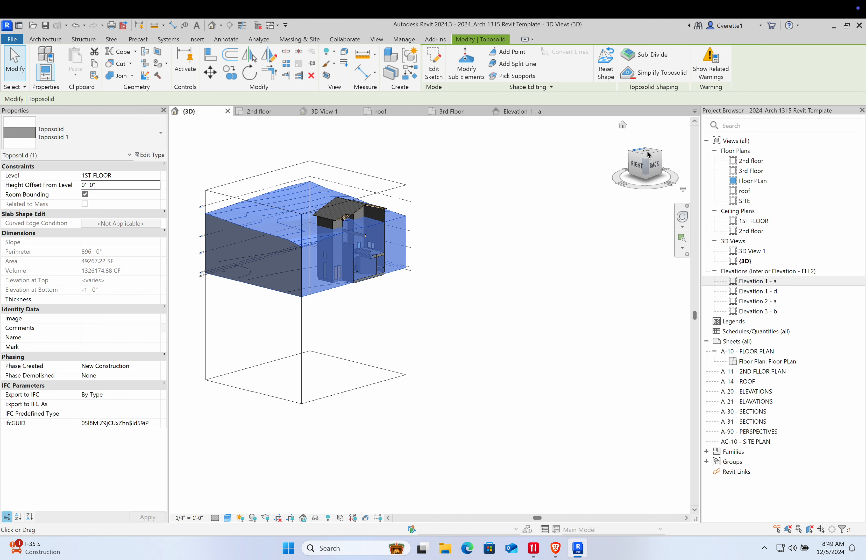
# Lower the toposolid to a height offset of -32' 0" while viewing the model from the back
pyautogui.moveTo(655, 166); pyautogui.dragTo(480, 208)
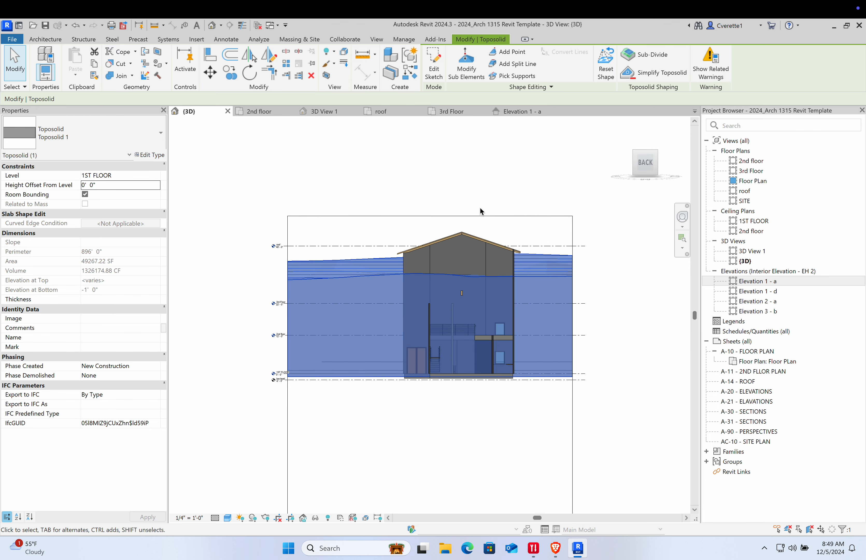
pyautogui.press('Down')
pyautogui.press('Down')
pyautogui.press('Down')
pyautogui.press('Down')
pyautogui.press('Down')
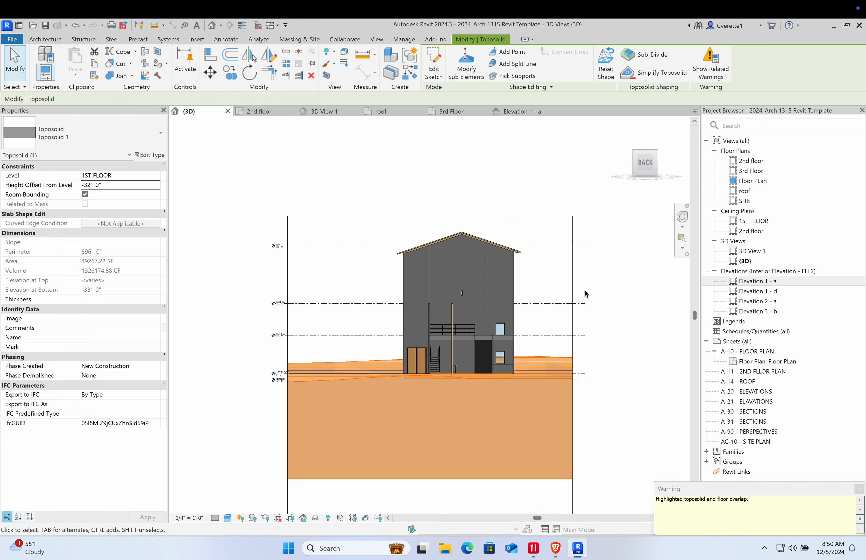
pyautogui.click(618, 292)
pyautogui.scroll(3, 514, 375)
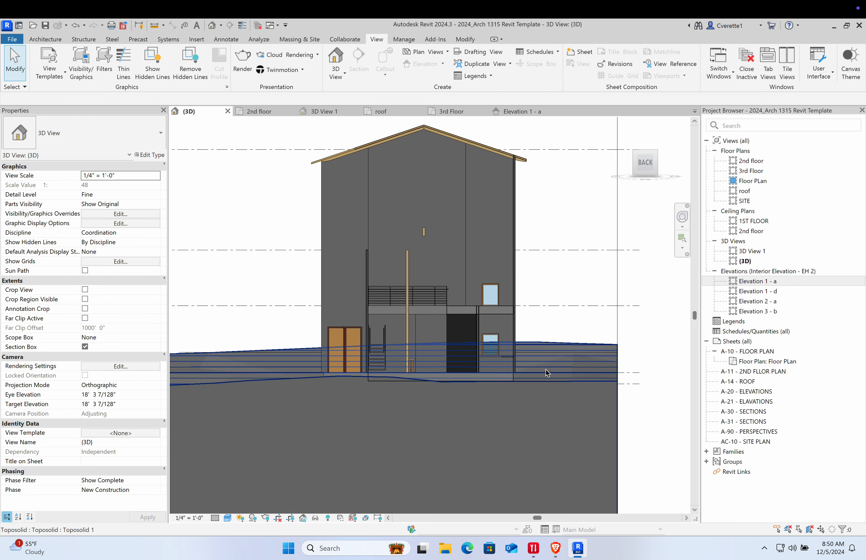
pyautogui.scroll(-2, 580, 250)
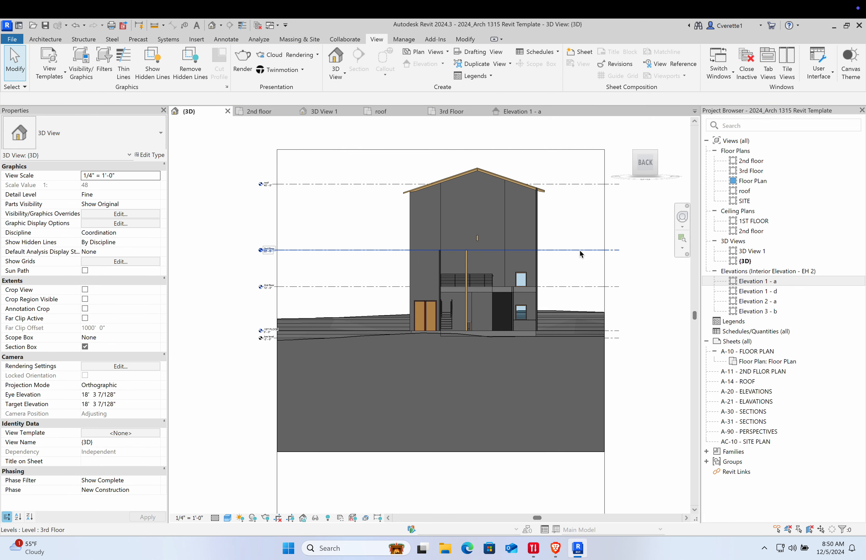
# Try lowering the toposolid to a -42' 0" offset in the right side view, and return it to -32' 0"
pyautogui.moveTo(631, 165)
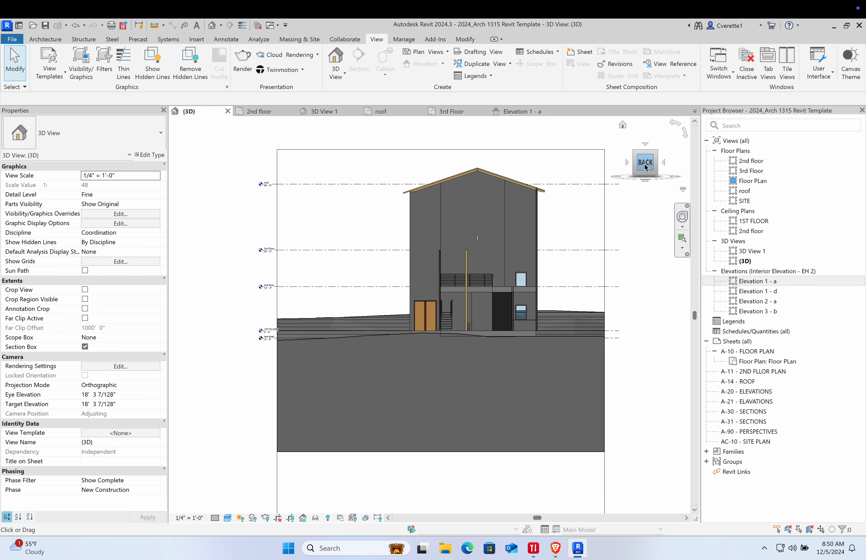
pyautogui.click(629, 162)
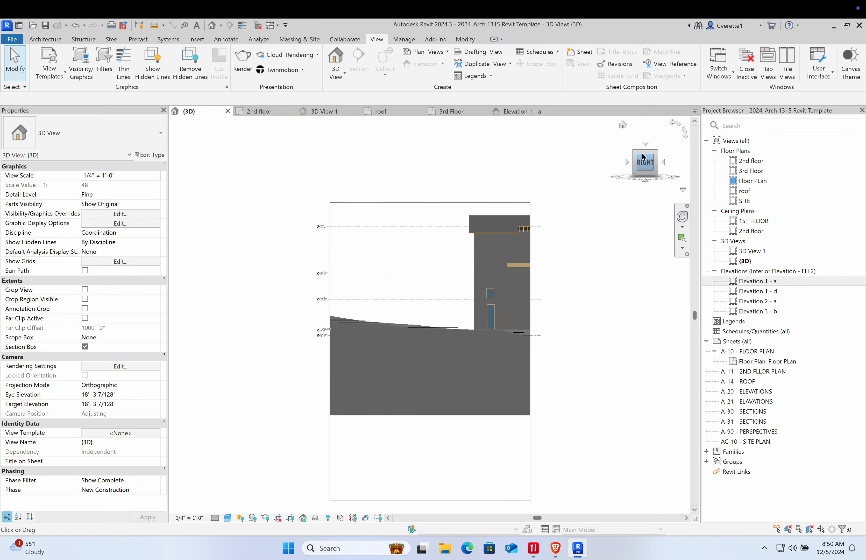
pyautogui.keyDown('shift'); pyautogui.moveTo(628, 322); pyautogui.dragTo(411, 367, button='middle'); pyautogui.keyUp('shift')
pyautogui.click(407, 362)
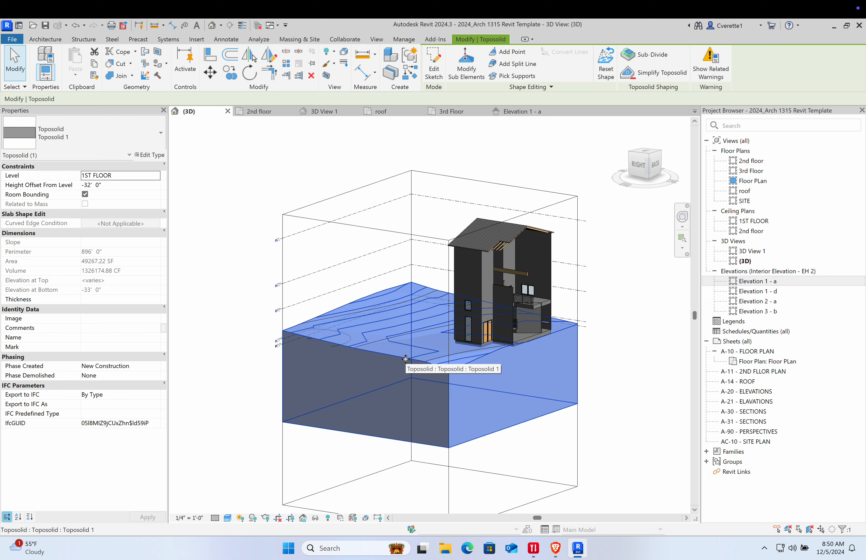
pyautogui.click(639, 170)
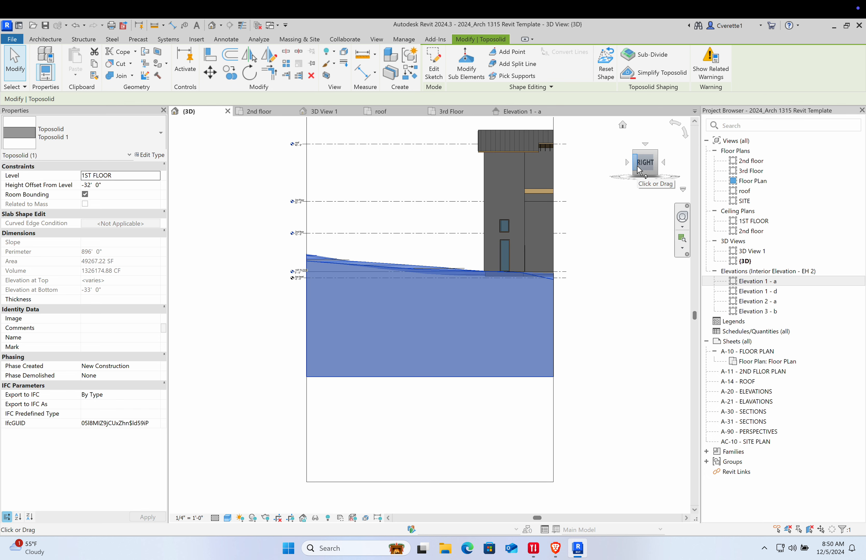
pyautogui.press('Down')
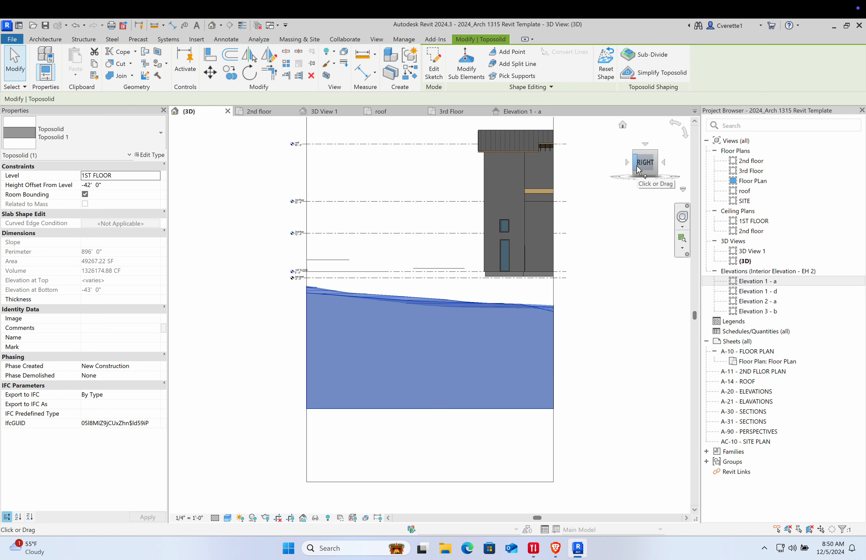
pyautogui.press('Up')
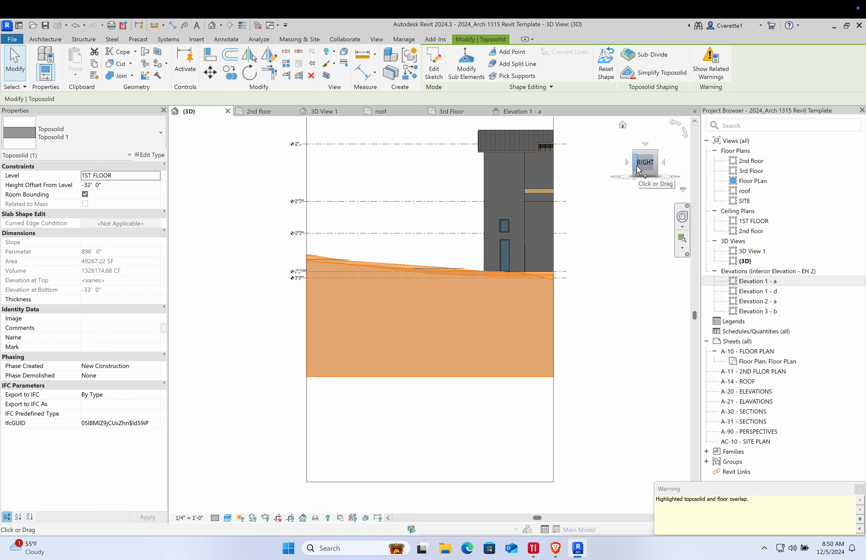
# Copy all boundary sketch lines of the 2nd floor's Generic - 18" floor and leave the boundary edit
pyautogui.click(618, 296)
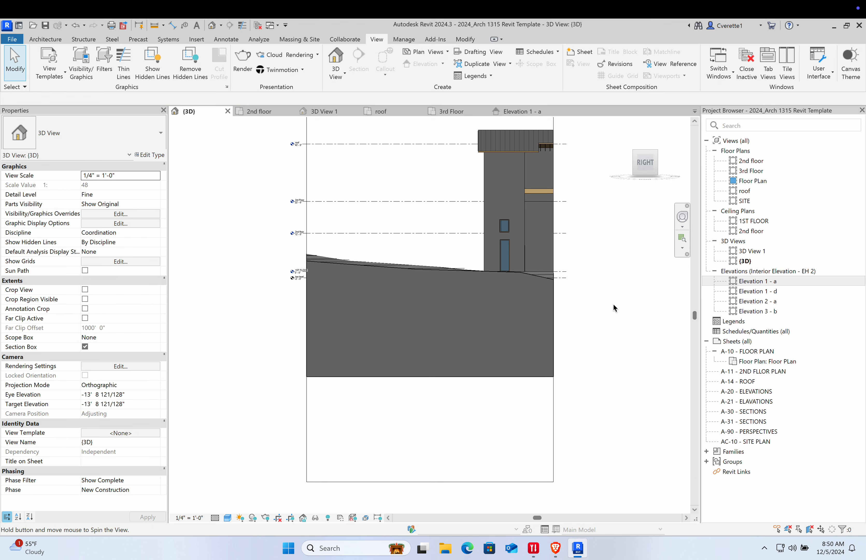
pyautogui.moveTo(609, 309); pyautogui.dragTo(654, 404)
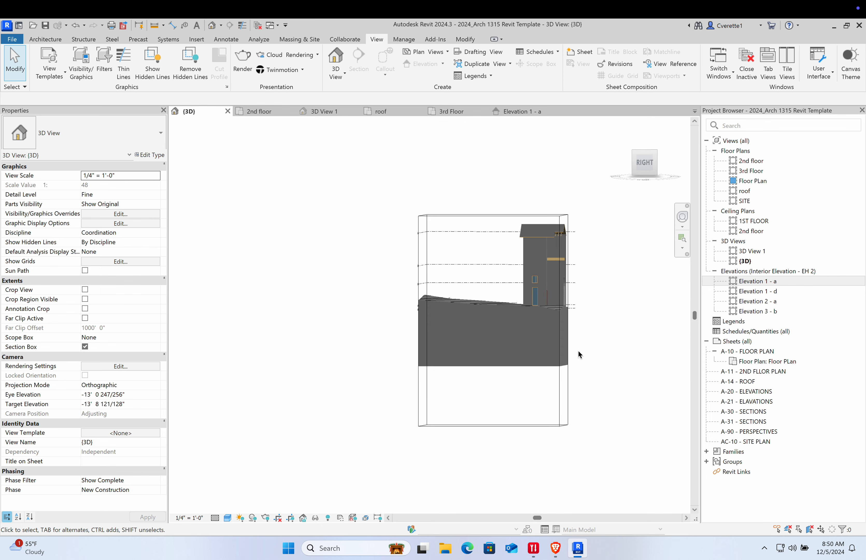
pyautogui.keyDown('shift'); pyautogui.moveTo(578, 350); pyautogui.dragTo(582, 396, button='middle'); pyautogui.keyUp('shift')
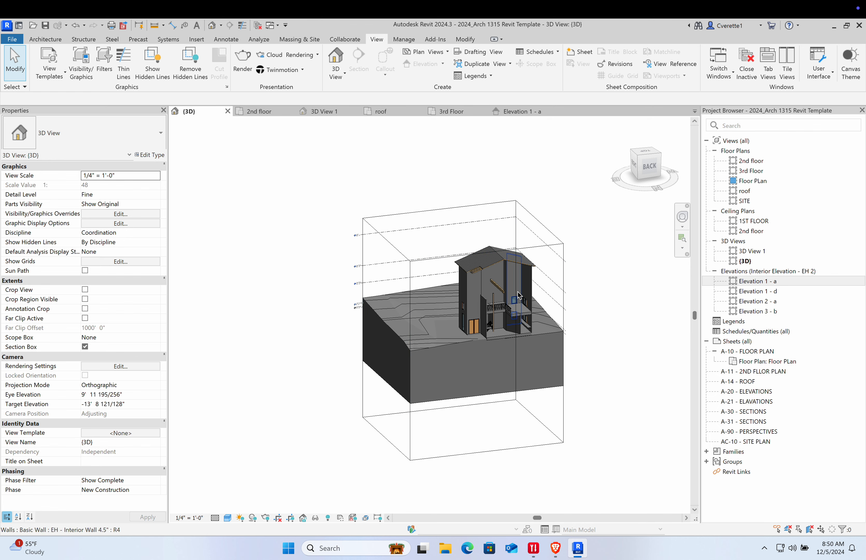
pyautogui.scroll(5, 521, 309)
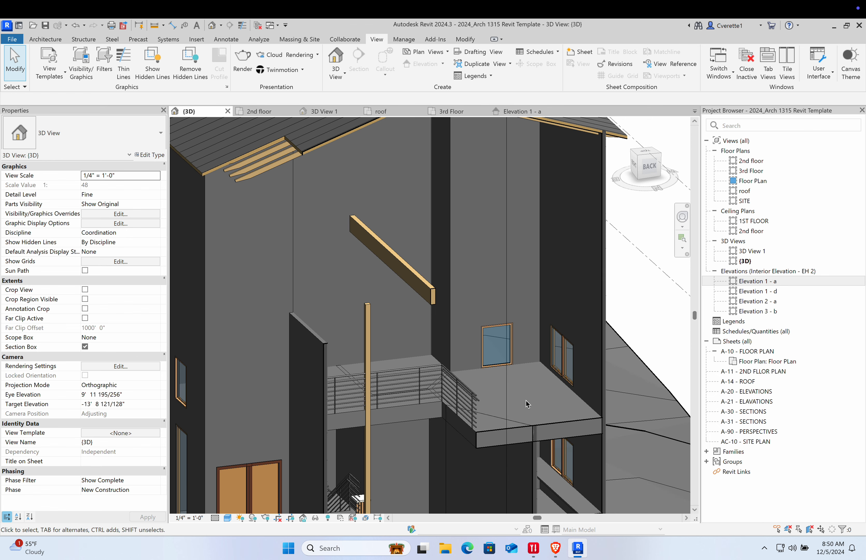
pyautogui.click(549, 430)
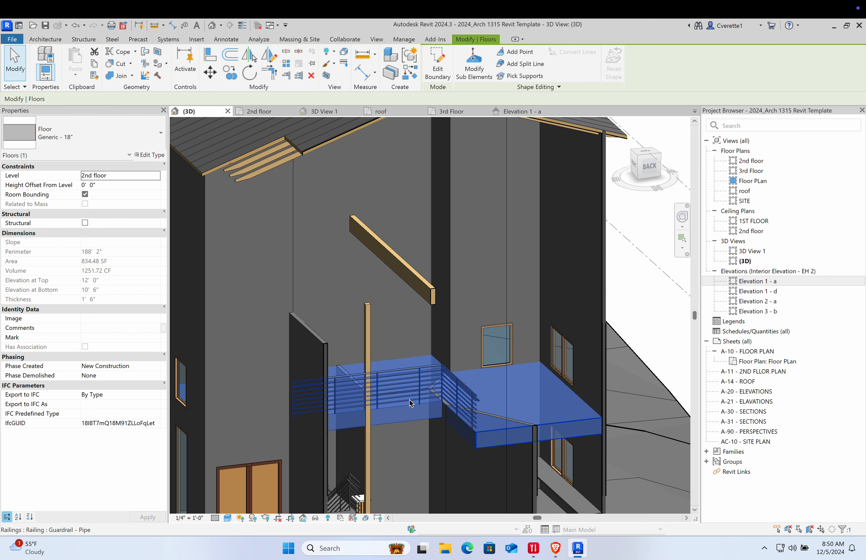
pyautogui.doubleClick(494, 434)
pyautogui.scroll(-8, 494, 433)
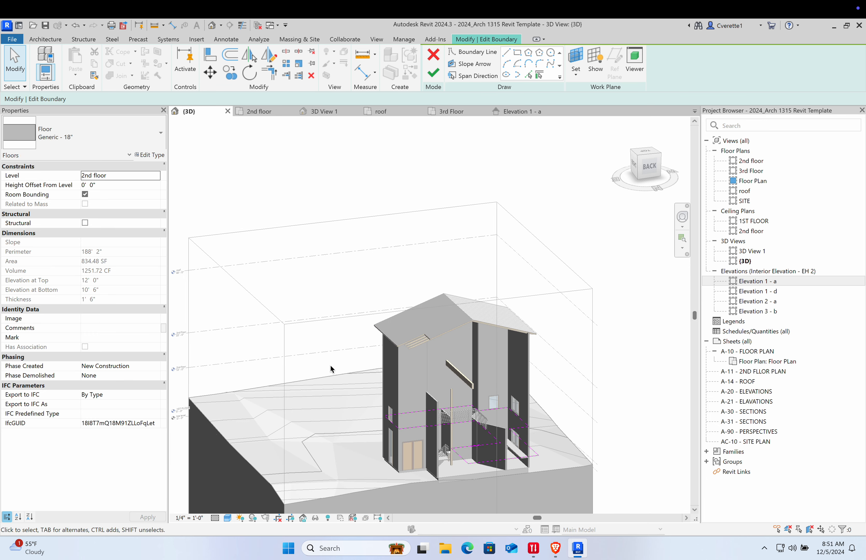
pyautogui.moveTo(331, 366); pyautogui.dragTo(587, 495)
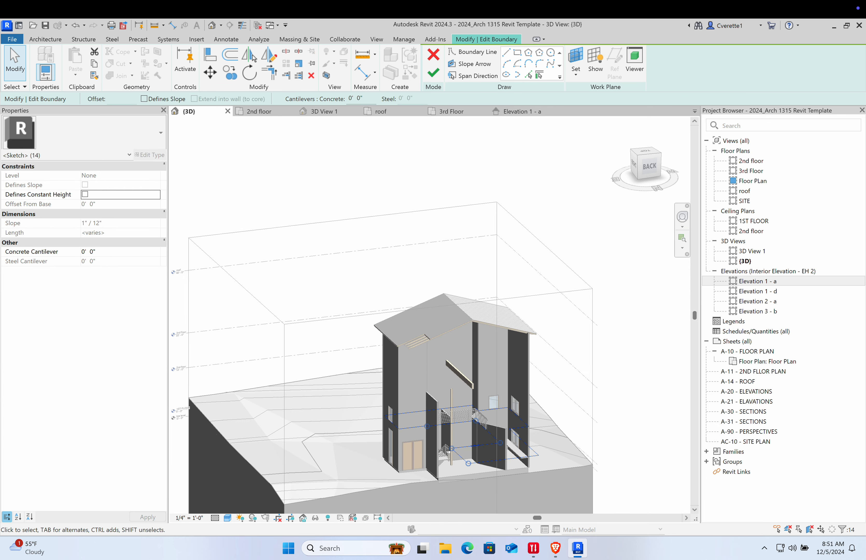
pyautogui.click(433, 73)
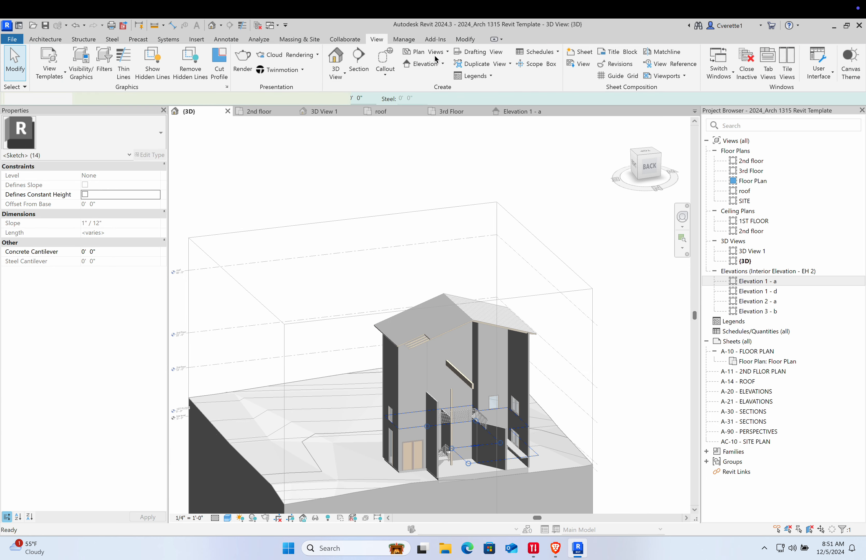
pyautogui.click(652, 290)
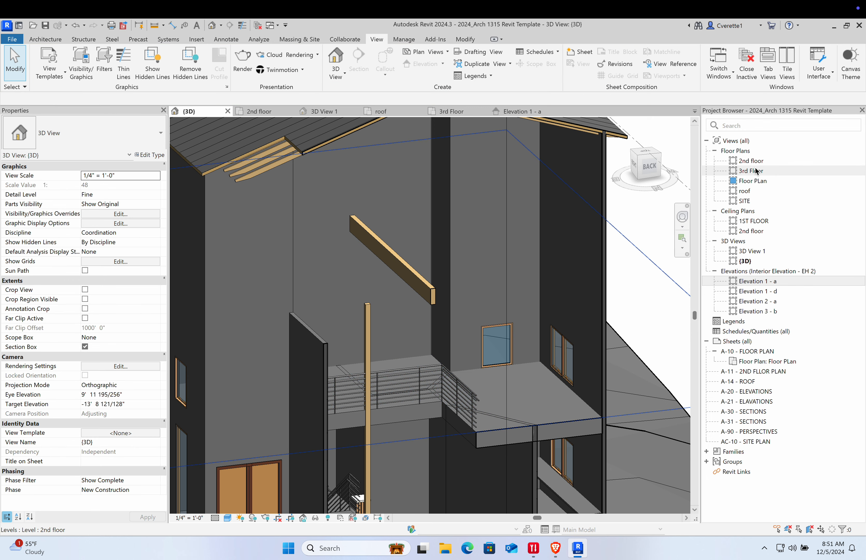
# Open the 3rd Floor plan and start the boundary sketch of a new Generic - 18" floor
pyautogui.doubleClick(753, 171)
pyautogui.scroll(-2, 464, 284)
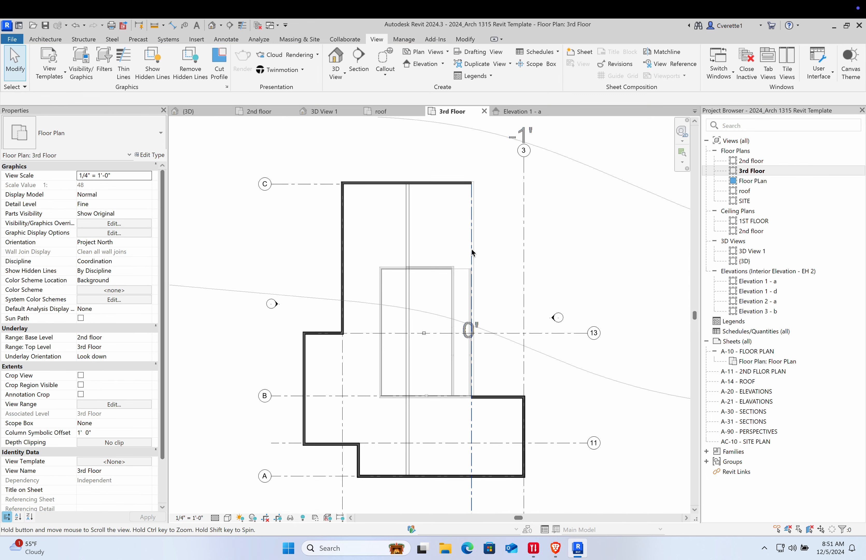
pyautogui.click(52, 41)
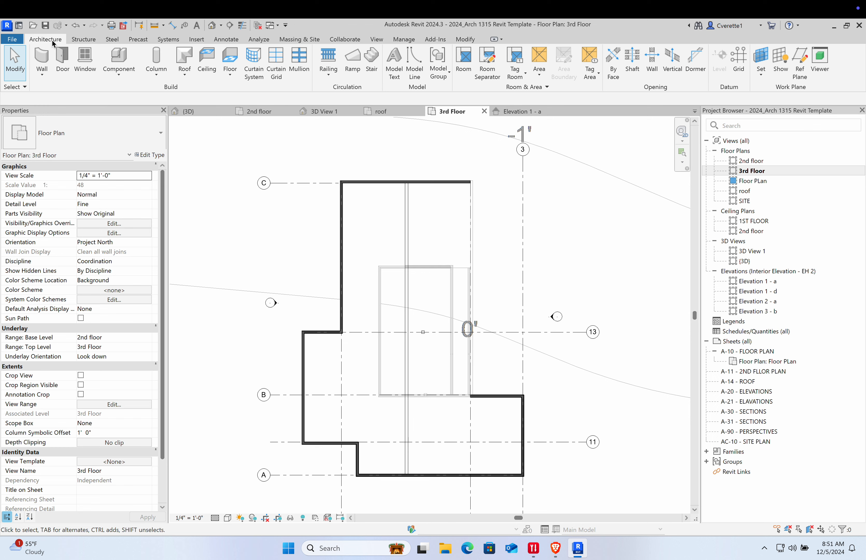
pyautogui.click(231, 62)
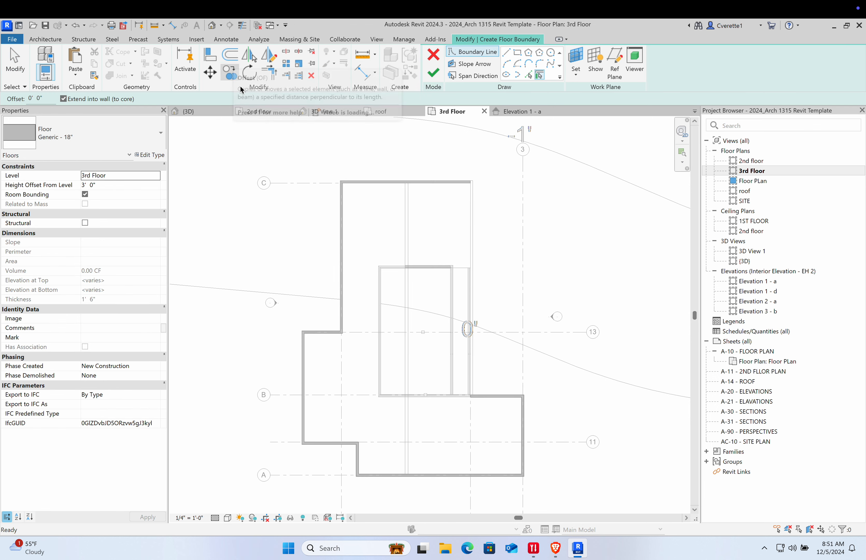
# Try to paste the copied boundary into the 3rd Floor sketch and finish the floor
pyautogui.hotkey('ctrl', 'v')
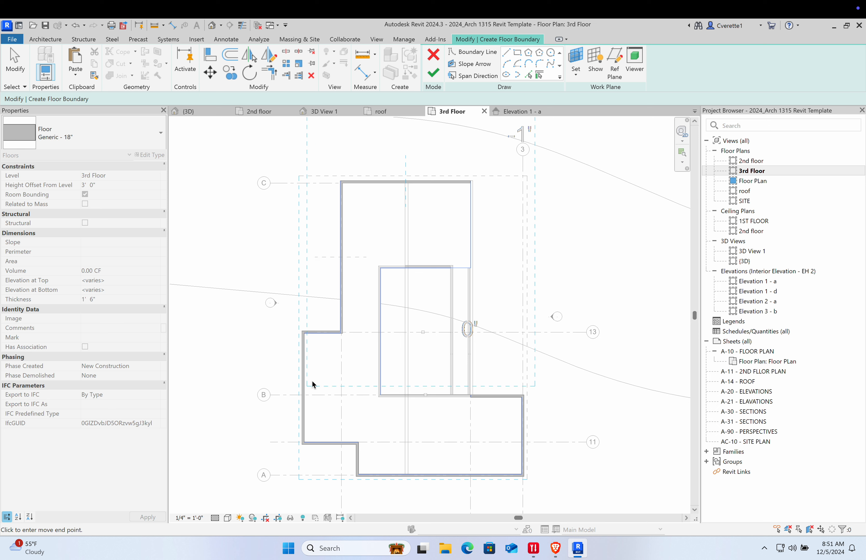
pyautogui.click(312, 382)
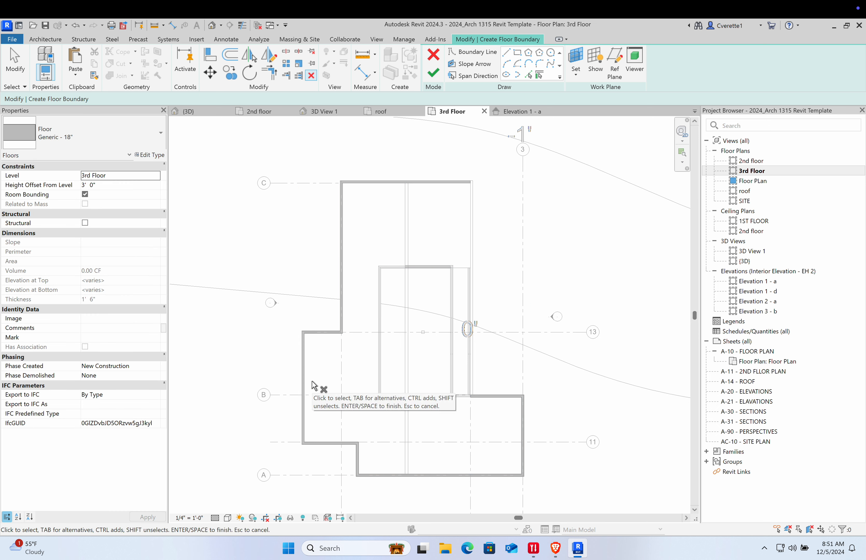
pyautogui.click(434, 74)
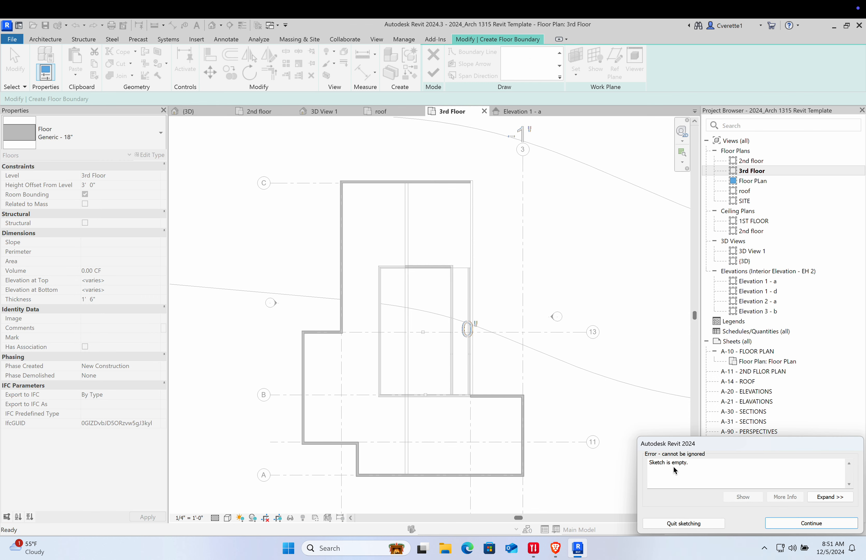
pyautogui.click(812, 523)
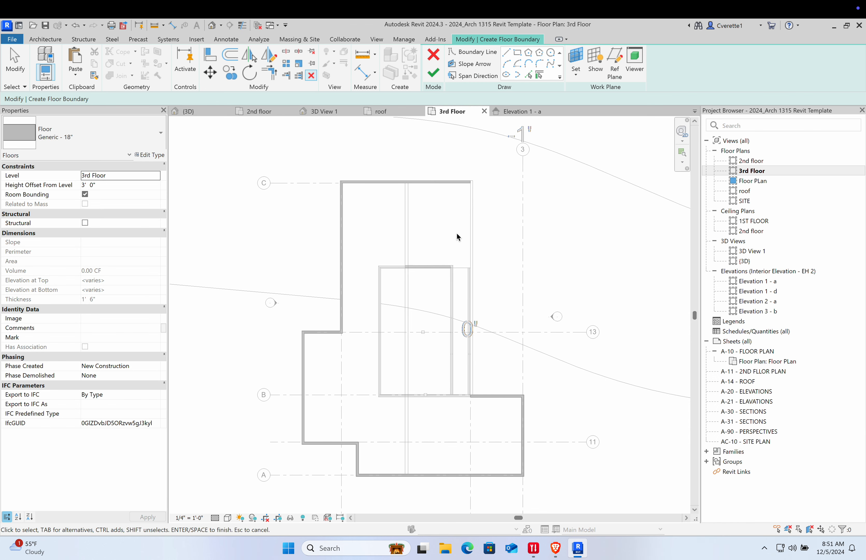
# Paste the copied floor boundary into the sketch, aligned with the 3rd Floor walls, and complete the paste
pyautogui.hotkey('ctrl', 'v')
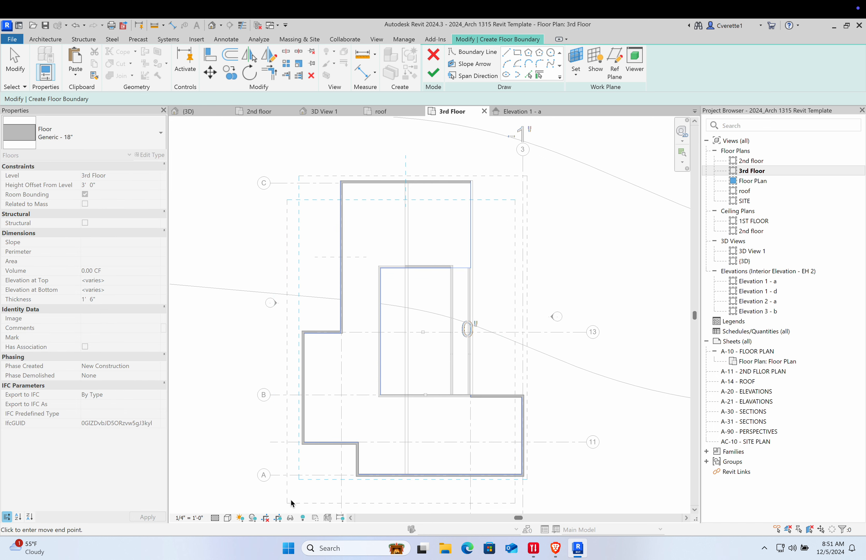
pyautogui.scroll(6, 292, 494)
pyautogui.scroll(3, 368, 364)
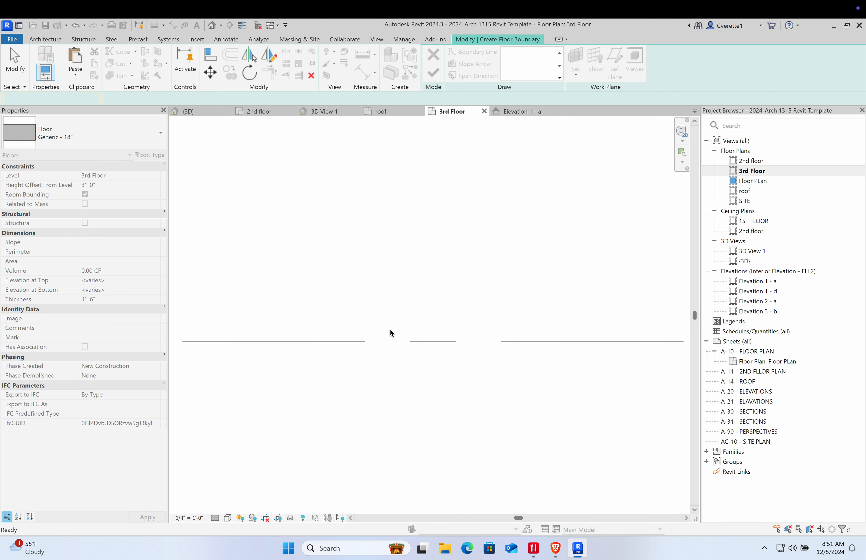
pyautogui.click(391, 329)
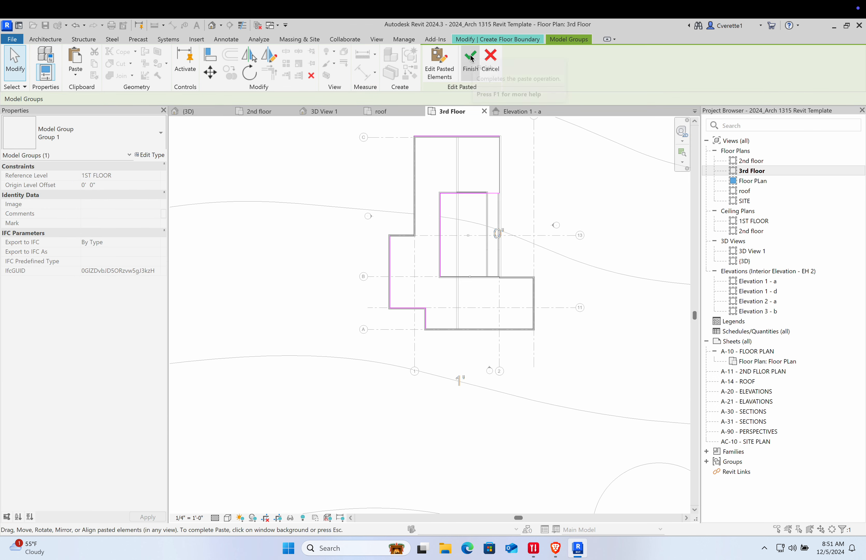
pyautogui.click(470, 63)
pyautogui.scroll(3, 477, 239)
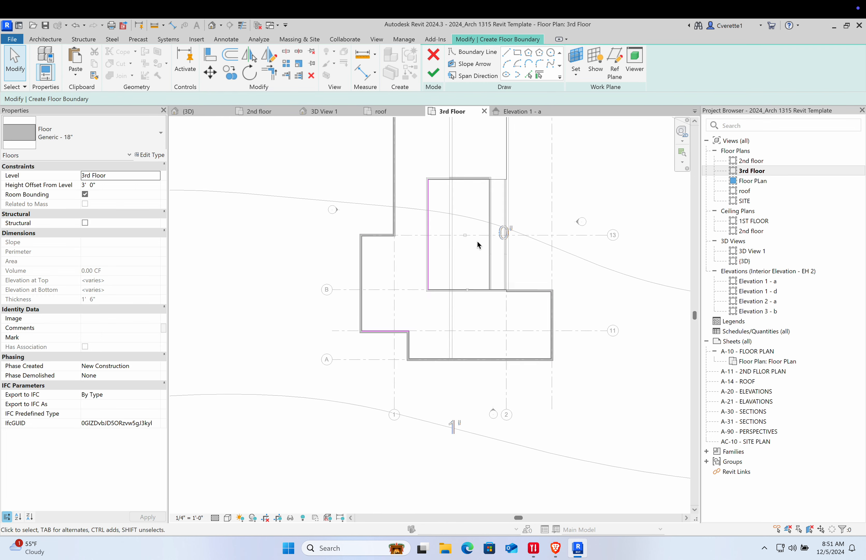
# Move the opening's grid B edge inward by about 8' 0", and finish the floor without attaching walls but joining the overlapping geometry
pyautogui.moveTo(468, 308); pyautogui.dragTo(469, 252)
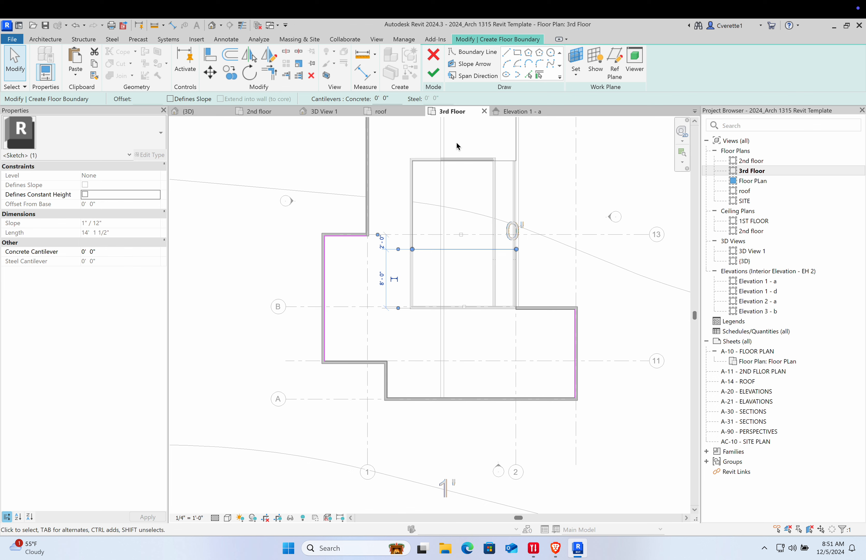
pyautogui.click(434, 73)
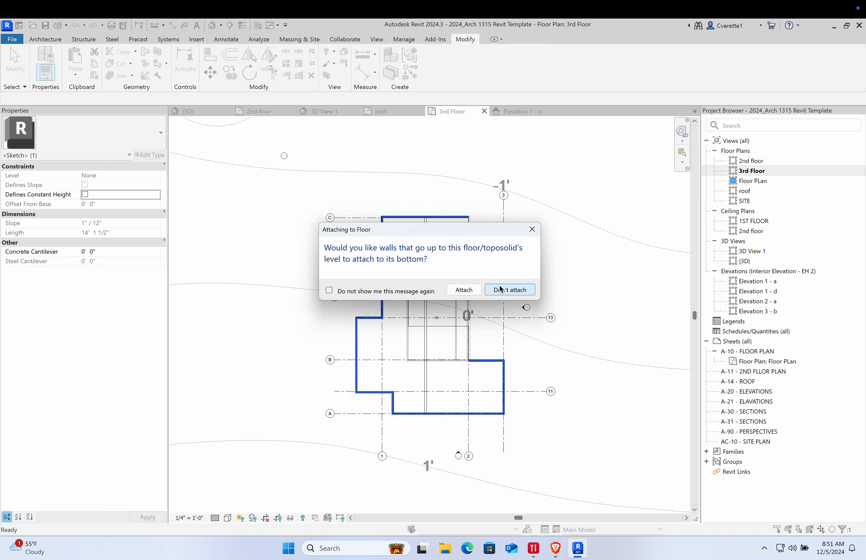
pyautogui.click(505, 291)
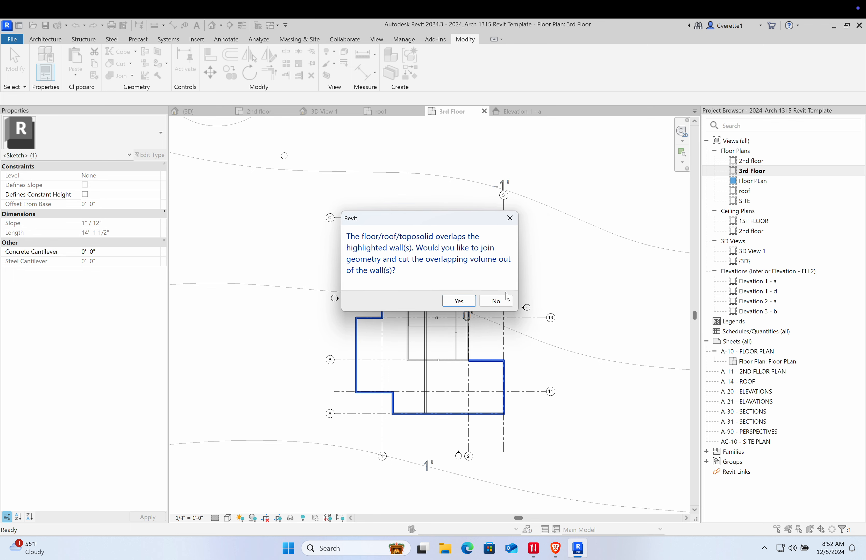
pyautogui.click(460, 301)
pyautogui.scroll(3, 610, 278)
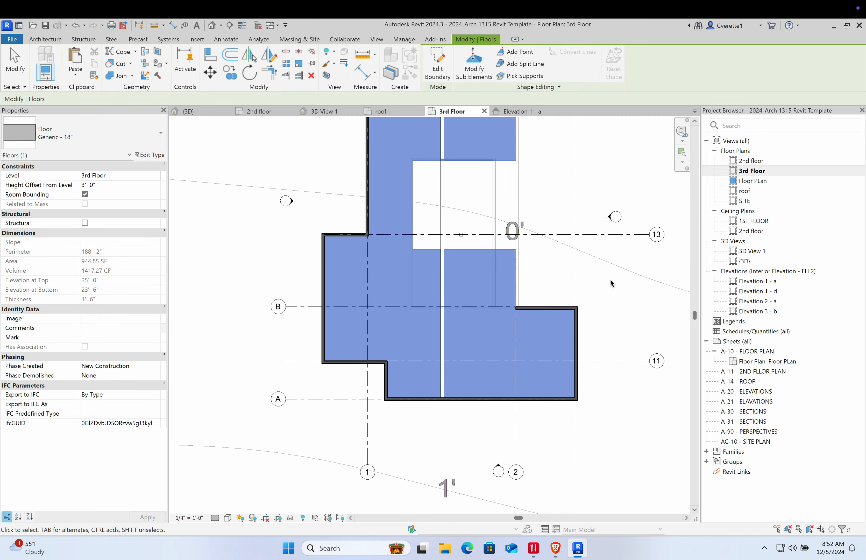
pyautogui.click(611, 278)
# Examine the new 3rd Floor slab in the 3D view from the back of the house
pyautogui.scroll(3, 520, 226)
pyautogui.scroll(-6, 481, 220)
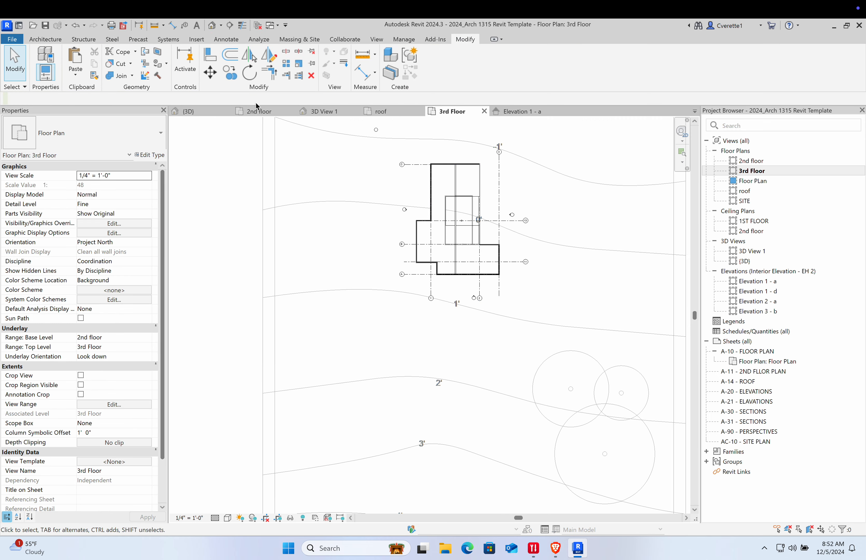
pyautogui.click(215, 112)
pyautogui.scroll(-4, 384, 219)
pyautogui.keyDown('shift'); pyautogui.moveTo(459, 287); pyautogui.dragTo(383, 304, button='middle'); pyautogui.keyUp('shift')
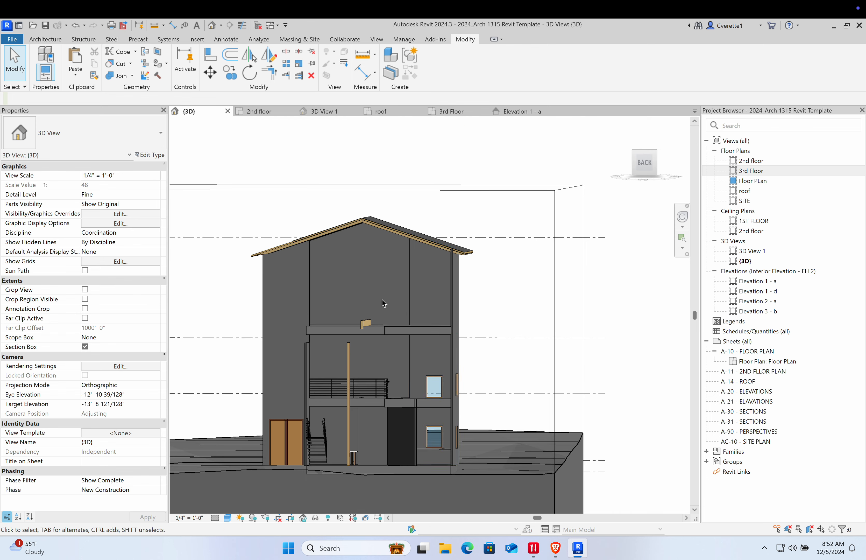
pyautogui.scroll(5, 383, 303)
pyautogui.scroll(-1, 336, 364)
pyautogui.scroll(-3, 337, 364)
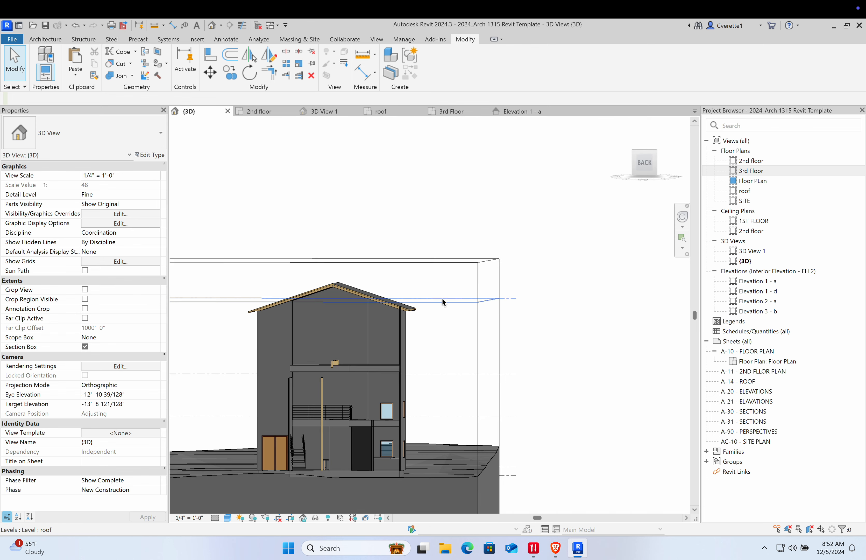
# Place an aligned dimension between the 3rd Floor and roof levels in Elevation 1 - a
pyautogui.click(451, 299)
pyautogui.doubleClick(750, 281)
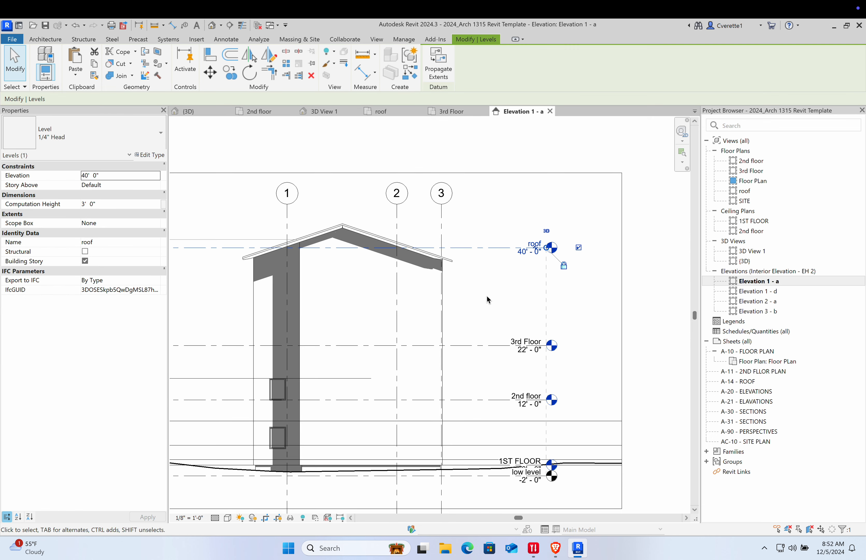
pyautogui.press('d')
pyautogui.press('i')
pyautogui.click(470, 344)
pyautogui.click(476, 287)
pyautogui.scroll(5, 479, 301)
pyautogui.scroll(-2, 509, 294)
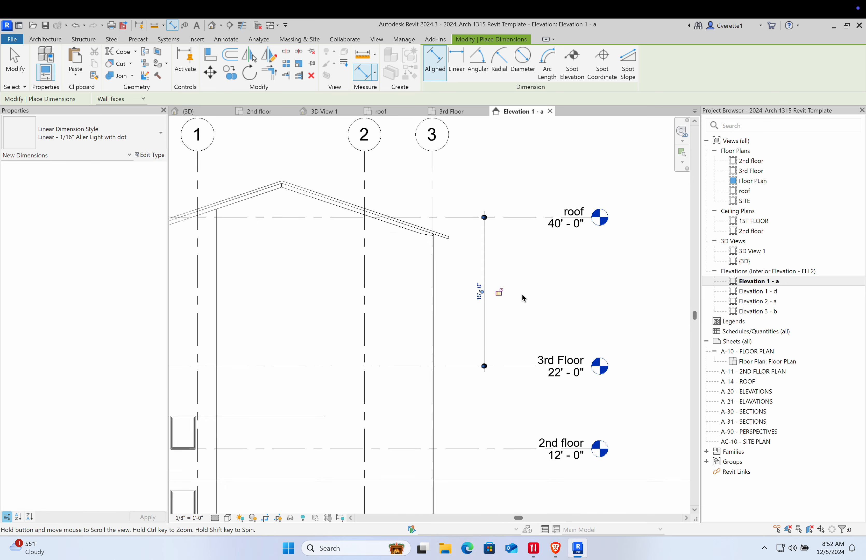
pyautogui.moveTo(519, 295); pyautogui.dragTo(570, 293, button='middle')
pyautogui.press('Escape')
pyautogui.press('Escape')
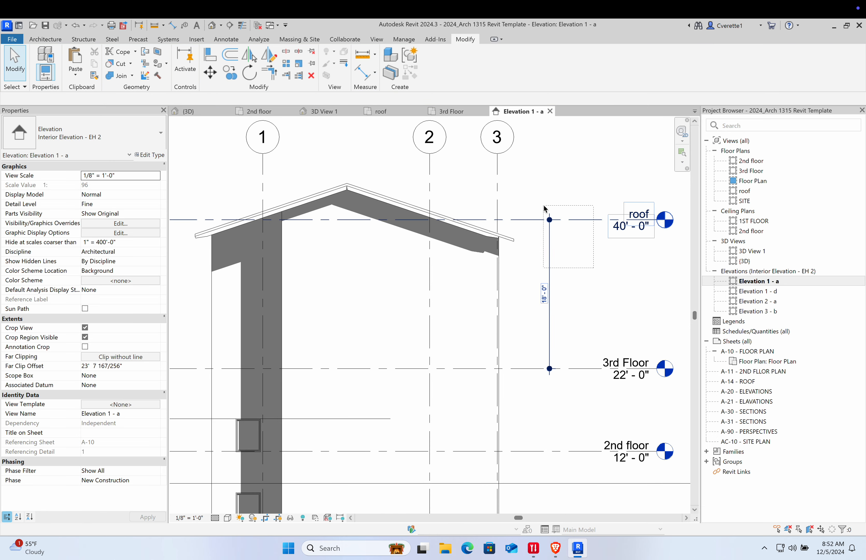
# Examine the roof framing near the ridge, selecting a single 2x6 joist and the structural beam system it belongs to
pyautogui.moveTo(544, 206); pyautogui.dragTo(541, 204)
pyautogui.click(591, 245)
pyautogui.click(574, 220)
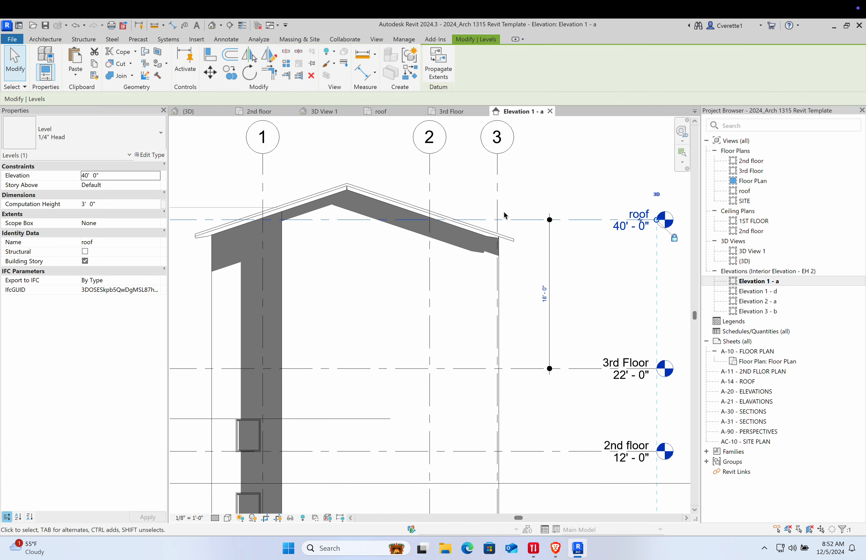
pyautogui.scroll(5, 362, 207)
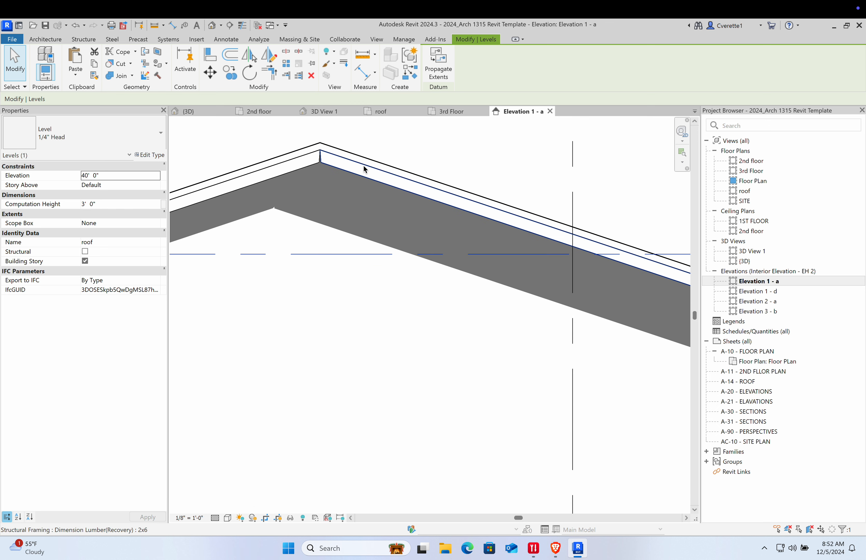
pyautogui.press('Tab')
pyautogui.press('Tab')
pyautogui.press('Tab')
pyautogui.press('Tab')
pyautogui.press('Tab')
pyautogui.press('Tab')
pyautogui.click(365, 169)
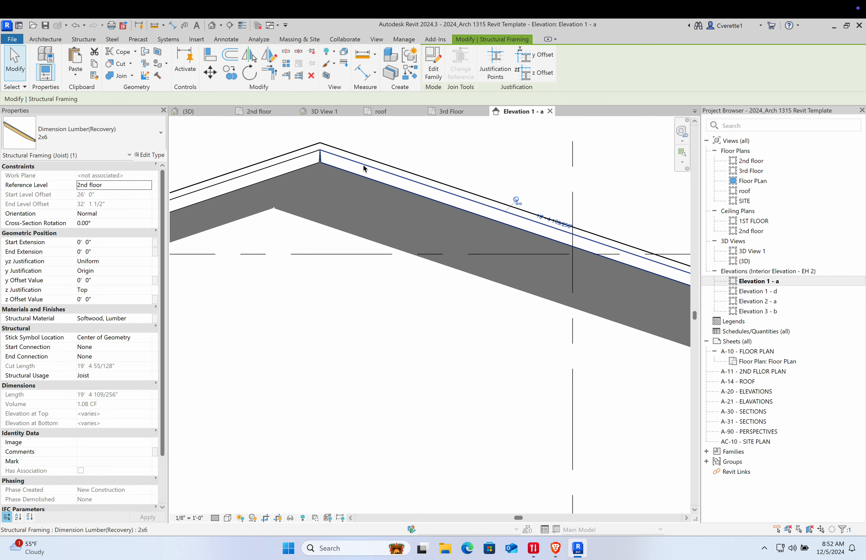
pyautogui.click(380, 135)
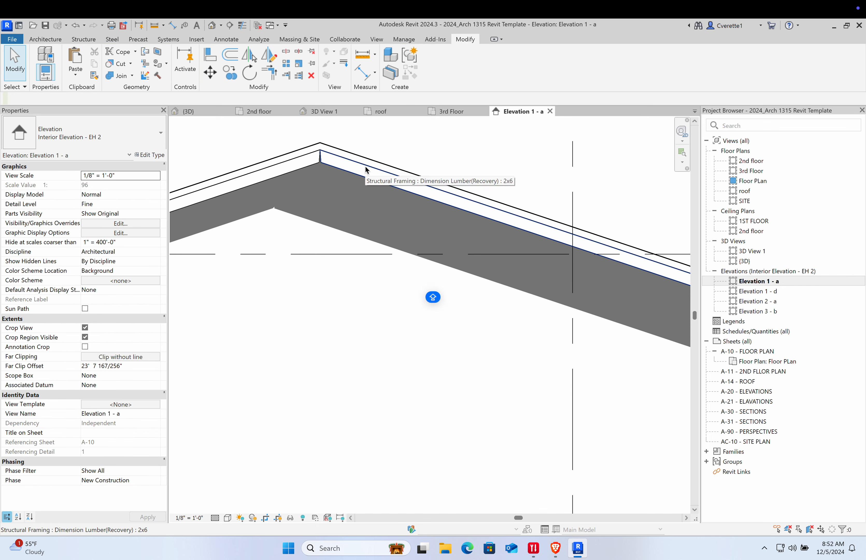
pyautogui.click(366, 170)
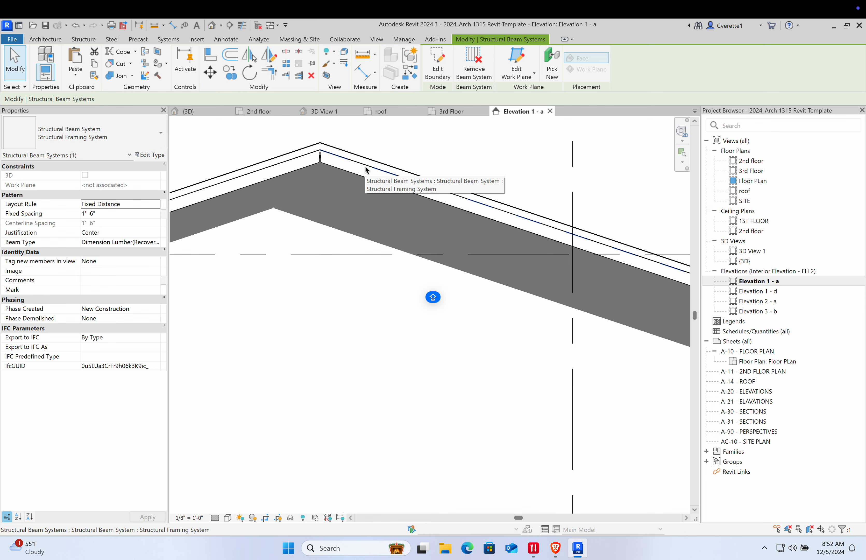
pyautogui.scroll(-5, 459, 197)
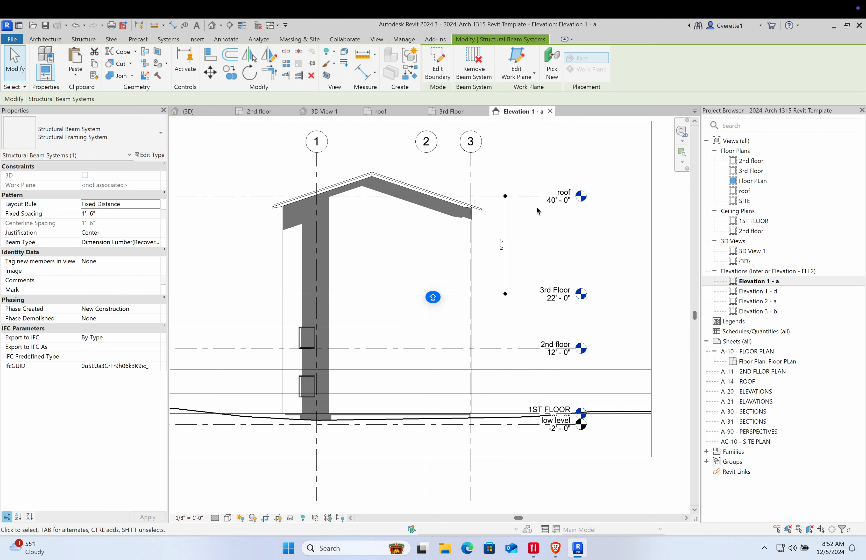
# Lower the roof level to an elevation of 32' 0"
pyautogui.click(528, 197)
pyautogui.press('super')
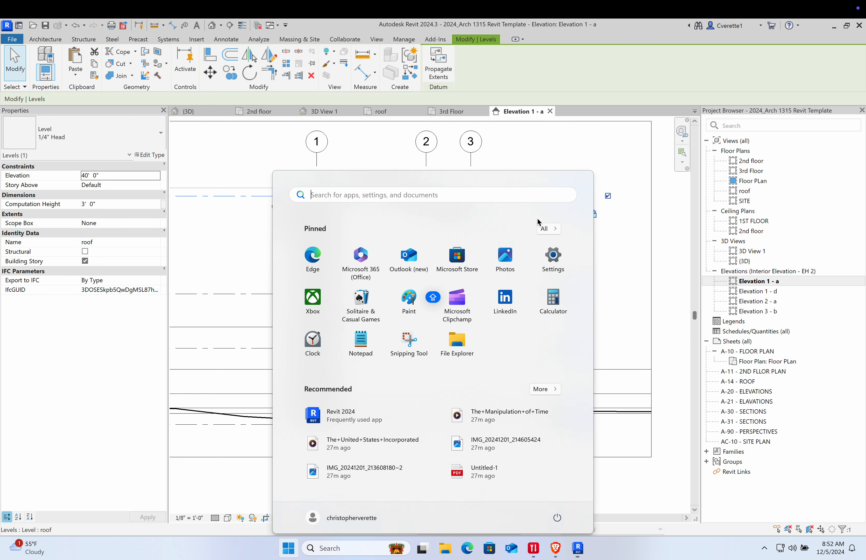
pyautogui.click(642, 232)
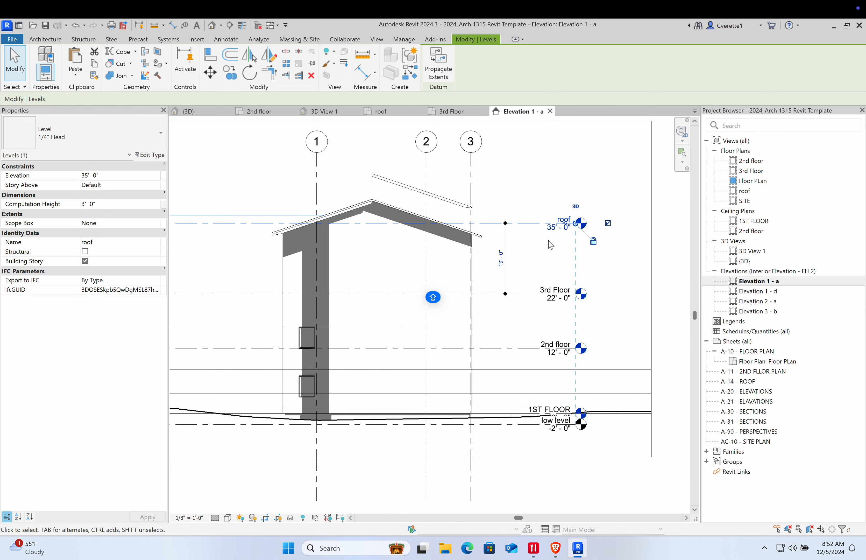
pyautogui.press('Up')
pyautogui.press('Down')
pyautogui.press('Down')
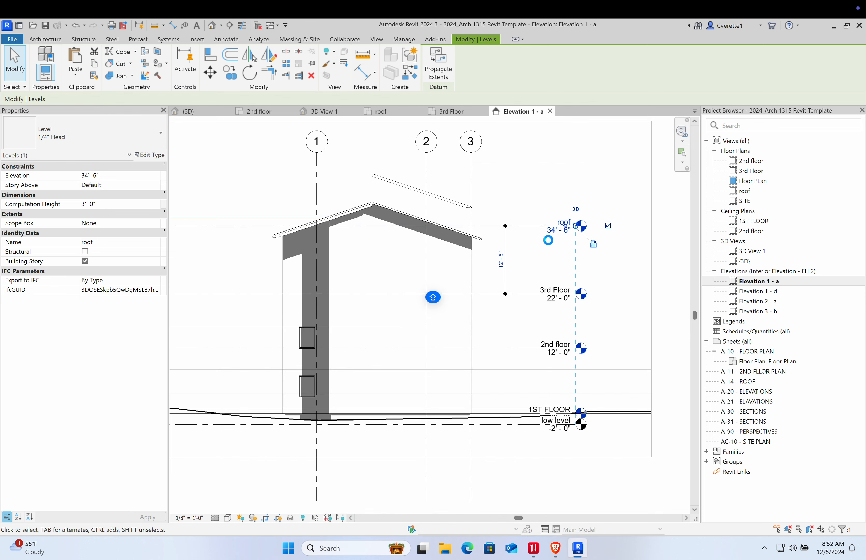
pyautogui.press('Down')
pyautogui.press('Down')
pyautogui.press('Down')
pyautogui.press('Down')
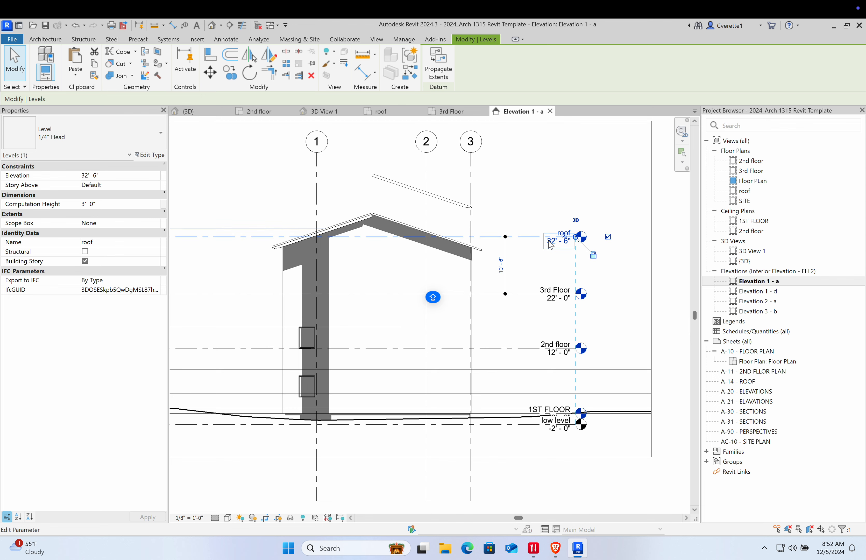
pyautogui.press('Down')
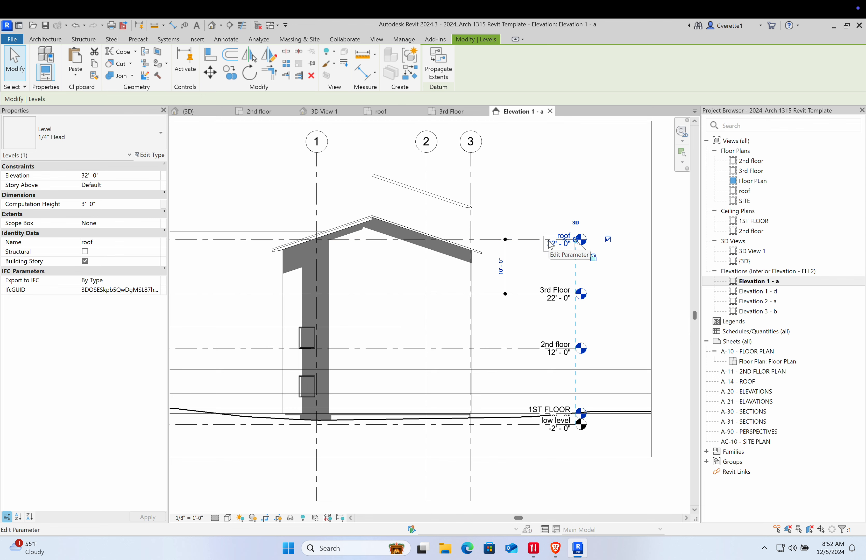
# Try to move the 2x6 joists left floating above the lowered roof, and cancel the move
pyautogui.click(537, 193)
pyautogui.scroll(4, 415, 200)
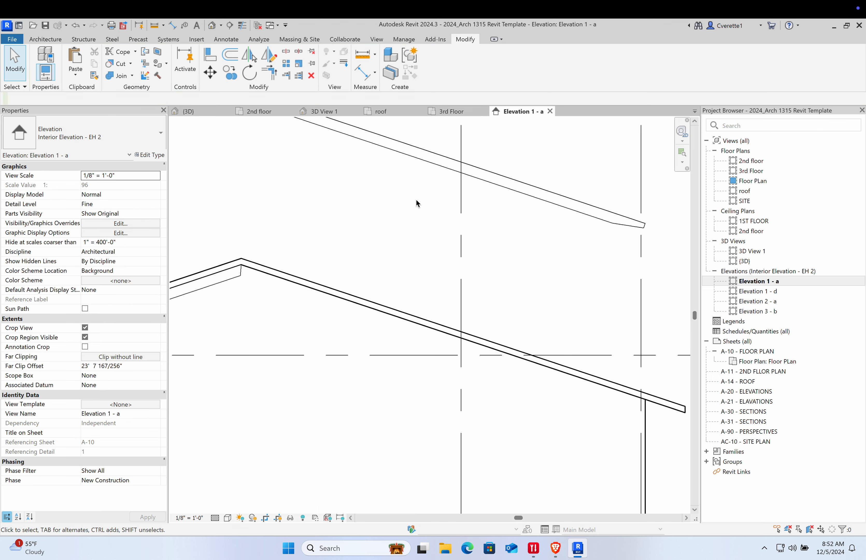
pyautogui.click(407, 149)
pyautogui.click(407, 141)
pyautogui.moveTo(397, 145); pyautogui.dragTo(383, 157)
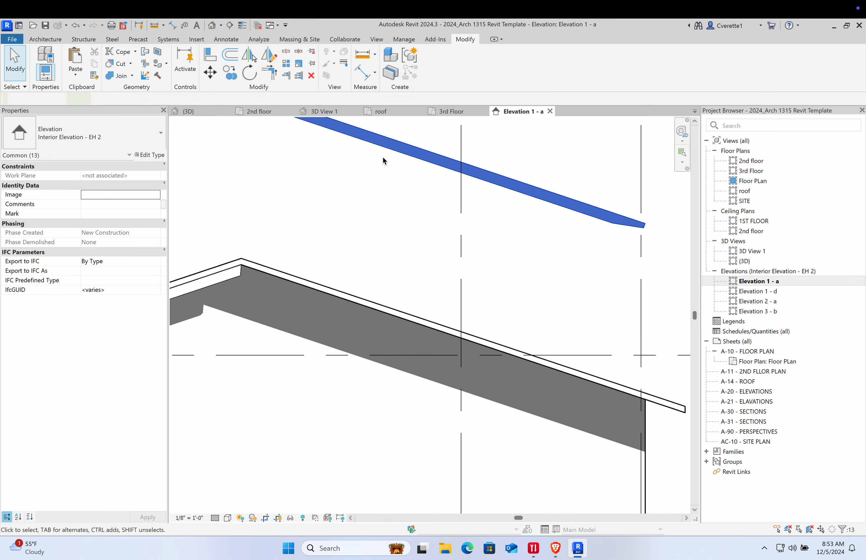
pyautogui.scroll(-5, 400, 157)
pyautogui.click(399, 164)
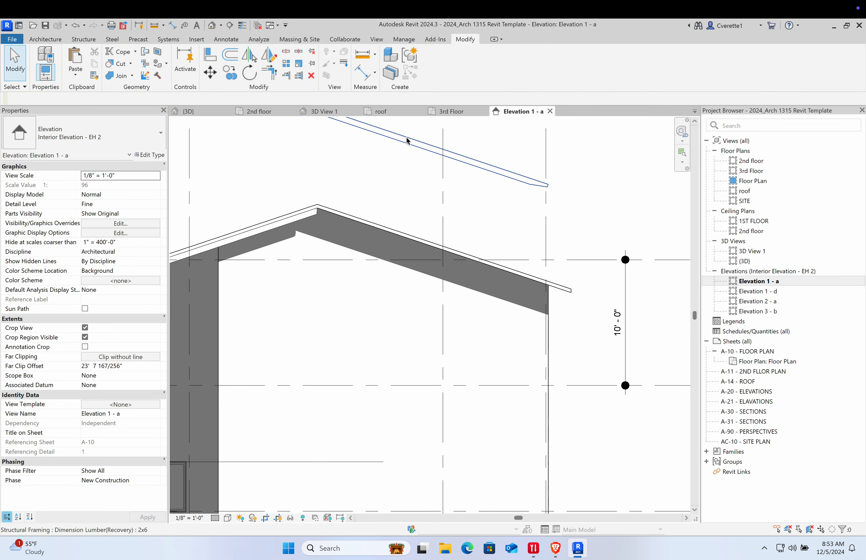
pyautogui.click(407, 140)
pyautogui.moveTo(407, 140); pyautogui.dragTo(401, 133)
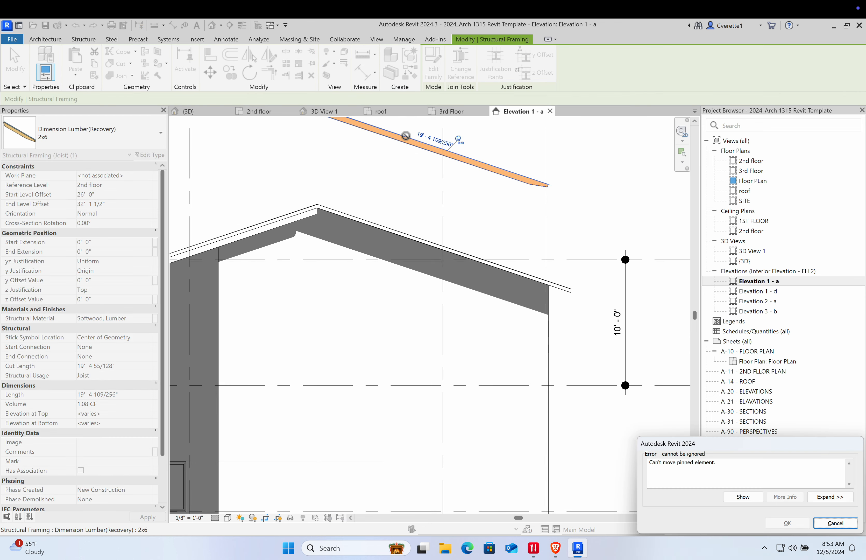
pyautogui.click(831, 524)
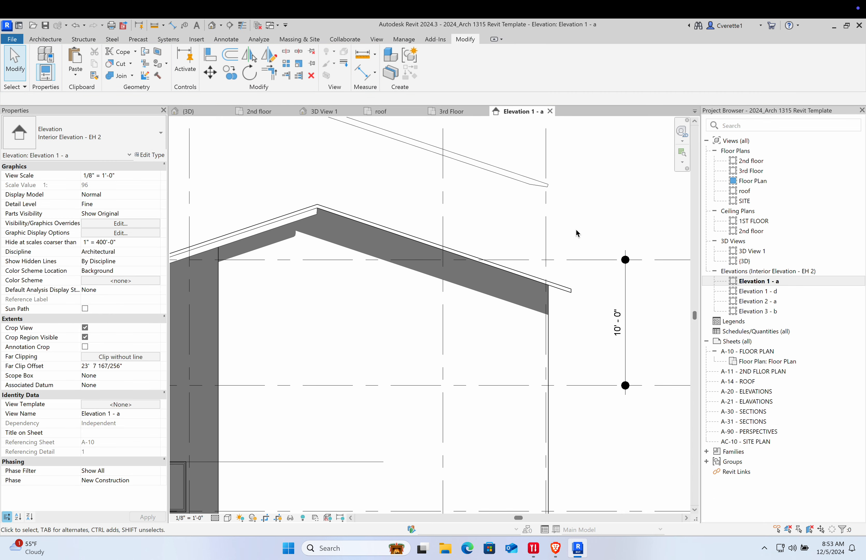
# Move the whole floating structural beam system down to the underside of the roof slope facing grid 3
pyautogui.scroll(-1, 579, 233)
pyautogui.moveTo(584, 243); pyautogui.dragTo(614, 324, button='middle')
pyautogui.press('Tab')
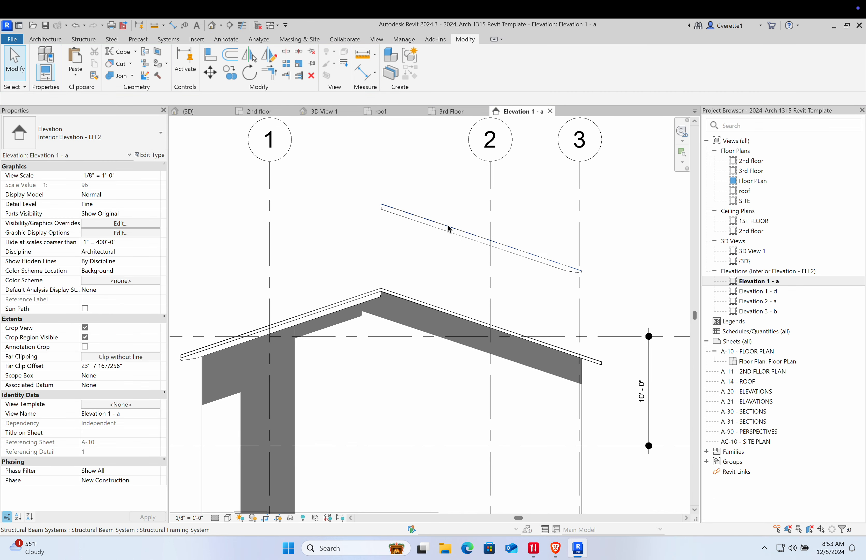
pyautogui.click(450, 229)
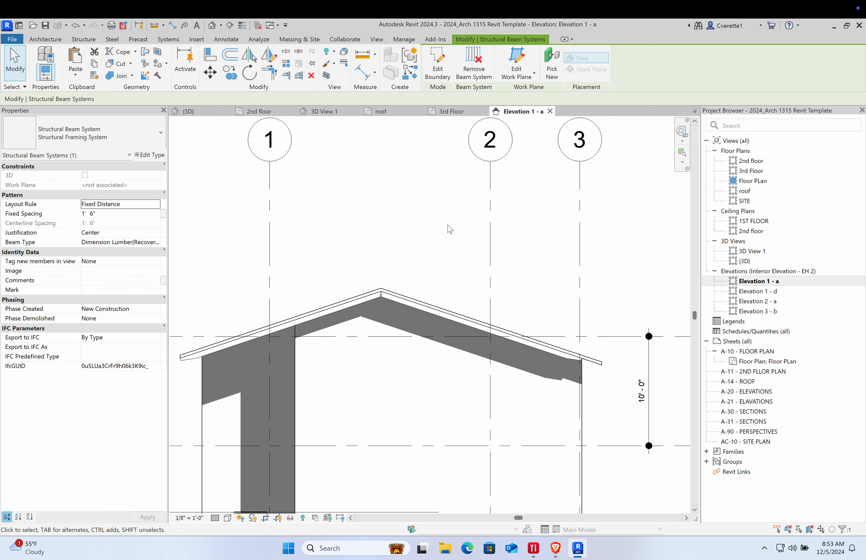
pyautogui.click(450, 229)
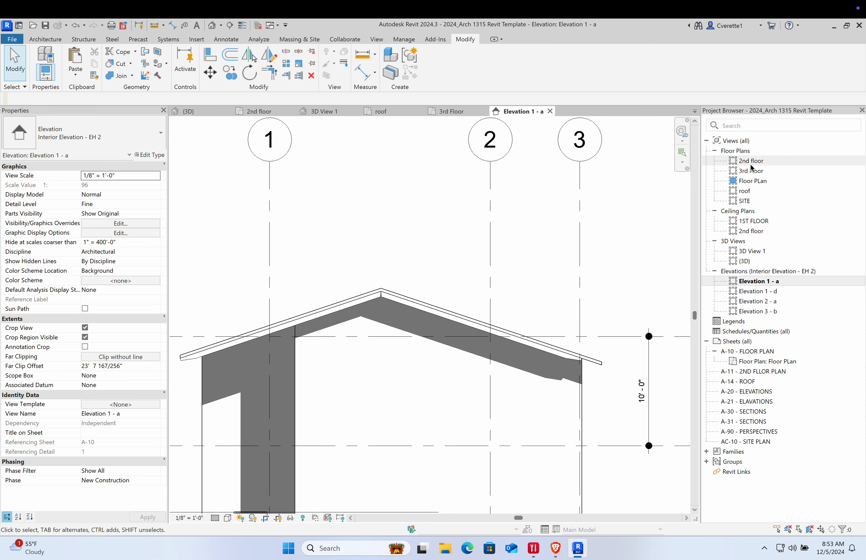
# In the 2nd floor plan, place a lengthwise building section between grids 1 and 2, from beyond grid C to beyond grid A, facing grid 3
pyautogui.doubleClick(749, 163)
pyautogui.scroll(-3, 526, 303)
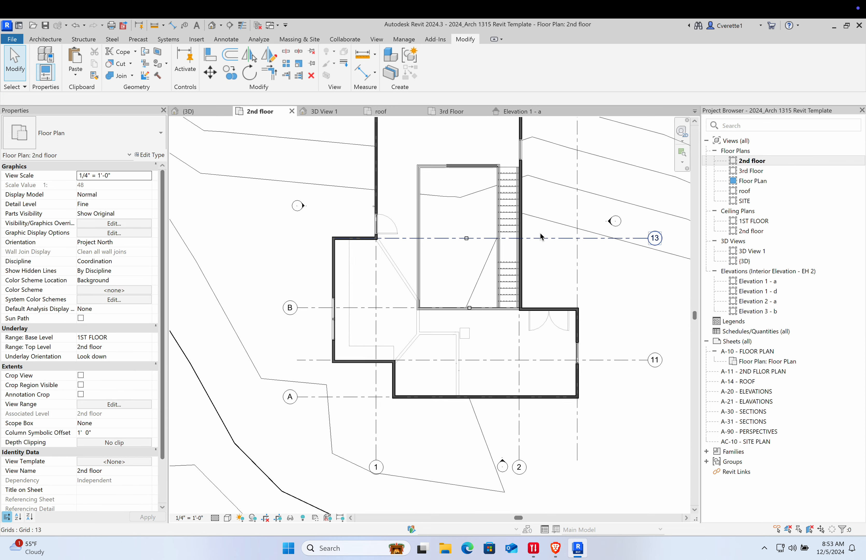
pyautogui.scroll(3, 527, 302)
pyautogui.moveTo(527, 302); pyautogui.dragTo(494, 344, button='middle')
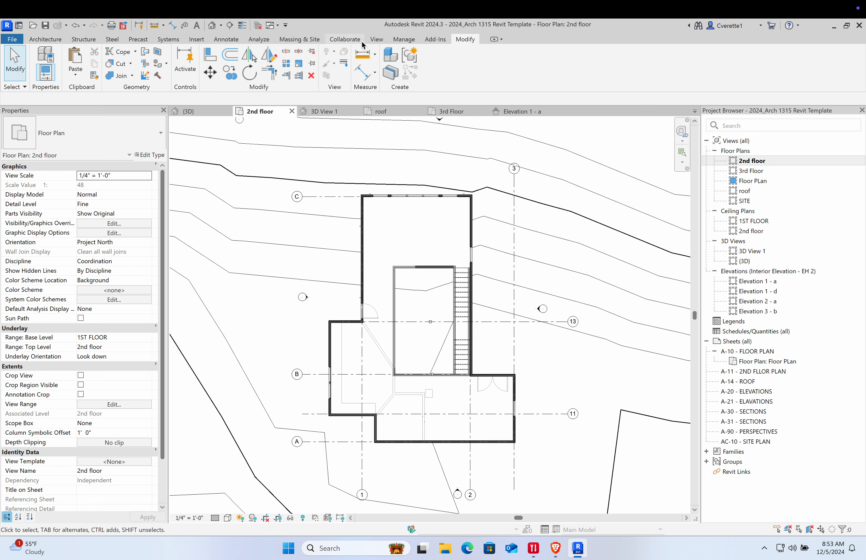
pyautogui.click(373, 40)
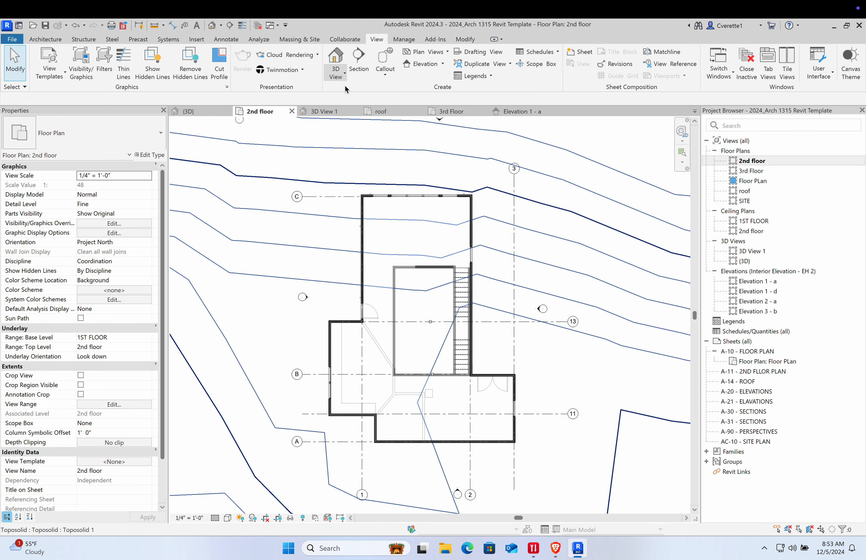
pyautogui.click(362, 63)
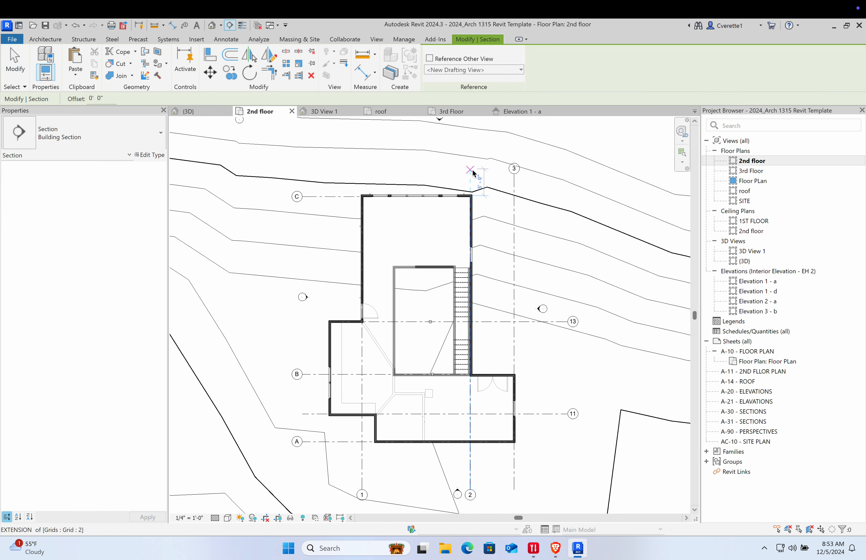
pyautogui.click(417, 156)
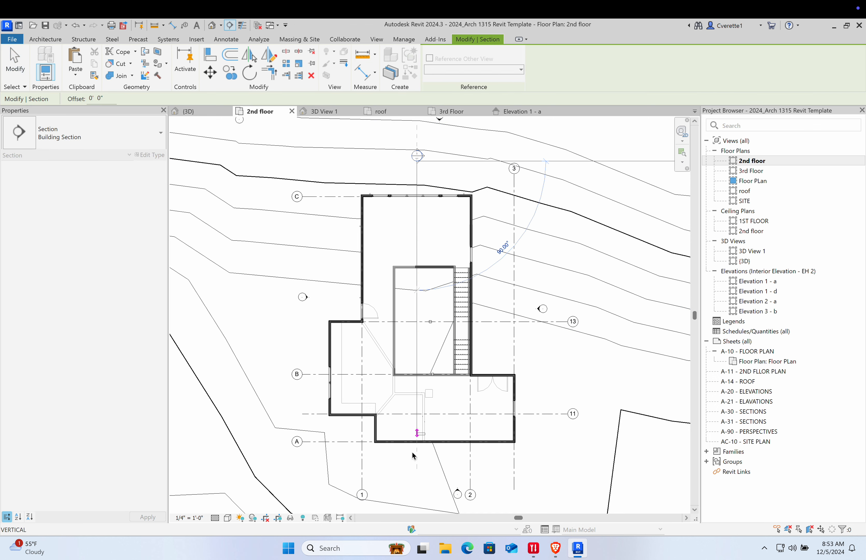
pyautogui.click(418, 465)
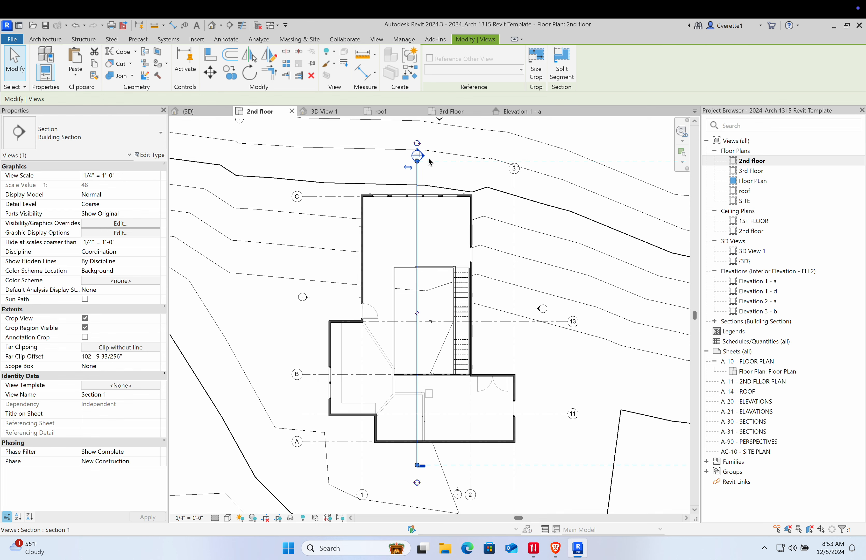
# Open the Section 1 view and set its detail level to Fine
pyautogui.scroll(5, 426, 160)
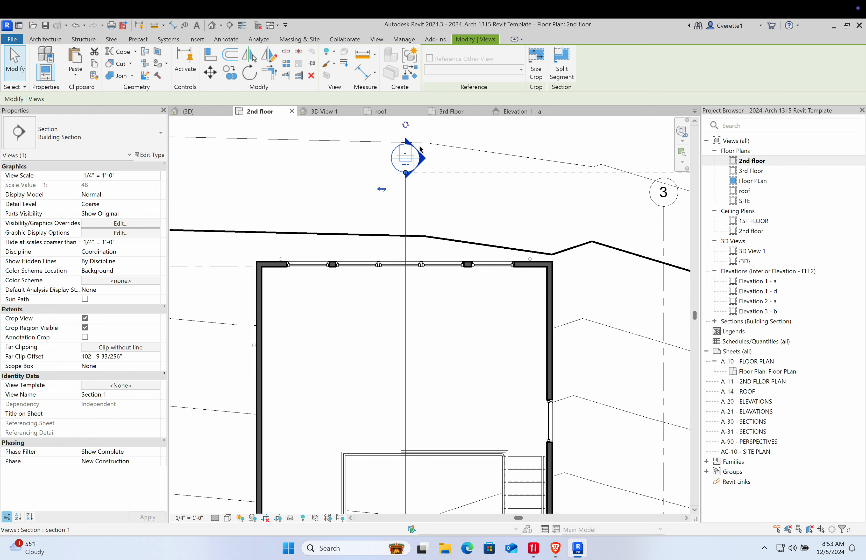
pyautogui.doubleClick(404, 153)
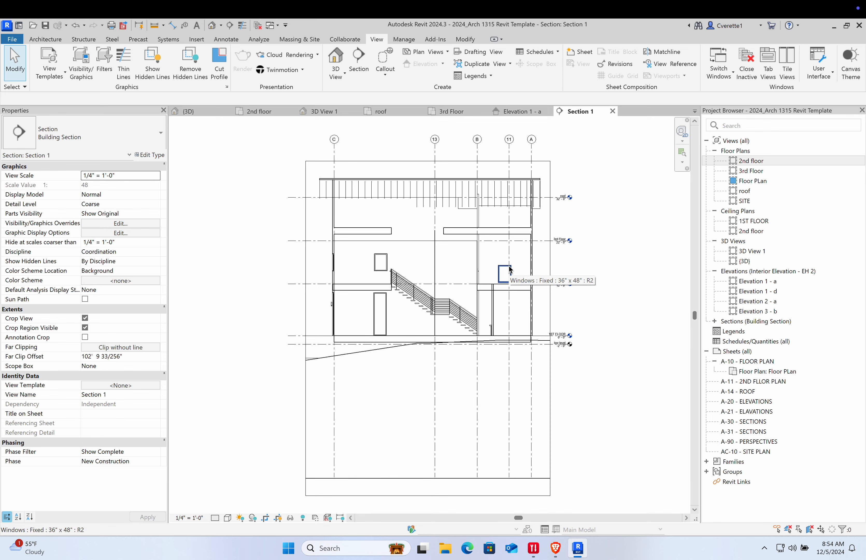
pyautogui.scroll(1, 445, 215)
pyautogui.scroll(-2, 445, 215)
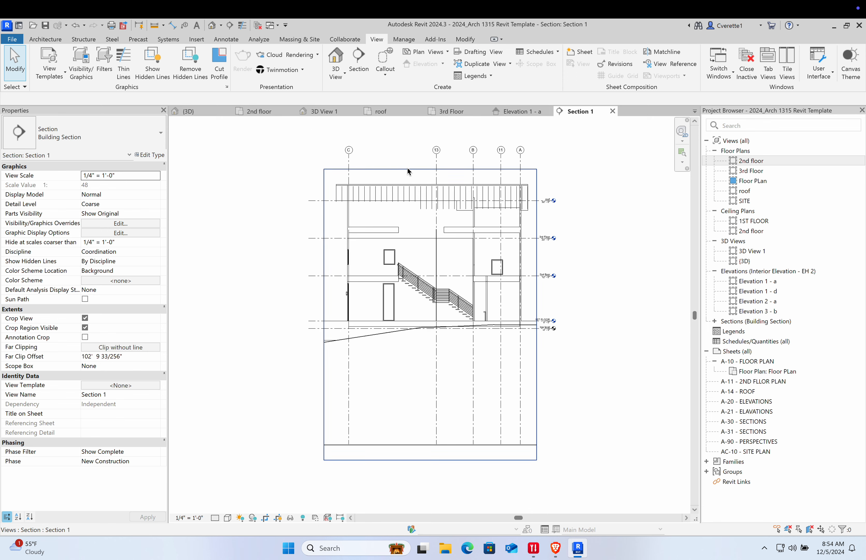
pyautogui.scroll(9, 407, 169)
pyautogui.scroll(-3, 361, 333)
pyautogui.scroll(-2, 362, 284)
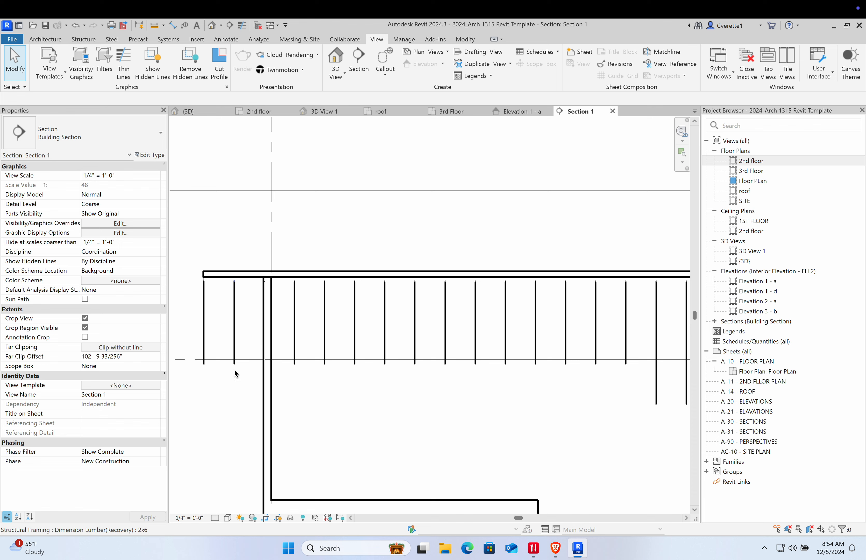
pyautogui.click(215, 518)
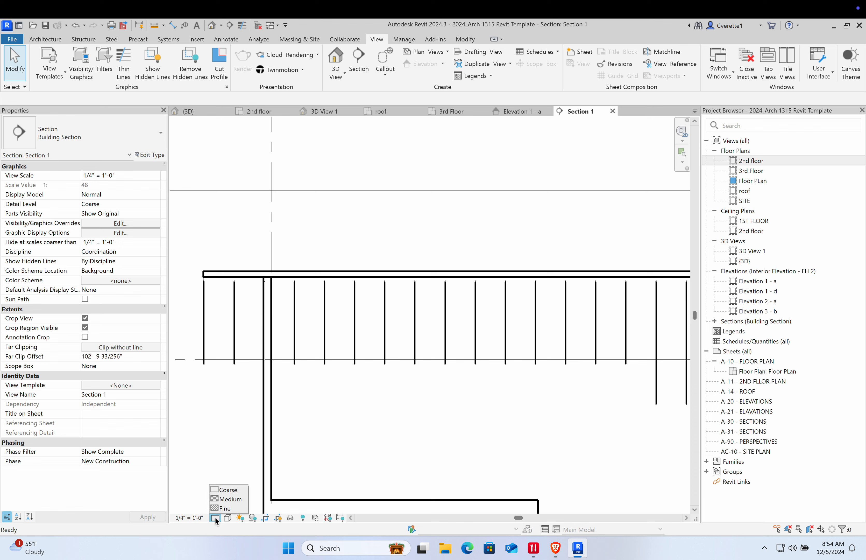
pyautogui.click(222, 508)
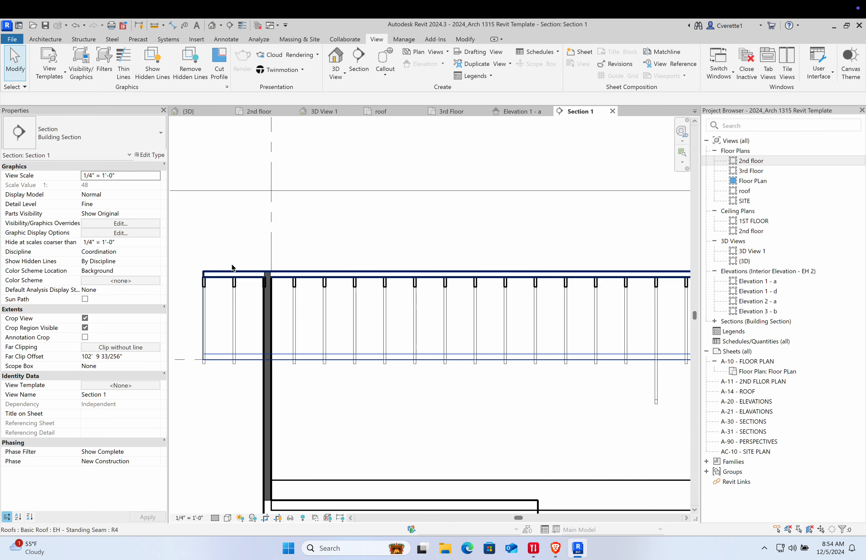
# Examine the stair and the floor openings around it in Section 1
pyautogui.scroll(-5, 265, 367)
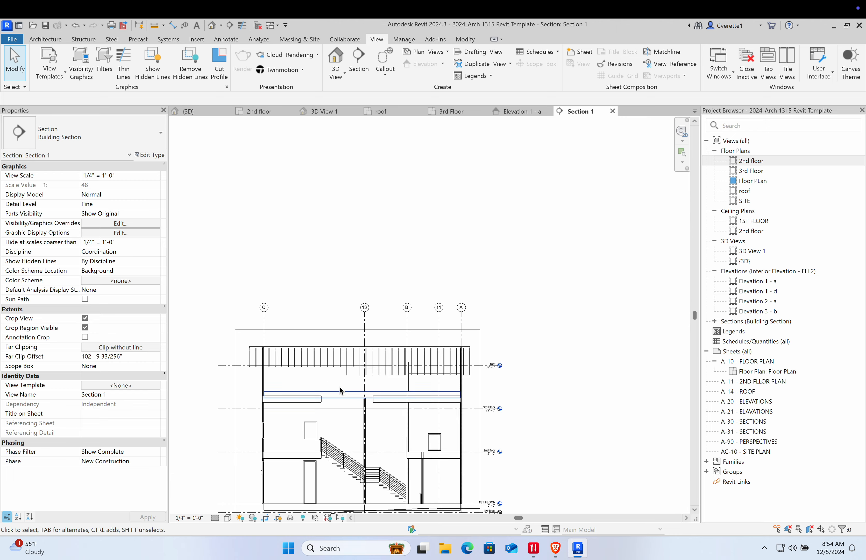
pyautogui.moveTo(342, 389); pyautogui.dragTo(341, 278, button='middle')
pyautogui.scroll(6, 353, 331)
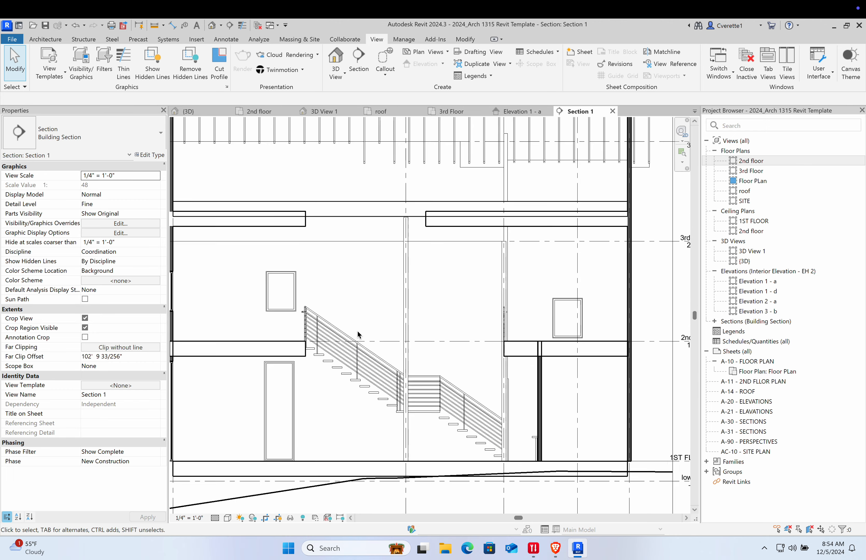
pyautogui.scroll(-6, 355, 335)
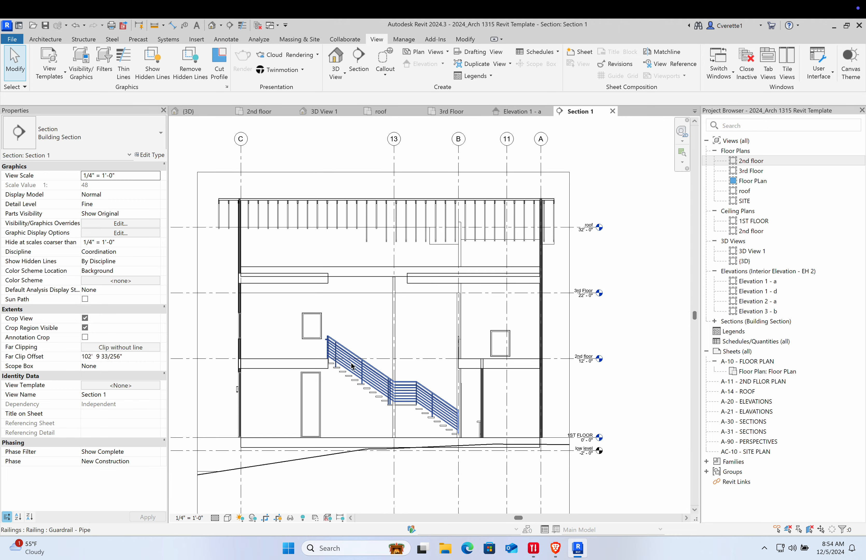
pyautogui.click(350, 376)
pyautogui.scroll(3, 350, 378)
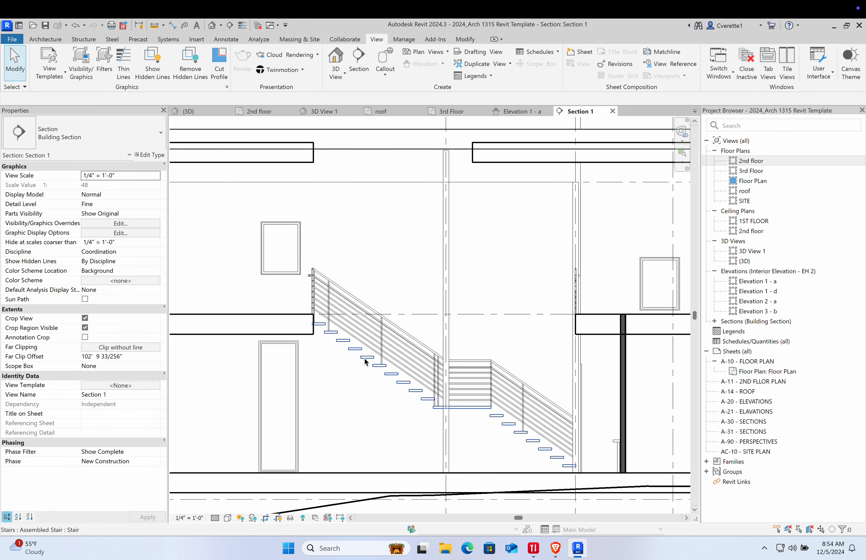
# Inspect the stair treads and the walls, slabs and roof framing near grid C in Section 1
pyautogui.click(366, 362)
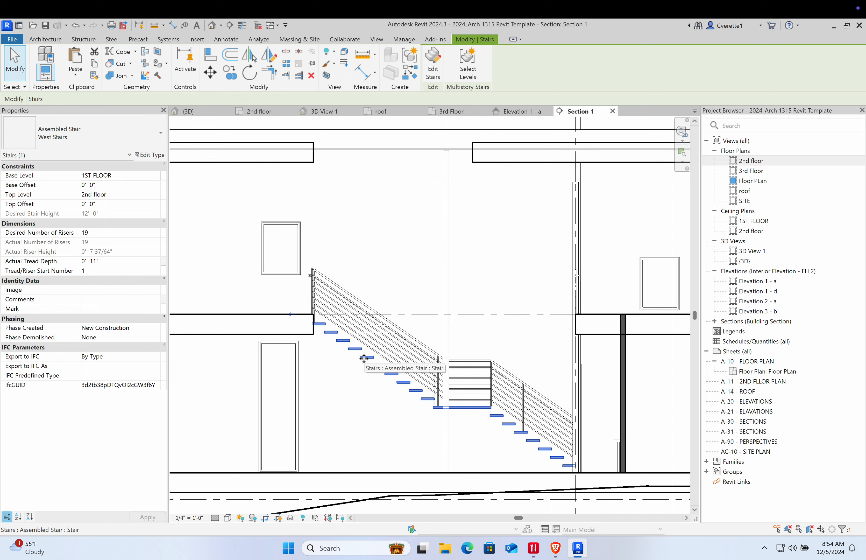
pyautogui.click(341, 407)
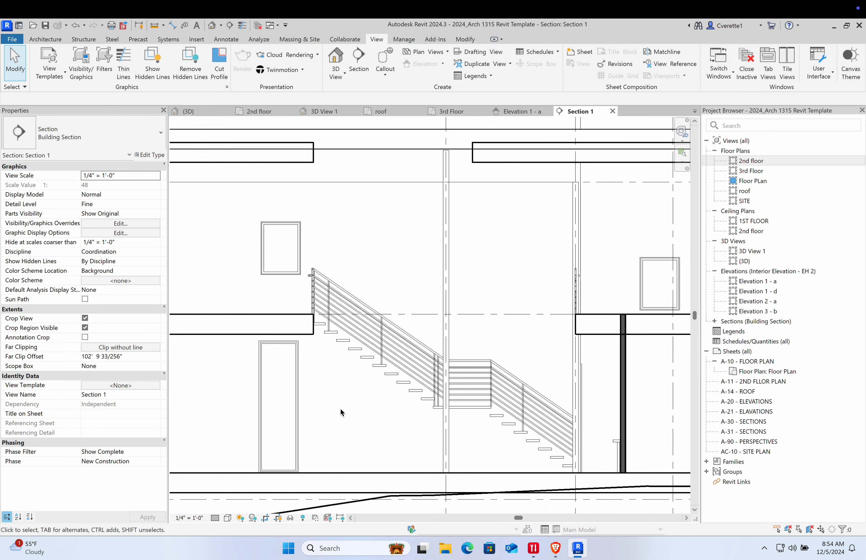
pyautogui.scroll(-3, 340, 407)
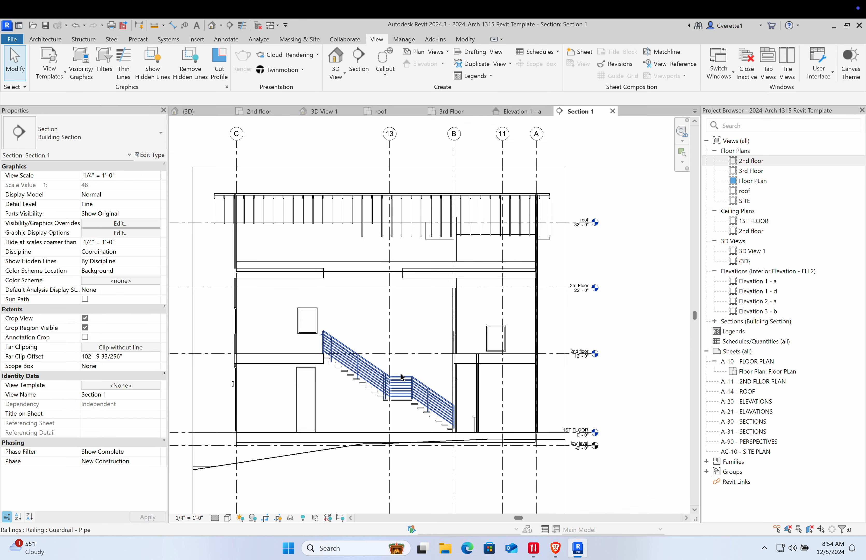
pyautogui.scroll(5, 229, 223)
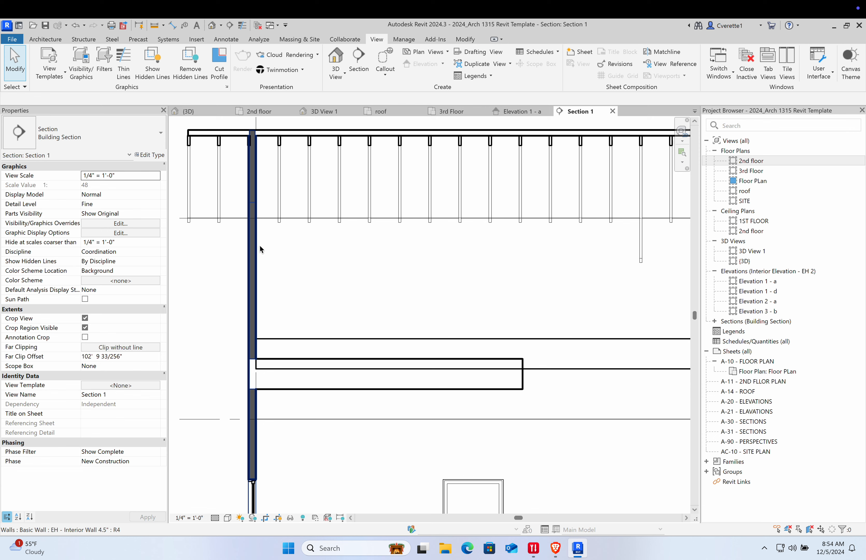
pyautogui.scroll(-2, 291, 270)
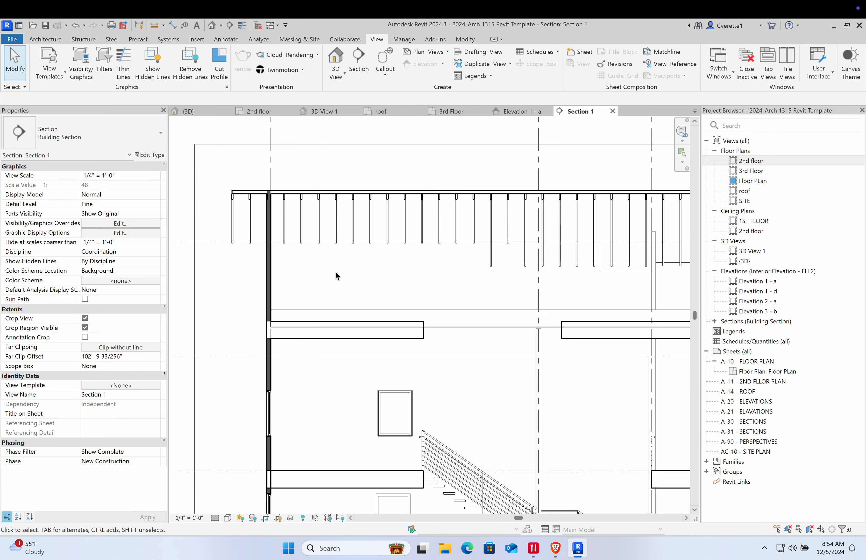
# Open the Visibility/Graphic Overrides for Section 1 and pick the Stairs model category
pyautogui.press('v')
pyautogui.press('g')
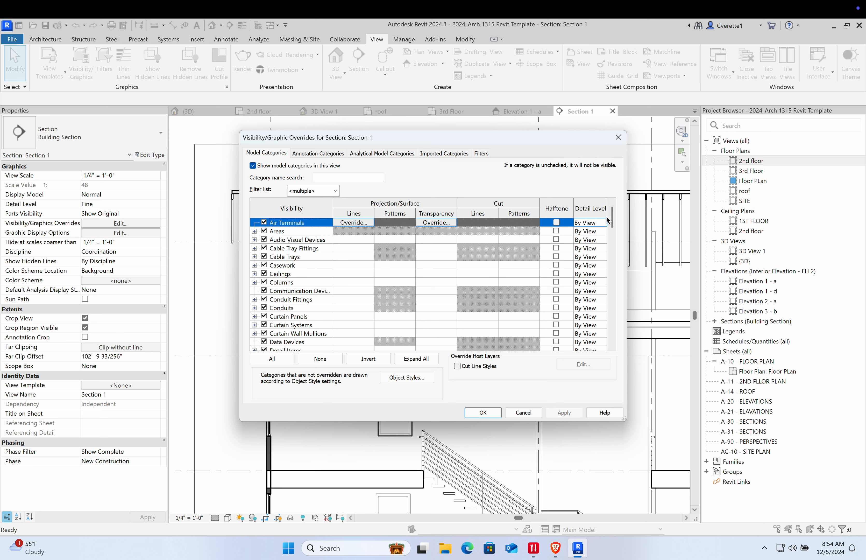
pyautogui.moveTo(614, 219); pyautogui.dragTo(614, 234)
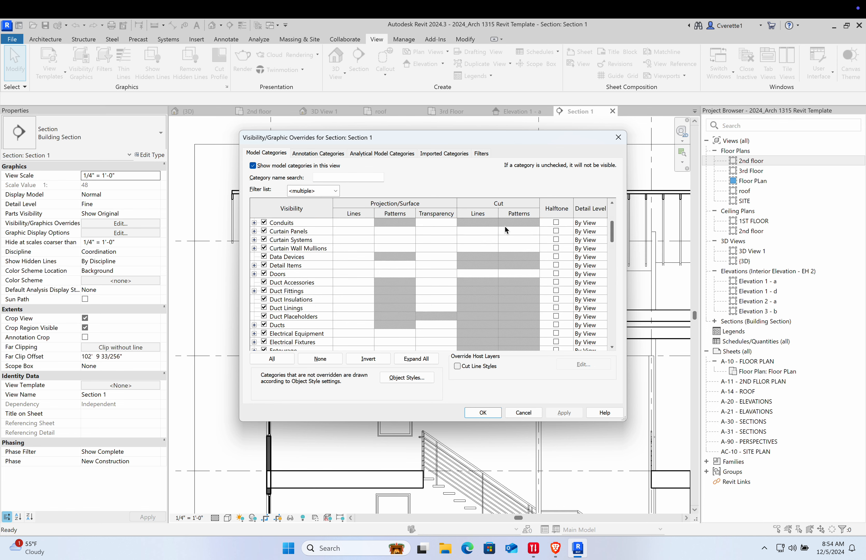
pyautogui.click(315, 274)
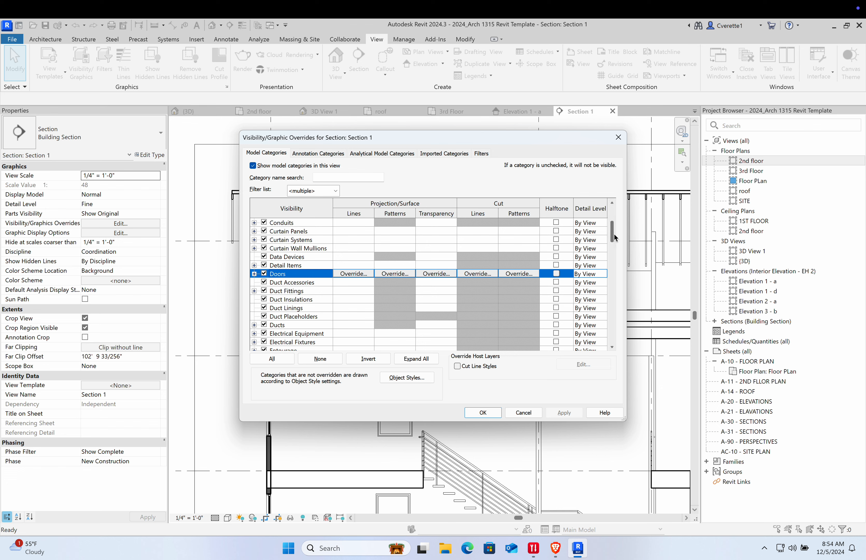
pyautogui.moveTo(614, 234); pyautogui.dragTo(612, 319)
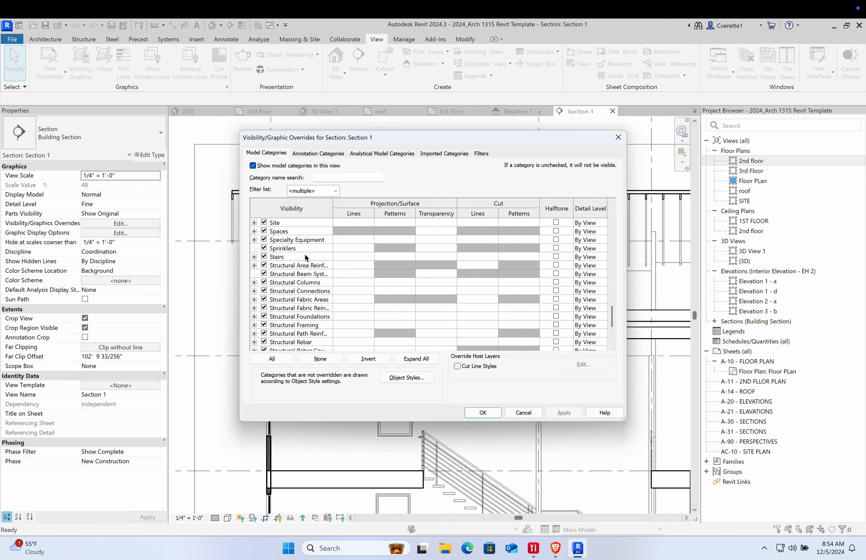
pyautogui.click(307, 257)
pyautogui.press('super')
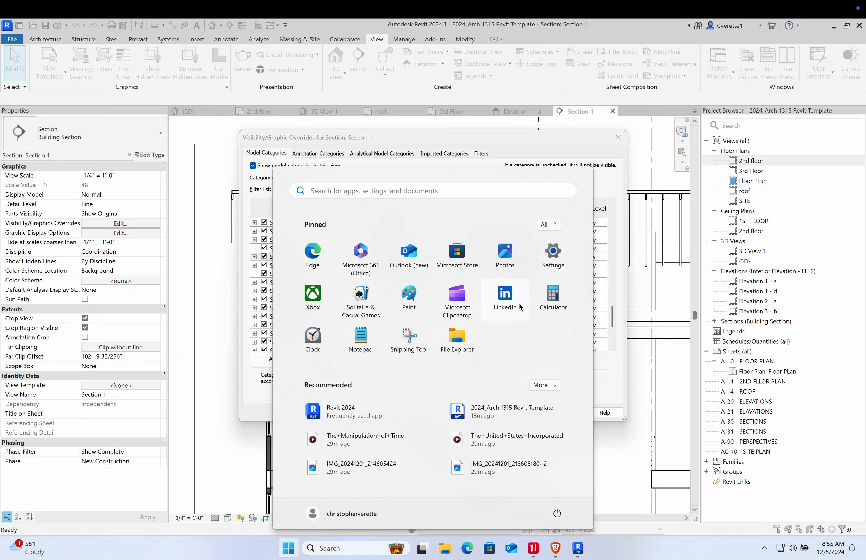
pyautogui.click(243, 386)
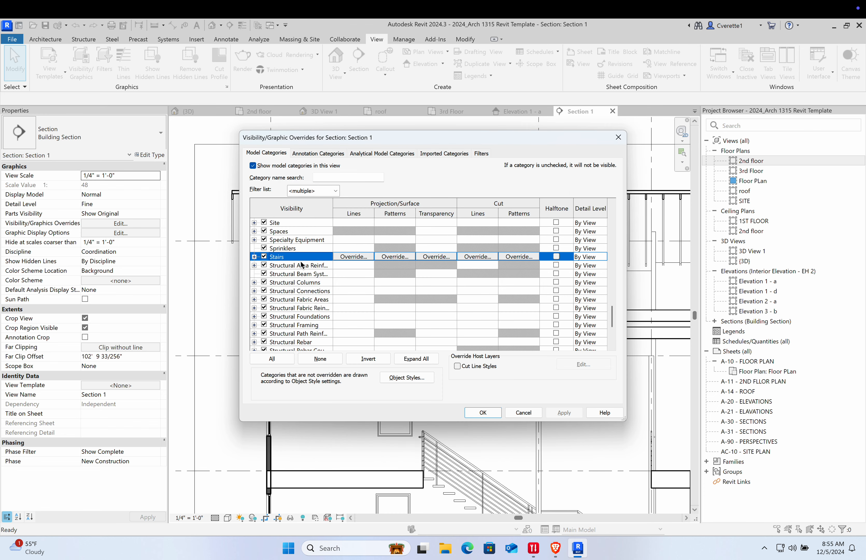
pyautogui.click(309, 266)
pyautogui.click(312, 258)
pyautogui.scroll(2, 314, 273)
pyautogui.scroll(3, 311, 272)
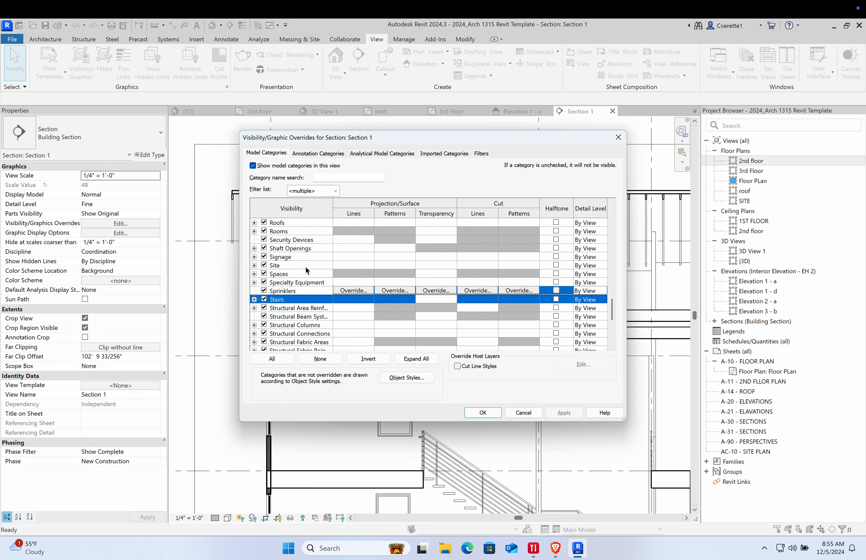
pyautogui.keyDown('shift'); pyautogui.click(301, 275); pyautogui.keyUp('shift')
pyautogui.click(293, 300)
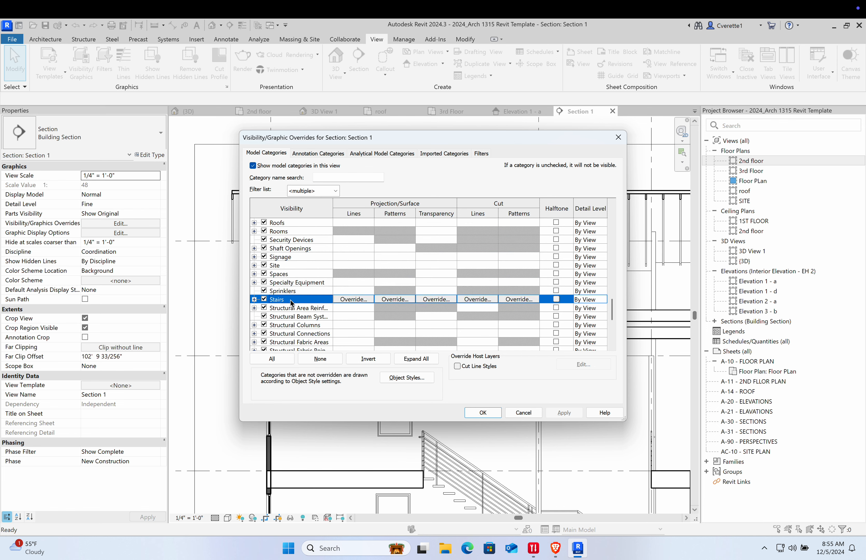
pyautogui.keyDown('ctrl'); pyautogui.click(289, 283); pyautogui.keyUp('ctrl')
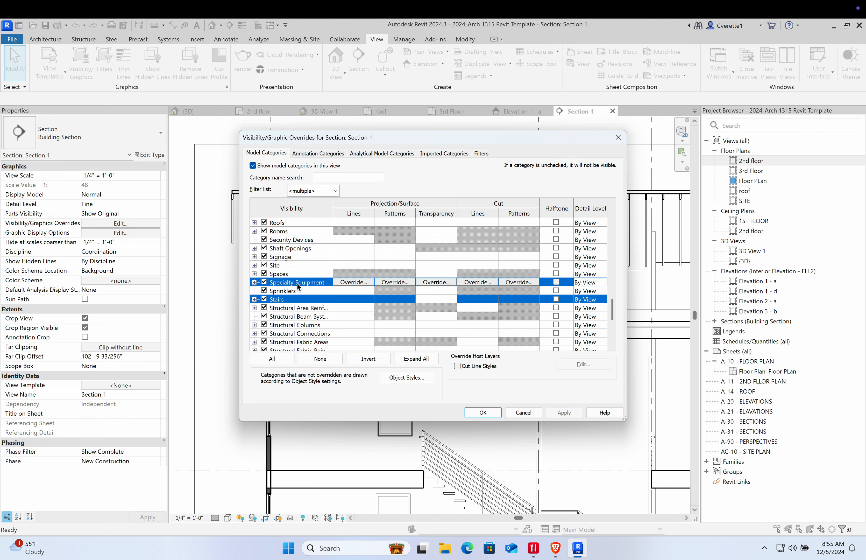
pyautogui.scroll(15, 293, 282)
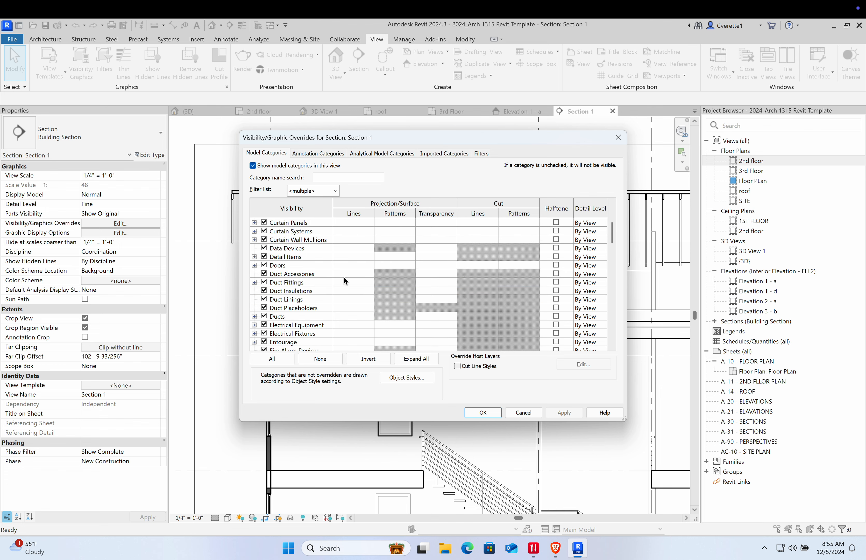
pyautogui.scroll(-1, 286, 295)
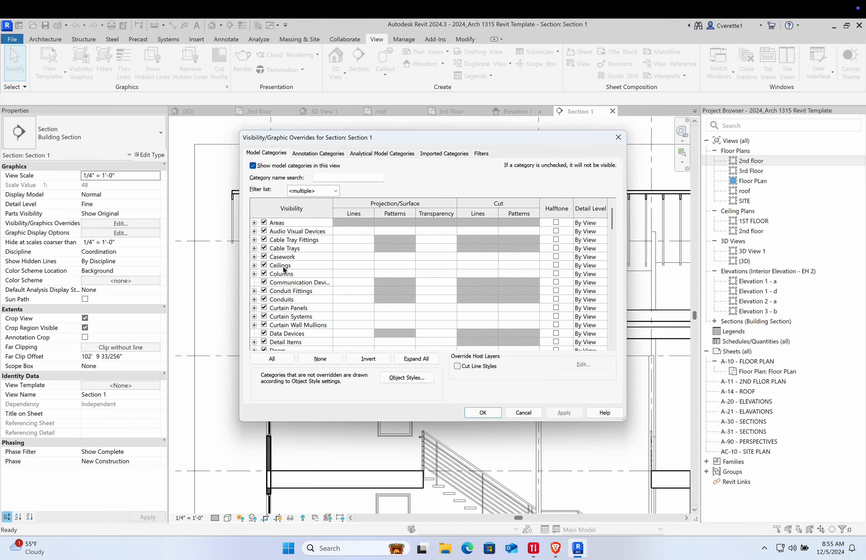
pyautogui.click(286, 268)
pyautogui.scroll(-3, 286, 270)
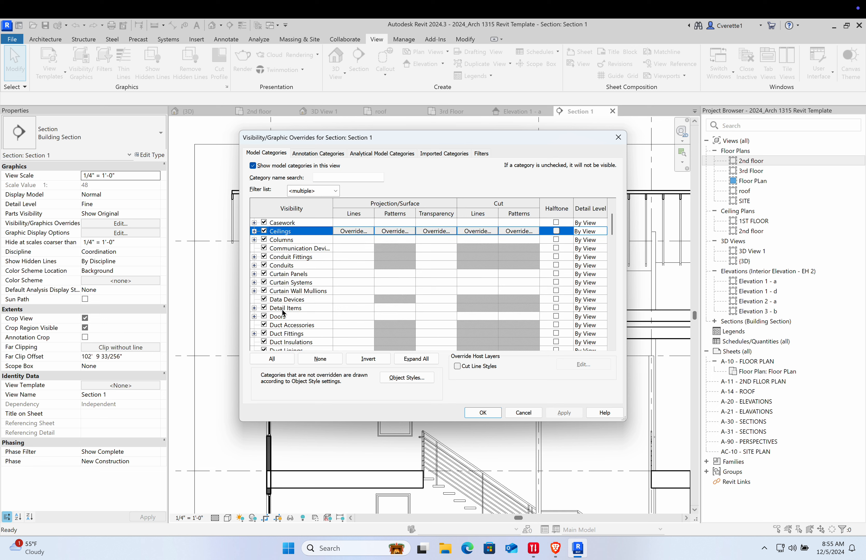
pyautogui.click(283, 316)
pyautogui.scroll(-5, 285, 320)
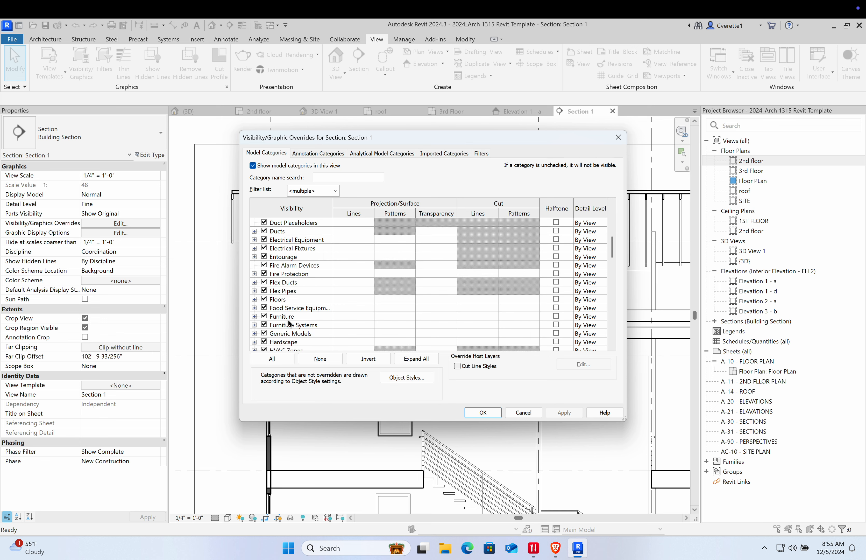
pyautogui.click(287, 317)
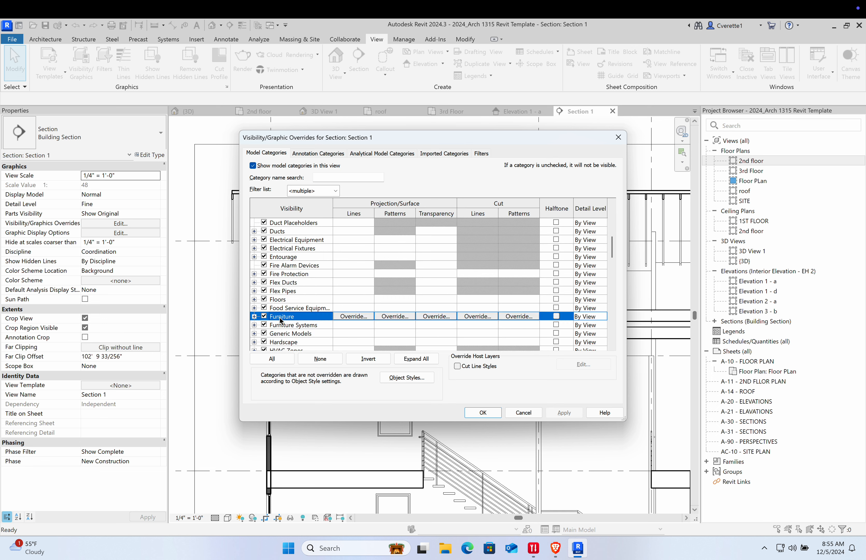
pyautogui.scroll(-10, 281, 320)
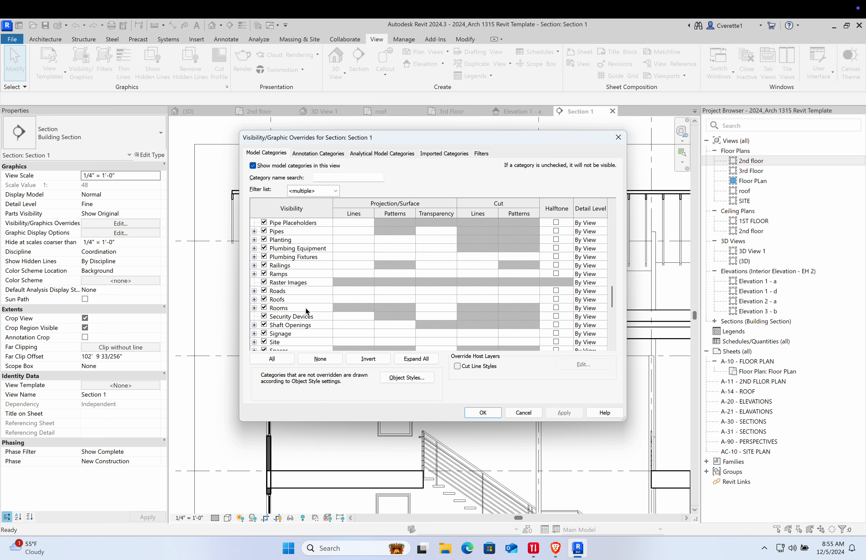
pyautogui.keyDown('ctrl'); pyautogui.click(295, 300); pyautogui.keyUp('ctrl')
pyautogui.scroll(-1, 294, 301)
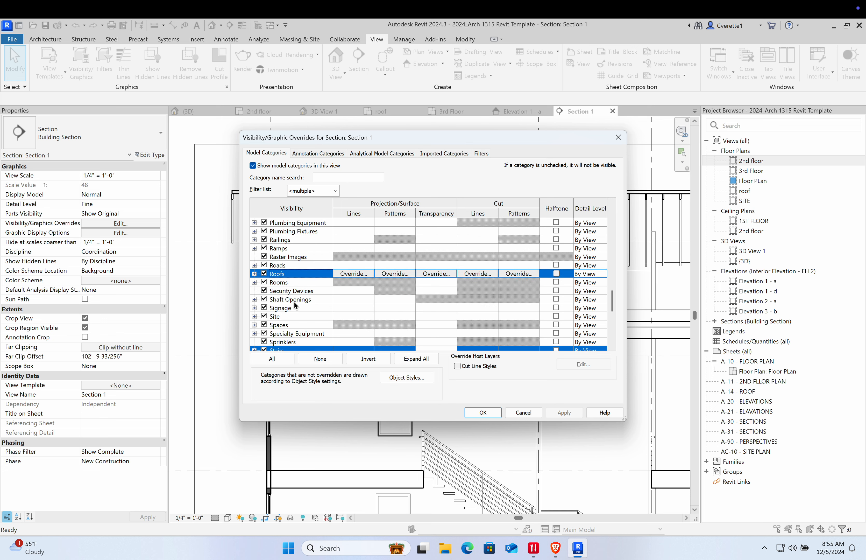
pyautogui.scroll(-2, 290, 323)
pyautogui.scroll(-5, 289, 318)
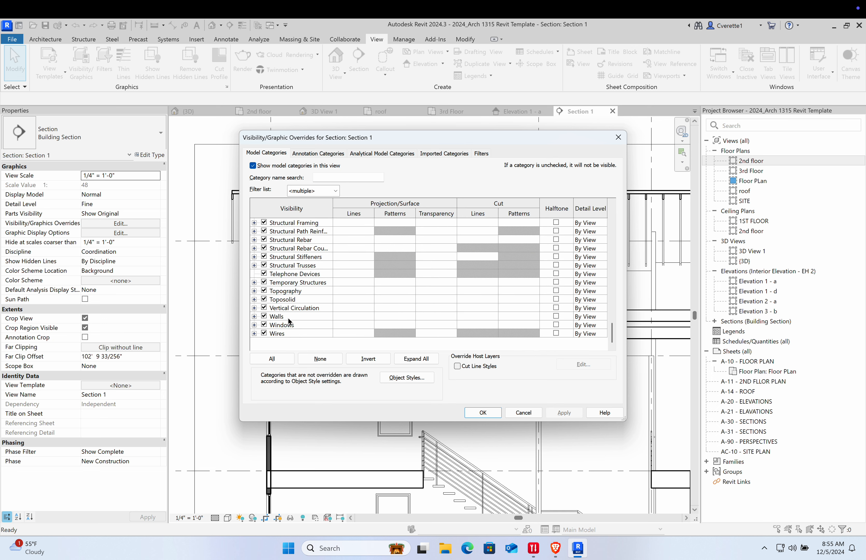
# Select the Walls and Topography categories together and override their cut foreground pattern with Solid fill
pyautogui.click(289, 318)
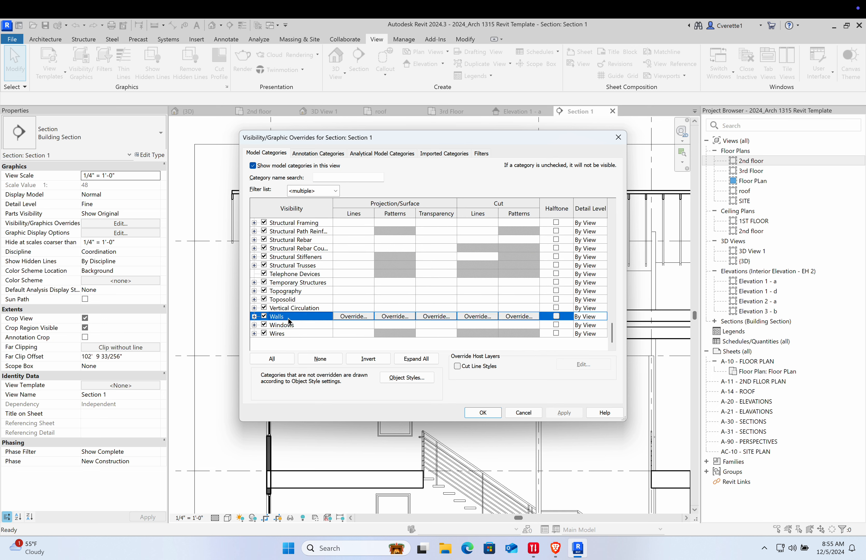
pyautogui.keyDown('ctrl'); pyautogui.click(288, 292); pyautogui.keyUp('ctrl')
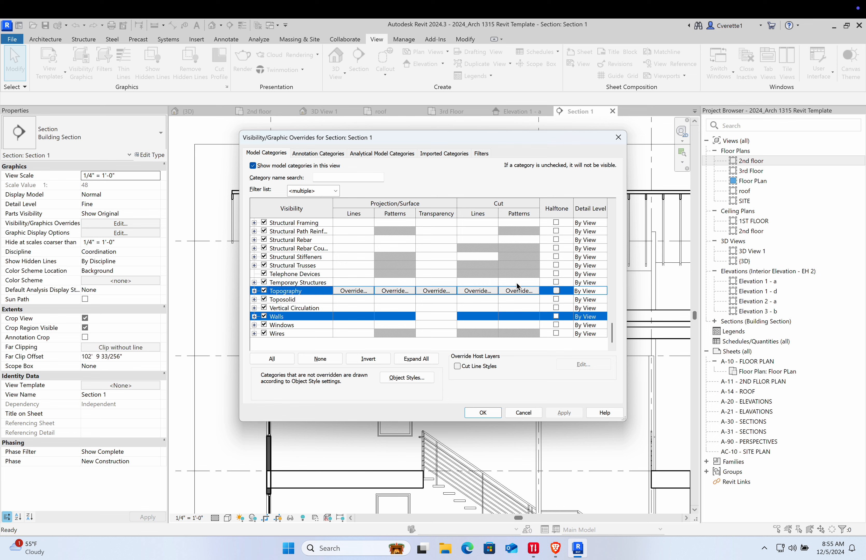
pyautogui.click(520, 291)
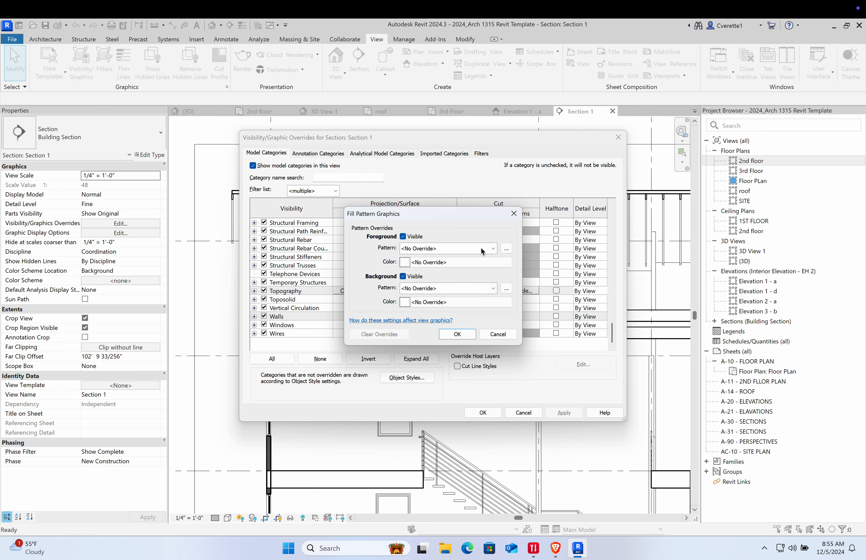
pyautogui.click(494, 249)
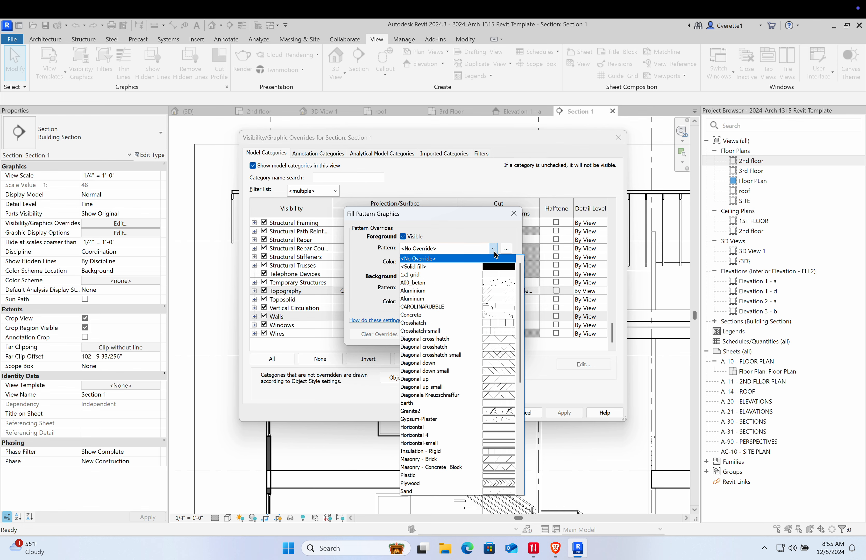
pyautogui.click(484, 268)
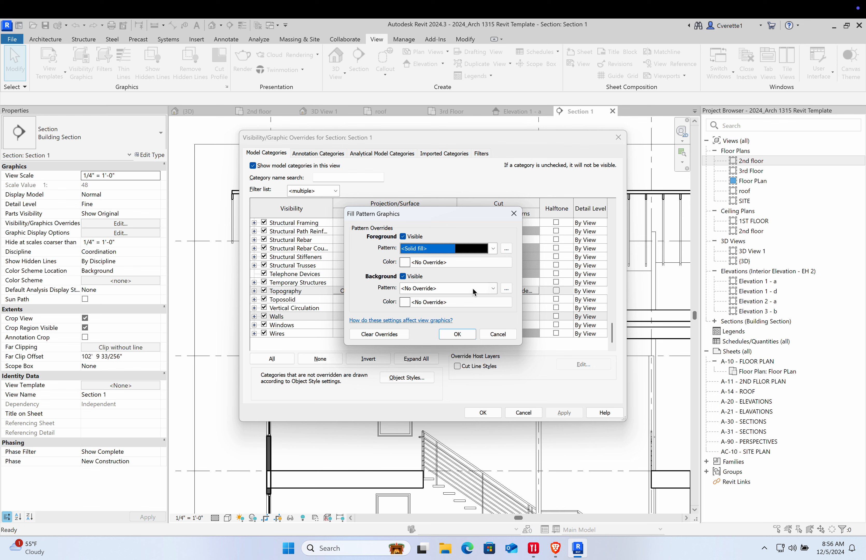
# Set the cut background of Walls and Topography to a white Diagonal crosshatch pattern and apply the overrides
pyautogui.click(468, 302)
pyautogui.click(512, 244)
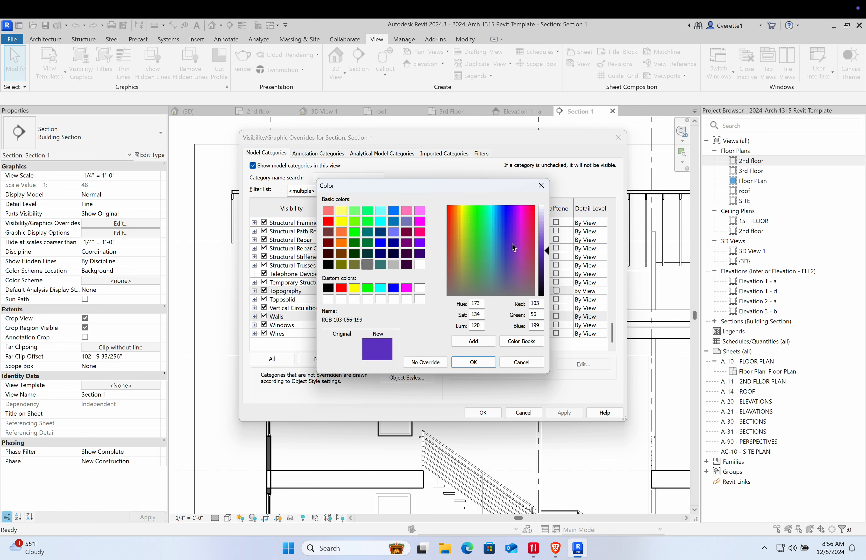
pyautogui.moveTo(513, 244); pyautogui.dragTo(544, 201)
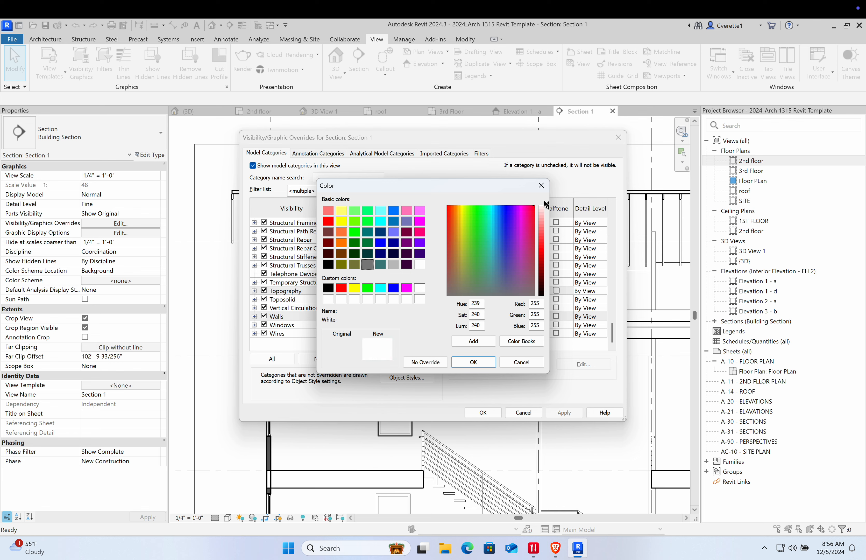
pyautogui.click(474, 362)
pyautogui.click(437, 288)
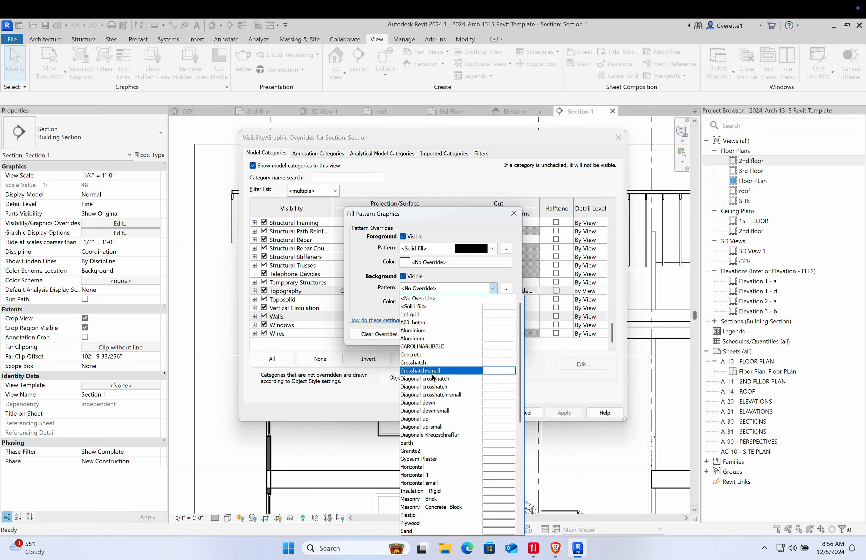
pyautogui.click(435, 387)
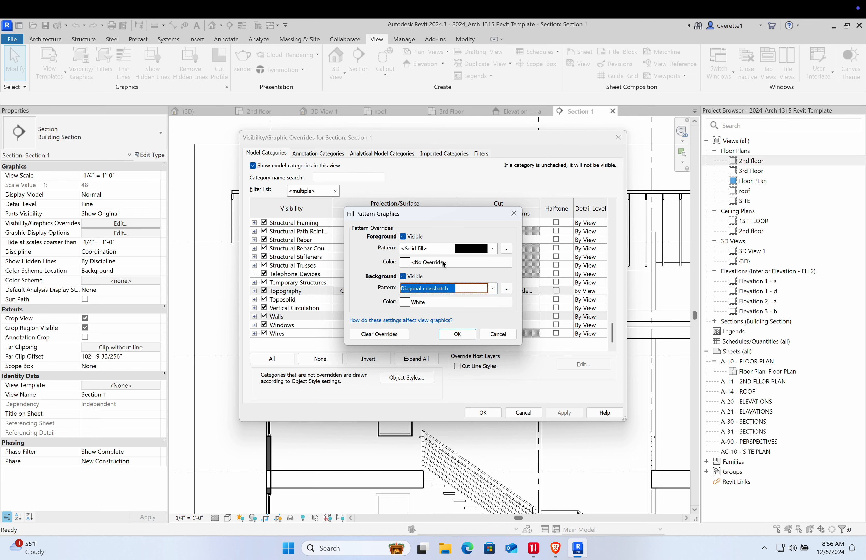
pyautogui.click(463, 336)
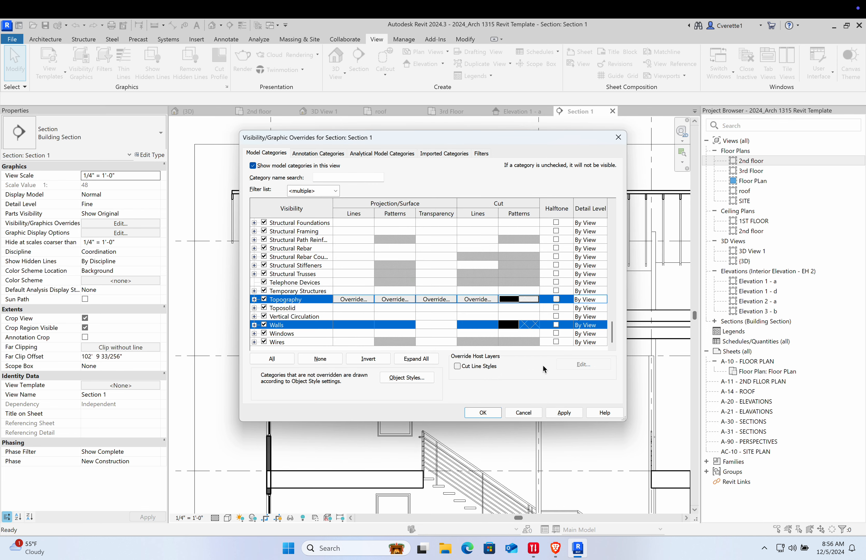
pyautogui.click(570, 414)
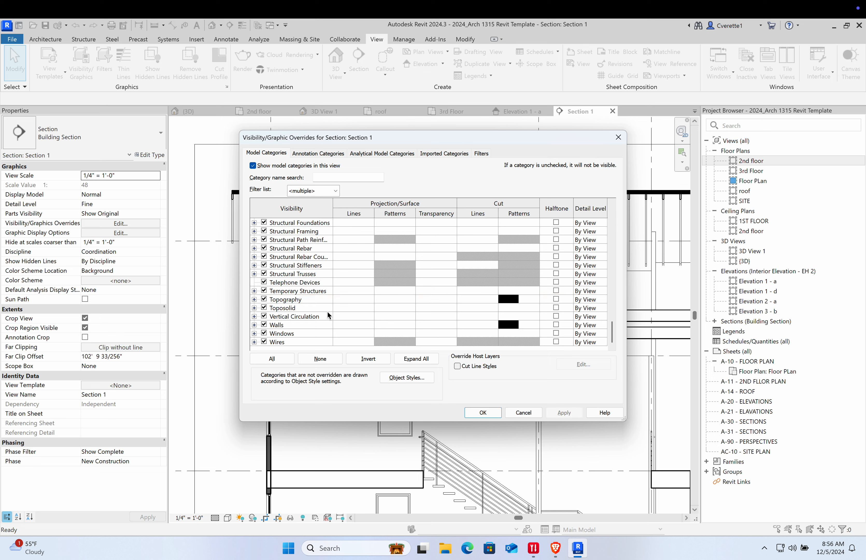
# Override the Floors category's cut foreground pattern with Solid fill in gray RGB 128-128-128 and apply the override
pyautogui.scroll(12, 302, 291)
pyautogui.scroll(7, 302, 292)
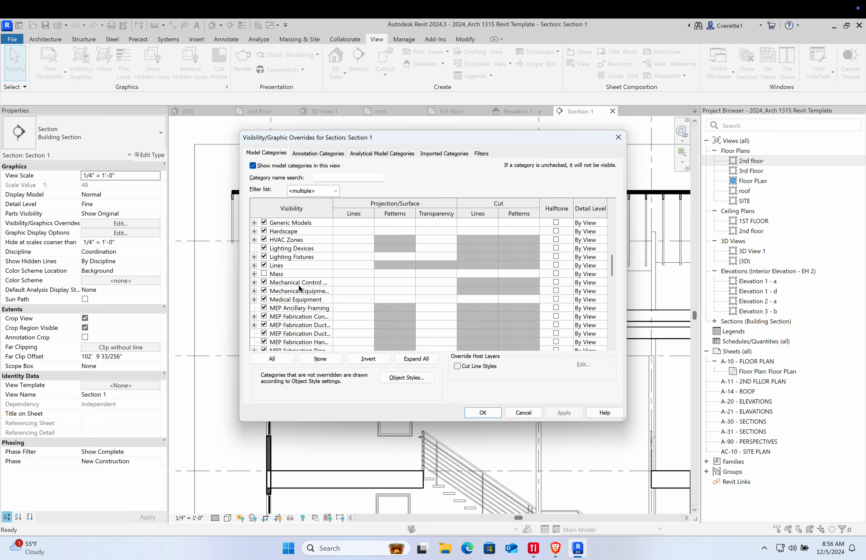
pyautogui.click(292, 308)
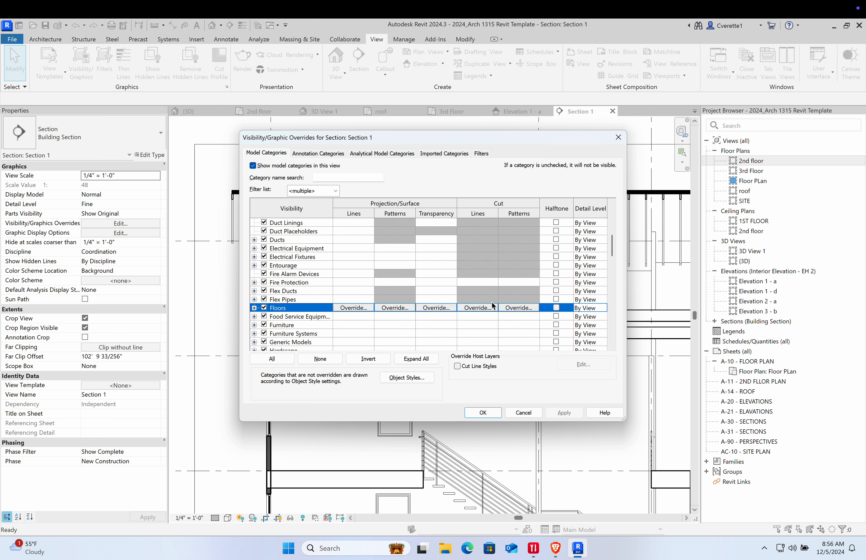
pyautogui.click(519, 308)
pyautogui.click(461, 249)
pyautogui.scroll(1, 466, 262)
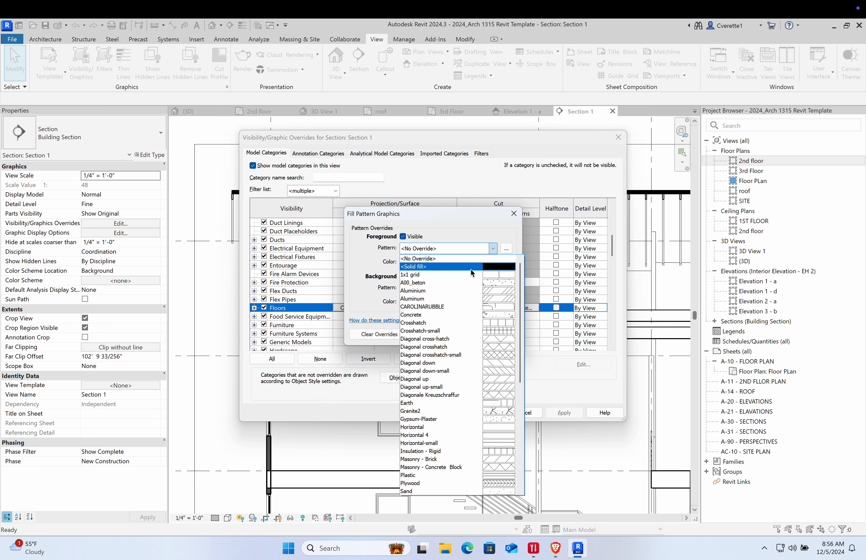
pyautogui.click(471, 268)
pyautogui.click(440, 263)
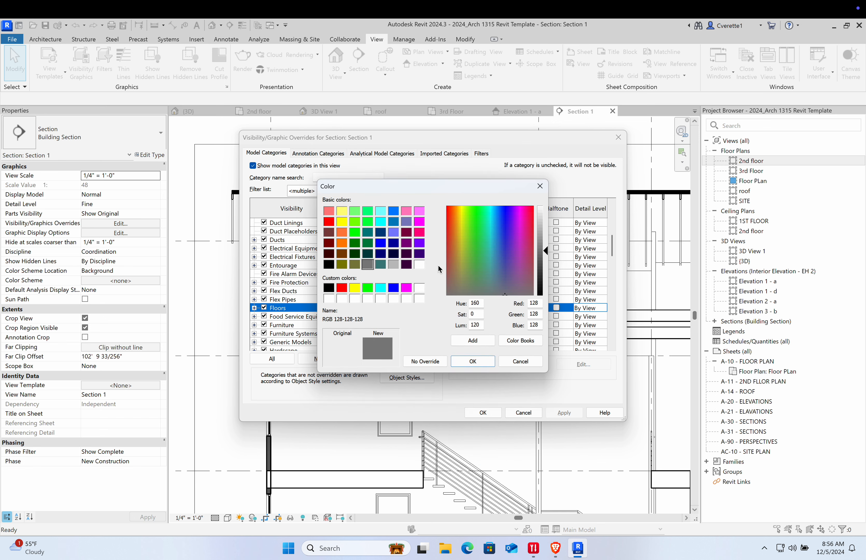
pyautogui.click(473, 362)
pyautogui.click(471, 337)
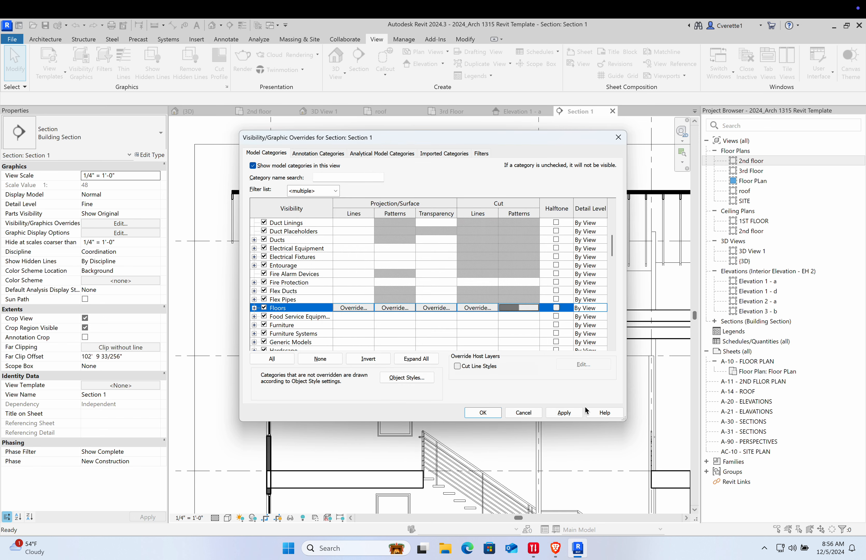
pyautogui.click(564, 412)
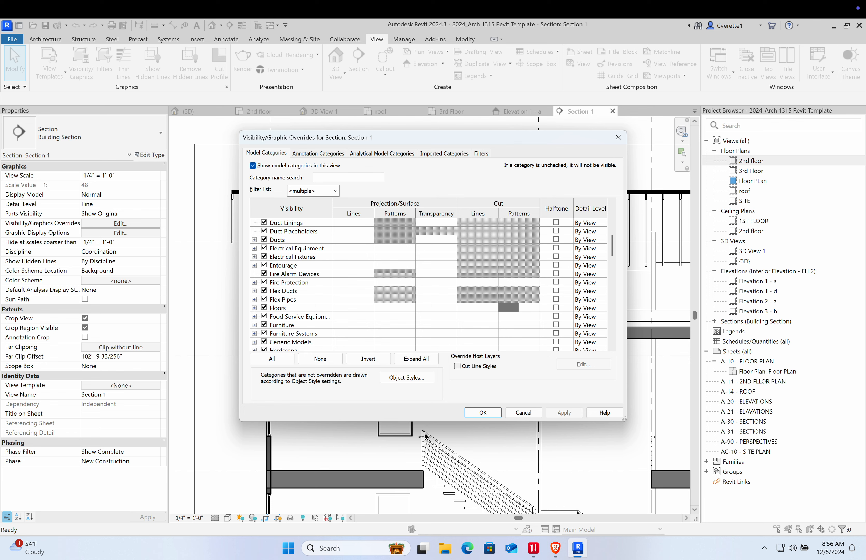
# Set the Walls category's cut foreground pattern to Diagonal down-small in white
pyautogui.scroll(-10, 518, 309)
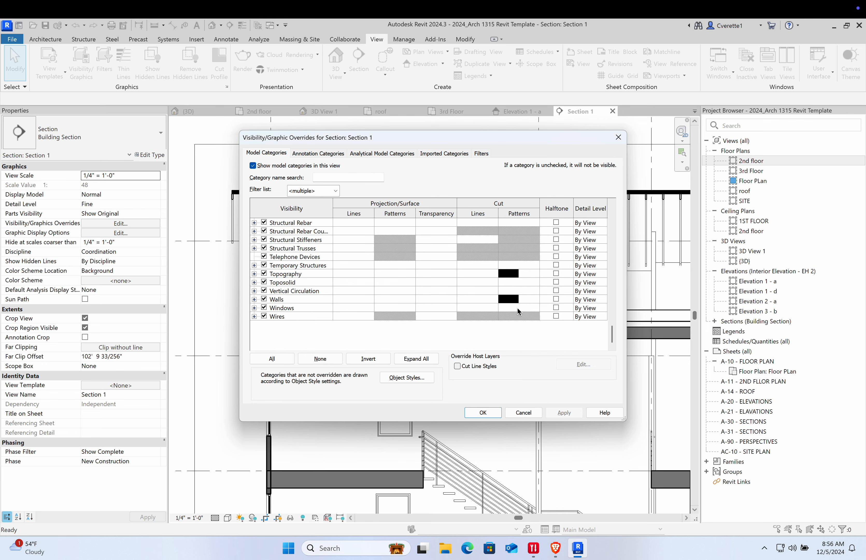
pyautogui.click(508, 274)
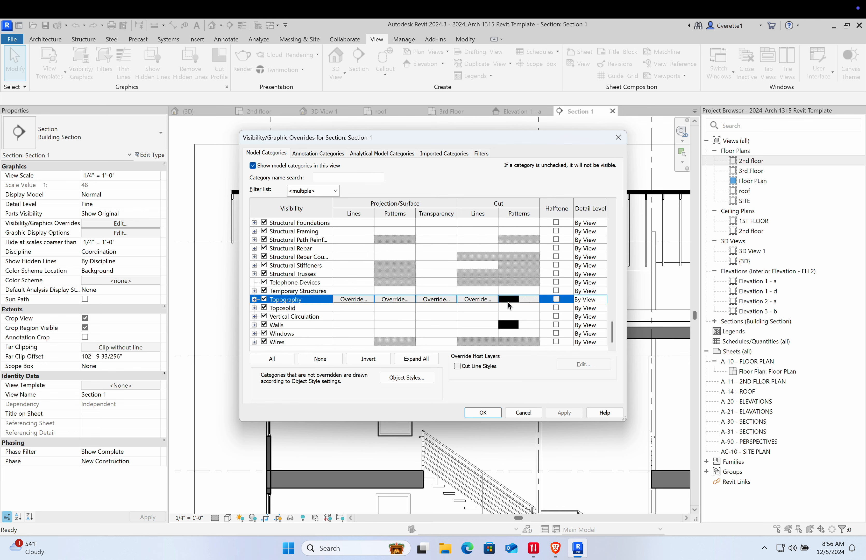
pyautogui.click(508, 324)
pyautogui.click(508, 325)
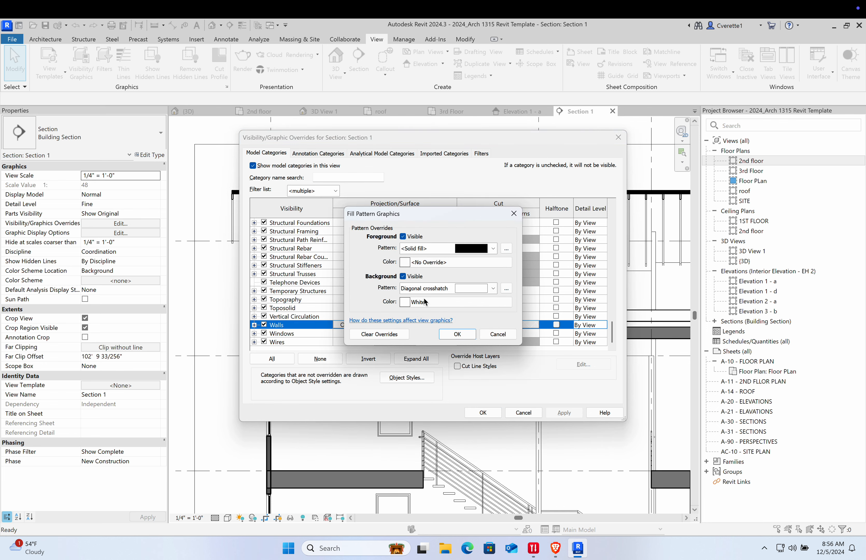
pyautogui.click(437, 251)
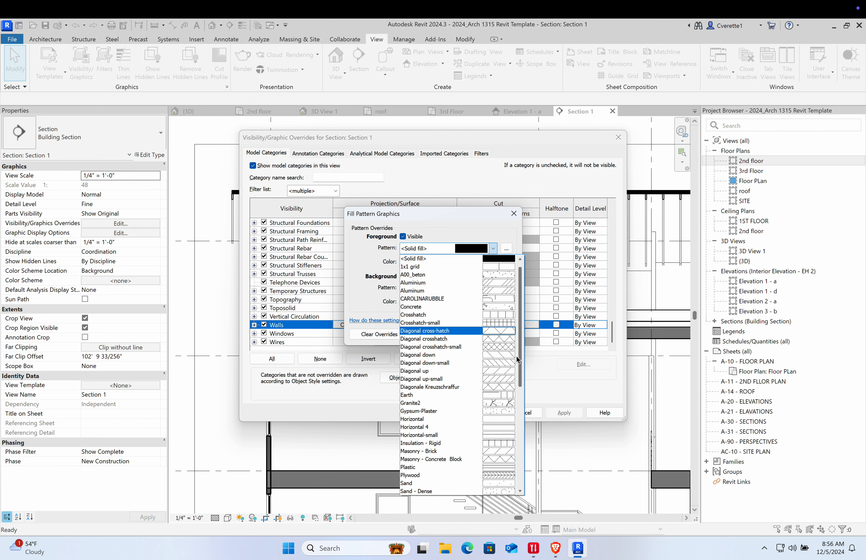
pyautogui.click(511, 361)
pyautogui.click(479, 262)
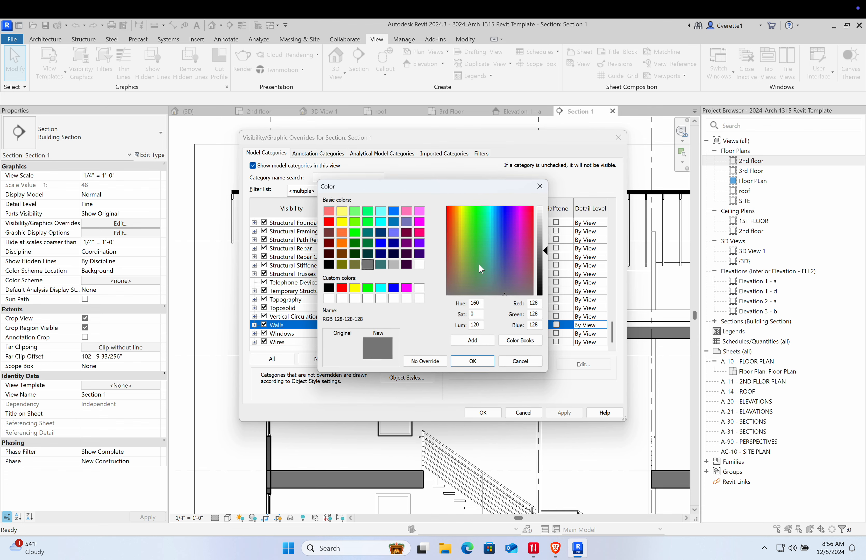
pyautogui.moveTo(543, 253); pyautogui.dragTo(549, 201)
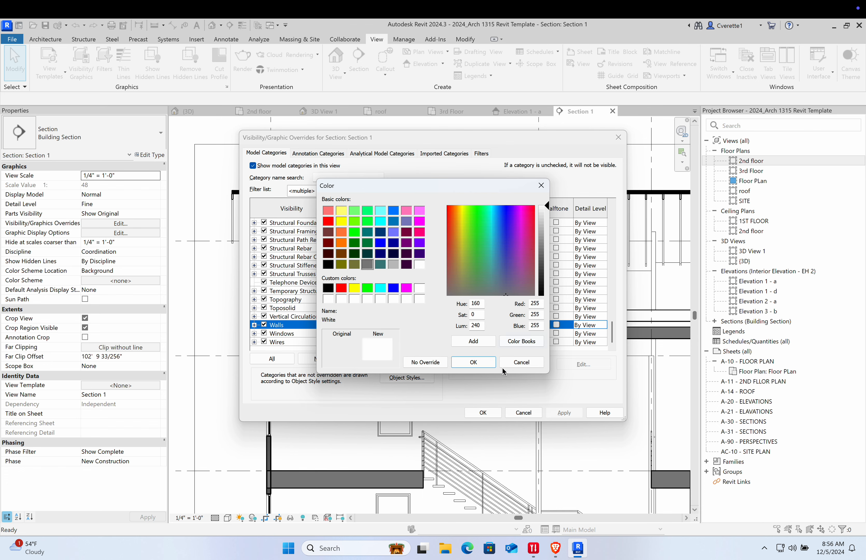
pyautogui.click(473, 362)
# Set the Walls cut background to Solid fill in dark gray RGB 068-068-068, then apply and close the overrides
pyautogui.click(433, 301)
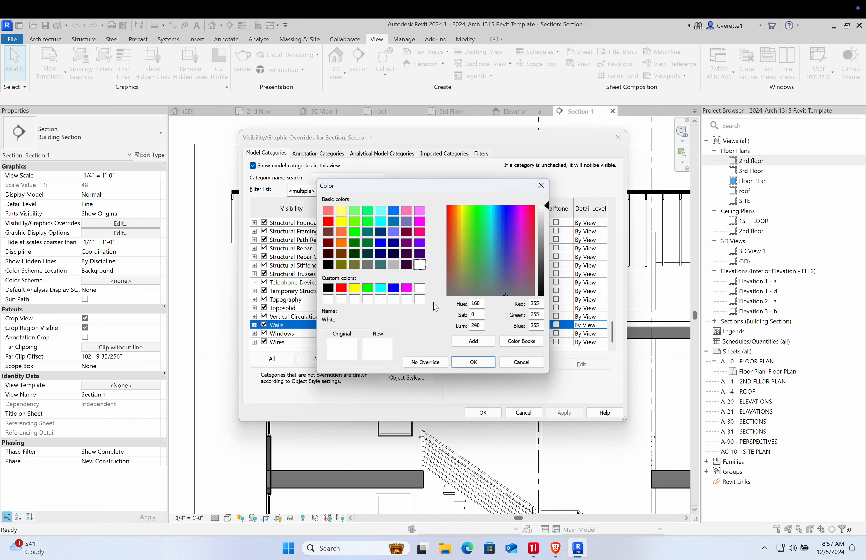
pyautogui.moveTo(543, 231); pyautogui.dragTo(543, 271)
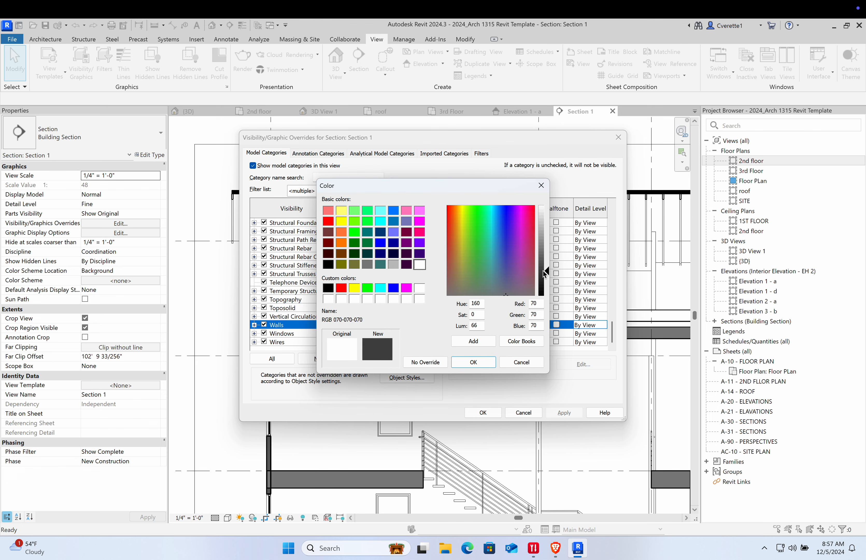
pyautogui.click(473, 362)
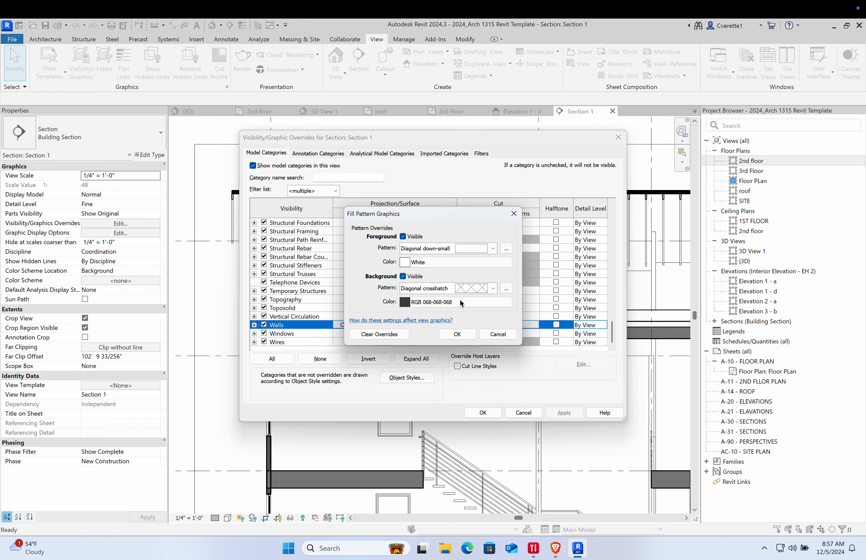
pyautogui.click(479, 291)
pyautogui.scroll(4, 484, 319)
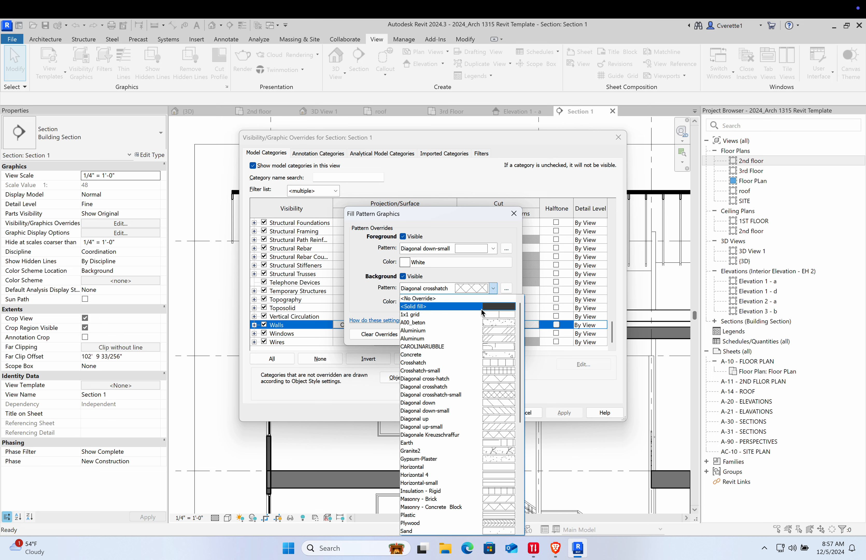
pyautogui.click(484, 306)
pyautogui.click(473, 335)
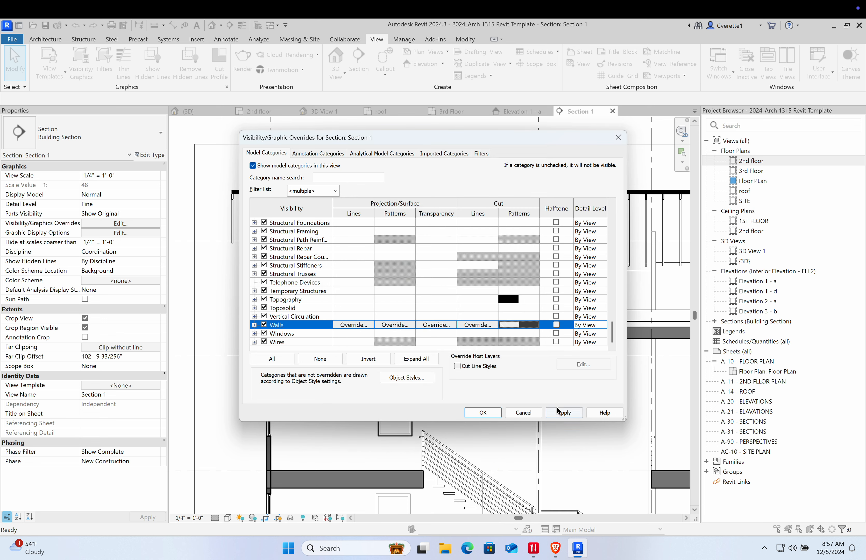
pyautogui.click(564, 413)
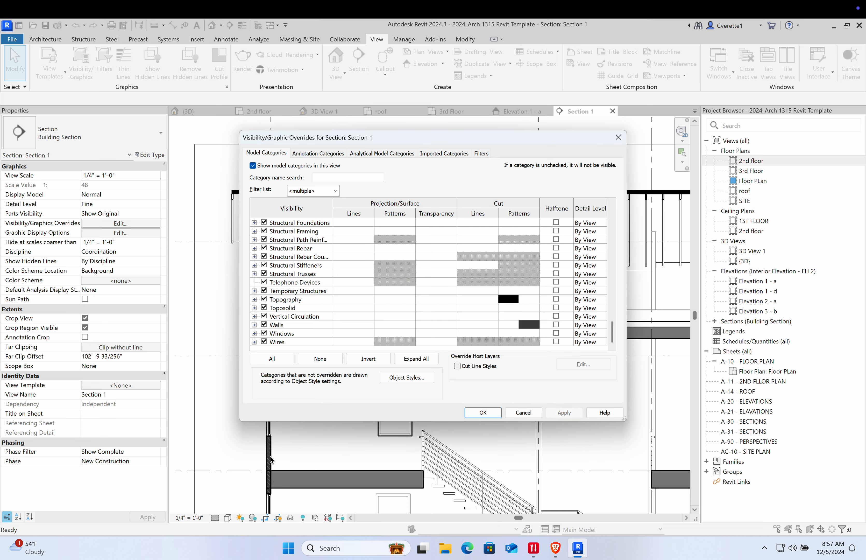
pyautogui.click(483, 412)
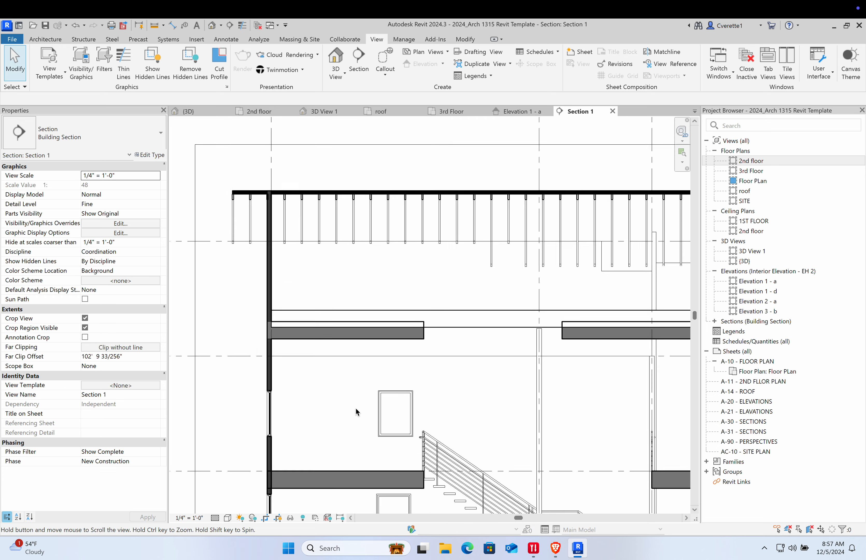
# Examine the cut hatch of the exterior wall near grid C and its junctions with the slabs and window
pyautogui.moveTo(356, 409); pyautogui.dragTo(469, 344, button='middle')
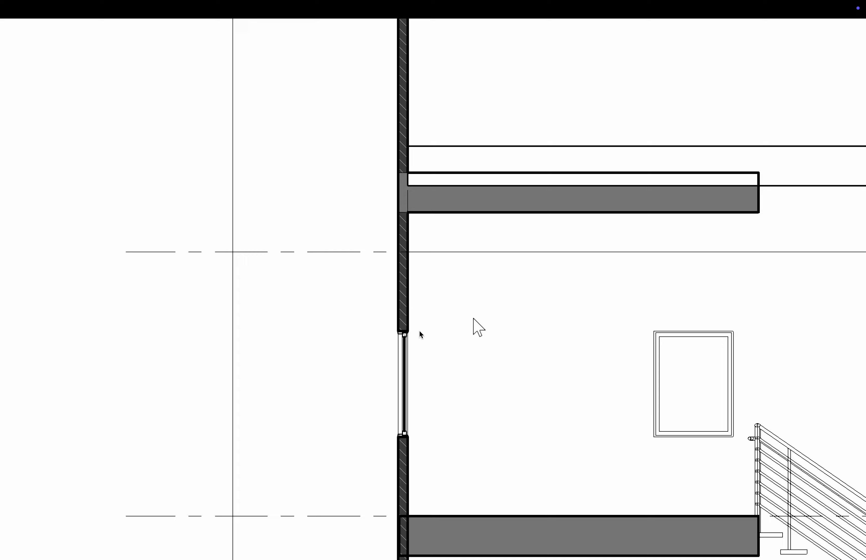
pyautogui.press('super+minus')
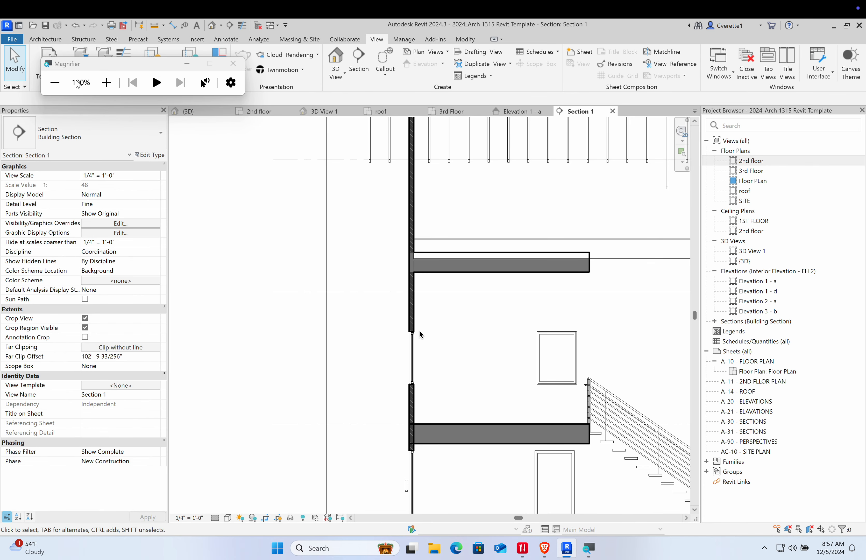
pyautogui.click(233, 64)
pyautogui.scroll(1, 386, 326)
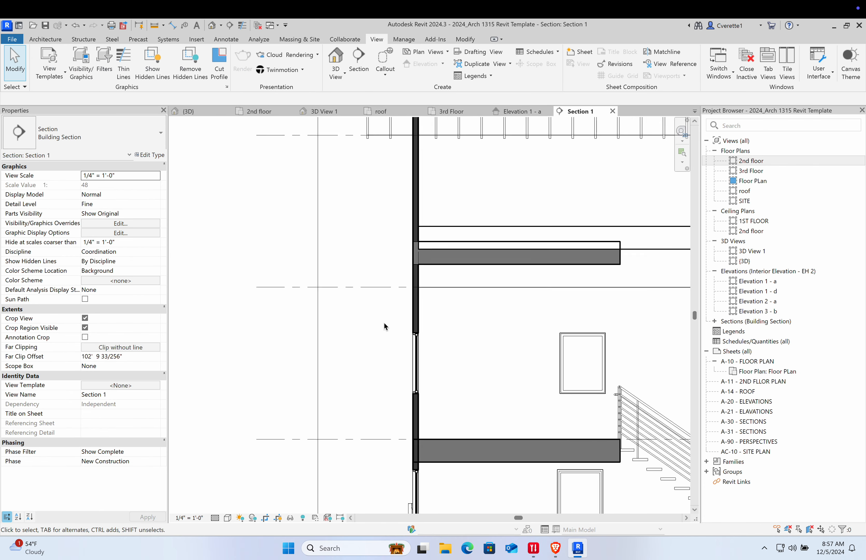
pyautogui.scroll(12, 430, 317)
pyautogui.scroll(-7, 285, 292)
pyautogui.moveTo(286, 292); pyautogui.dragTo(353, 302, button='middle')
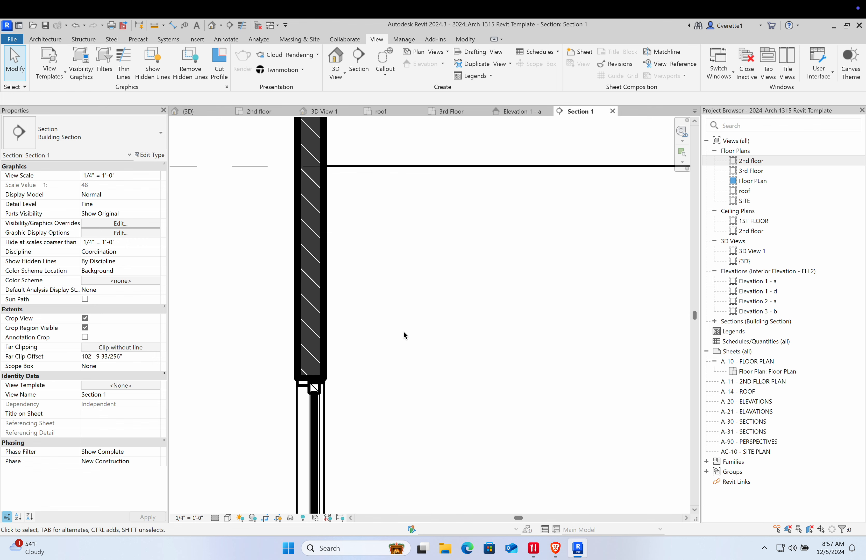
pyautogui.scroll(-3, 427, 315)
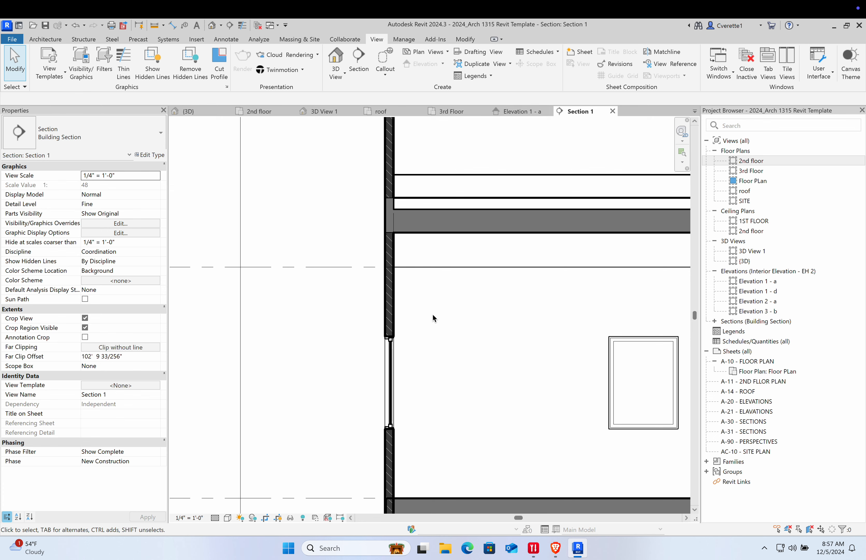
# Review the cut fills of the walls and floor slabs and the terrain profile across the whole building section
pyautogui.scroll(-2, 436, 315)
pyautogui.moveTo(637, 337); pyautogui.dragTo(434, 293, button='middle')
pyautogui.scroll(-2, 435, 295)
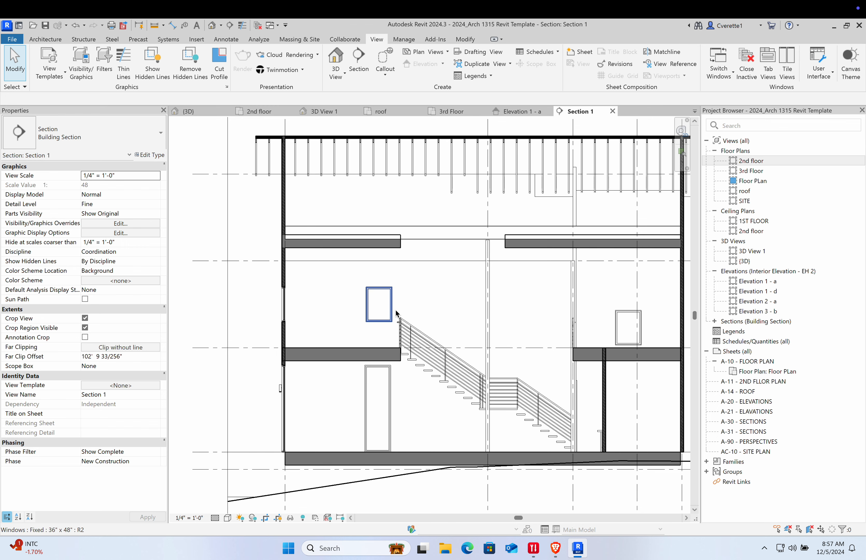
pyautogui.scroll(2, 395, 309)
pyautogui.scroll(-4, 425, 316)
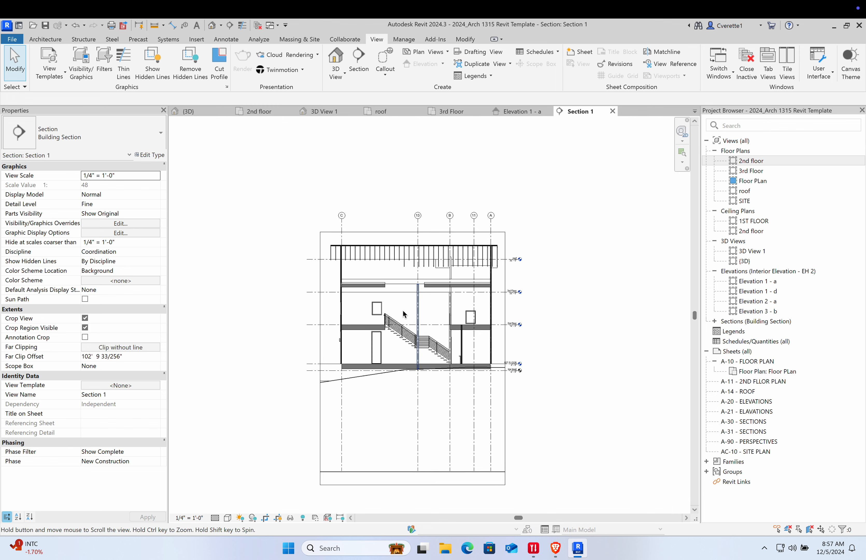
pyautogui.scroll(4, 395, 303)
pyautogui.scroll(-3, 395, 315)
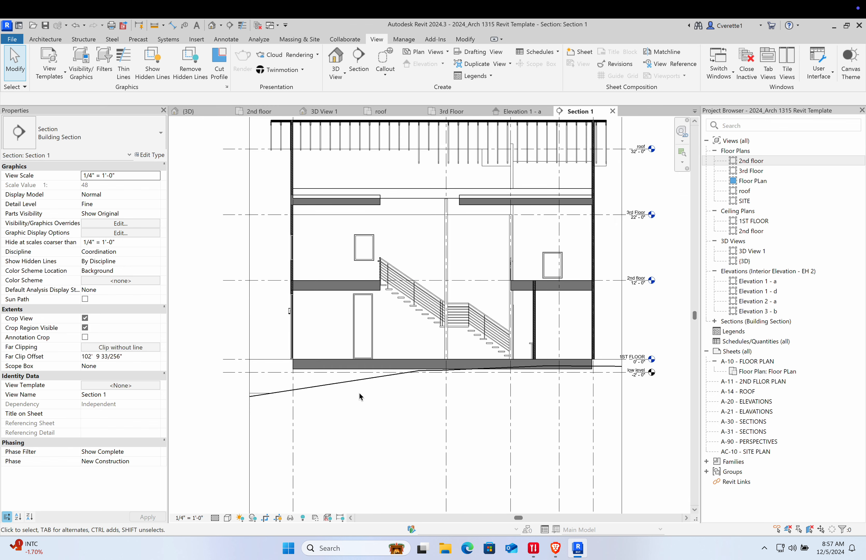
# Check the graphic override options in this view for the toposolid, the 2nd floor slab and the 1ST FLOOR level line
pyautogui.click(333, 389)
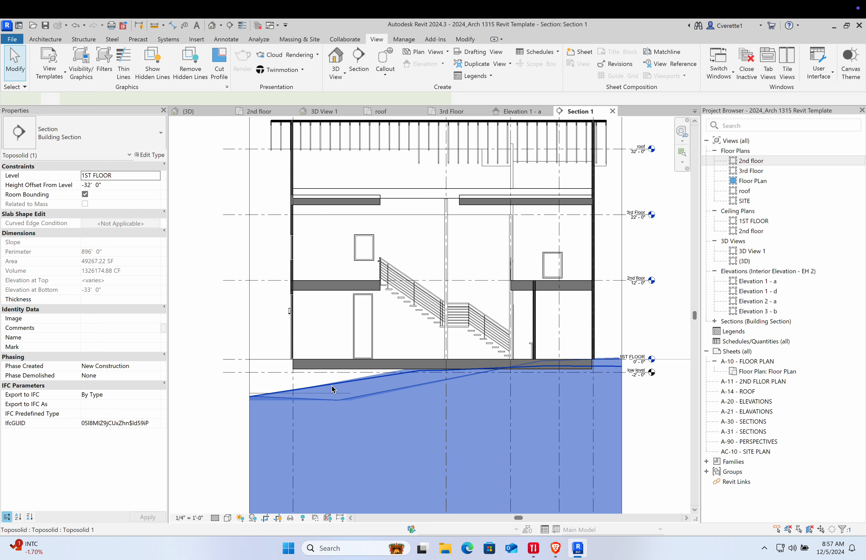
pyautogui.rightClick(333, 390)
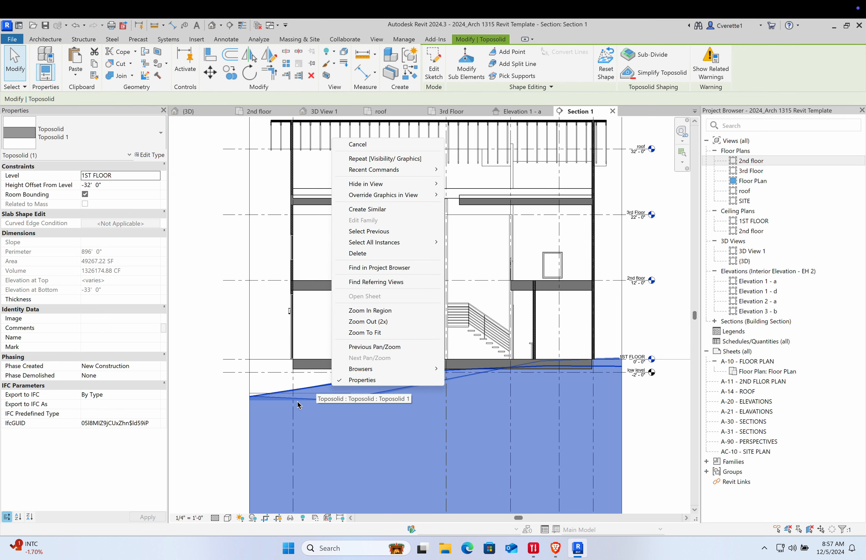
pyautogui.moveTo(388, 198)
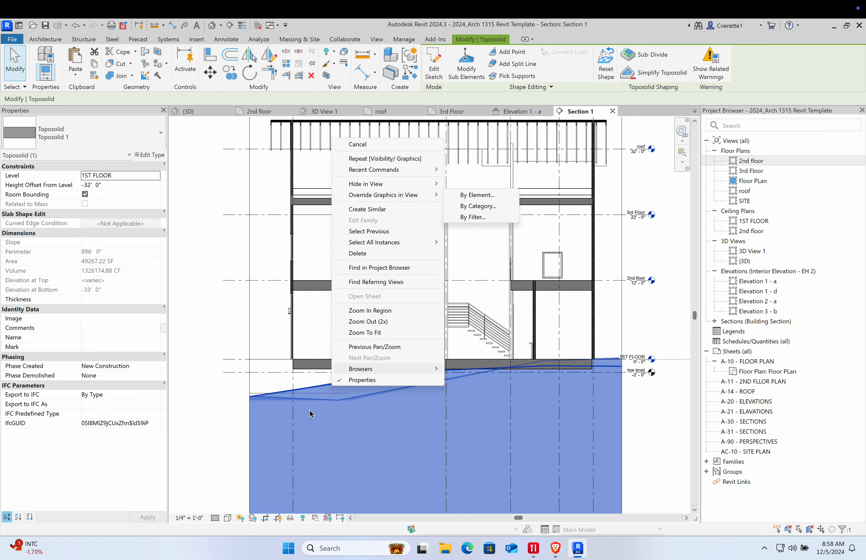
pyautogui.click(260, 371)
pyautogui.rightClick(311, 290)
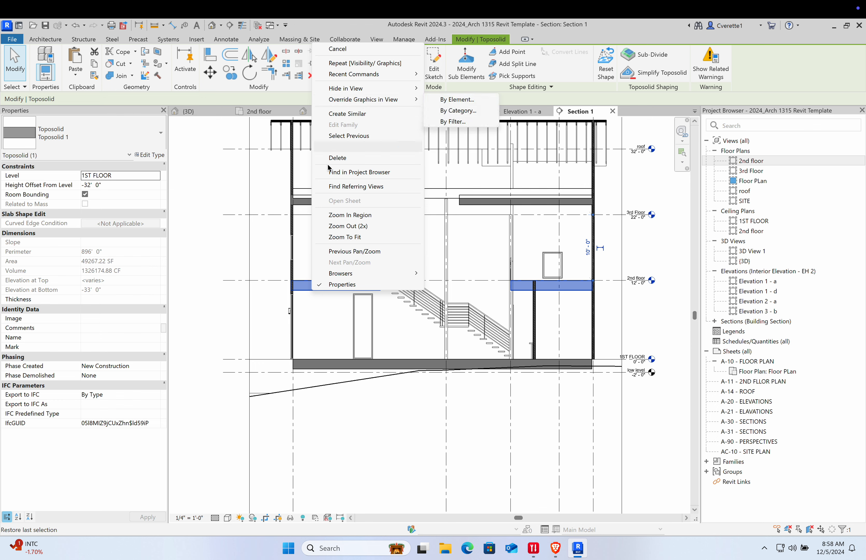
pyautogui.click(246, 268)
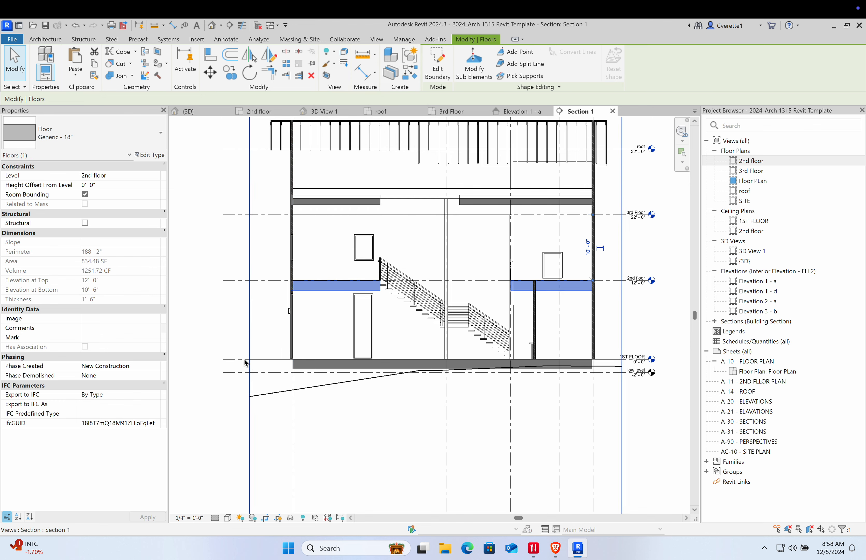
pyautogui.click(234, 360)
pyautogui.rightClick(234, 362)
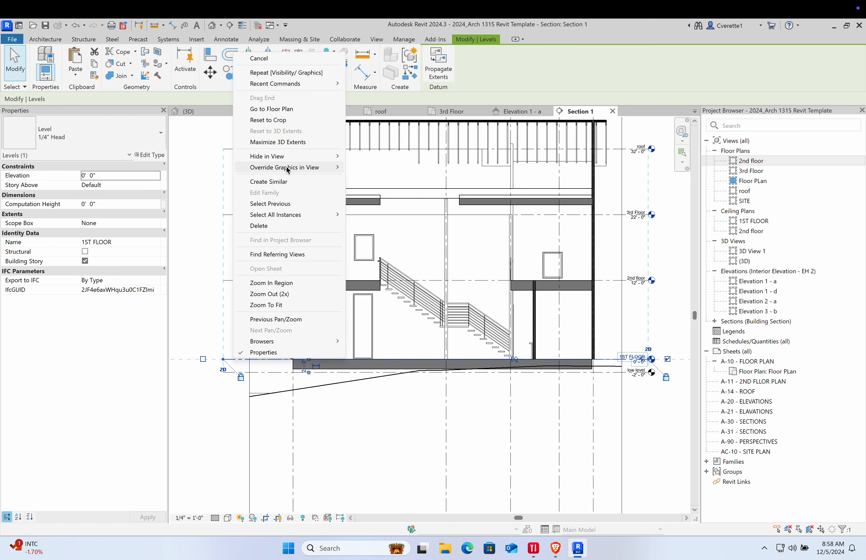
pyautogui.moveTo(283, 170)
pyautogui.press('Escape')
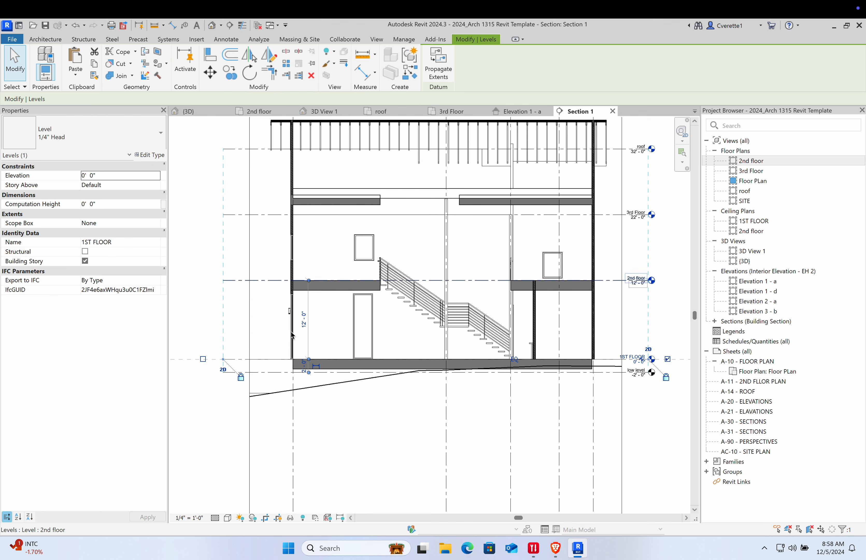
# Override the toposolid's cut foreground pattern in this view with Earth in dark gray RGB 087-087-087
pyautogui.rightClick(316, 390)
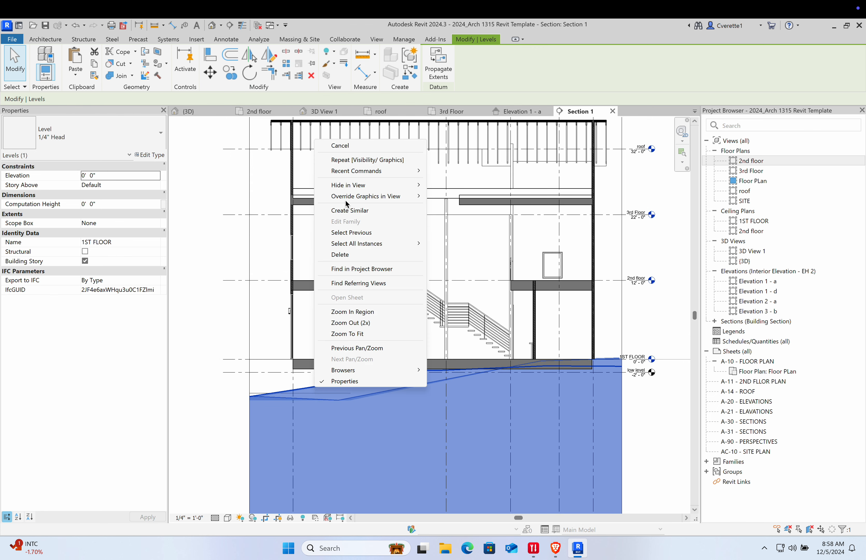
pyautogui.moveTo(345, 197)
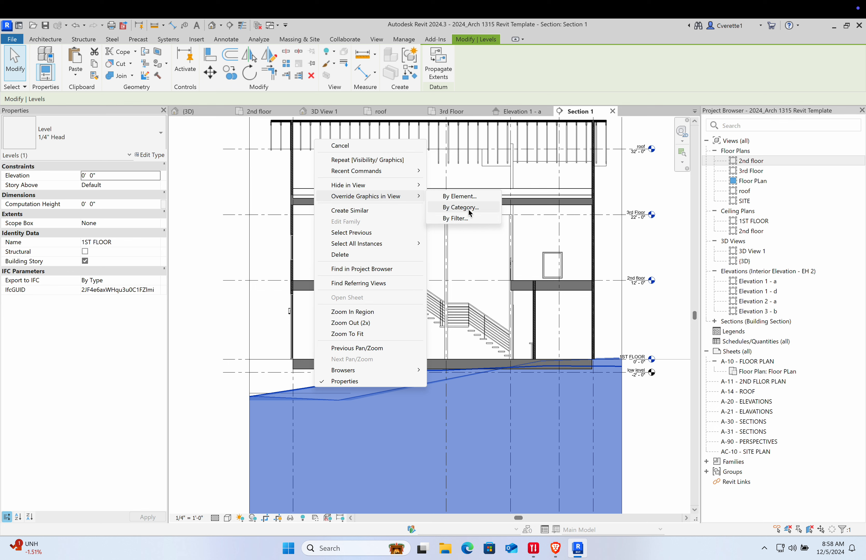
pyautogui.click(460, 197)
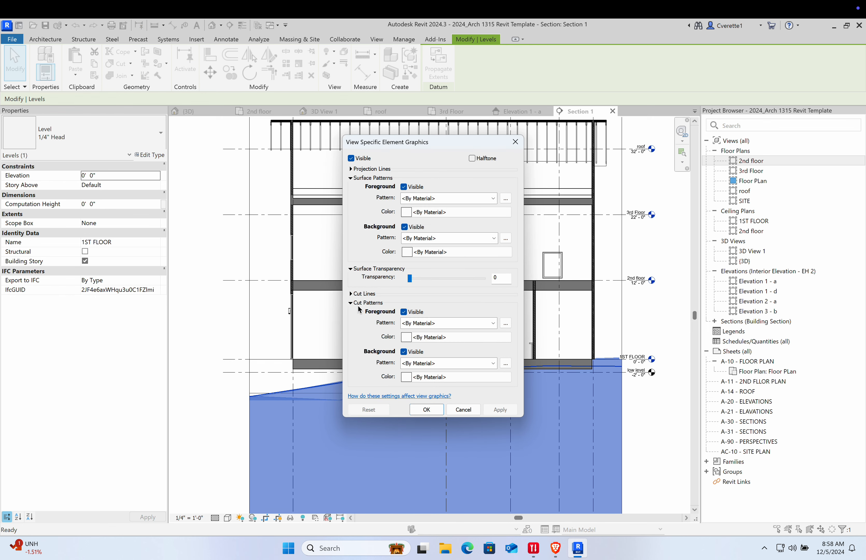
pyautogui.click(418, 323)
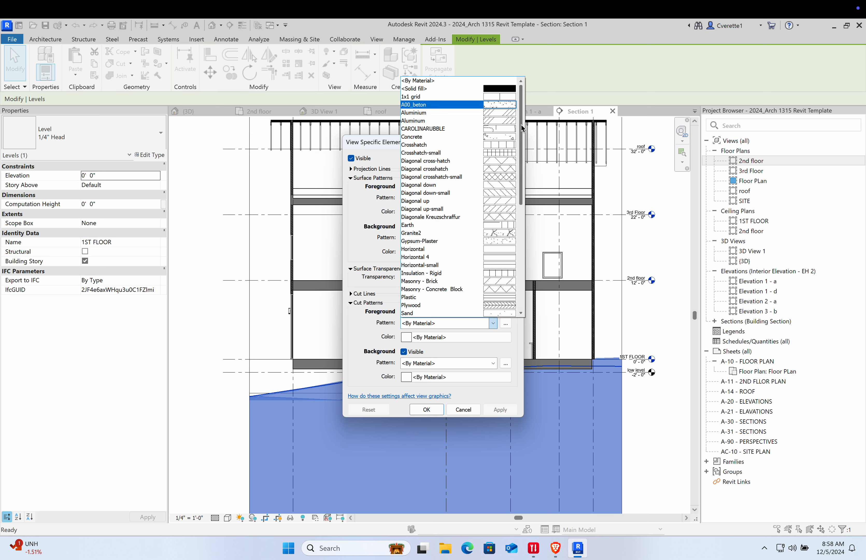
pyautogui.scroll(-1, 522, 137)
pyautogui.click(415, 201)
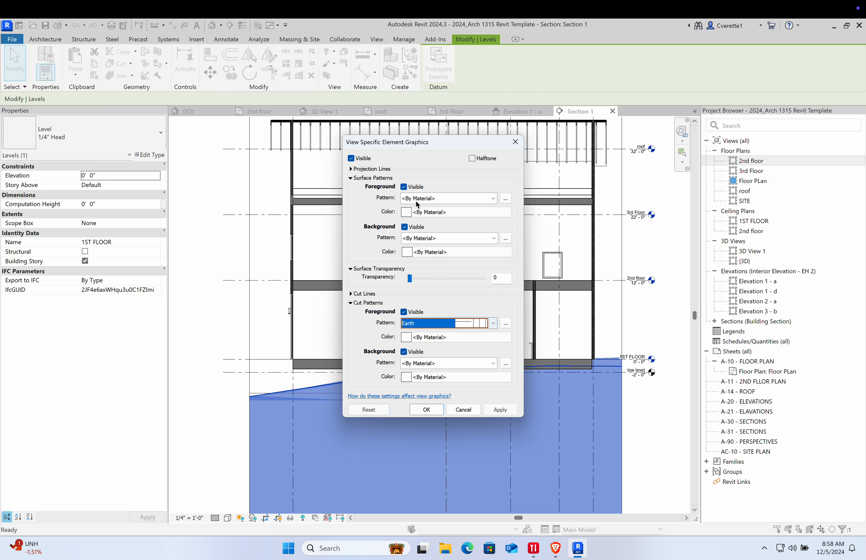
pyautogui.click(463, 336)
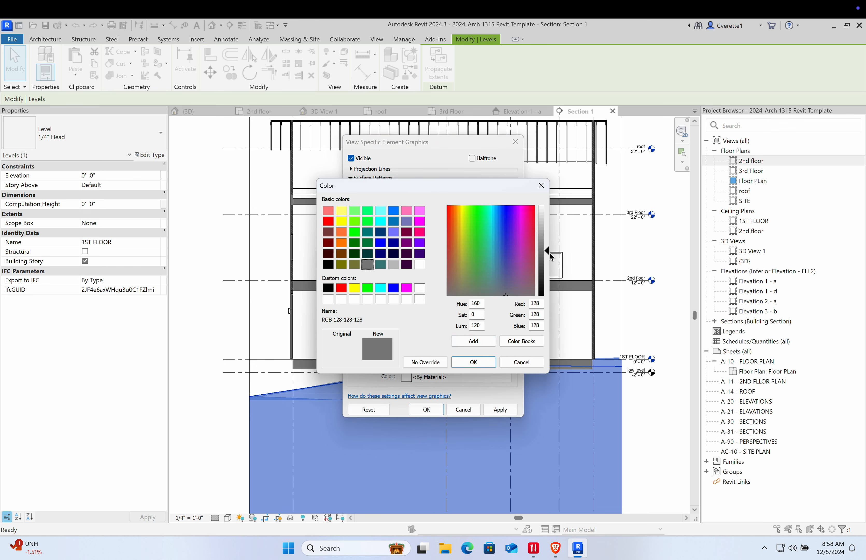
pyautogui.moveTo(549, 252); pyautogui.dragTo(548, 265)
pyautogui.click(474, 362)
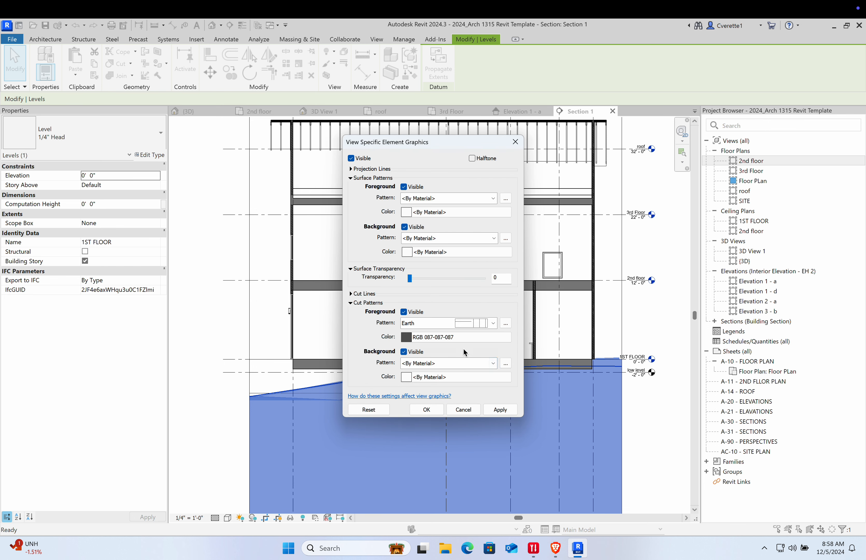
# Compare the available drafting fill patterns, keep Earth for the cut foreground and confirm the toposolid's graphic override
pyautogui.click(506, 323)
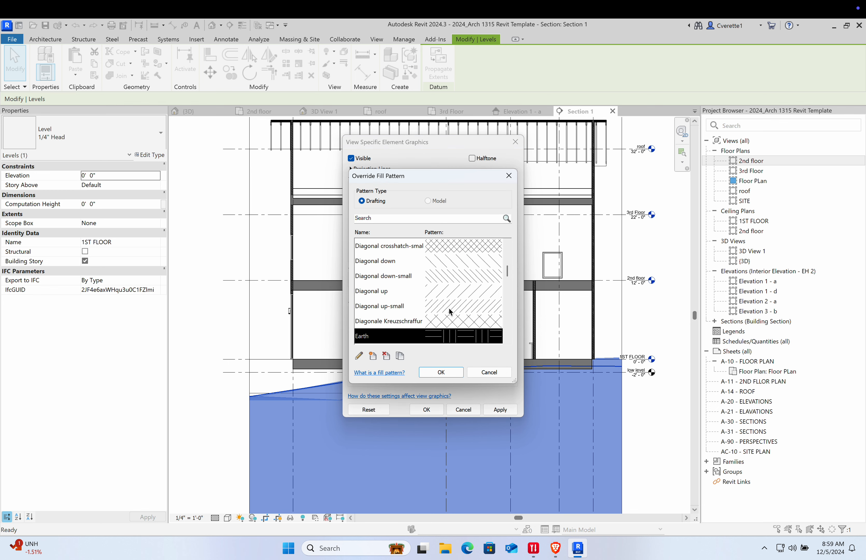
pyautogui.scroll(-2, 448, 307)
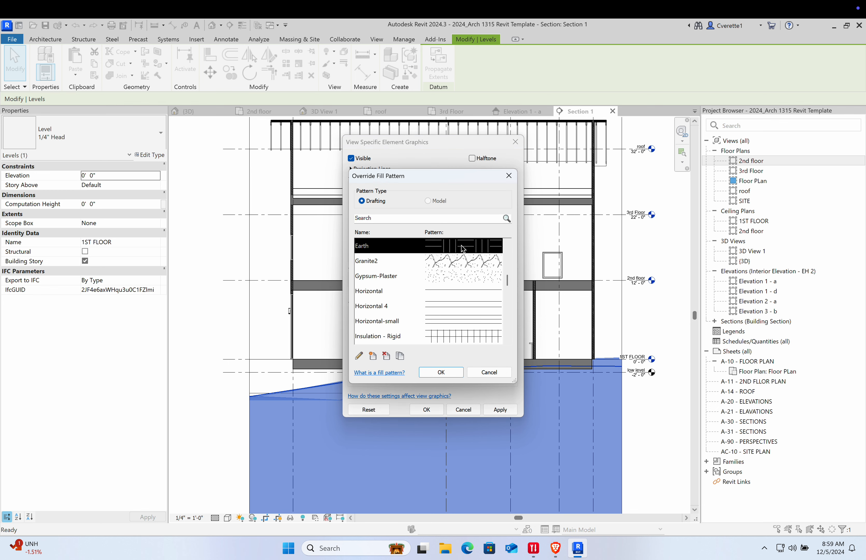
pyautogui.moveTo(508, 278)
pyautogui.mouseDown()
pyautogui.moveTo(511, 318)
pyautogui.moveTo(508, 264)
pyautogui.mouseUp()
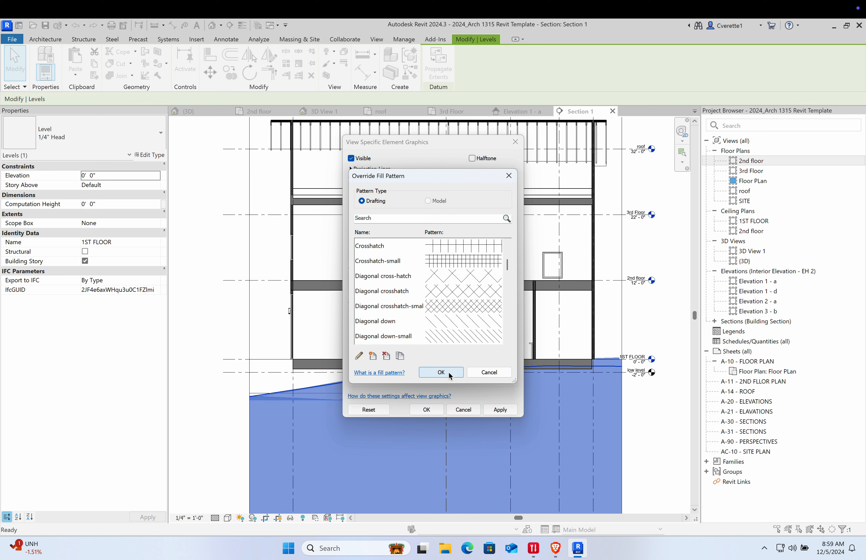
pyautogui.scroll(-2, 429, 316)
pyautogui.click(430, 312)
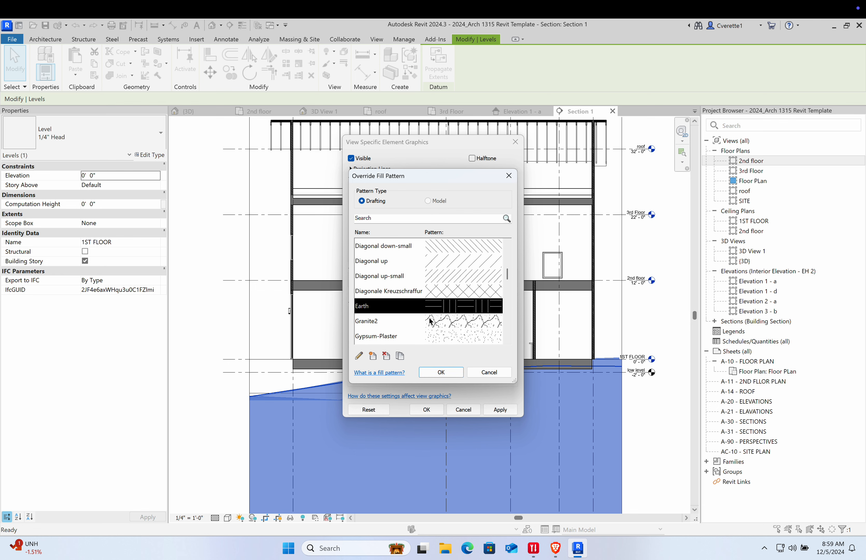
pyautogui.click(435, 372)
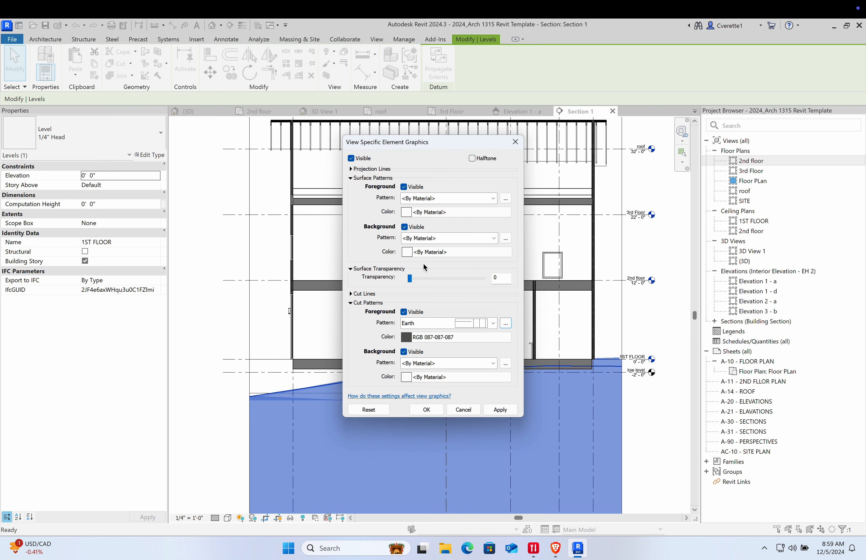
pyautogui.click(426, 410)
# Try raising the toposolid over the 1ST FLOOR slab, and nudge it back down to a height offset of -32' 0"
pyautogui.click(316, 409)
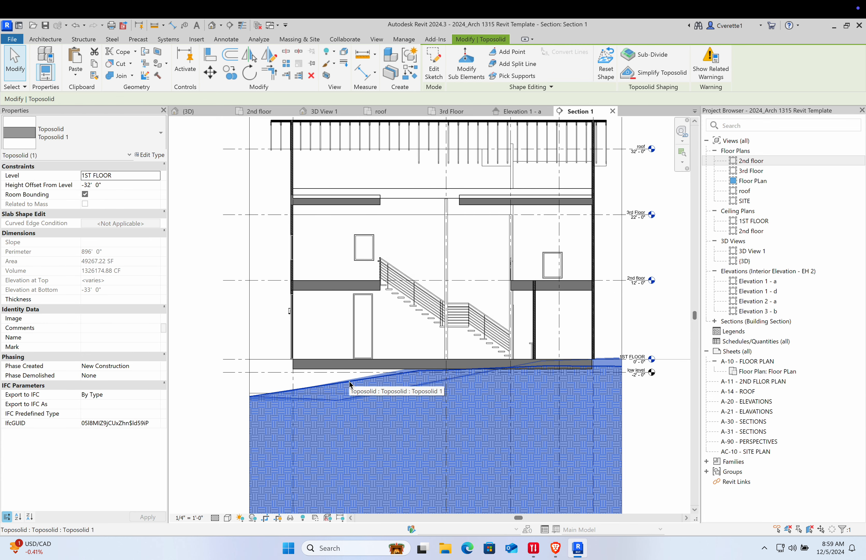
pyautogui.press('Up')
pyautogui.press('Up')
pyautogui.press('Up')
pyautogui.press('Up')
pyautogui.press('Up')
pyautogui.press('Up')
pyautogui.press('Up')
pyautogui.press('Up')
pyautogui.press('Up')
pyautogui.press('Up')
pyautogui.press('Up')
pyautogui.press('Up')
pyautogui.press('Up')
pyautogui.press('Up')
pyautogui.press('Up')
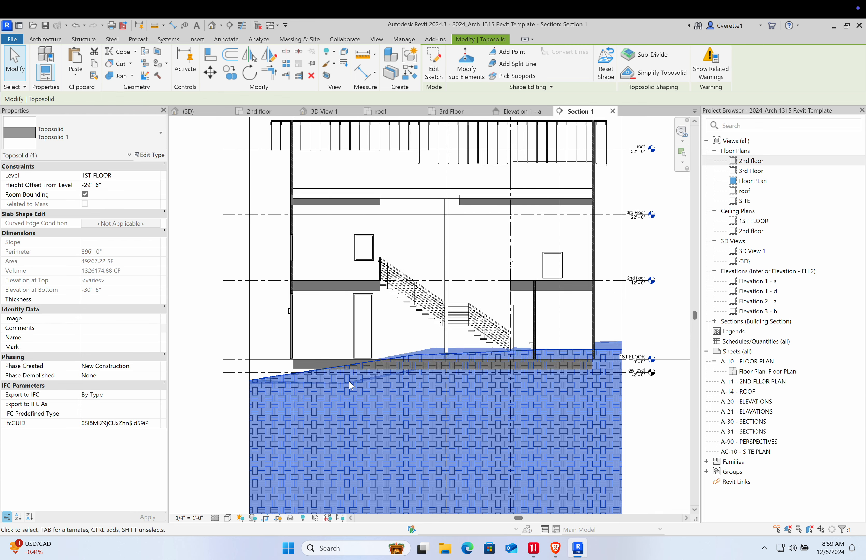
pyautogui.press('Down')
pyautogui.press('Down')
pyautogui.press('Down')
pyautogui.press('Down')
pyautogui.press('Down')
pyautogui.press('Down')
pyautogui.press('Down')
pyautogui.press('Down')
pyautogui.press('Down')
pyautogui.press('Down')
pyautogui.press('Down')
pyautogui.press('Down')
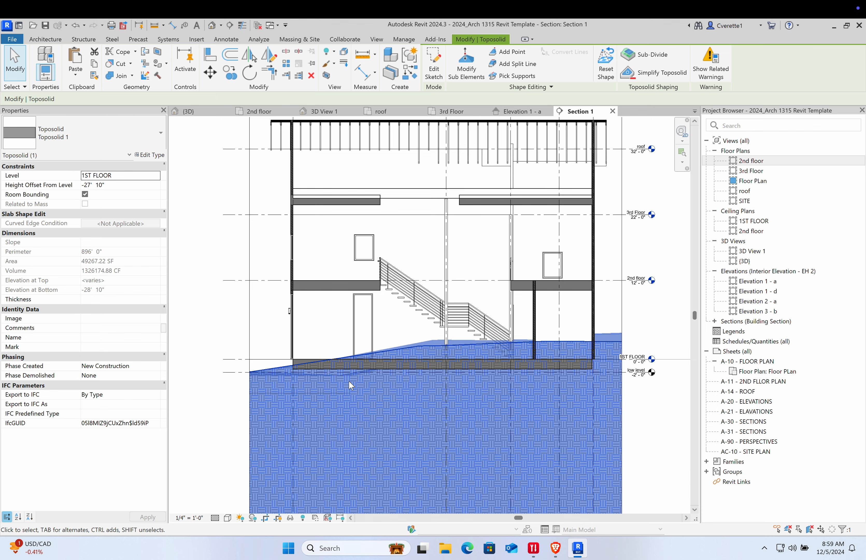
pyautogui.press('Down')
pyautogui.press('Down')
pyautogui.press('Down')
pyautogui.press('Down')
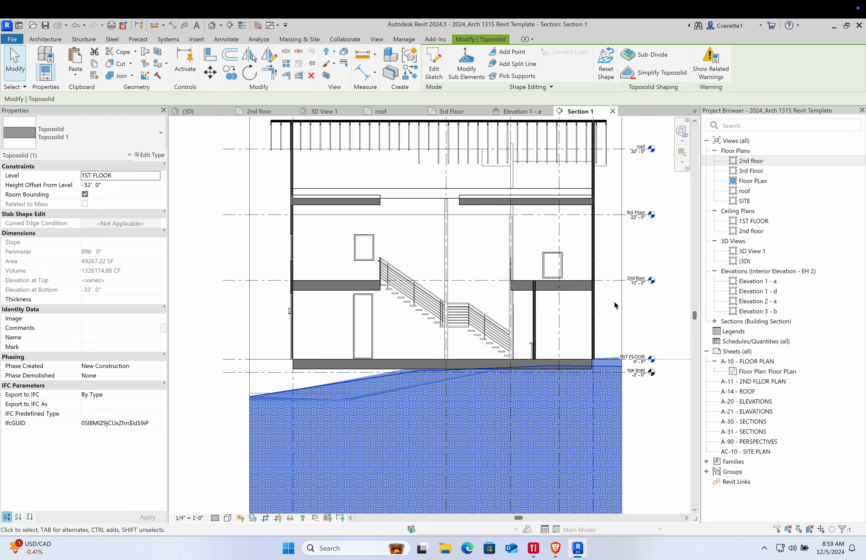
pyautogui.click(646, 324)
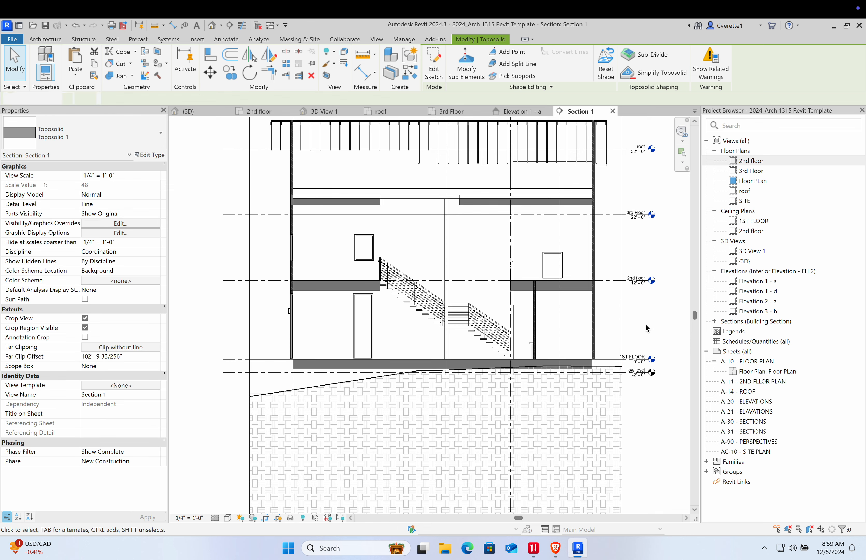
# Close the 3D View 1, roof, 3rd Floor and Elevation 1 - a views
pyautogui.click(328, 111)
pyautogui.click(357, 111)
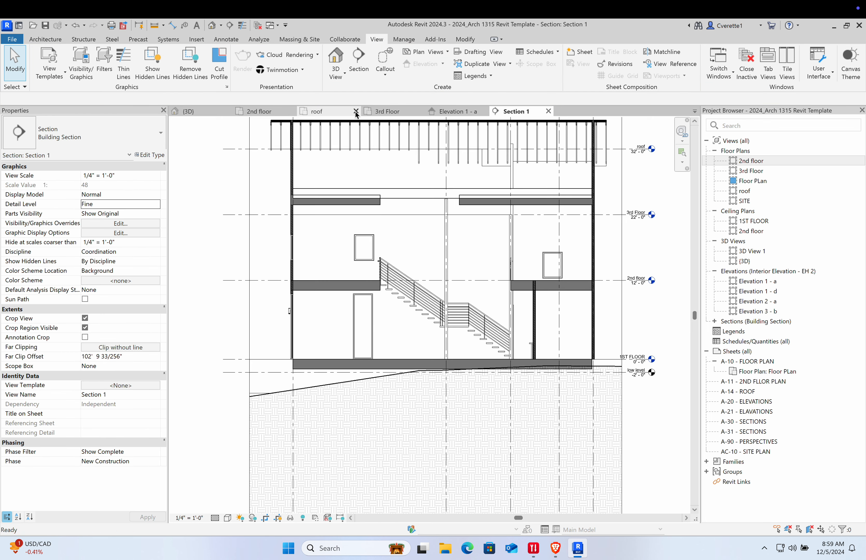
pyautogui.click(357, 111)
pyautogui.click(356, 112)
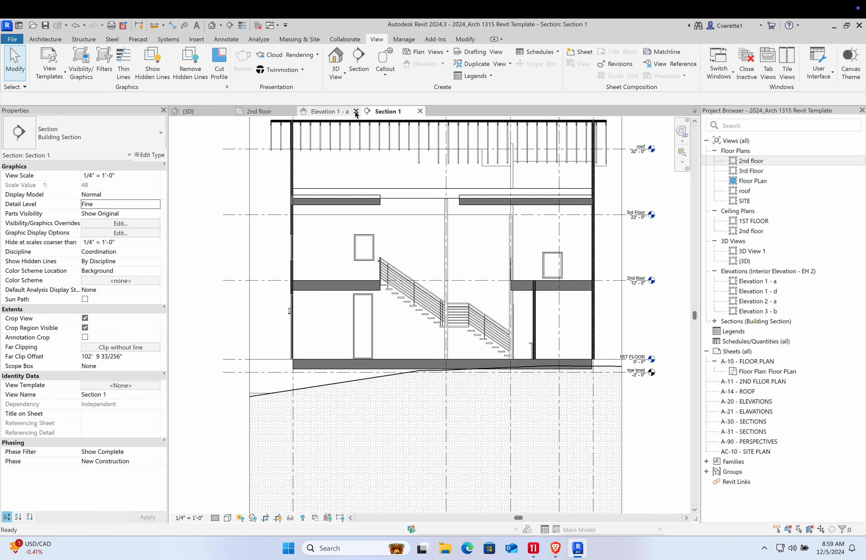
pyautogui.click(357, 112)
# Tile the 2nd floor, Section 1 and {3D} views side by side, with the whole house shown in the plan and section
pyautogui.click(277, 112)
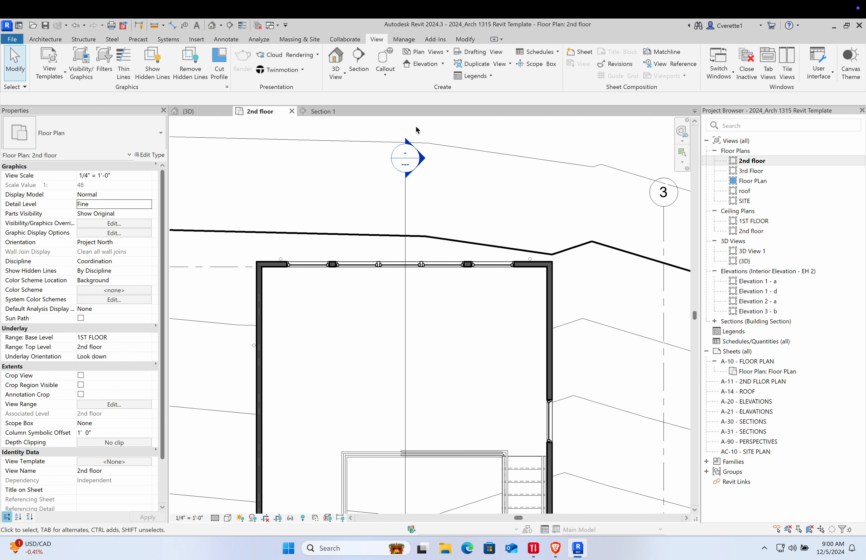
pyautogui.press('w')
pyautogui.press('t')
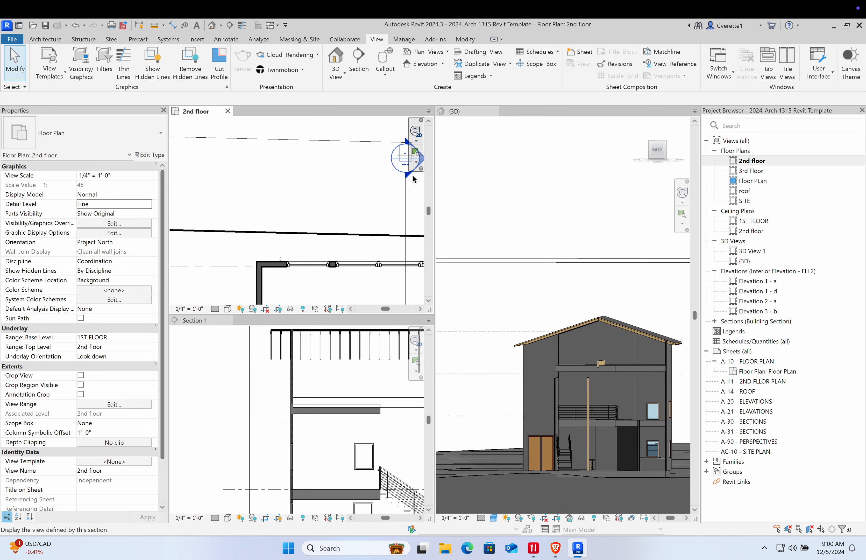
pyautogui.scroll(-6, 347, 230)
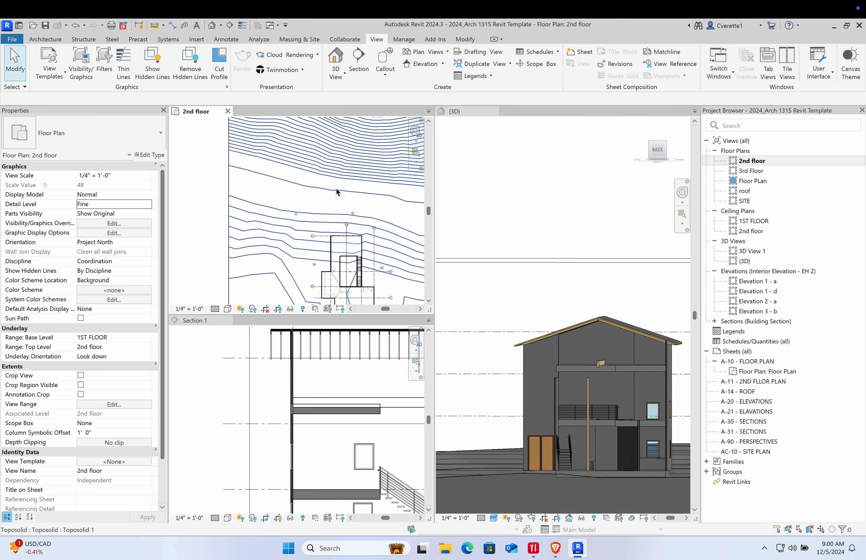
pyautogui.scroll(-2, 342, 211)
pyautogui.scroll(-3, 266, 418)
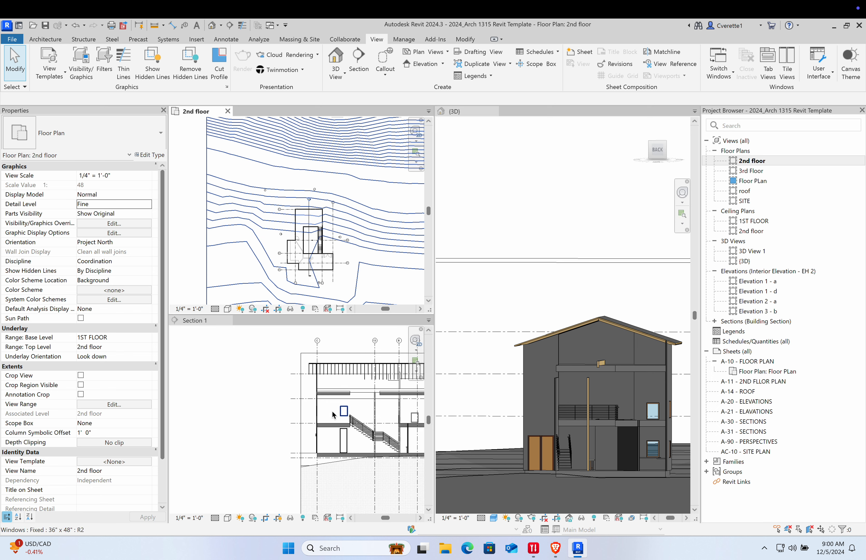
pyautogui.click(266, 419)
pyautogui.scroll(-2, 265, 423)
pyautogui.scroll(3, 309, 197)
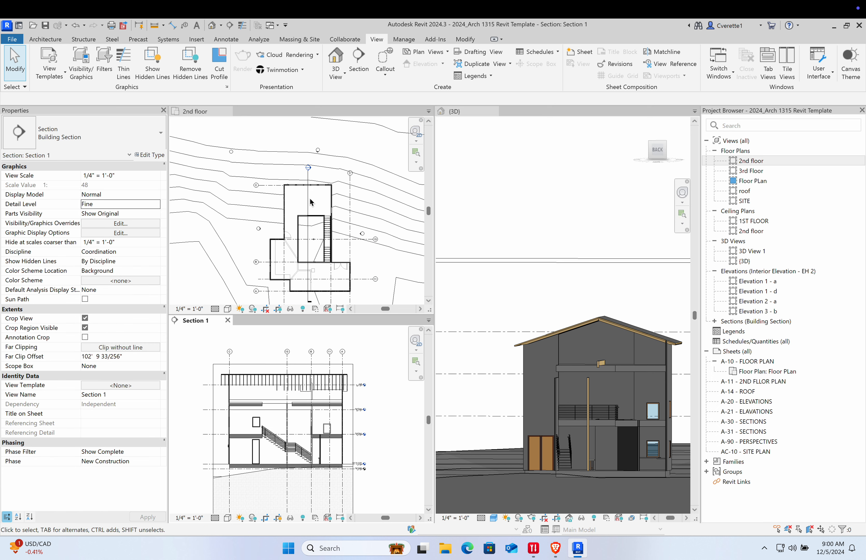
# Nudge the Section 1 line back and forth across the 2nd floor plan, leaving it through the floor opening beside the stair
pyautogui.click(309, 200)
pyautogui.click(310, 201)
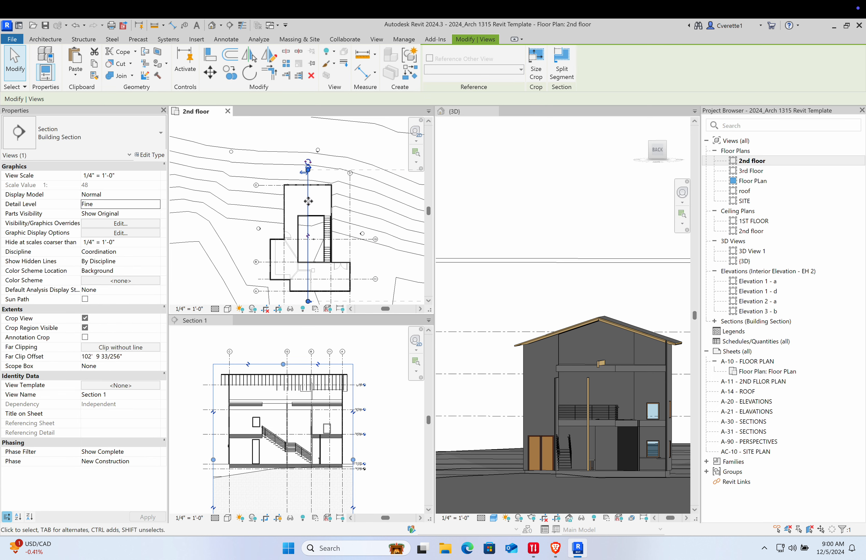
pyautogui.press('Left')
pyautogui.press('Left')
pyautogui.press('Left')
pyautogui.press('Left')
pyautogui.press('Left')
pyautogui.press('Left')
pyautogui.press('Left')
pyautogui.press('Left')
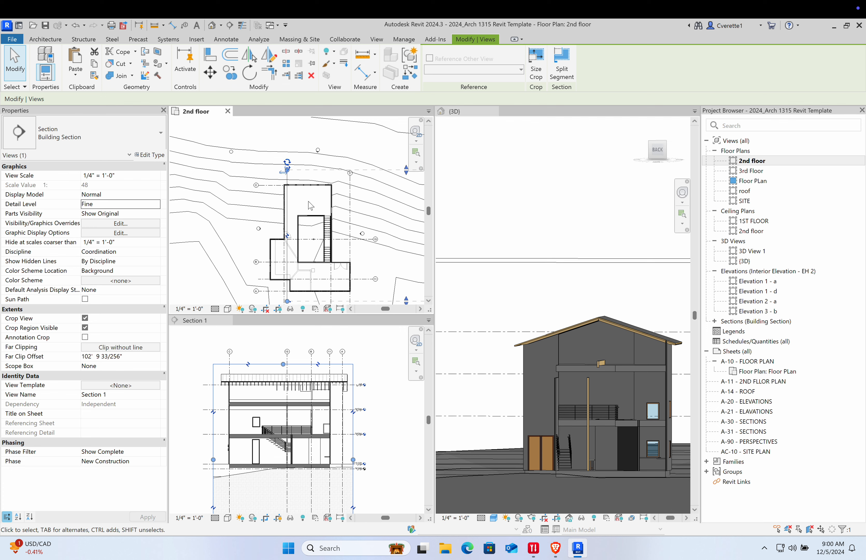
pyautogui.press('Right')
pyautogui.press('Right')
pyautogui.press('Right')
pyautogui.press('Right')
pyautogui.press('Right')
pyautogui.press('Right')
pyautogui.press('Right')
pyautogui.press('Right')
pyautogui.press('Right')
pyautogui.press('Right')
pyautogui.press('Right')
pyautogui.press('Right')
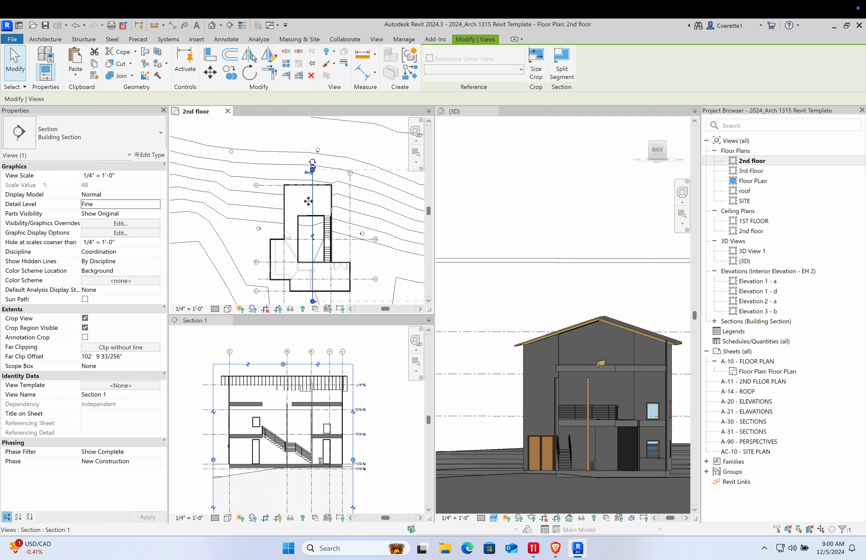
pyautogui.press('Right')
pyautogui.press('Right')
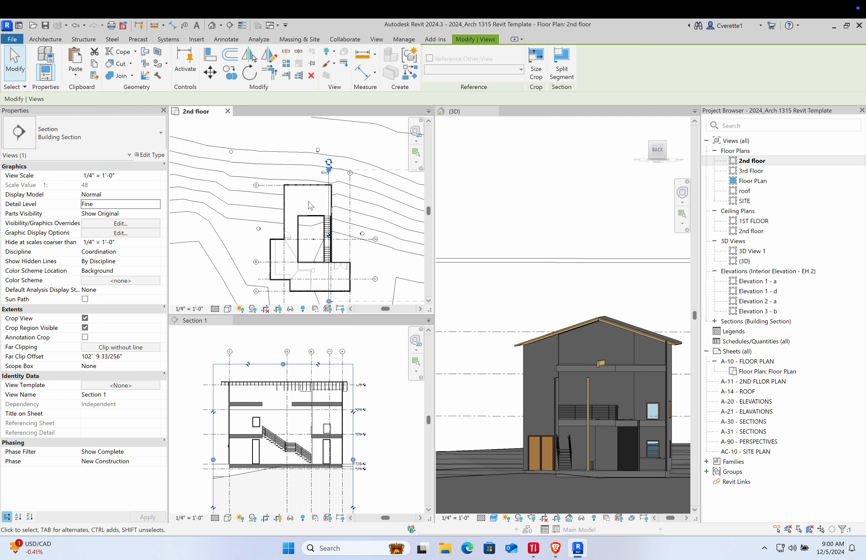
pyautogui.press('Left')
pyautogui.press('Left')
pyautogui.press('Right')
pyautogui.press('Left')
pyautogui.press('Left')
pyautogui.press('Left')
pyautogui.press('Left')
pyautogui.press('Left')
pyautogui.press('Left')
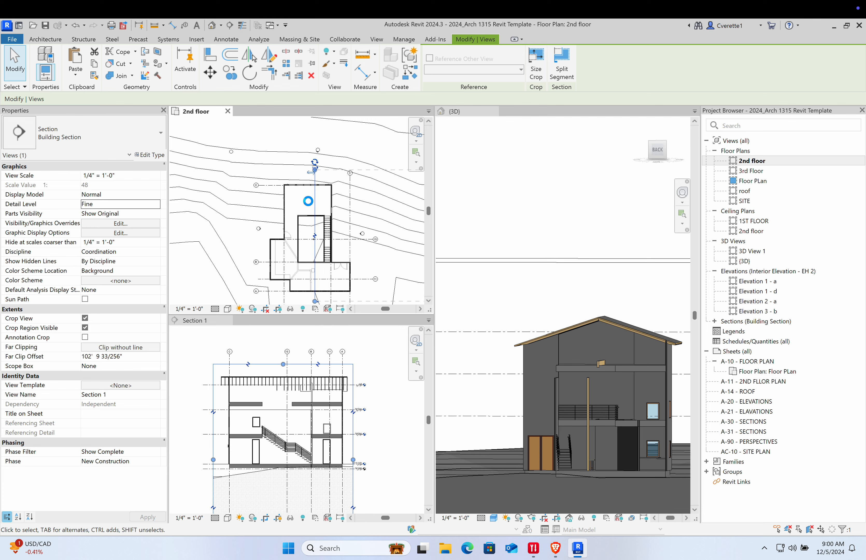
pyautogui.press('Left')
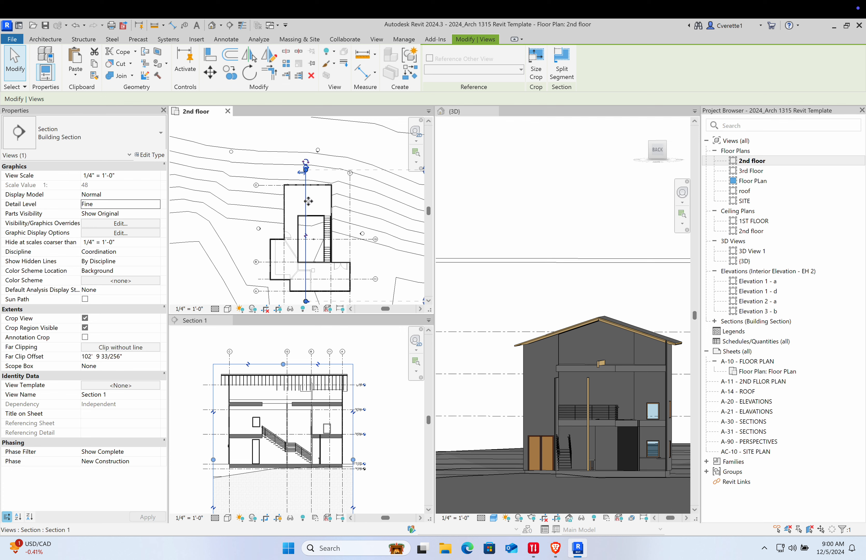
pyautogui.scroll(5, 313, 231)
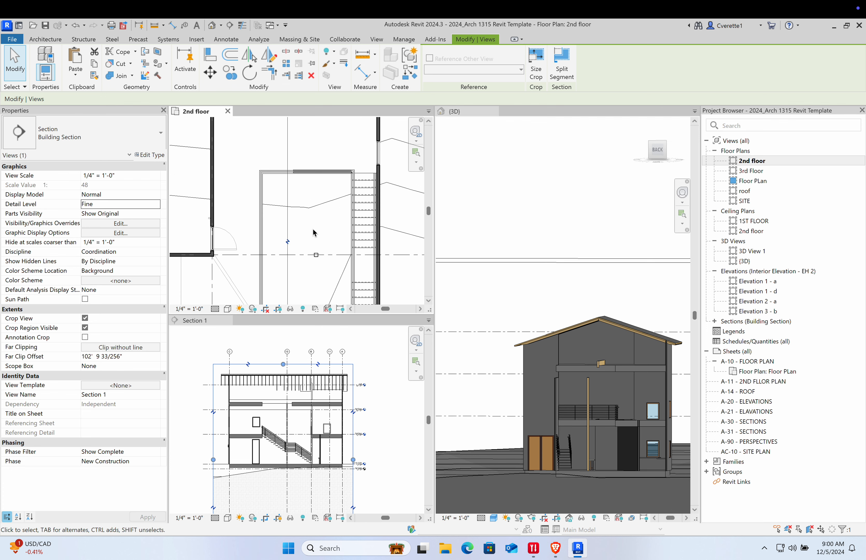
pyautogui.press('Escape')
# Draw a second building section horizontally across the full width of the house, through the stair and floor opening, in the 2nd floor plan
pyautogui.scroll(-5, 396, 209)
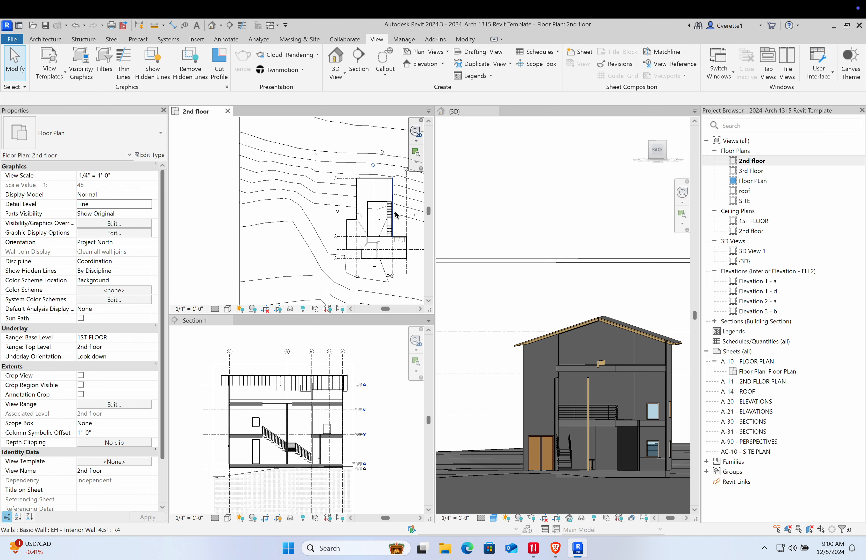
pyautogui.click(359, 62)
pyautogui.moveTo(348, 237); pyautogui.dragTo(268, 234, button='middle')
pyautogui.click(226, 227)
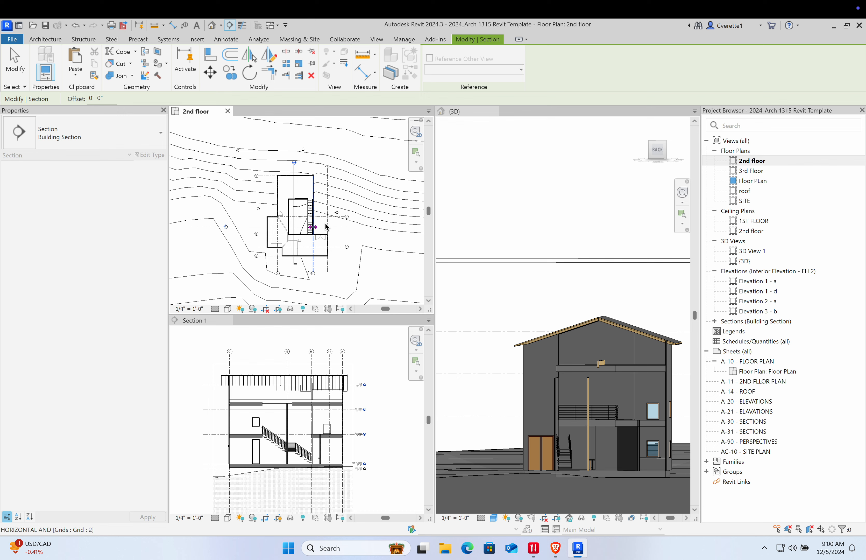
pyautogui.click(361, 226)
pyautogui.press('Escape')
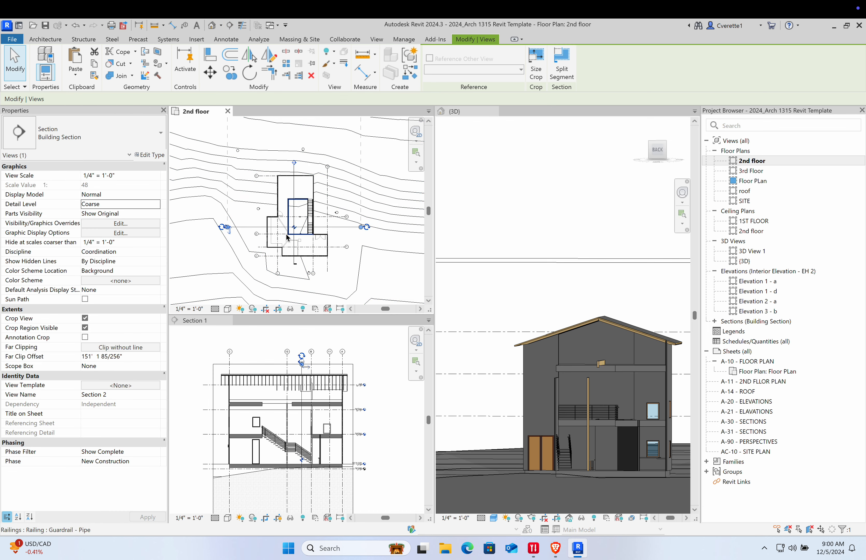
pyautogui.press('Escape')
pyautogui.scroll(6, 233, 232)
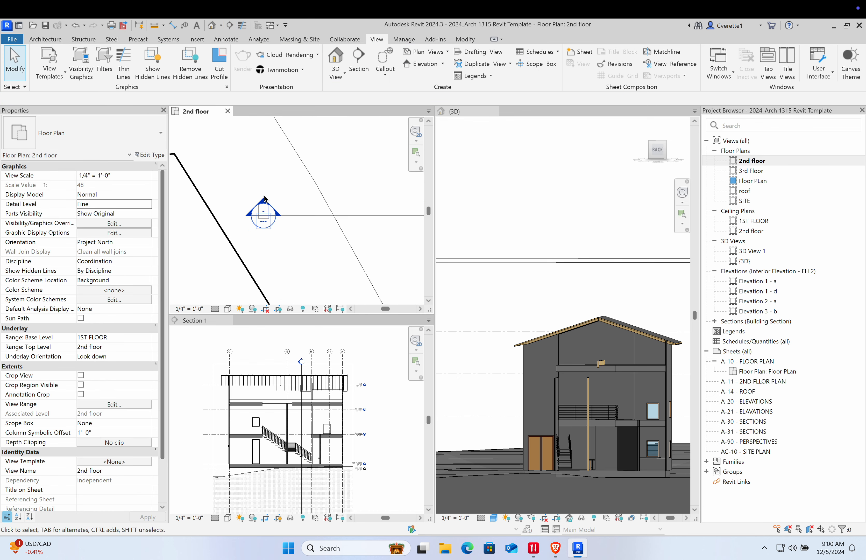
# Open the Section 2 view from its marker in the 2nd floor plan and compare it with Section 1
pyautogui.doubleClick(264, 210)
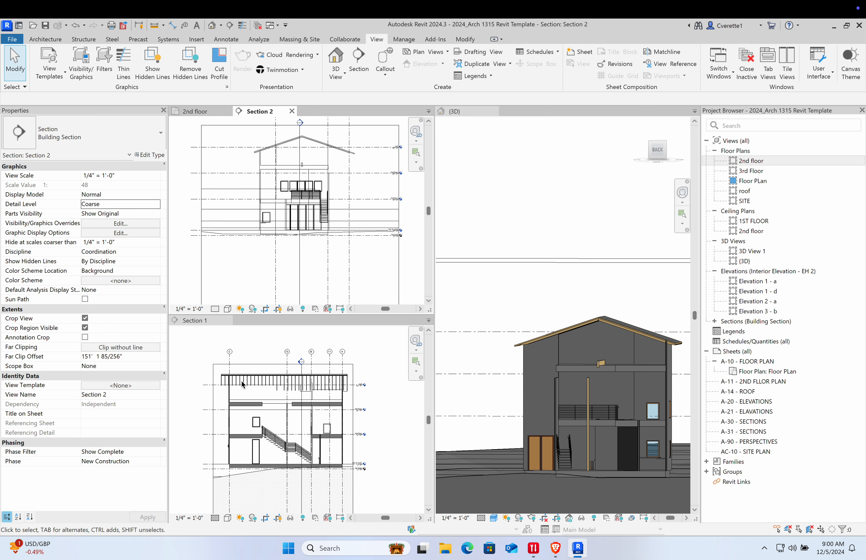
pyautogui.click(196, 383)
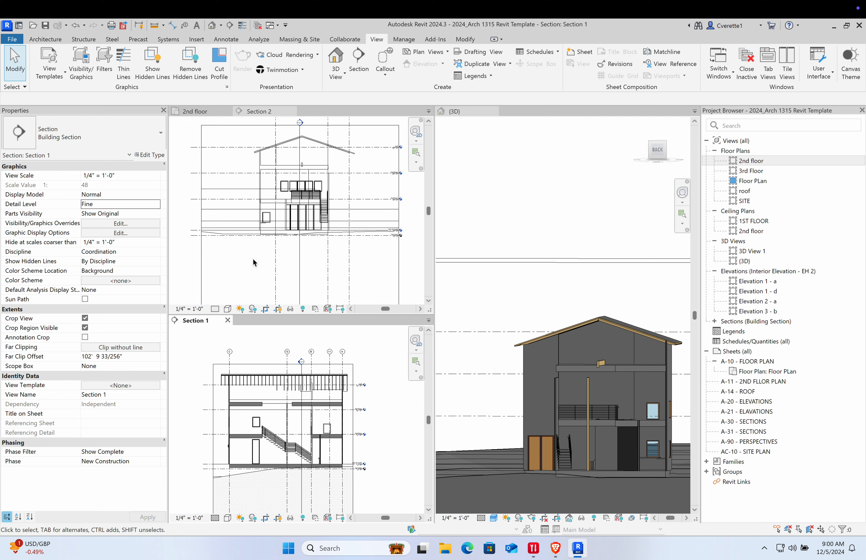
pyautogui.click(255, 269)
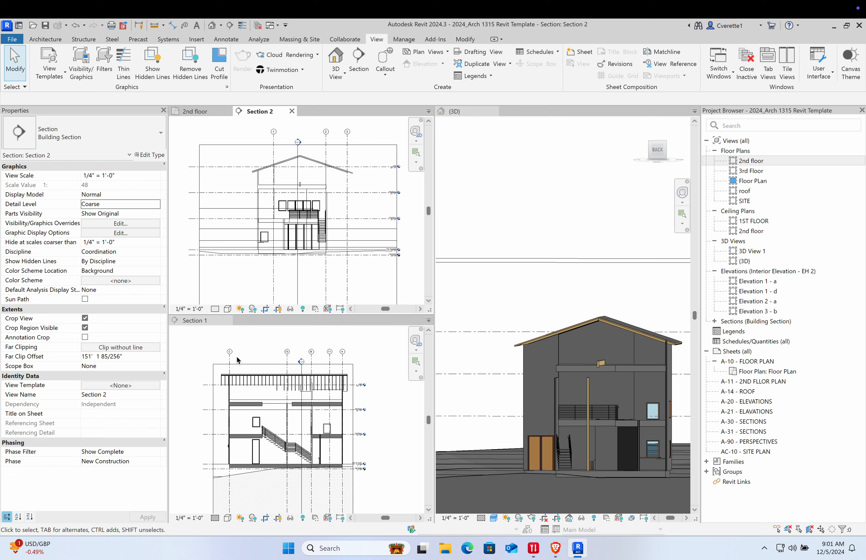
pyautogui.scroll(-3, 242, 368)
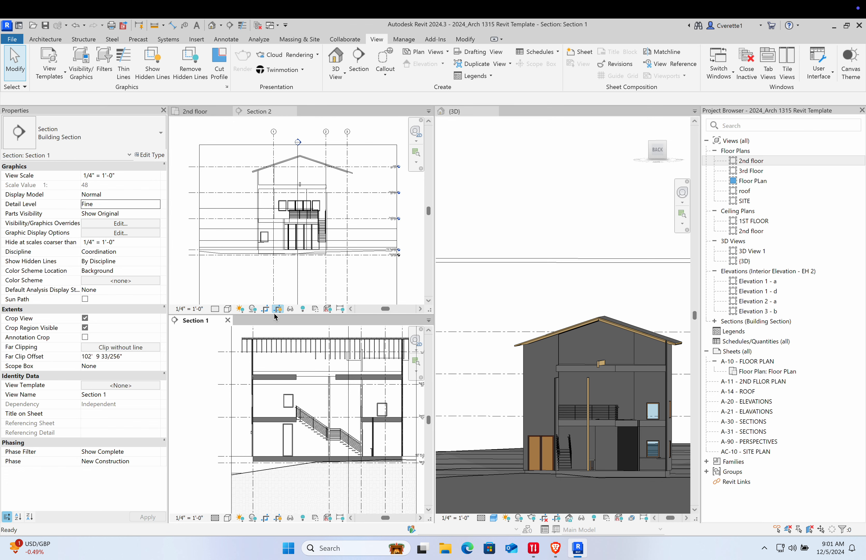
pyautogui.scroll(3, 281, 393)
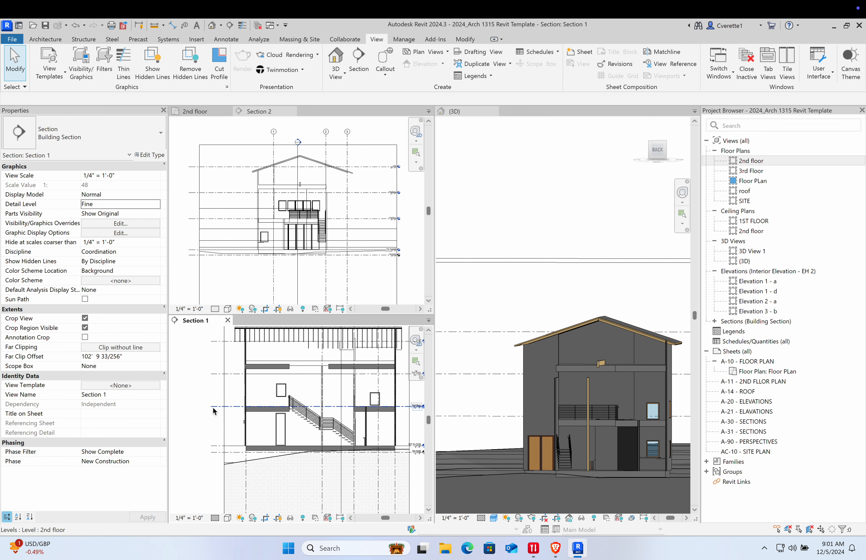
# Review the model category visibility and graphic overrides of Section 1
pyautogui.click(108, 224)
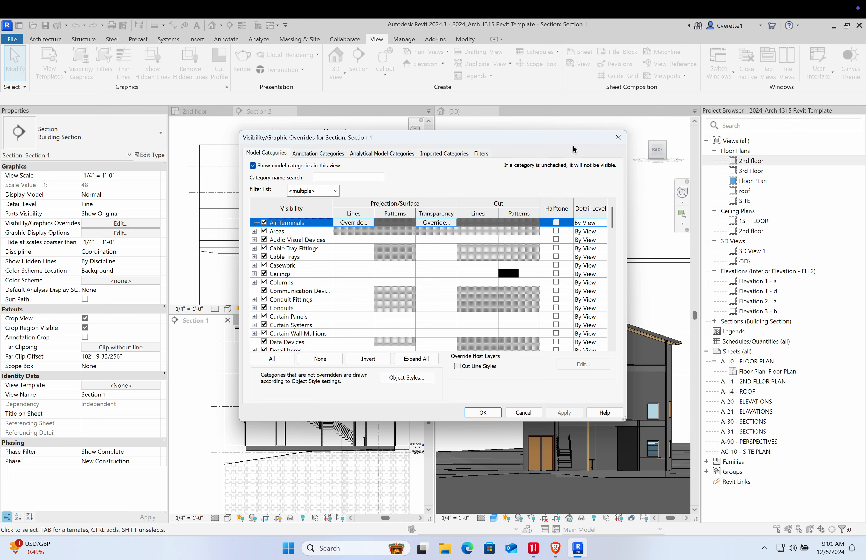
pyautogui.click(618, 138)
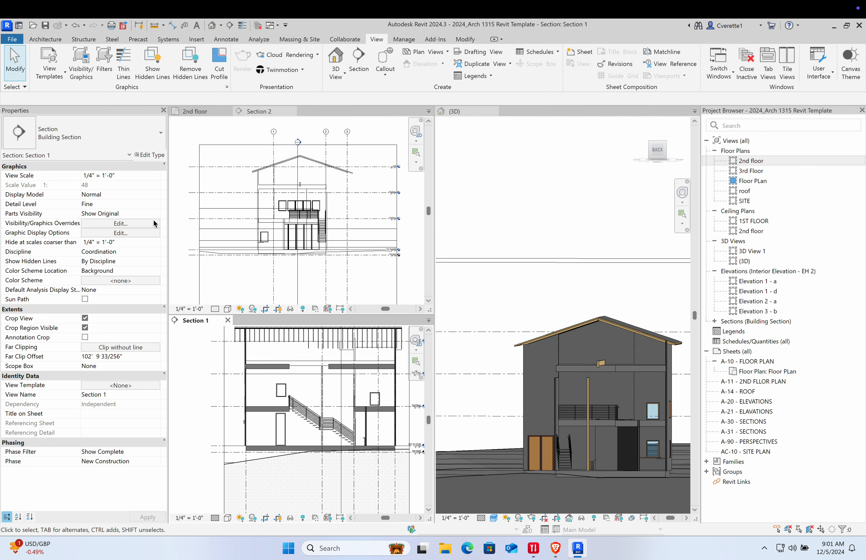
pyautogui.click(154, 223)
pyautogui.click(618, 137)
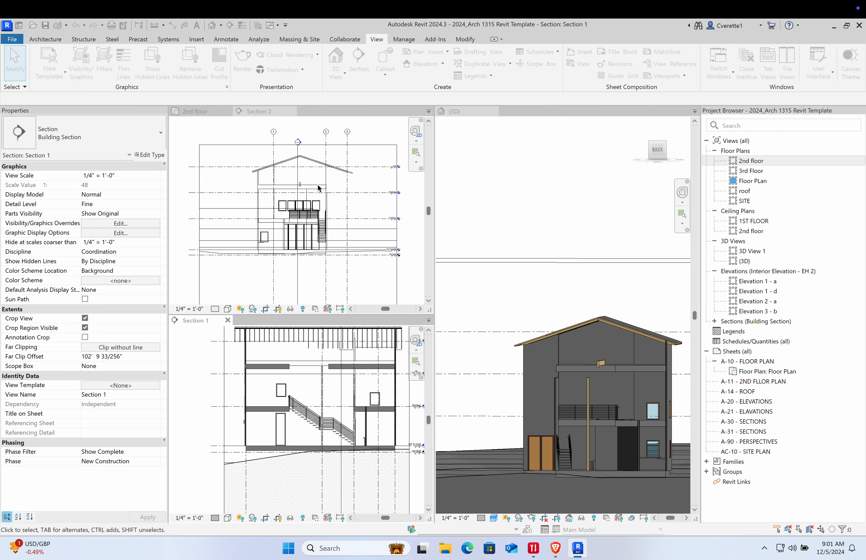
pyautogui.click(136, 234)
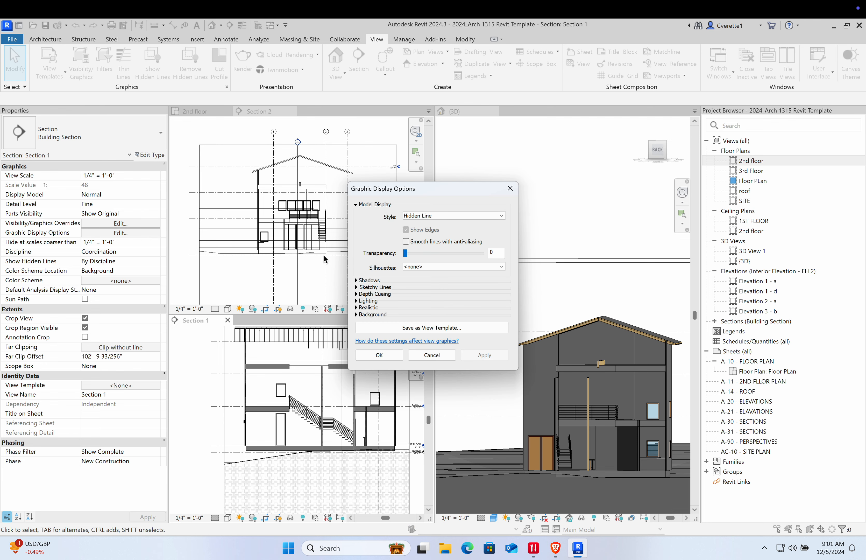
pyautogui.click(431, 329)
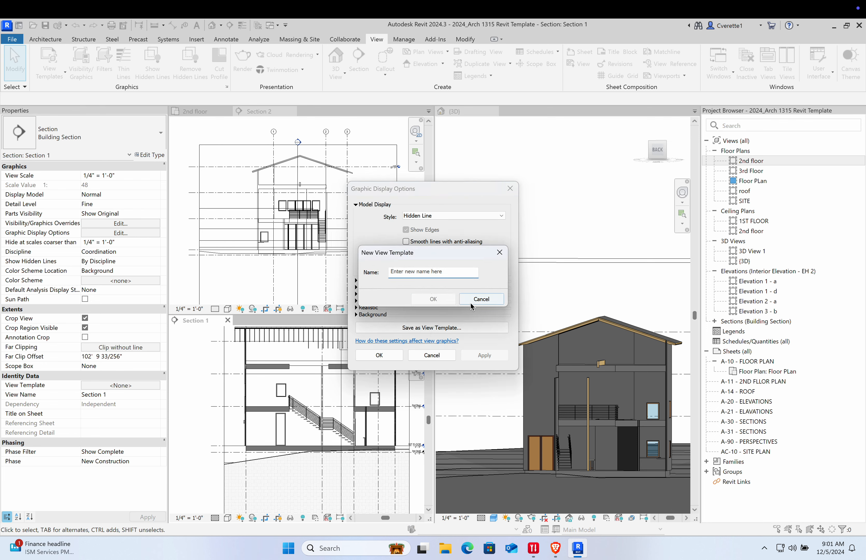
pyautogui.click(471, 303)
pyautogui.click(432, 355)
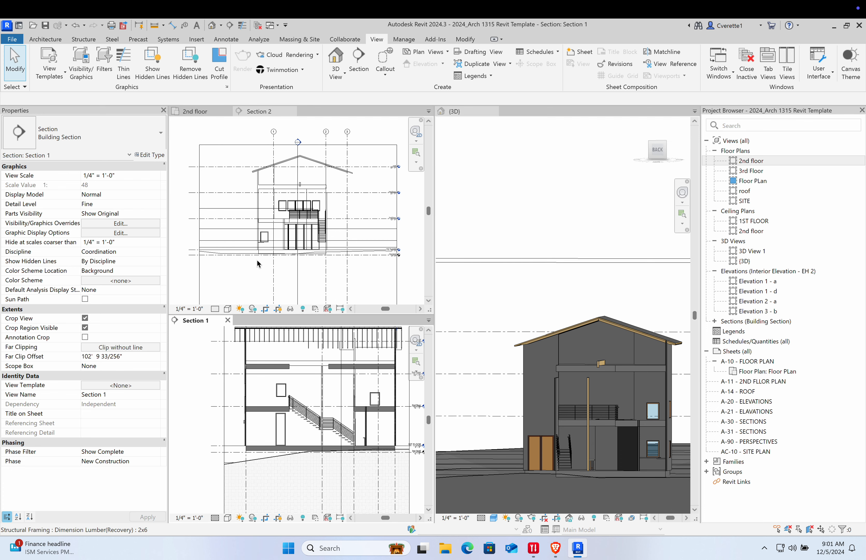
# Review the graphic display options of Section 2 without changing them
pyautogui.click(186, 242)
pyautogui.rightClick(183, 240)
pyautogui.click(185, 222)
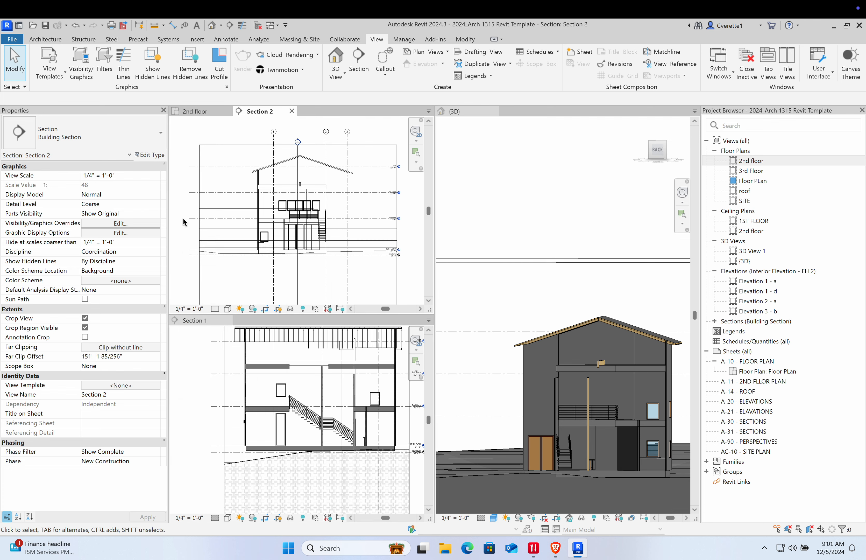
pyautogui.click(123, 233)
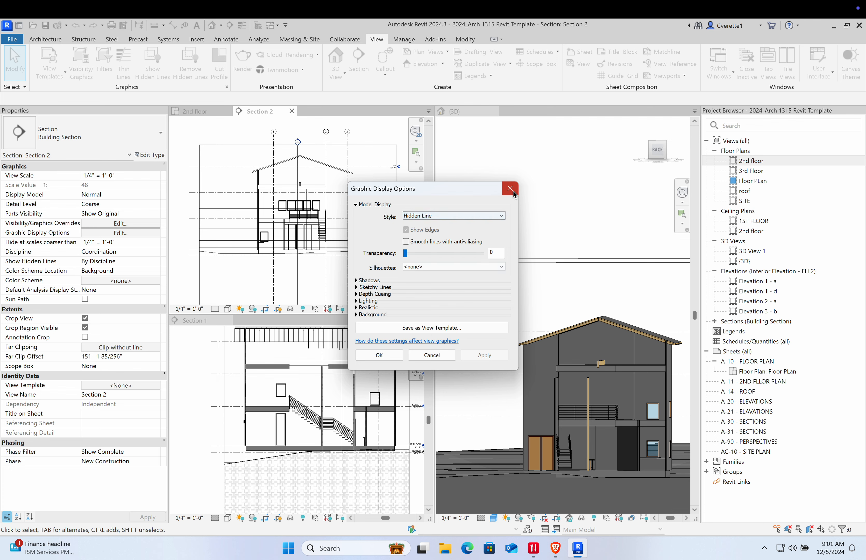
pyautogui.click(511, 189)
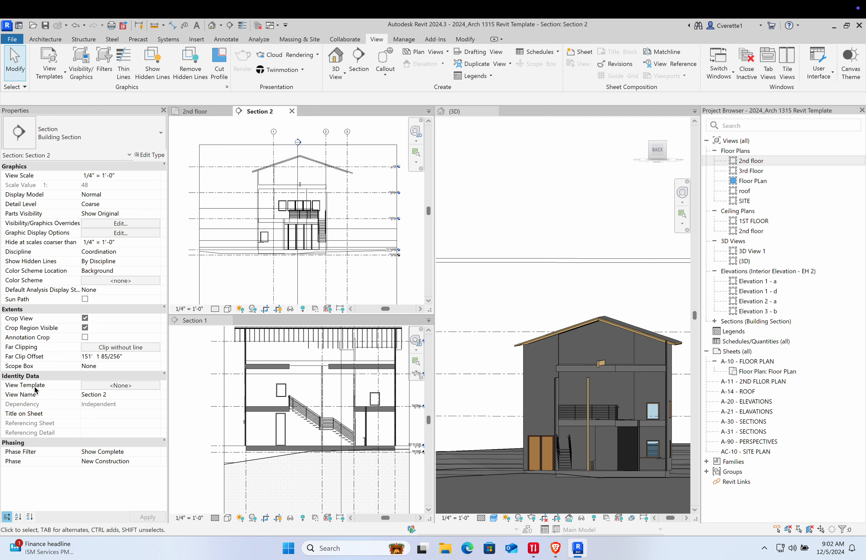
# Assign the EH - Shadows view template to Section 2
pyautogui.click(101, 385)
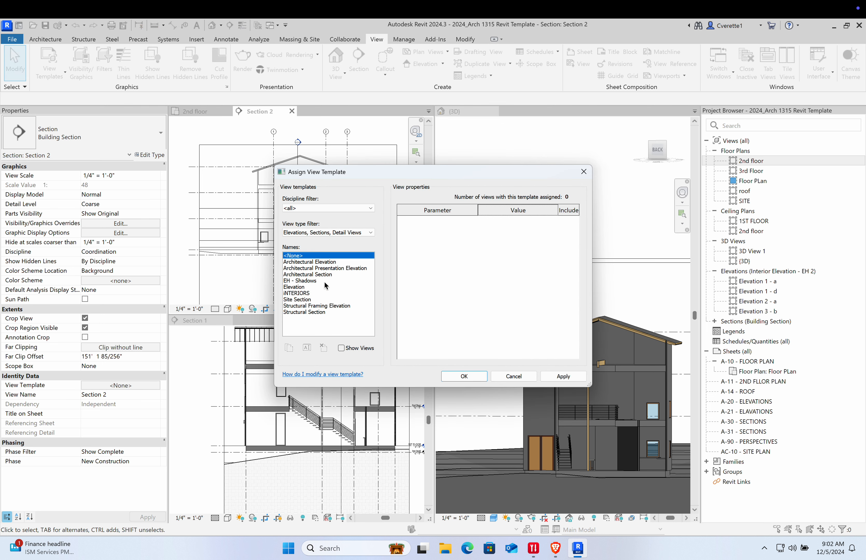
pyautogui.click(295, 280)
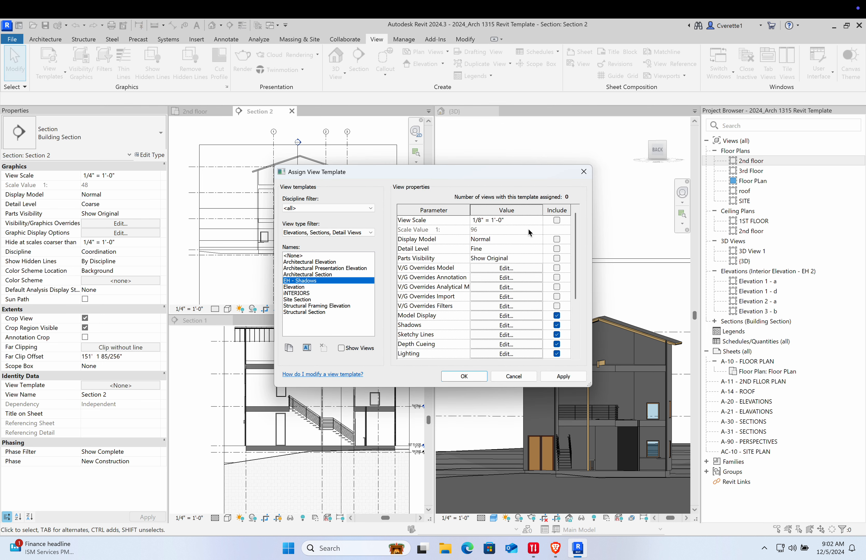
pyautogui.moveTo(577, 233); pyautogui.dragTo(582, 286)
pyautogui.click(557, 378)
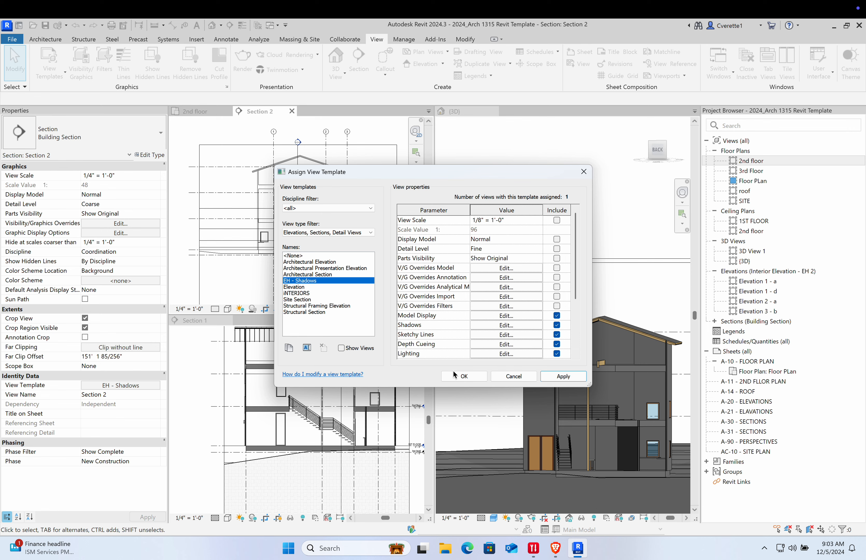
pyautogui.click(459, 375)
# Set Section 2's detail level to Fine, then compare it with Section 1 and check its assigned view template
pyautogui.click(216, 309)
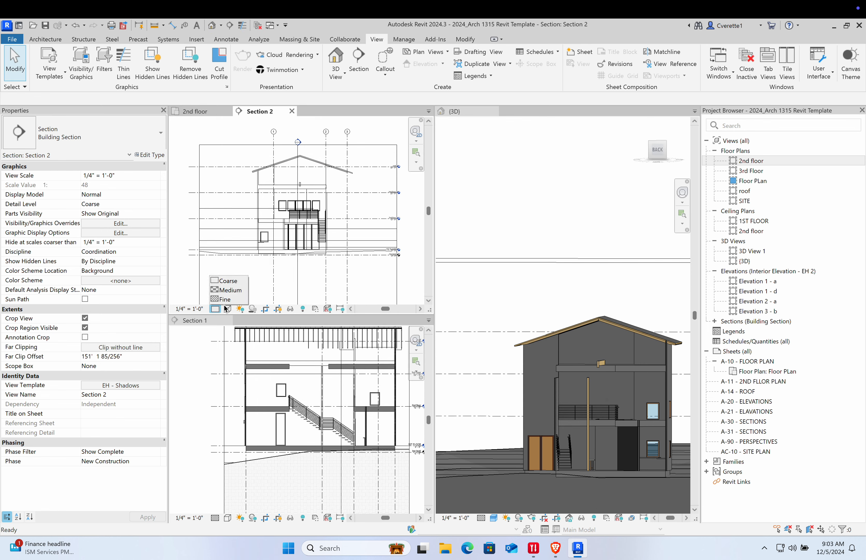
pyautogui.click(223, 299)
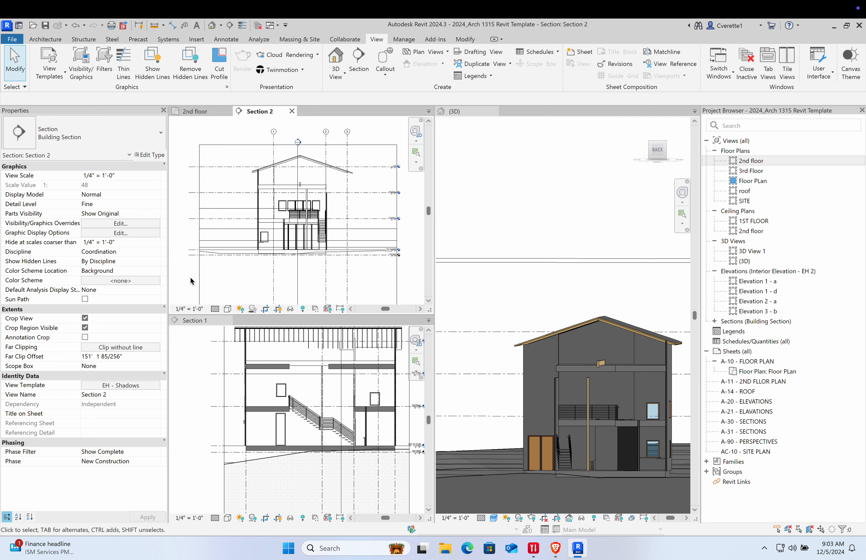
pyautogui.click(192, 361)
pyautogui.click(191, 266)
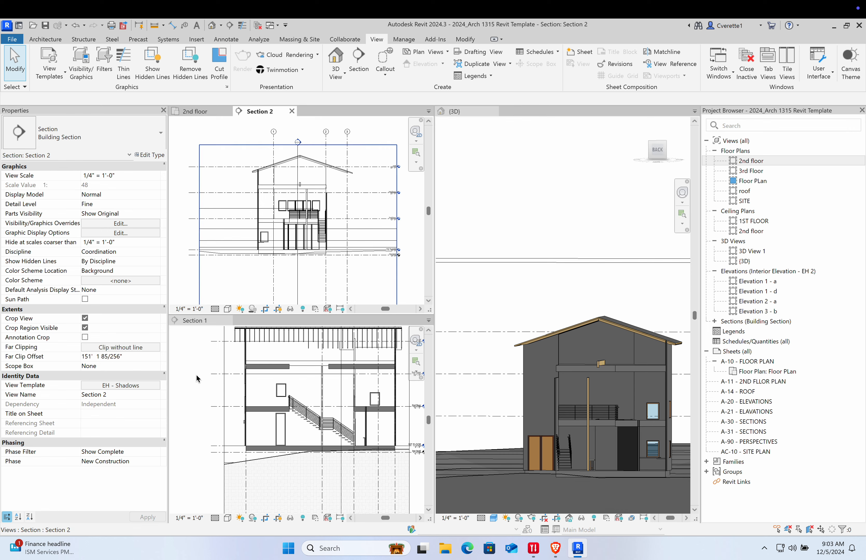
pyautogui.click(197, 377)
pyautogui.click(189, 266)
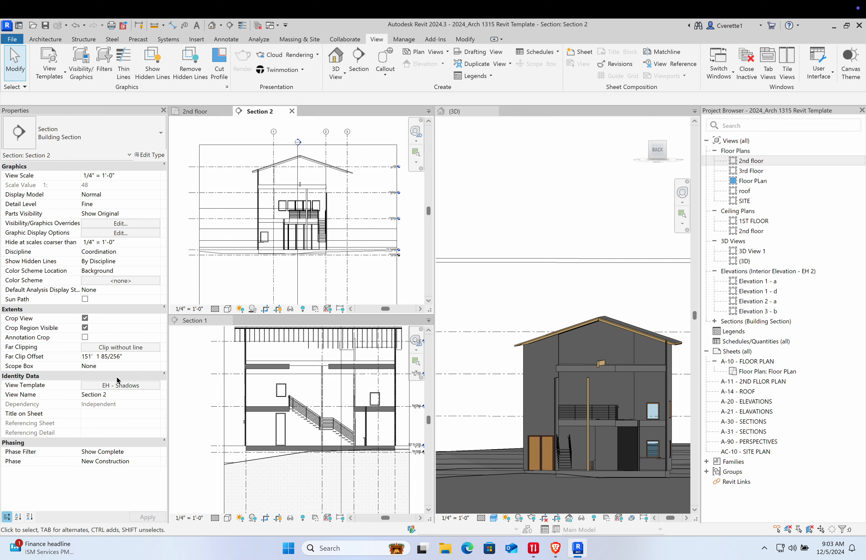
pyautogui.click(115, 385)
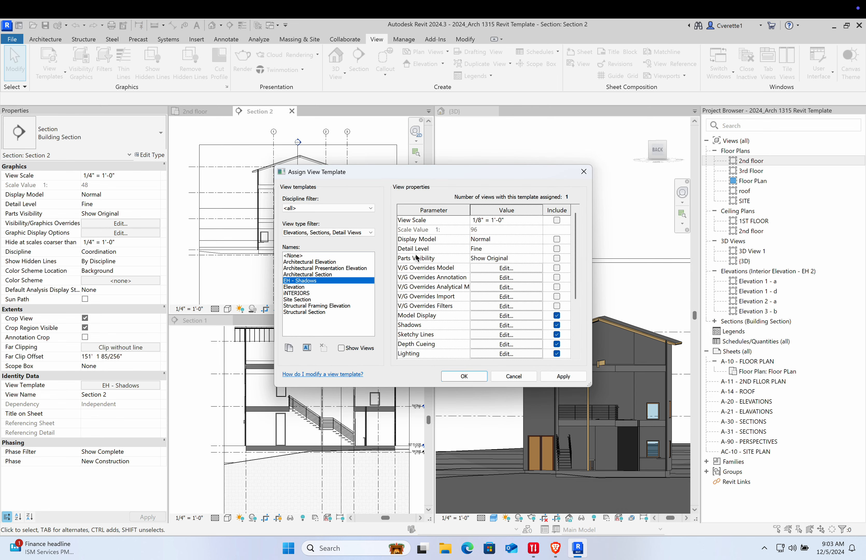
pyautogui.click(584, 172)
# Save Section 1's graphic display settings as a new view template named Test
pyautogui.click(184, 397)
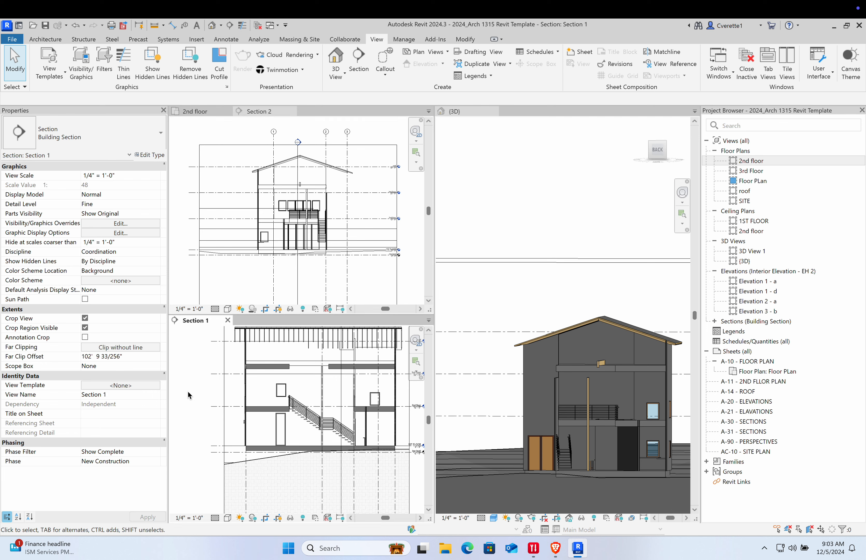
pyautogui.click(131, 233)
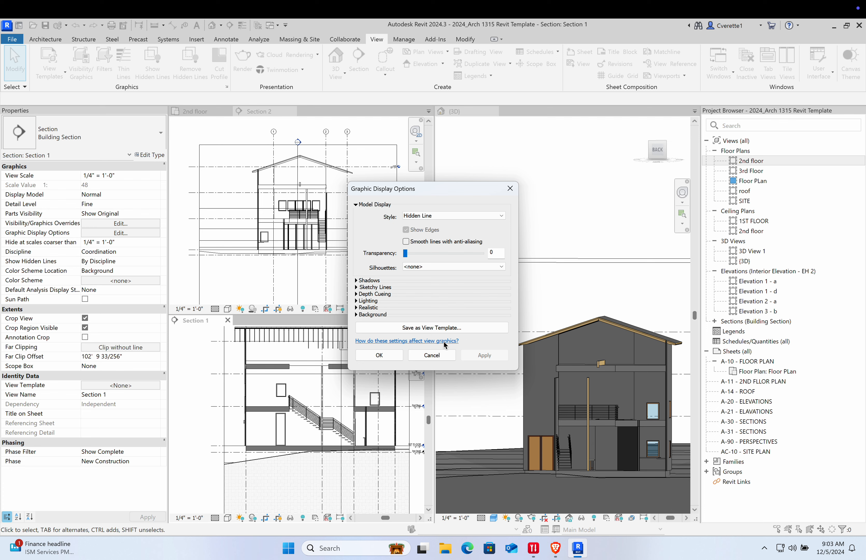
pyautogui.click(425, 328)
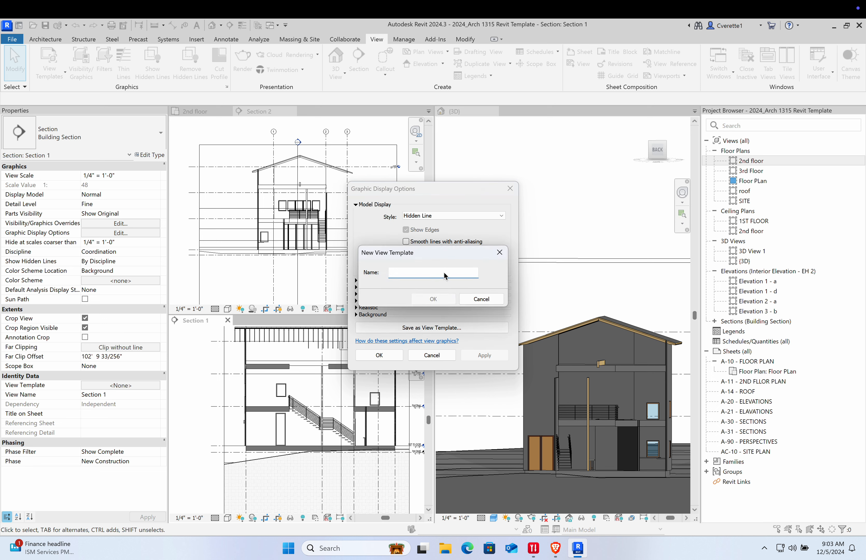
pyautogui.write('Test')
pyautogui.click(450, 300)
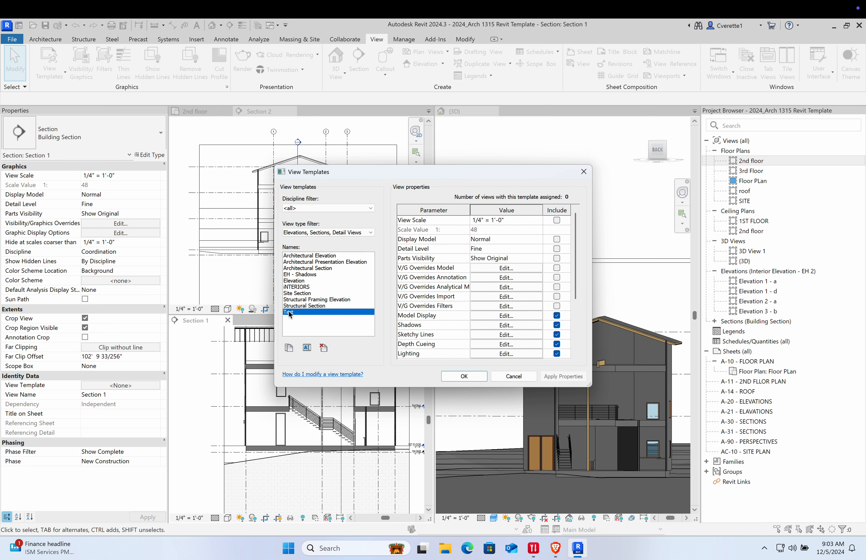
pyautogui.click(483, 377)
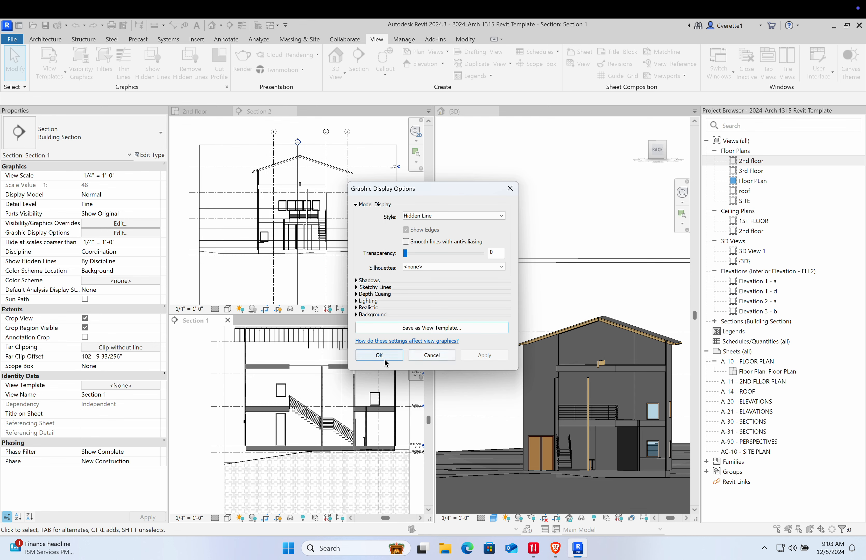
pyautogui.click(385, 353)
# Assign the Test view template to Section 2 and inspect how its cut walls and floors are drawn
pyautogui.hotkey('ctrl', 'Tab')
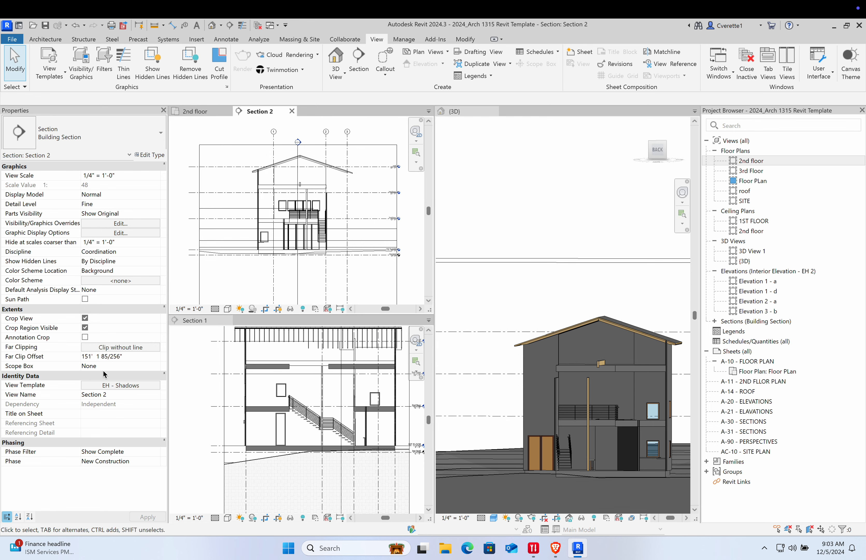
pyautogui.click(140, 395)
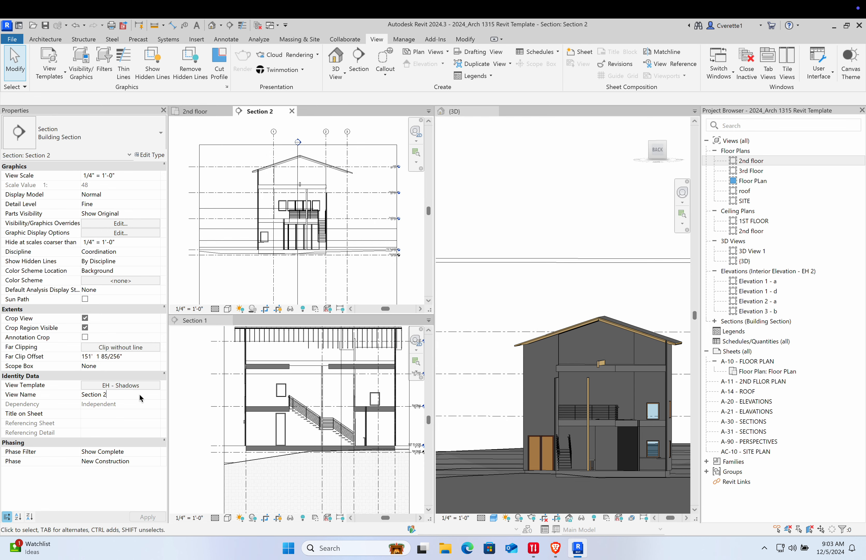
pyautogui.click(158, 397)
pyautogui.click(153, 386)
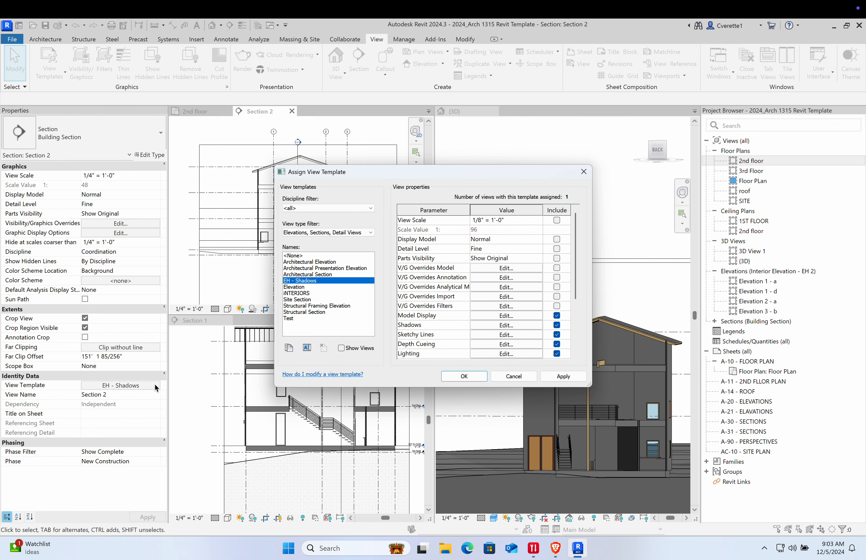
pyautogui.click(291, 319)
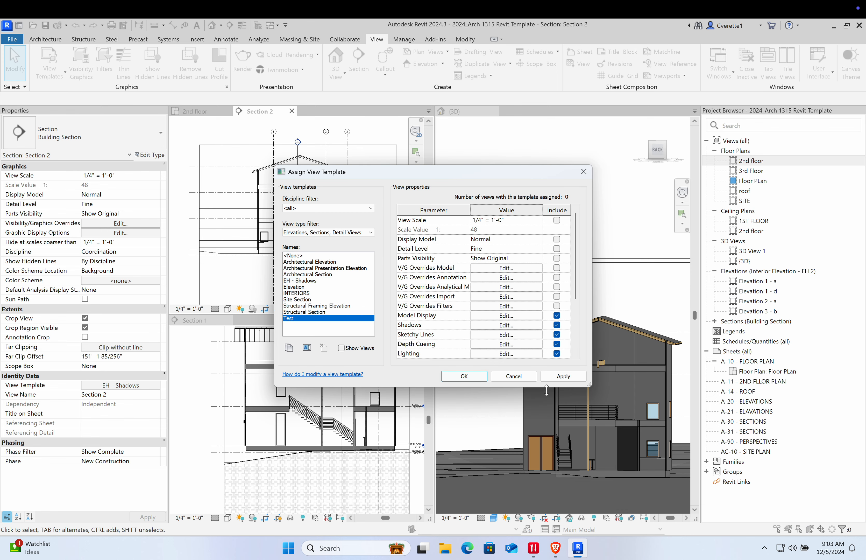
pyautogui.click(564, 377)
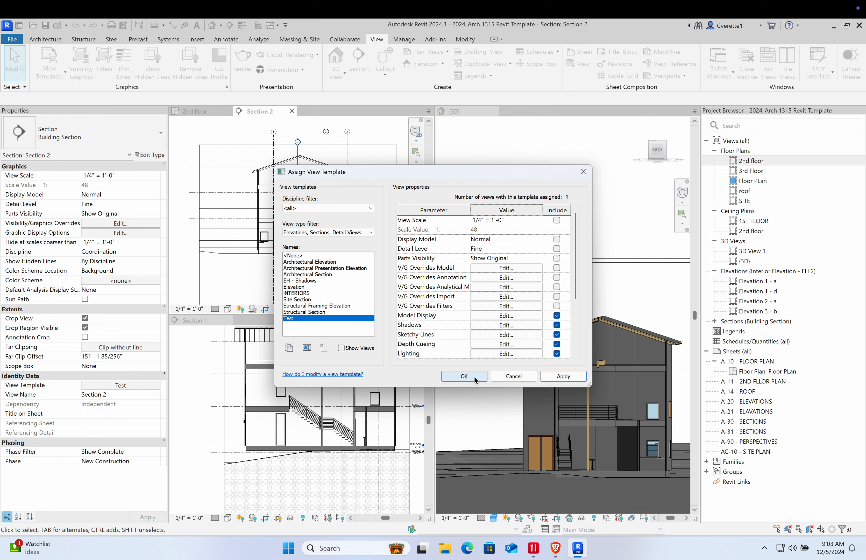
pyautogui.click(464, 376)
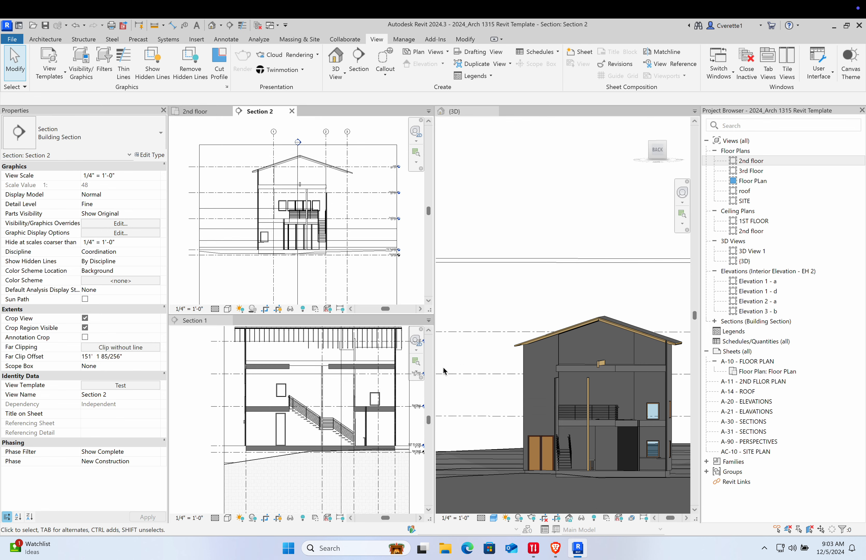
pyautogui.scroll(3, 380, 250)
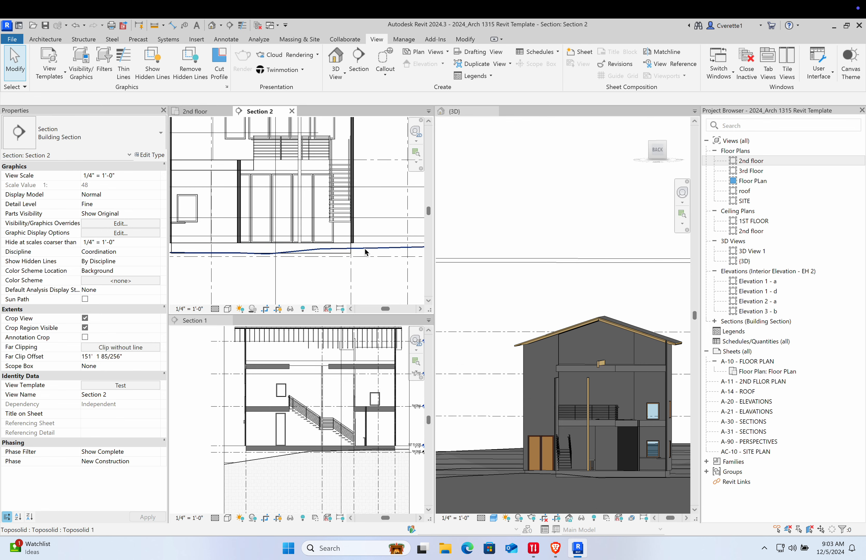
pyautogui.scroll(-4, 363, 251)
pyautogui.scroll(5, 317, 201)
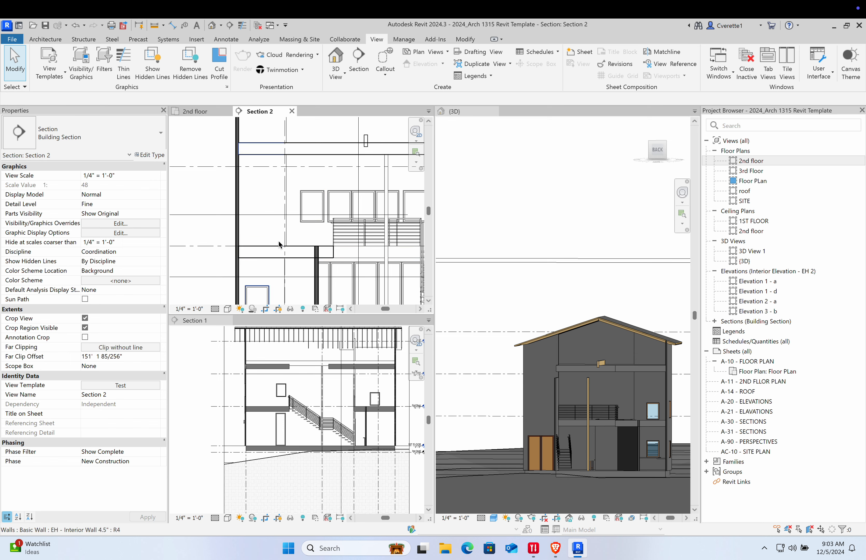
# Override the cut patterns of all model categories in Section 2 with a solid foreground fill in grey RGB 128-128-128
pyautogui.scroll(-3, 282, 219)
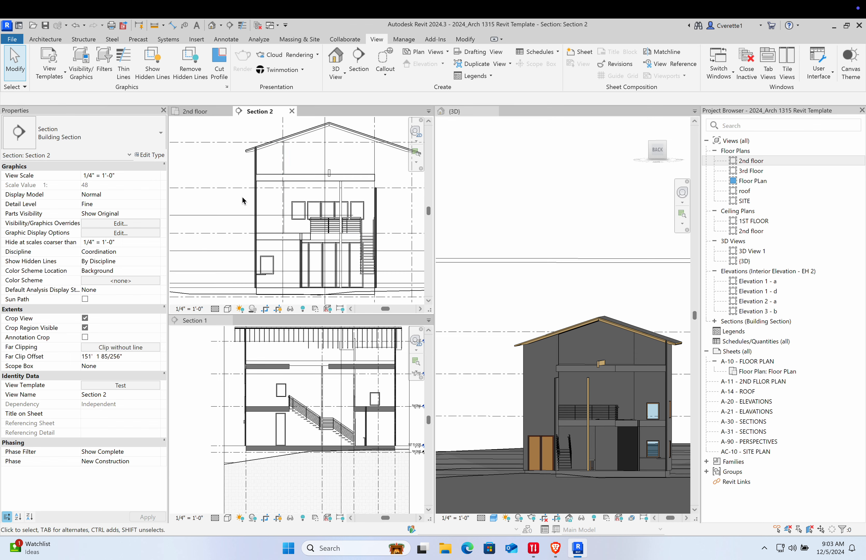
pyautogui.press('v')
pyautogui.press('v')
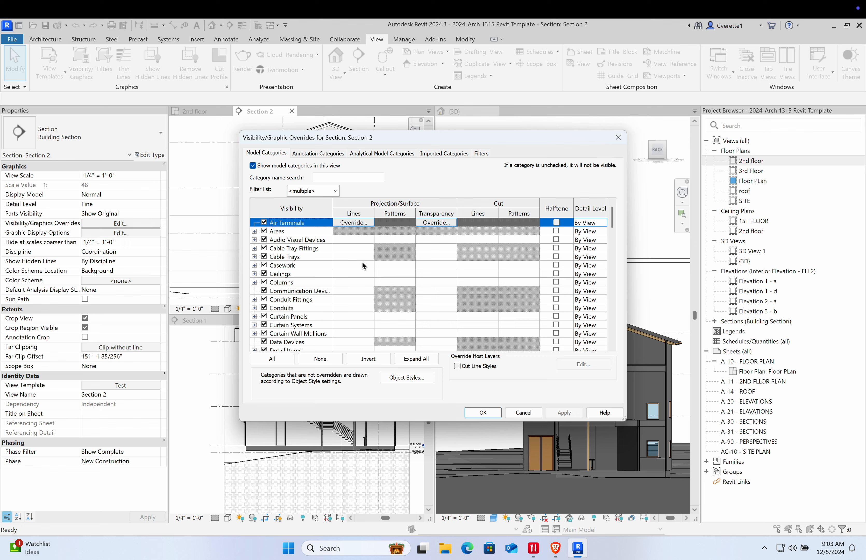
pyautogui.scroll(-20, 349, 266)
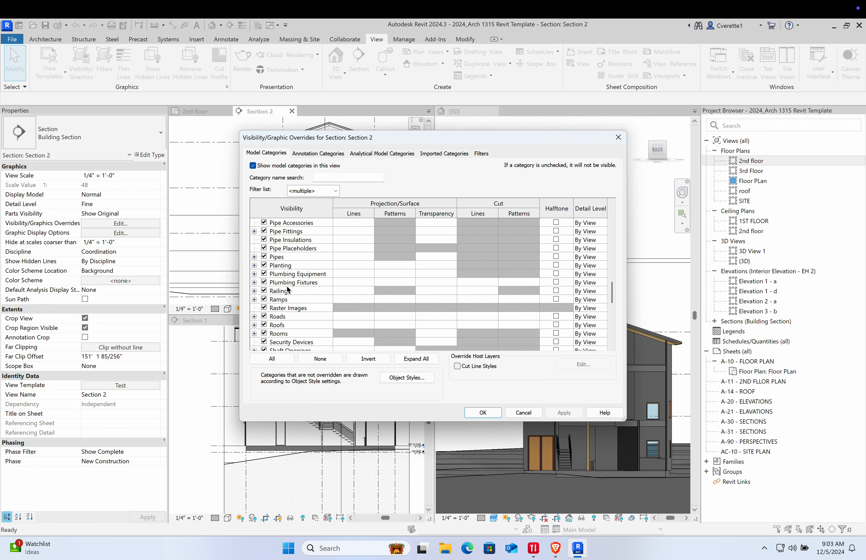
pyautogui.scroll(-3, 287, 300)
pyautogui.click(283, 333)
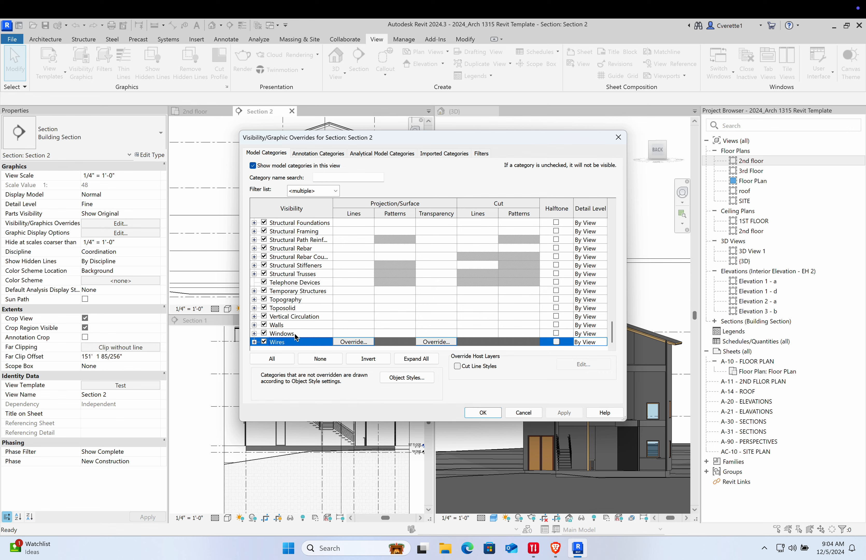
pyautogui.press('super')
pyautogui.press('Escape')
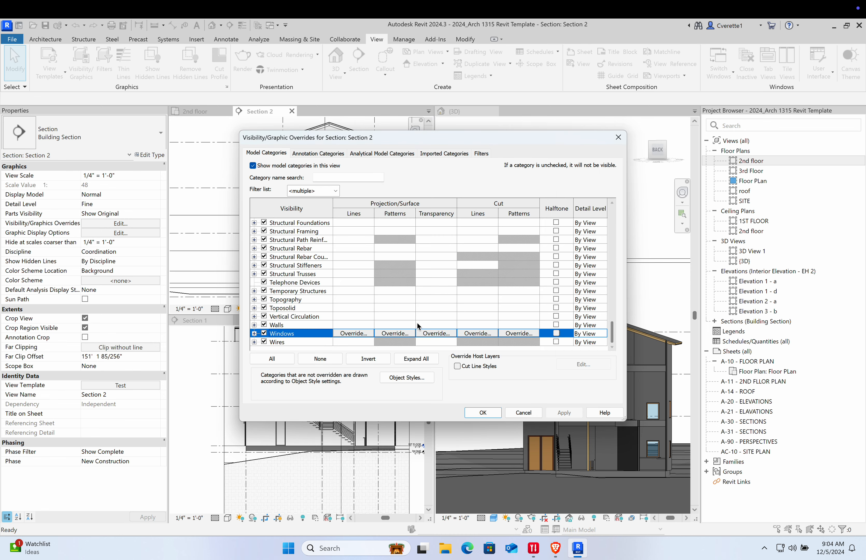
pyautogui.click(305, 325)
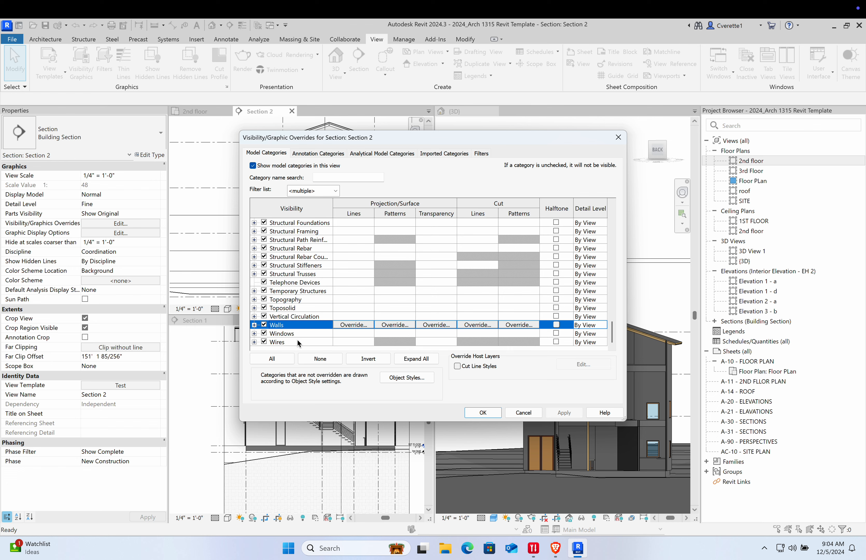
pyautogui.keyDown('shift'); pyautogui.click(294, 332); pyautogui.keyUp('shift')
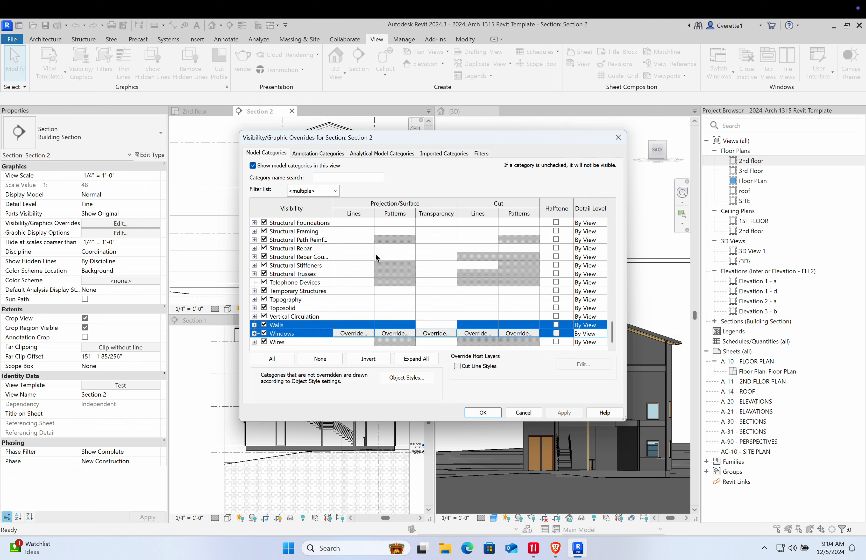
pyautogui.scroll(15, 336, 261)
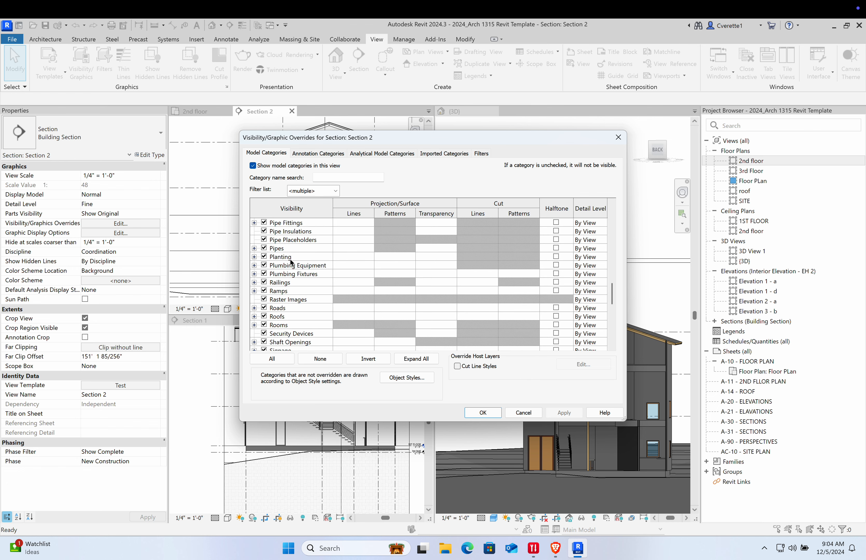
pyautogui.scroll(6, 291, 262)
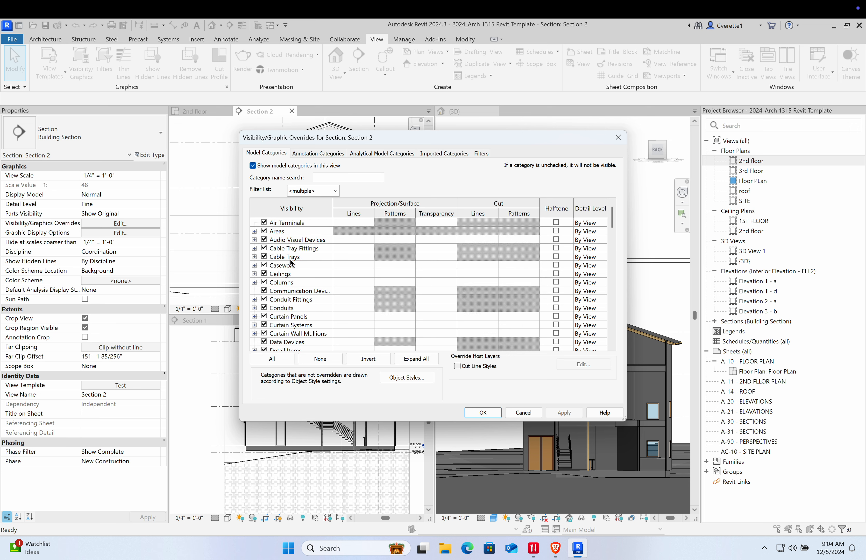
pyautogui.keyDown('shift'); pyautogui.click(285, 222); pyautogui.keyUp('shift')
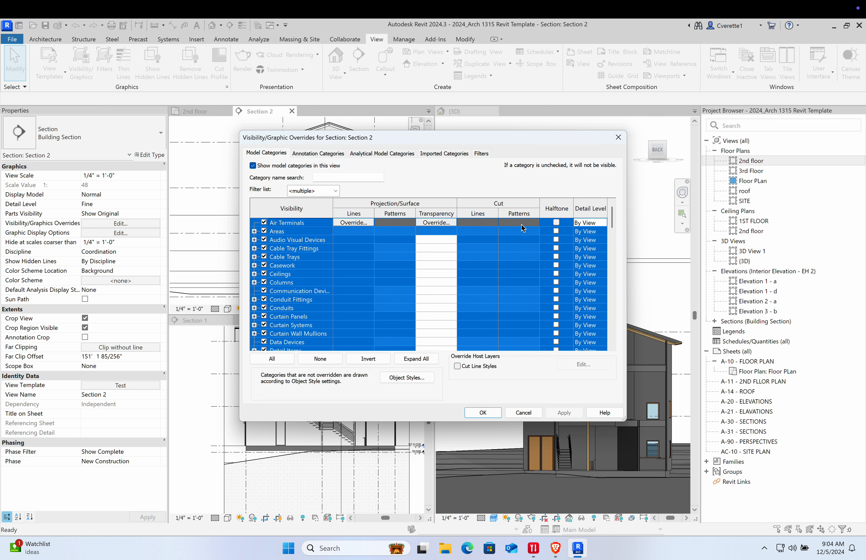
pyautogui.click(515, 239)
pyautogui.click(514, 239)
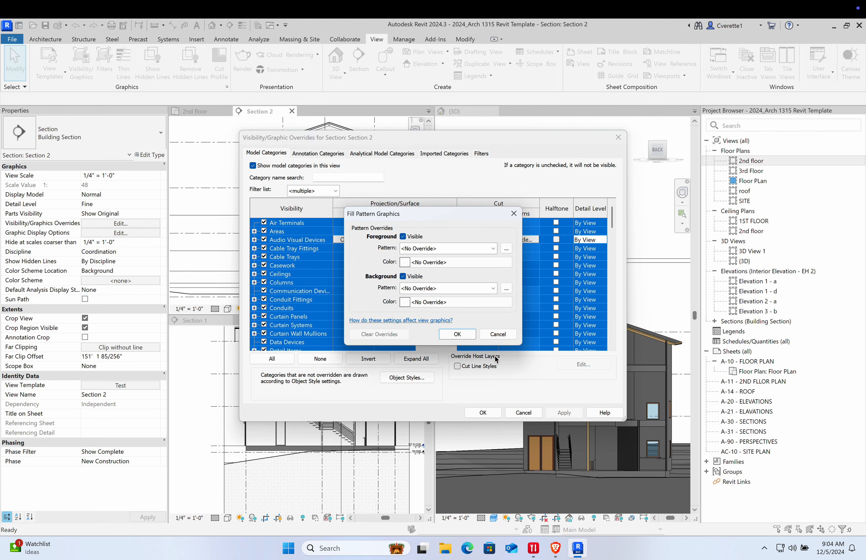
pyautogui.click(466, 251)
pyautogui.click(482, 266)
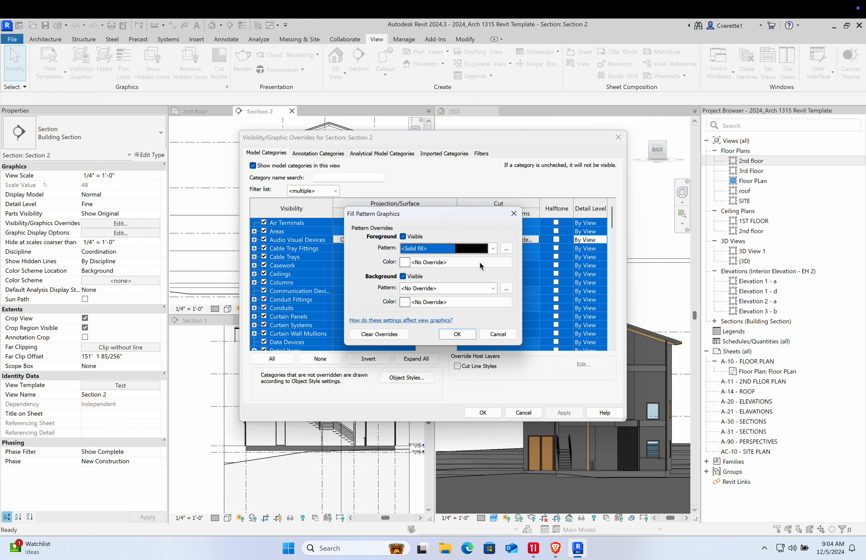
pyautogui.click(452, 263)
pyautogui.click(367, 270)
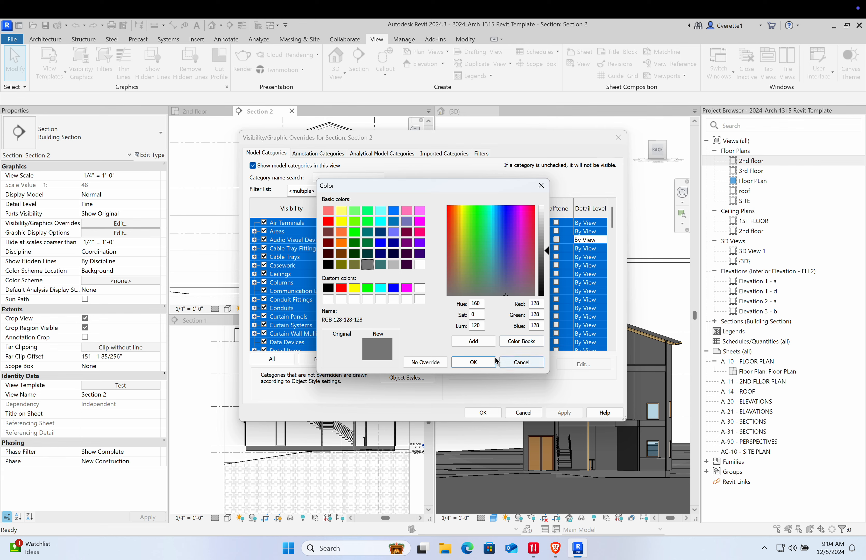
pyautogui.click(473, 360)
pyautogui.click(471, 334)
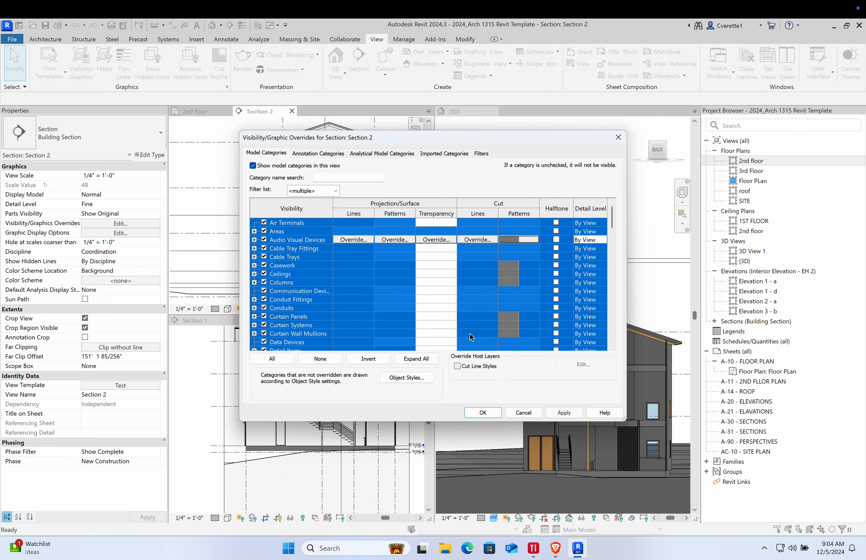
pyautogui.click(562, 413)
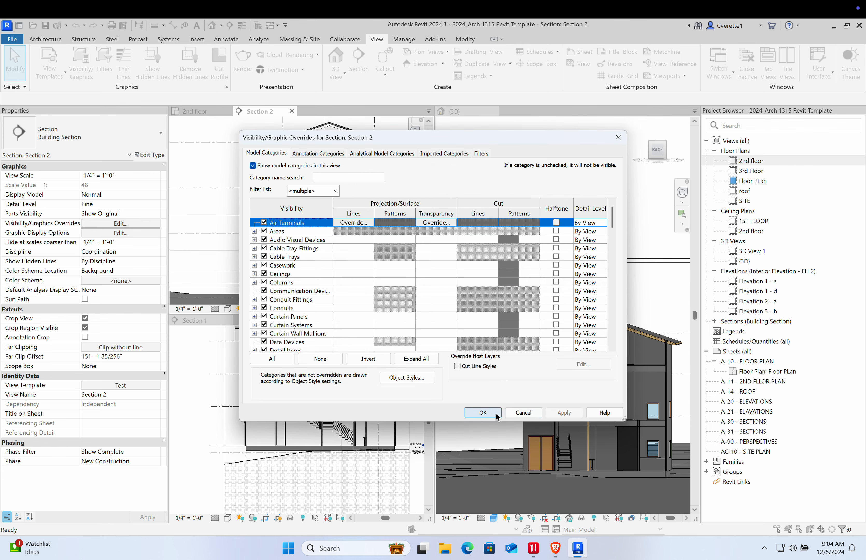
pyautogui.click(488, 412)
# Inspect the cut floors, roof and terrain in Section 2 and check the graphic override choices for the 2nd floor slab
pyautogui.scroll(-3, 269, 268)
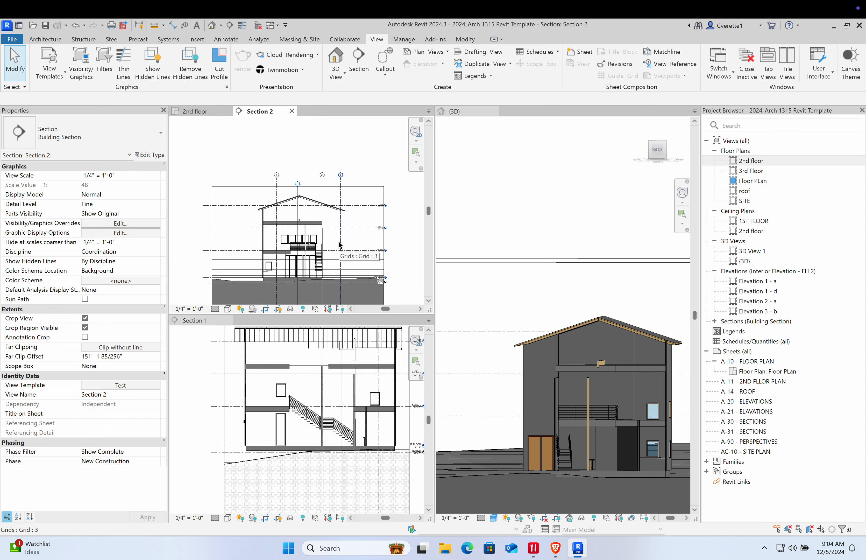
pyautogui.scroll(5, 296, 250)
pyautogui.scroll(-3, 296, 249)
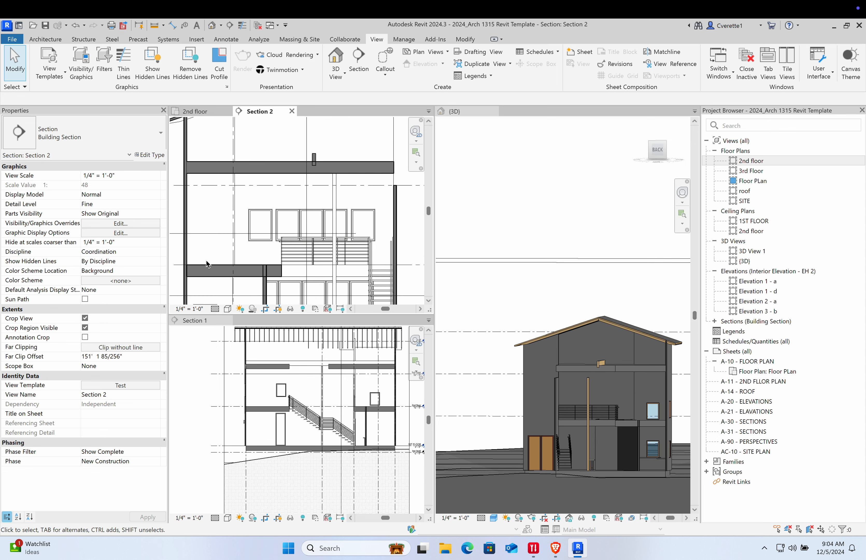
pyautogui.rightClick(210, 267)
pyautogui.moveTo(276, 321)
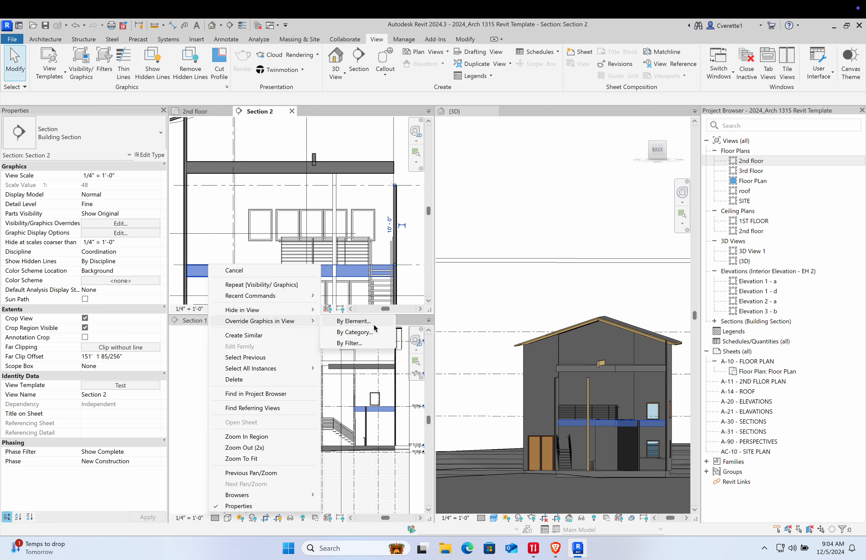
pyautogui.click(217, 215)
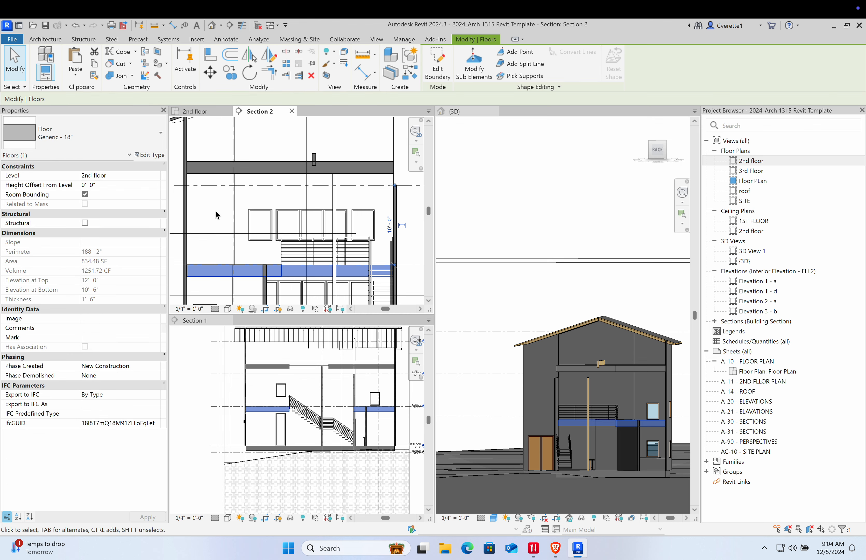
pyautogui.scroll(-5, 245, 197)
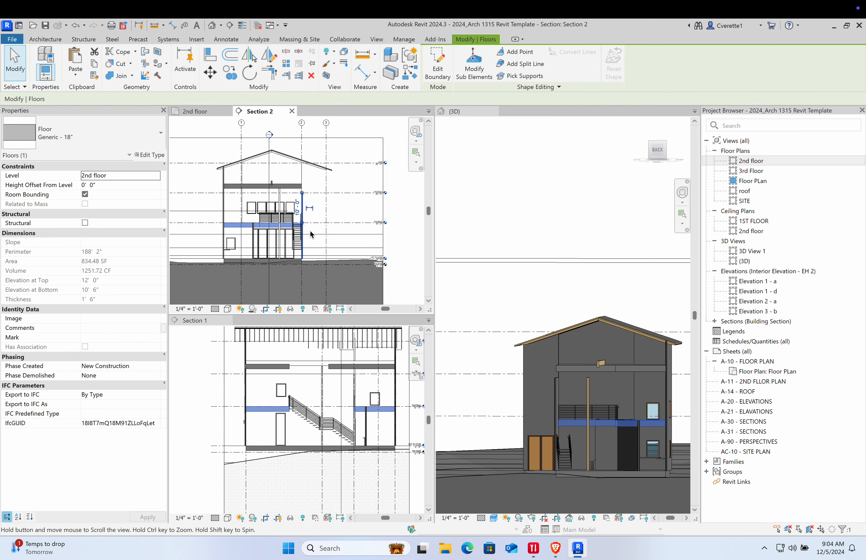
pyautogui.moveTo(311, 235); pyautogui.dragTo(336, 231, button='middle')
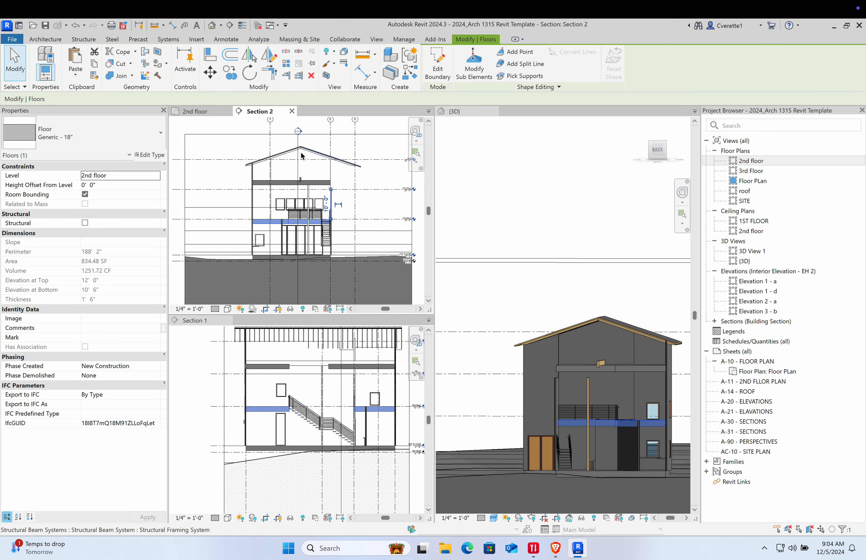
pyautogui.scroll(-1, 240, 175)
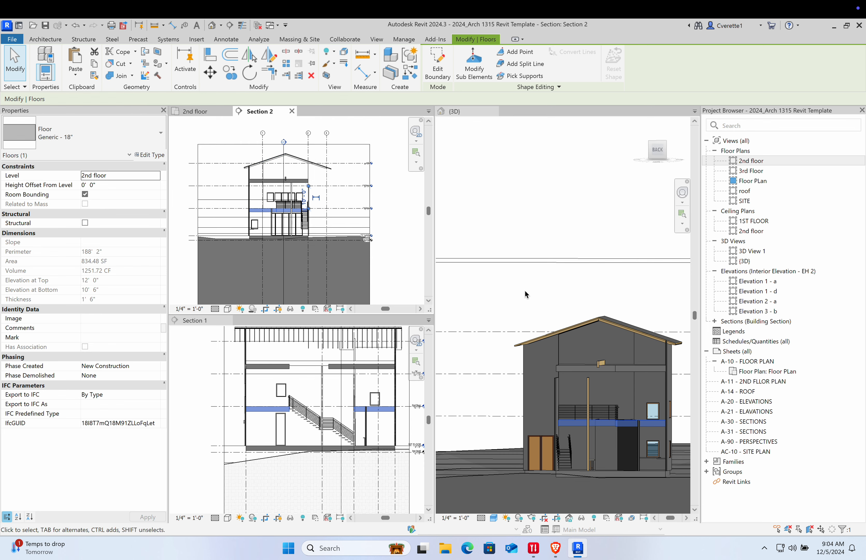
# Open Elevation 1 - a and set its shadow intensity to 16 in the graphic display options' lighting settings
pyautogui.doubleClick(753, 281)
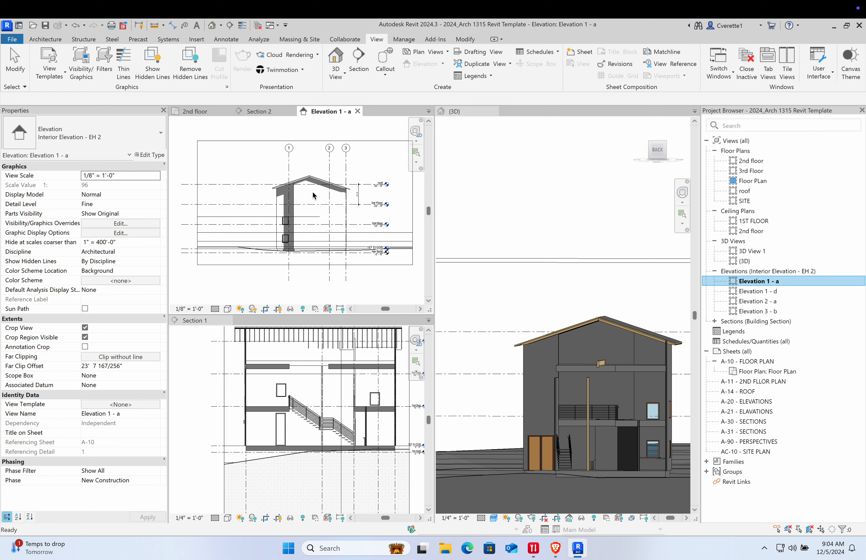
pyautogui.click(269, 160)
pyautogui.click(236, 161)
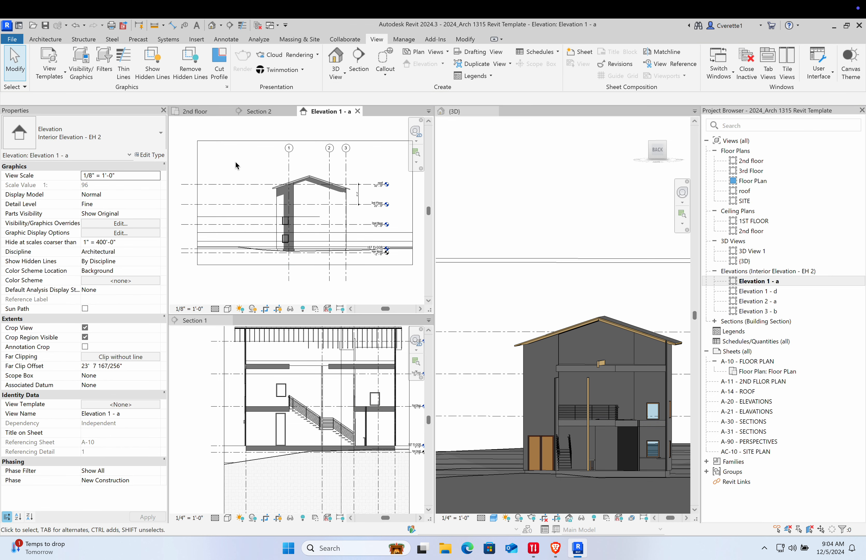
pyautogui.click(120, 233)
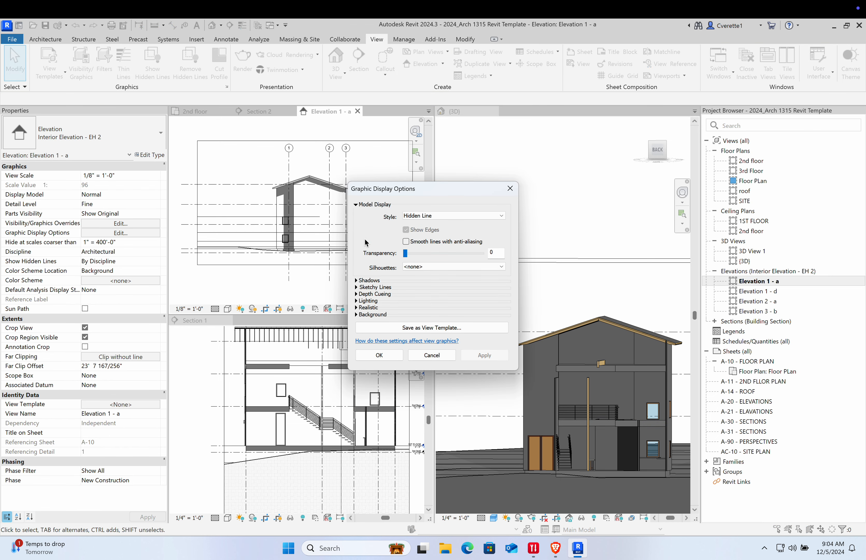
pyautogui.click(356, 302)
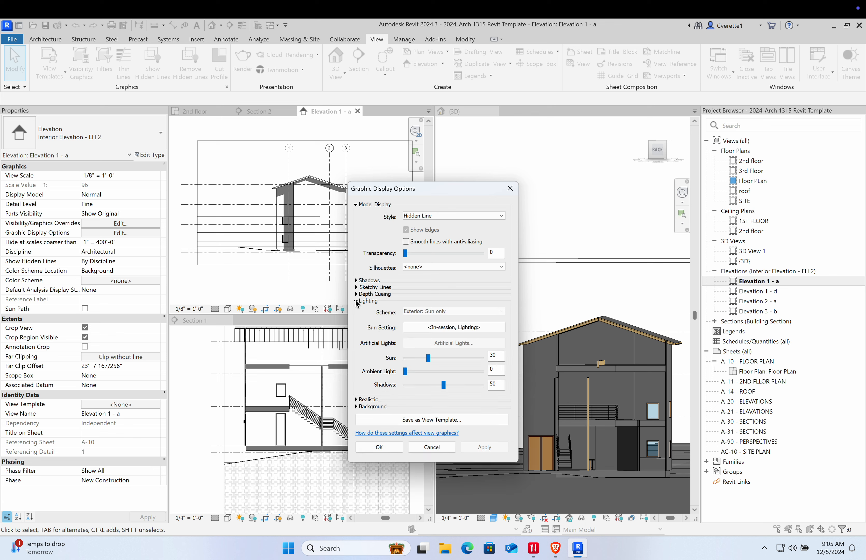
pyautogui.click(488, 384)
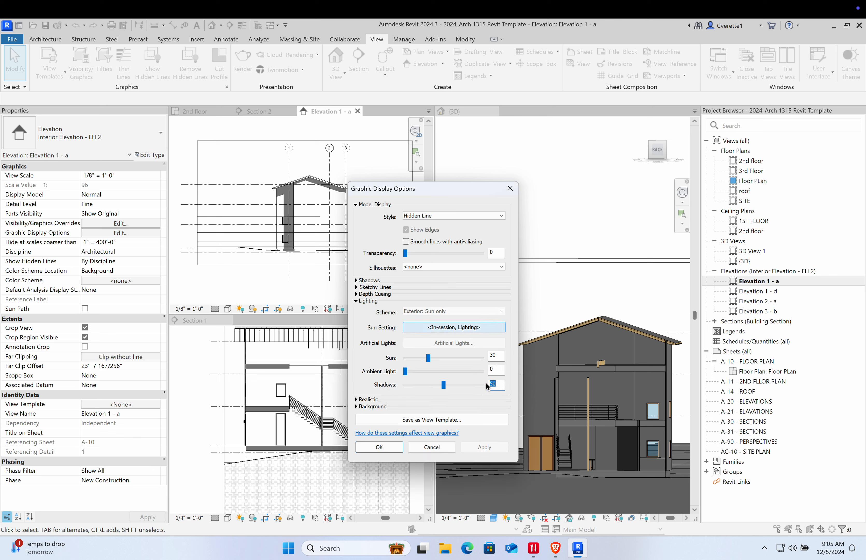
pyautogui.write('16')
pyautogui.click(401, 450)
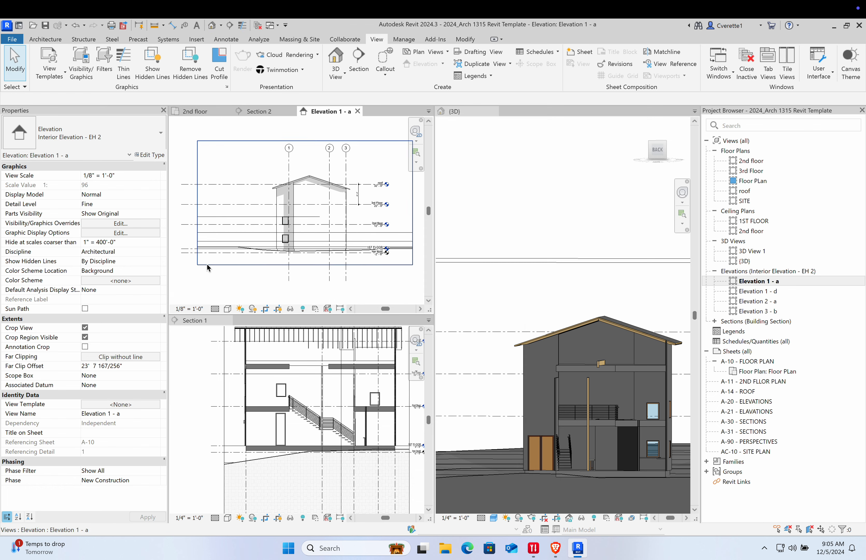
# Close the {3D} and Section 2 views, leaving Elevation 1 - a and Section 1 open
pyautogui.click(197, 262)
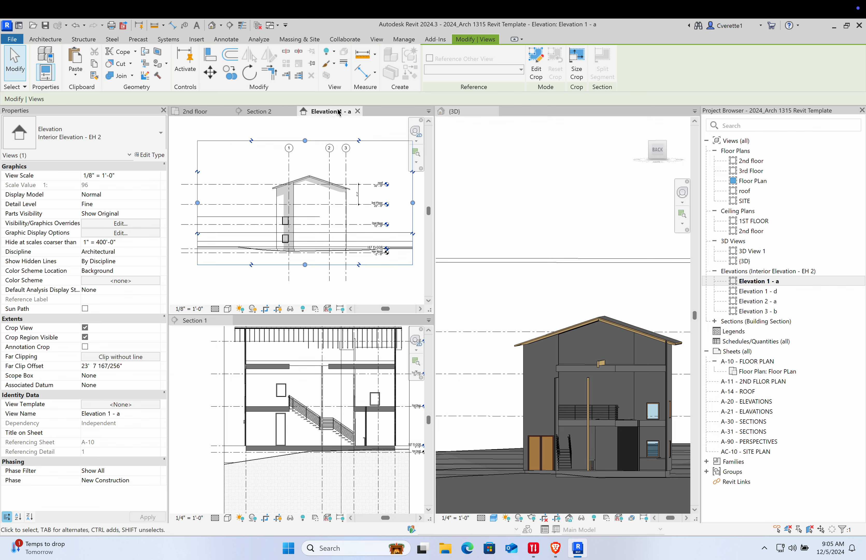
pyautogui.click(496, 112)
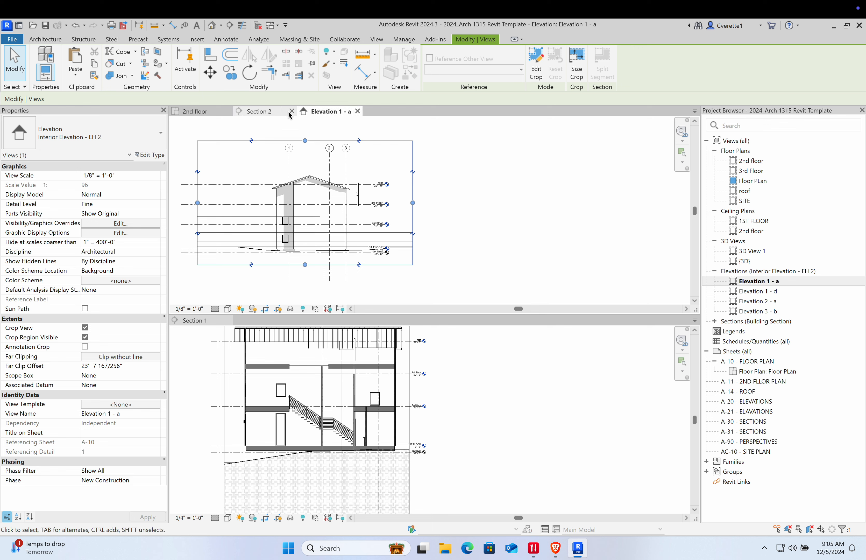
pyautogui.click(291, 111)
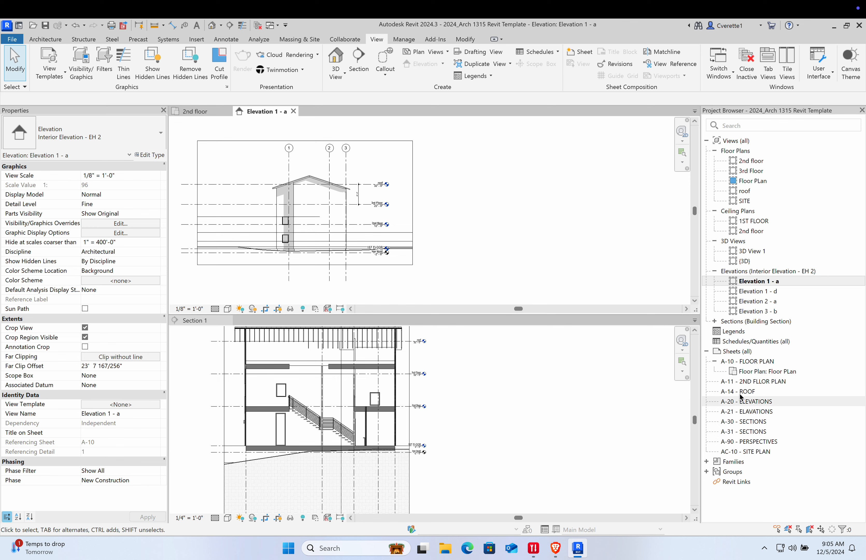
# Open sheets A-10, A-14, A-20 and A-21 in turn and examine their layouts and title block
pyautogui.doubleClick(758, 361)
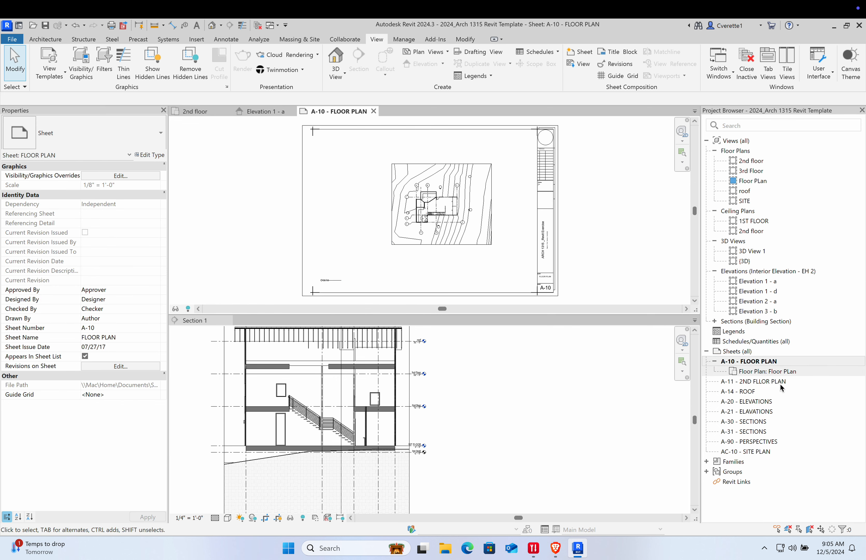
pyautogui.doubleClick(750, 392)
pyautogui.doubleClick(766, 401)
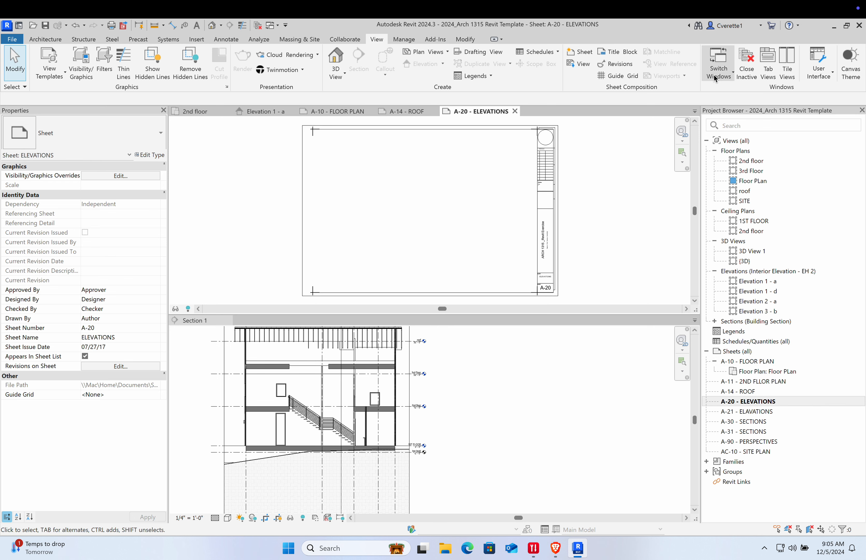
pyautogui.doubleClick(759, 411)
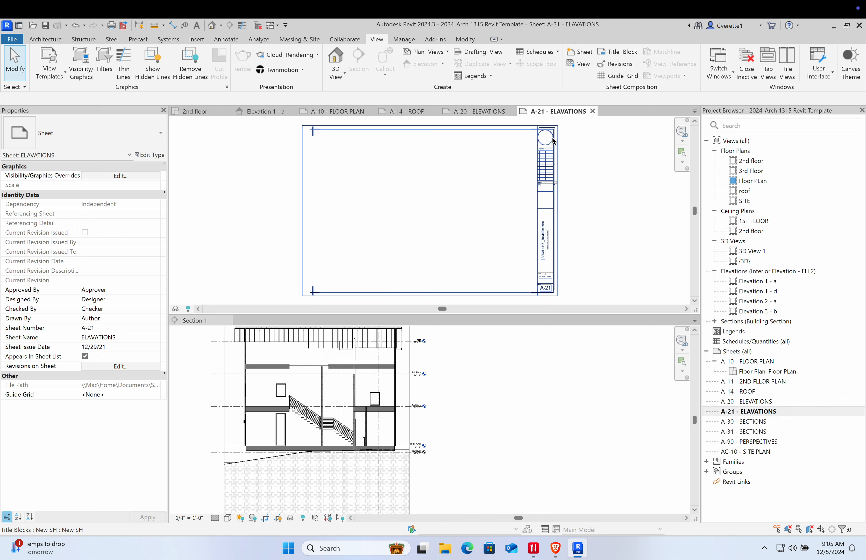
pyautogui.scroll(3, 553, 141)
pyautogui.scroll(-3, 566, 220)
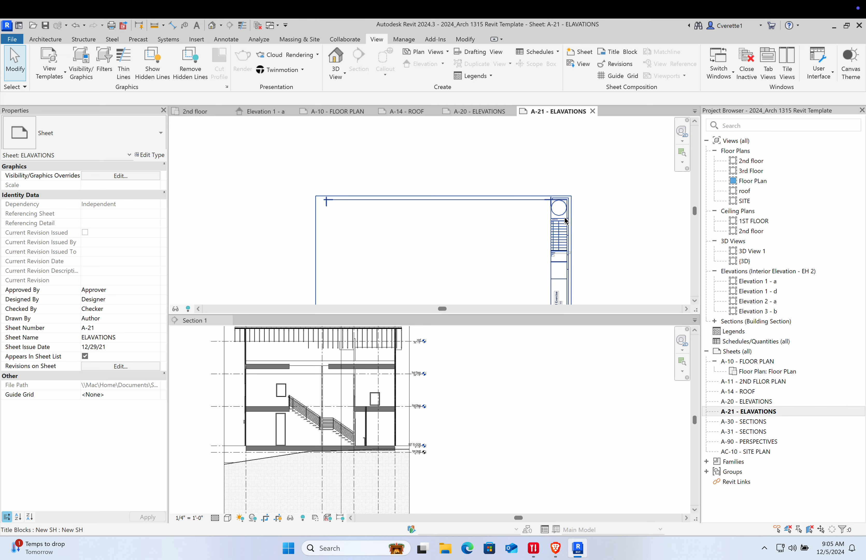
# Open the sheet's title block family for editing and add the text "Pretty cool LLC" inside the circle above the issues table
pyautogui.scroll(2, 567, 221)
pyautogui.click(572, 214)
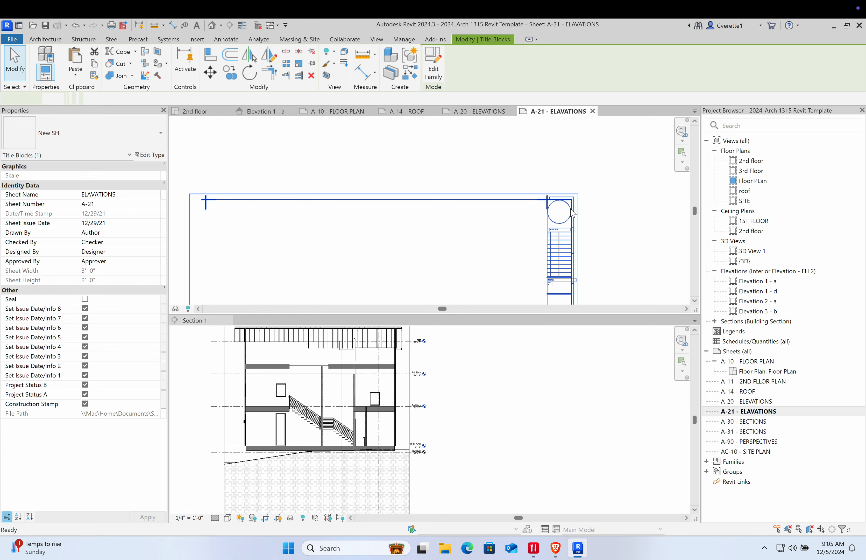
pyautogui.doubleClick(572, 213)
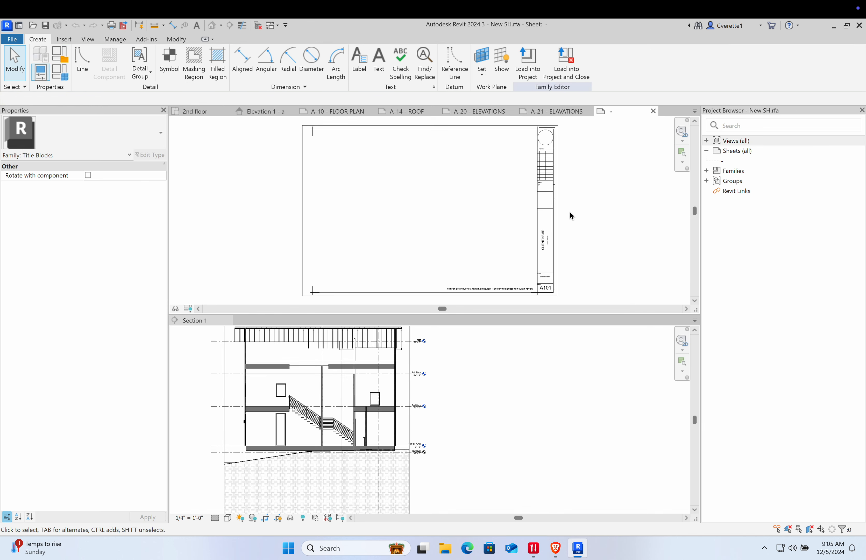
pyautogui.scroll(5, 526, 201)
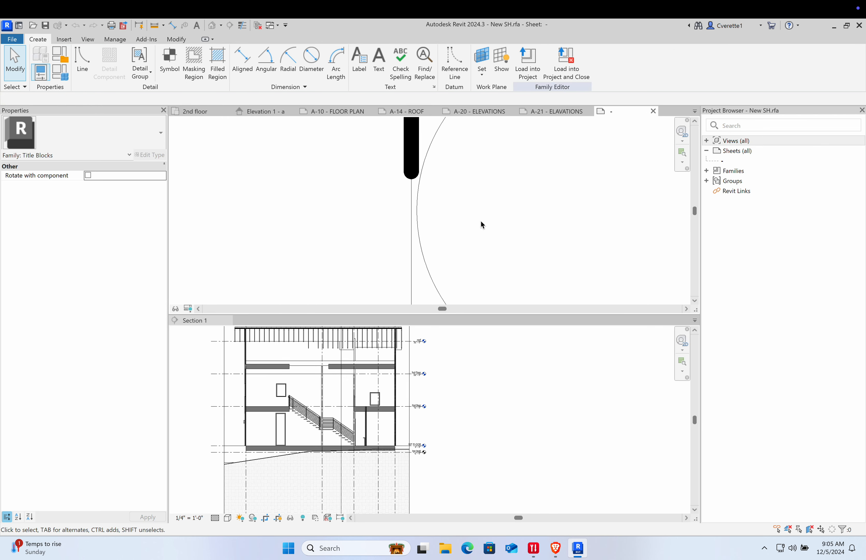
pyautogui.press('t')
pyautogui.press('x')
pyautogui.scroll(-2, 508, 224)
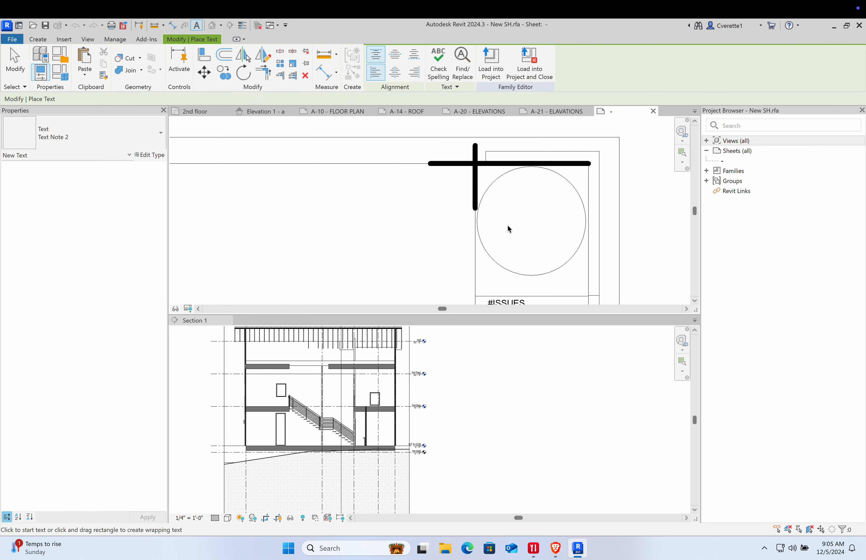
pyautogui.click(521, 218)
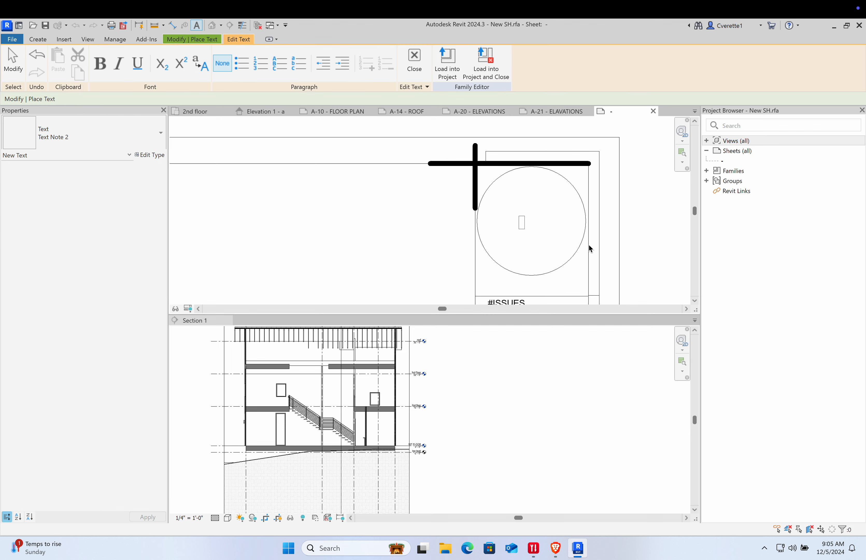
pyautogui.write('Pretty cool LLC')
pyautogui.click(553, 236)
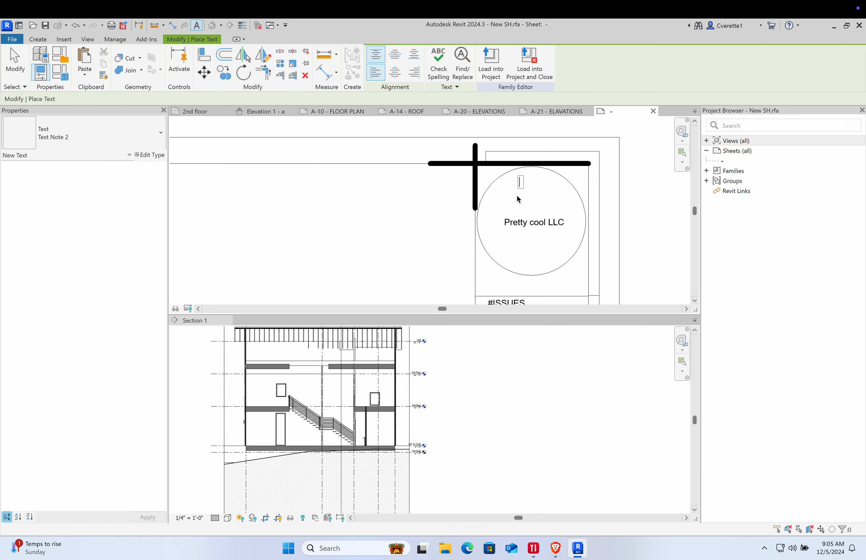
pyautogui.click(520, 182)
# Load the edited title block into the project, overwriting the existing version, and check its circle text on sheets A-21 and A-30
pyautogui.click(448, 60)
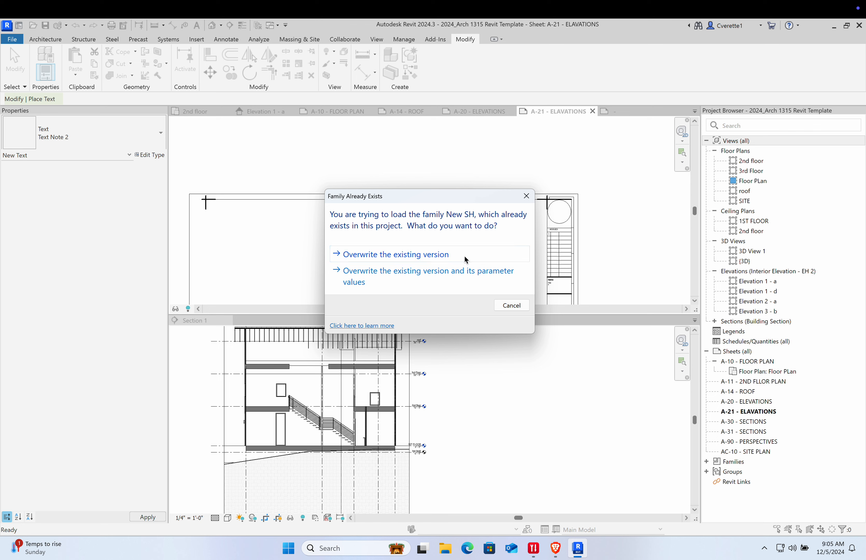
pyautogui.click(452, 254)
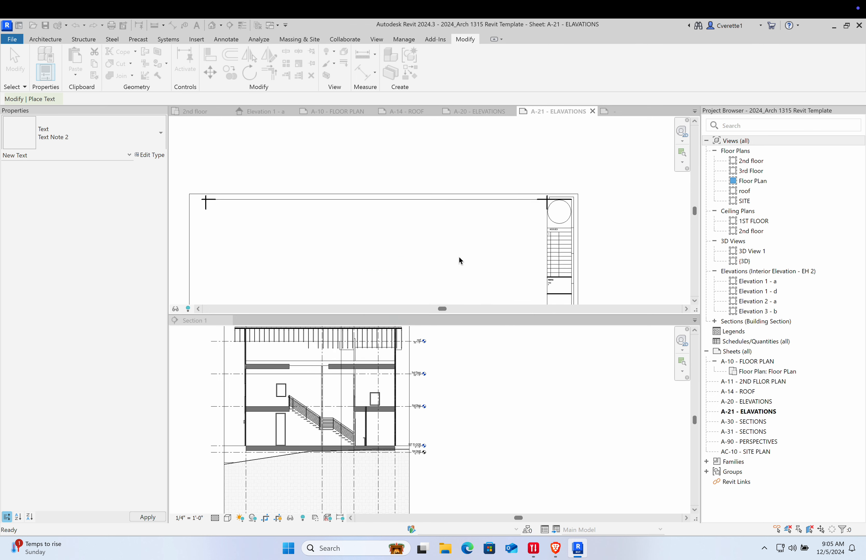
pyautogui.scroll(10, 567, 211)
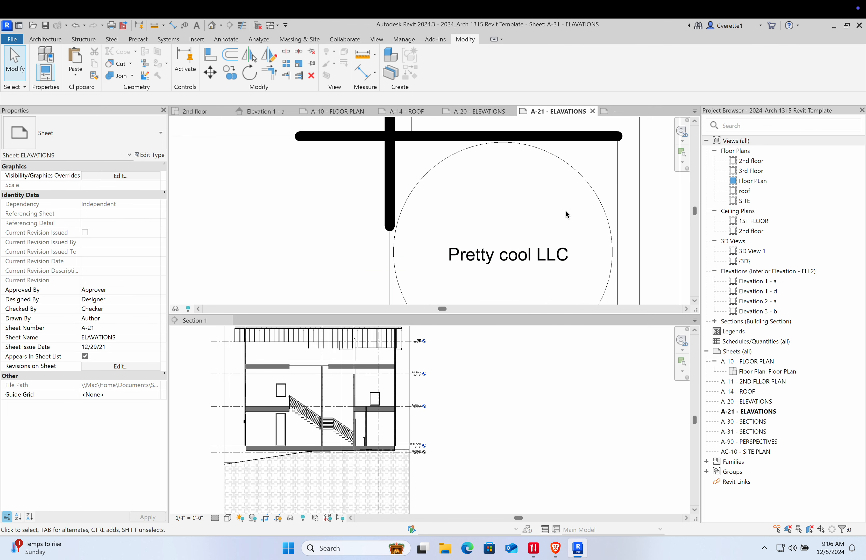
pyautogui.scroll(-8, 566, 212)
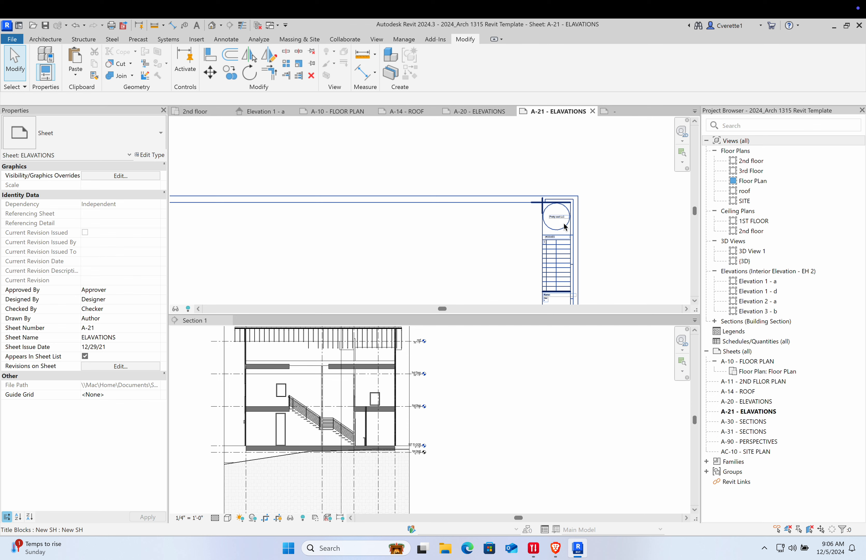
pyautogui.doubleClick(759, 421)
pyautogui.scroll(8, 555, 132)
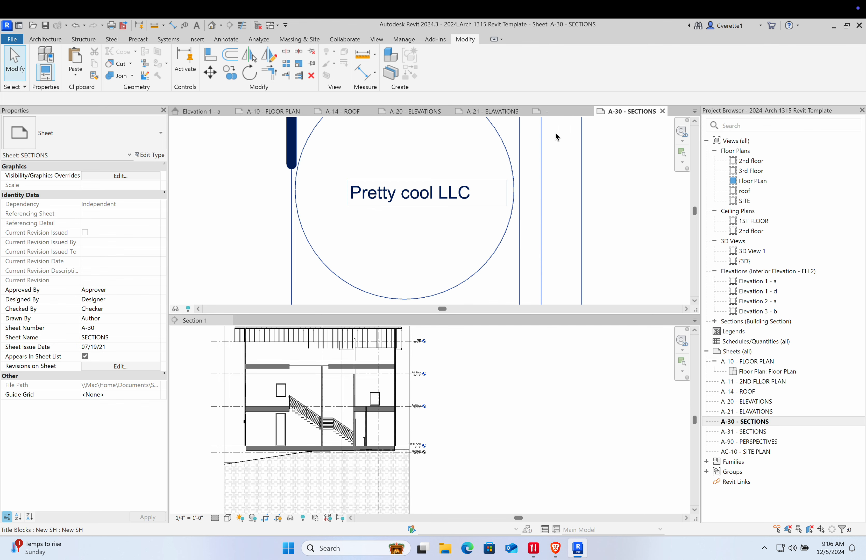
pyautogui.scroll(-3, 557, 138)
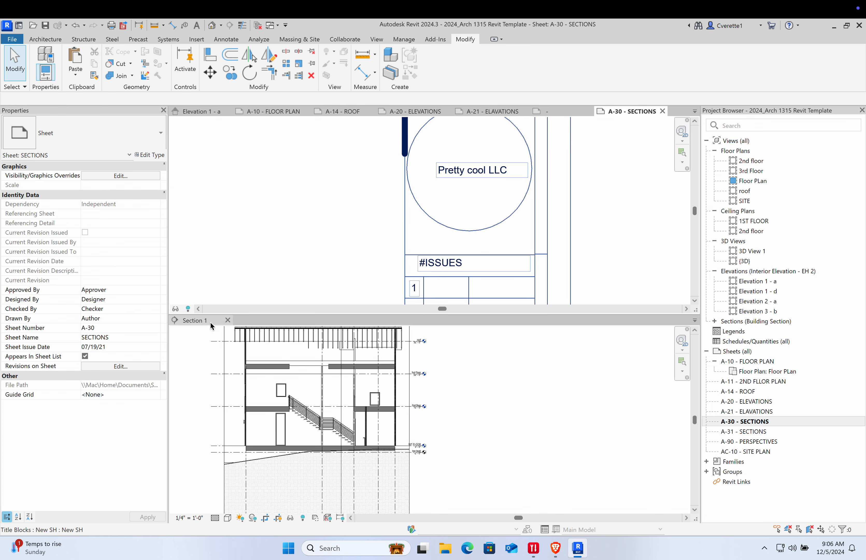
# Close the Section 1 view and sheet A-30
pyautogui.click(228, 320)
pyautogui.scroll(-6, 315, 287)
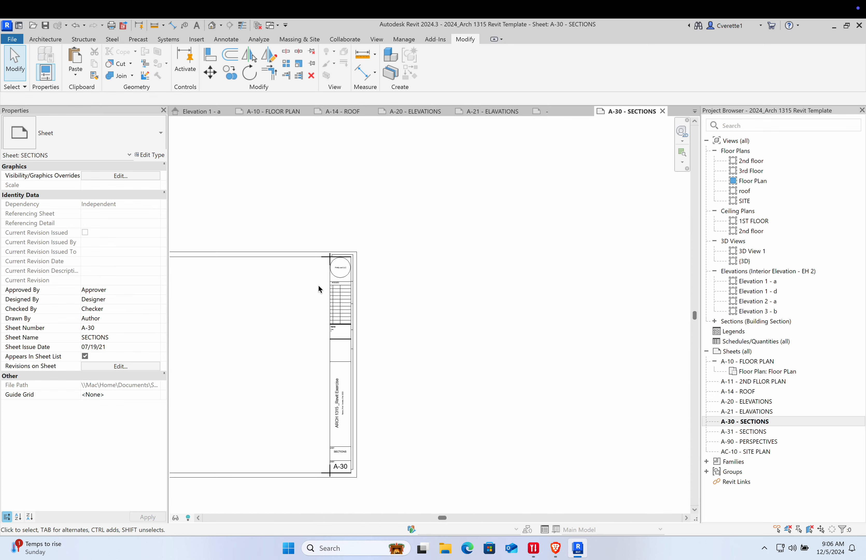
pyautogui.moveTo(318, 284); pyautogui.dragTo(513, 228, button='middle')
pyautogui.click(663, 111)
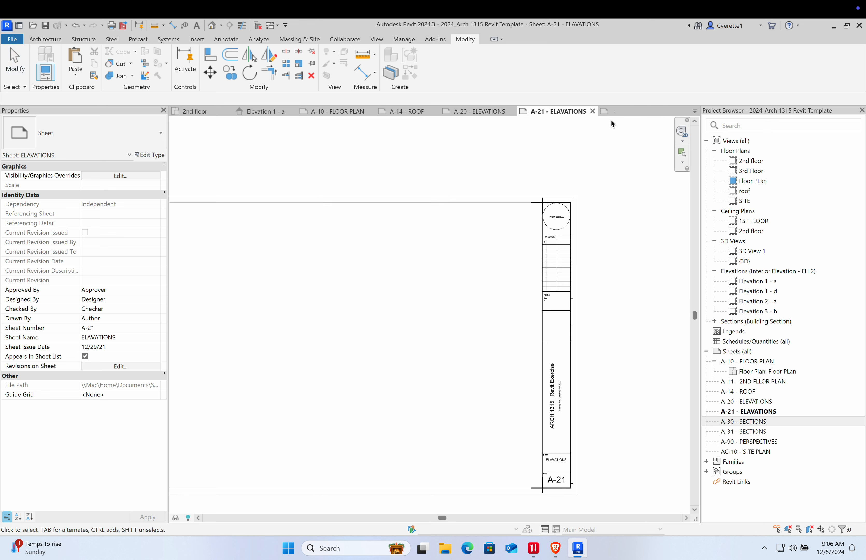
pyautogui.scroll(1, 657, 202)
pyautogui.moveTo(657, 201); pyautogui.dragTo(657, 202, button='middle')
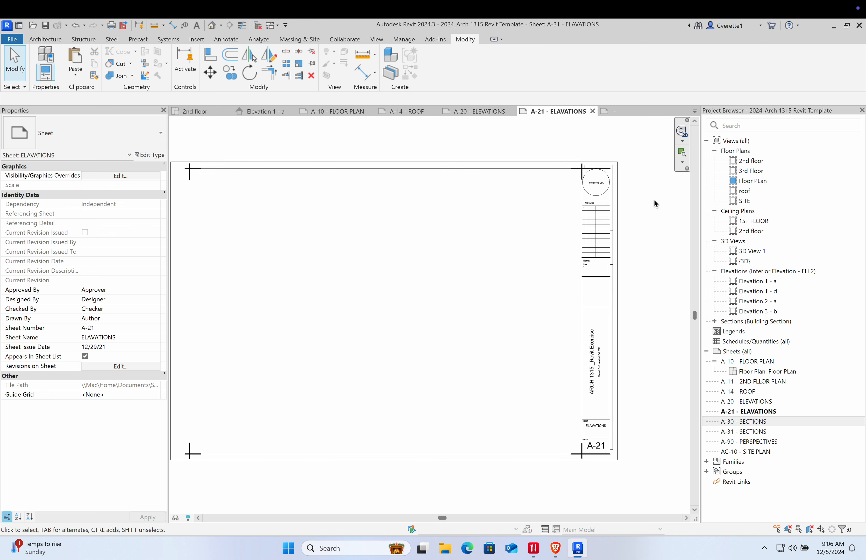
pyautogui.moveTo(583, 264); pyautogui.dragTo(583, 265, button='middle')
pyautogui.moveTo(602, 267); pyautogui.dragTo(602, 269, button='middle')
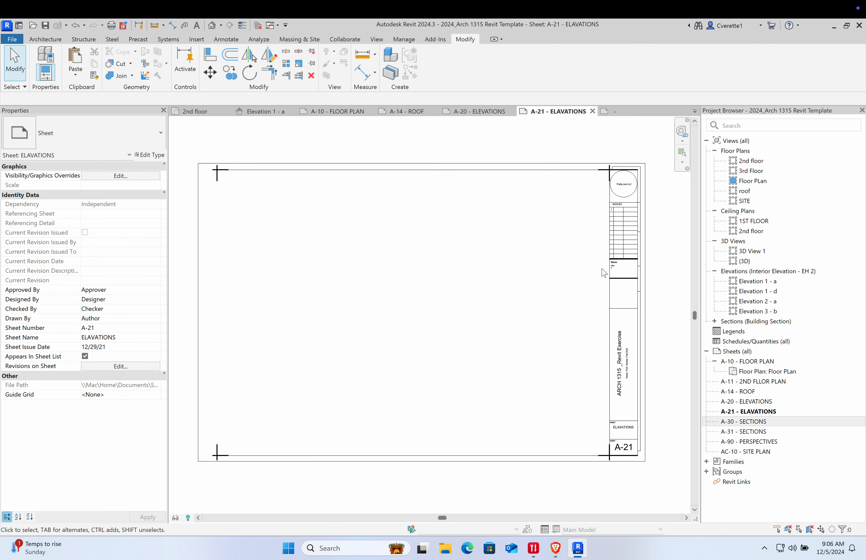
pyautogui.click(276, 169)
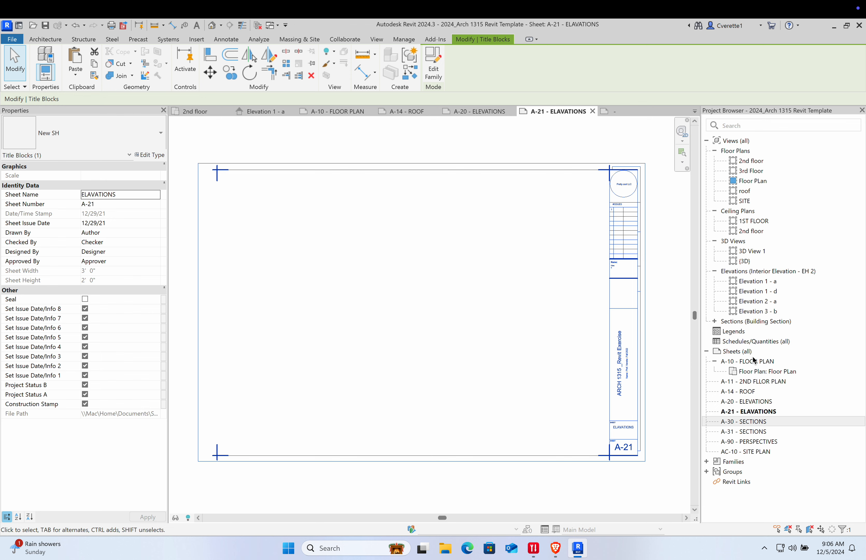
# Open sheet A-30 - SECTIONS and place the Section 1 view in the middle of its drawing area
pyautogui.doubleClick(744, 421)
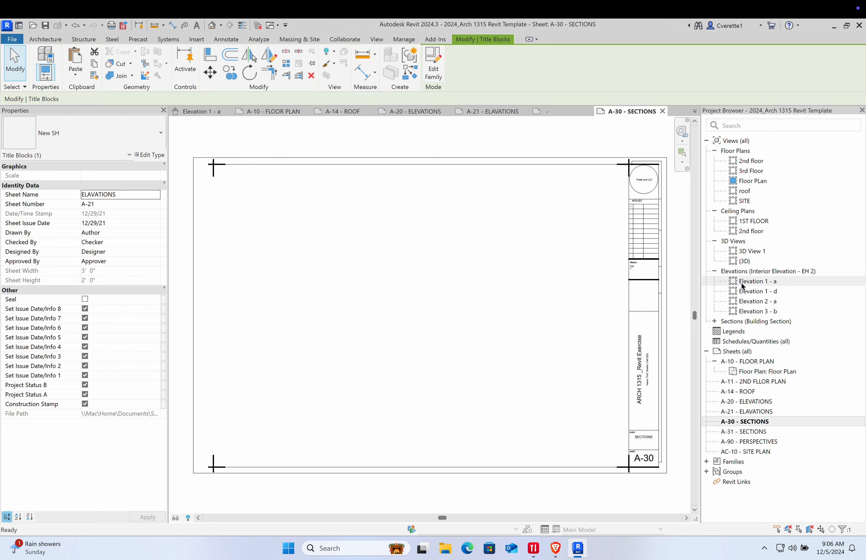
pyautogui.click(715, 322)
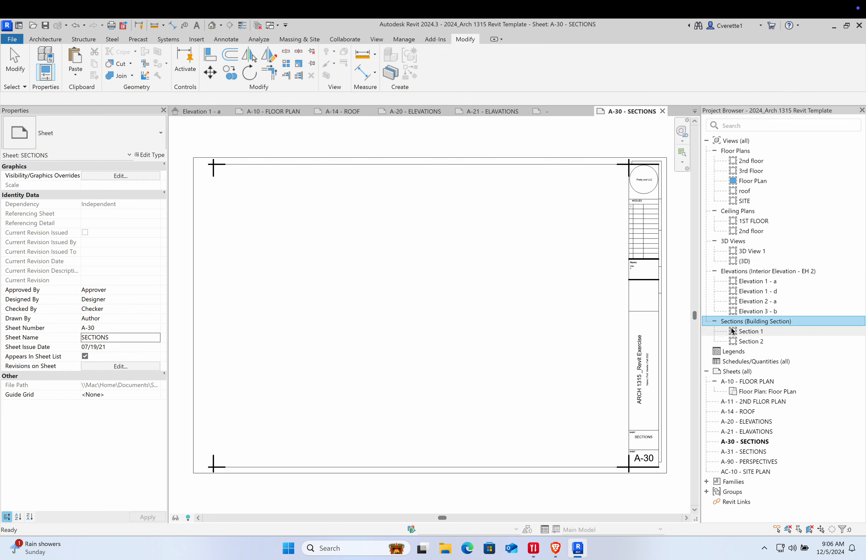
pyautogui.moveTo(743, 334); pyautogui.dragTo(433, 314)
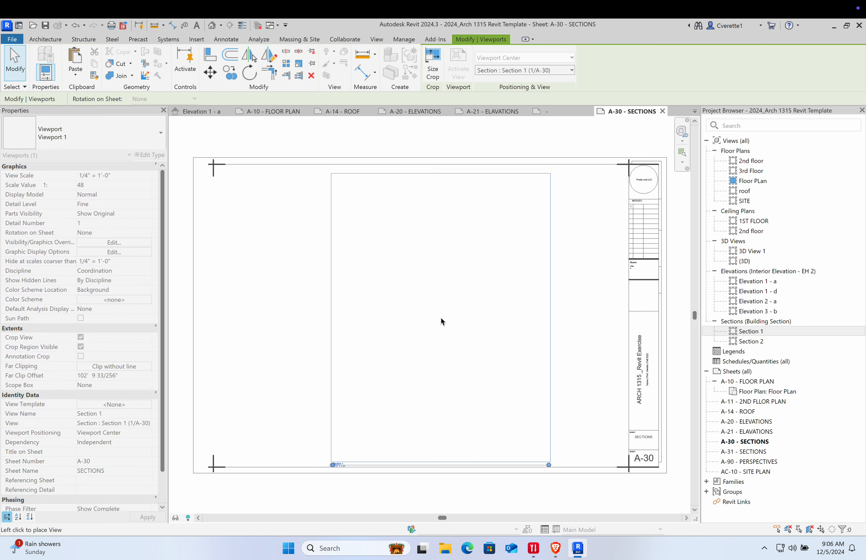
pyautogui.click(441, 322)
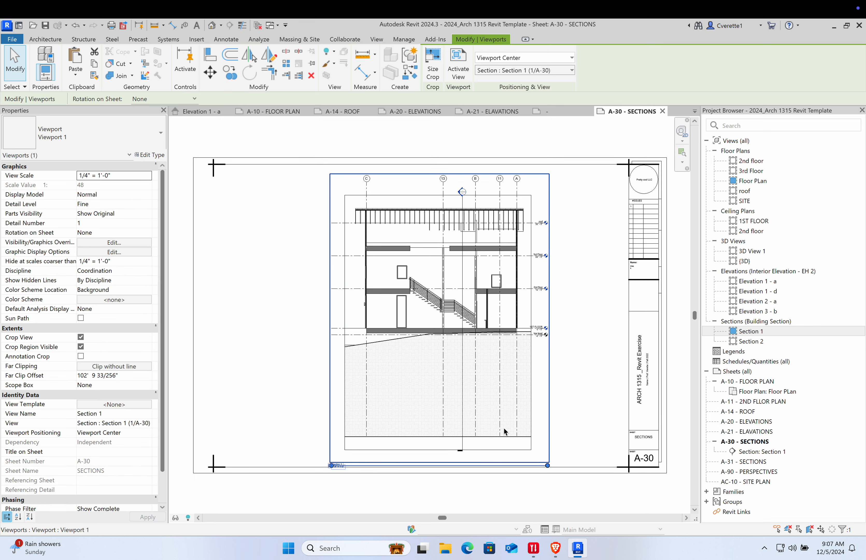
# Activate Section 1 on the sheet, crop off the deep ground below, and widen the crop region on both sides of the building
pyautogui.doubleClick(514, 399)
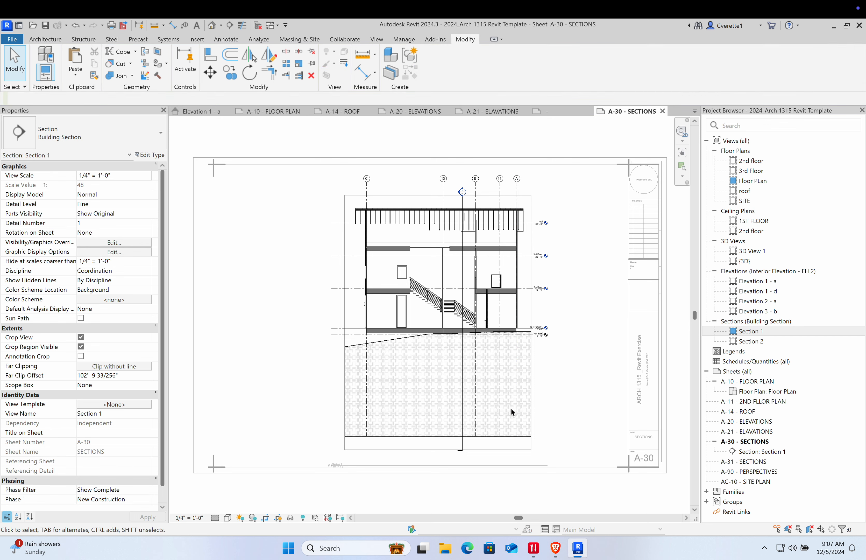
pyautogui.click(498, 449)
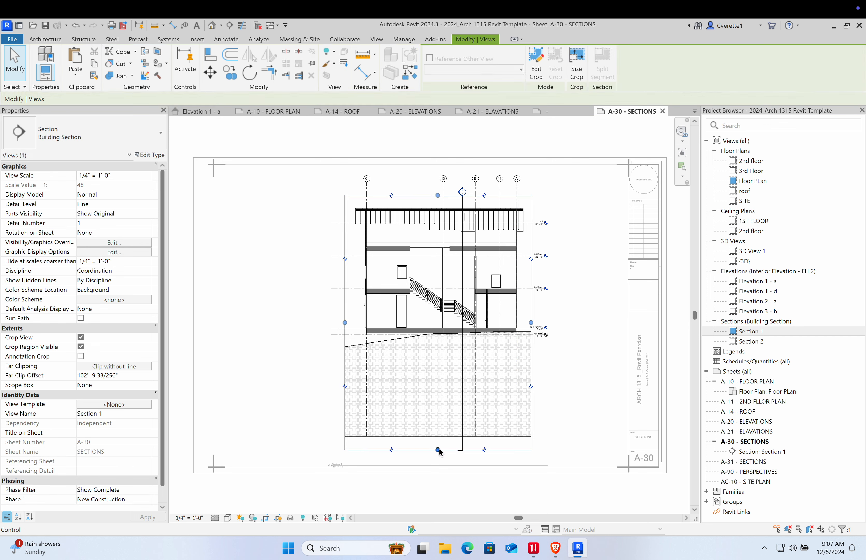
pyautogui.moveTo(443, 432); pyautogui.dragTo(443, 365)
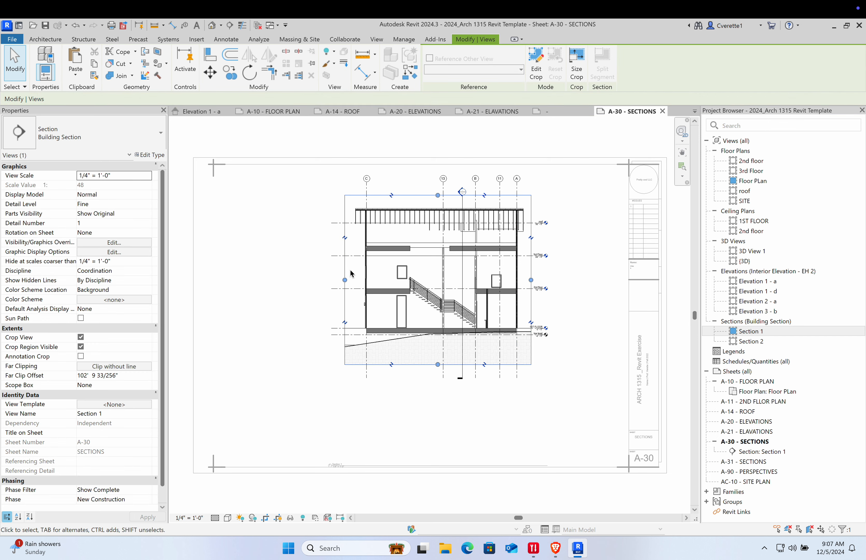
pyautogui.moveTo(344, 280); pyautogui.dragTo(275, 280)
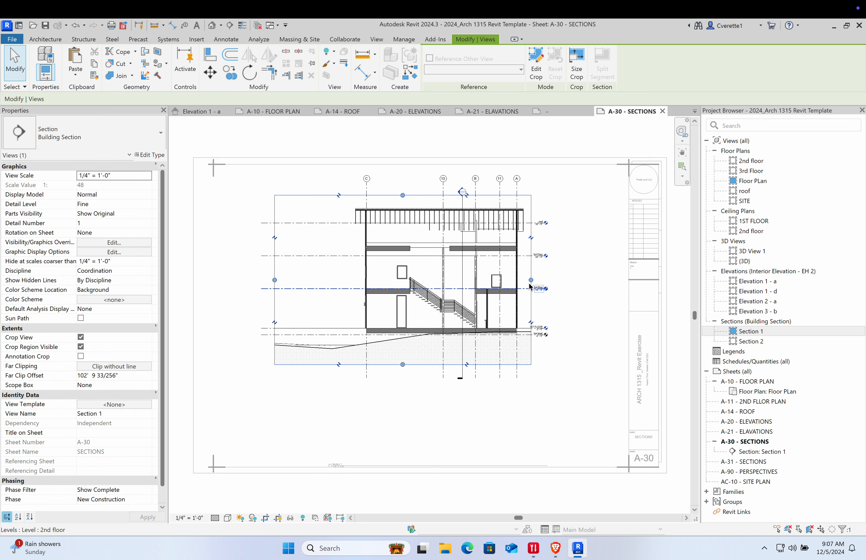
pyautogui.moveTo(532, 280); pyautogui.dragTo(614, 280)
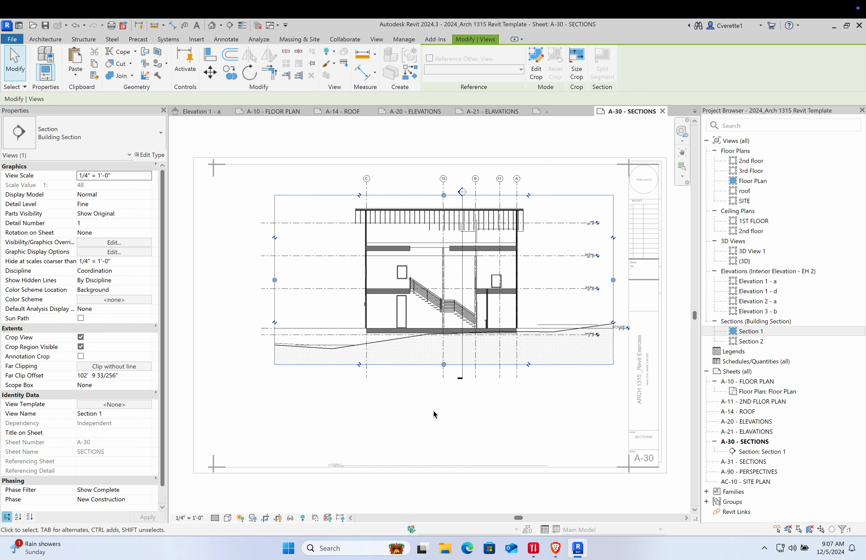
pyautogui.click(409, 424)
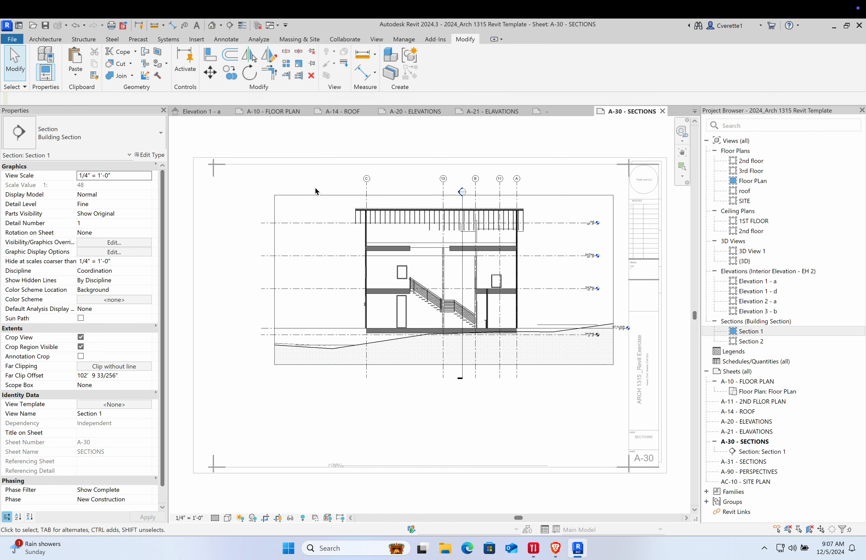
# Toggle Section 1's crop region visibility off and on, and do the same with its view cropping
pyautogui.click(314, 195)
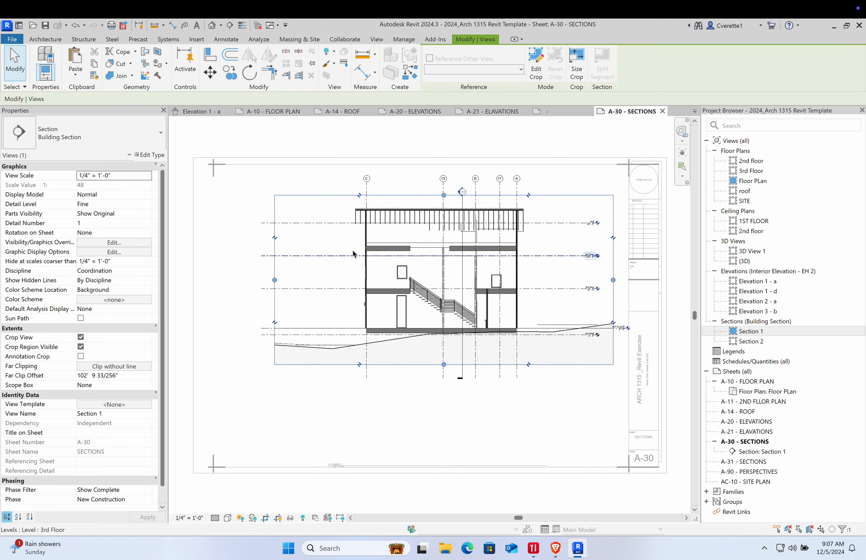
pyautogui.click(279, 520)
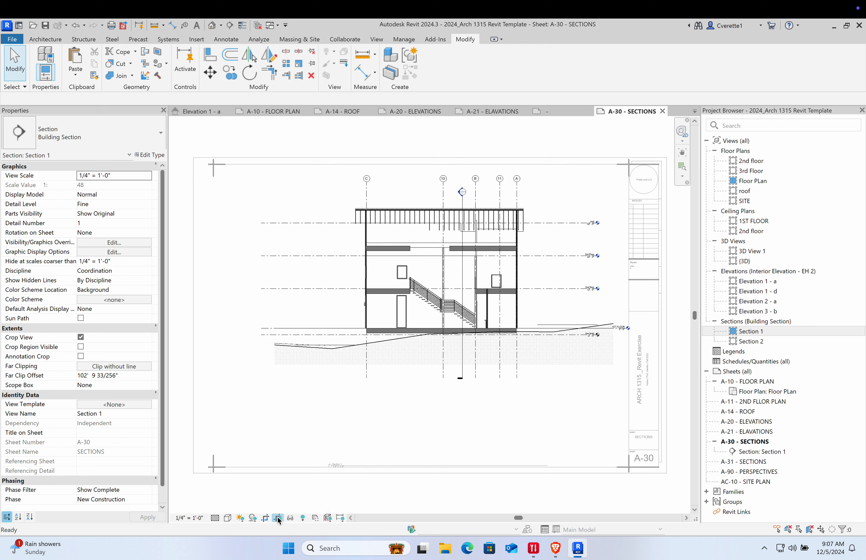
pyautogui.click(278, 518)
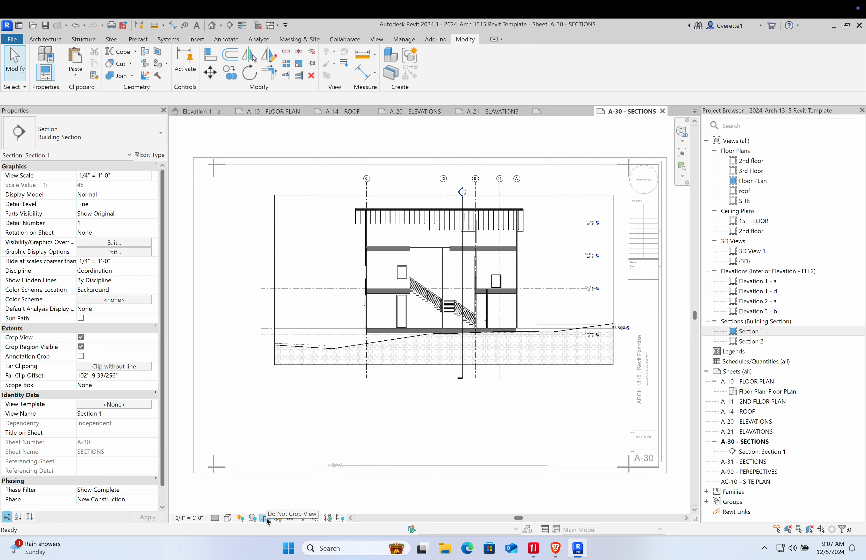
pyautogui.click(267, 518)
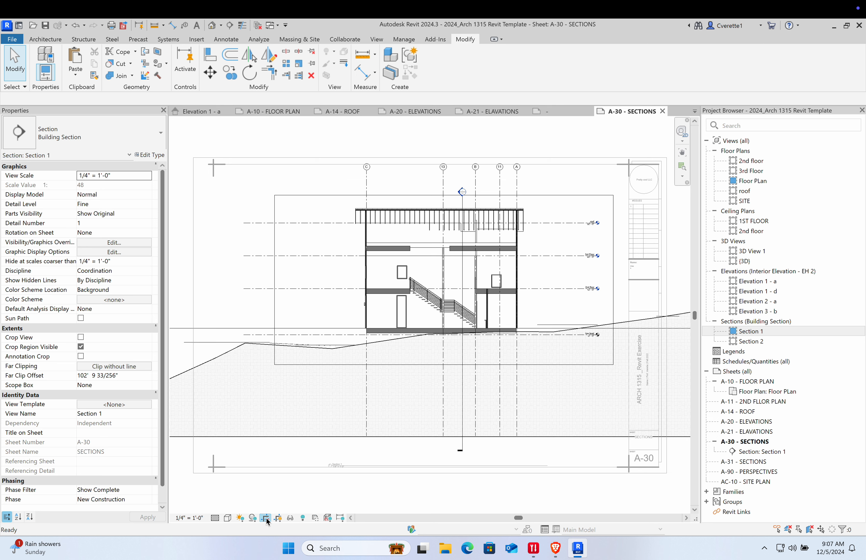
pyautogui.click(267, 519)
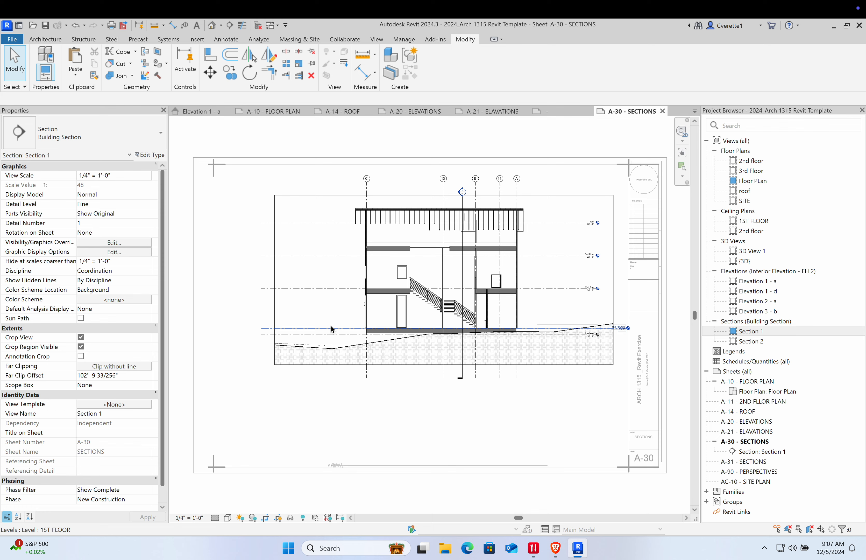
# Deactivate Section 1, move its viewport lower on sheet A-30, and place the view title just beneath the drawing
pyautogui.doubleClick(244, 325)
pyautogui.moveTo(320, 296); pyautogui.dragTo(293, 348)
pyautogui.moveTo(367, 372); pyautogui.dragTo(381, 289, button='middle')
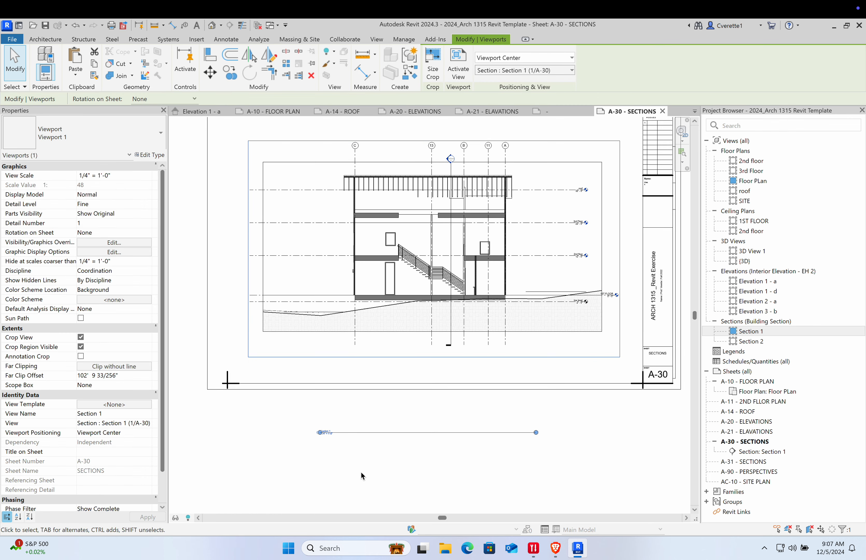
pyautogui.click(361, 471)
pyautogui.moveTo(372, 437); pyautogui.dragTo(314, 368)
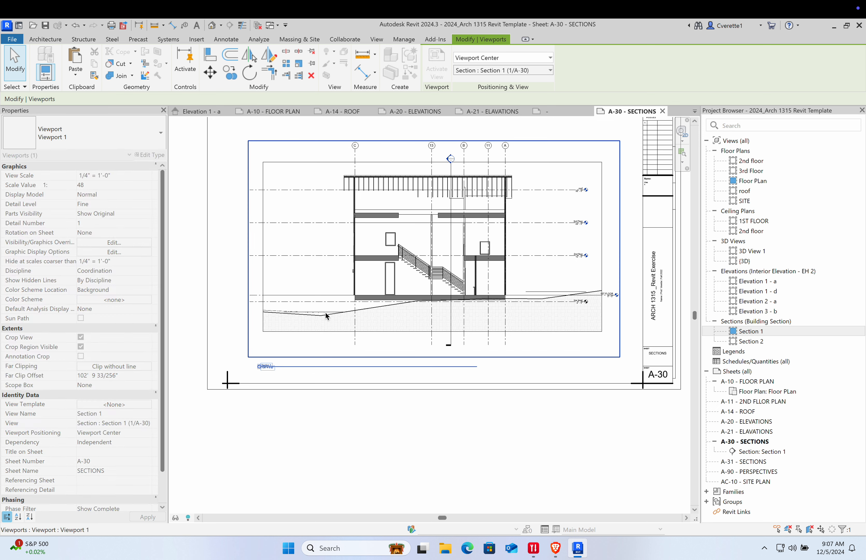
# Shift the Section 1 viewport and its title slightly left on sheet A-30, keeping the viewport selected
pyautogui.doubleClick(326, 302)
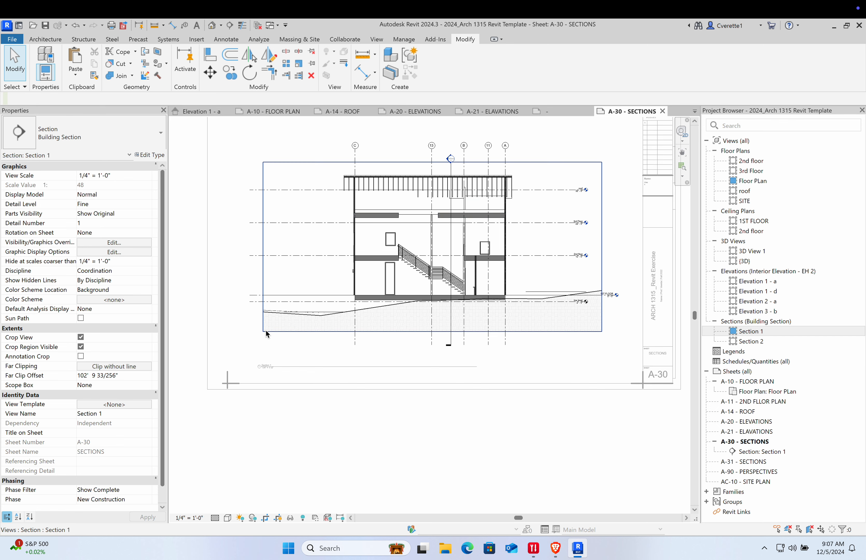
pyautogui.doubleClick(200, 419)
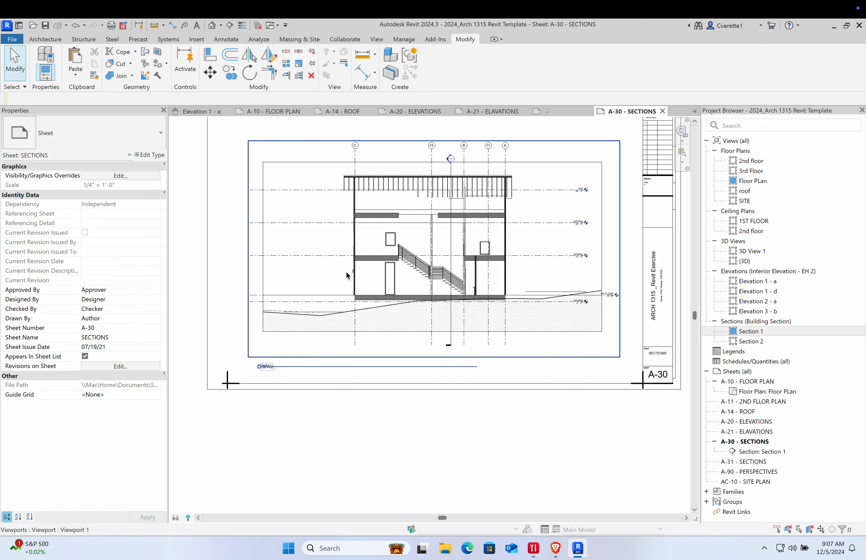
pyautogui.moveTo(384, 267); pyautogui.dragTo(460, 238)
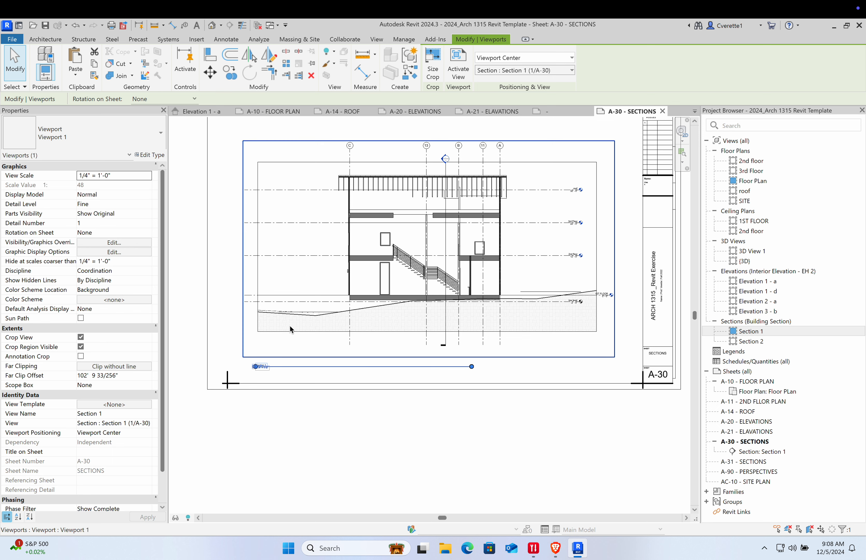
pyautogui.click(280, 379)
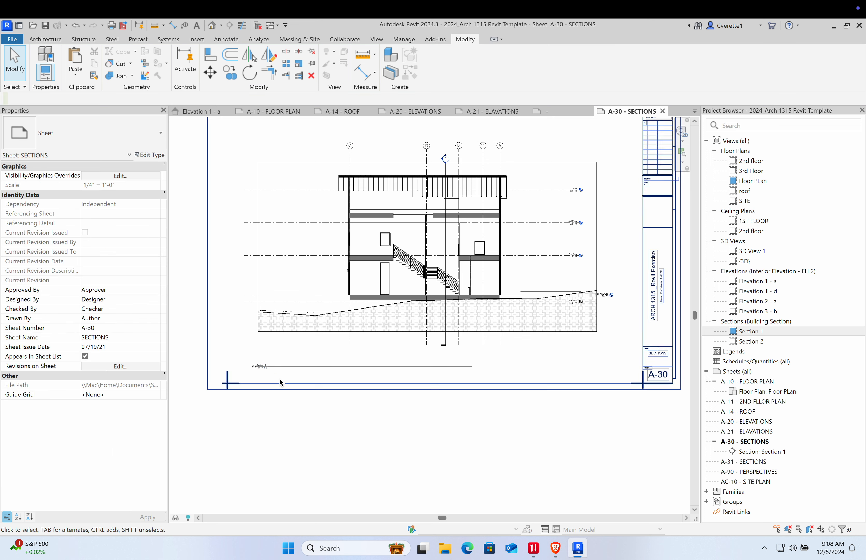
pyautogui.moveTo(274, 366)
pyautogui.mouseDown()
pyautogui.moveTo(283, 391)
pyautogui.moveTo(276, 333)
pyautogui.moveTo(263, 358)
pyautogui.moveTo(280, 362)
pyautogui.moveTo(308, 341)
pyautogui.moveTo(287, 371)
pyautogui.moveTo(276, 368)
pyautogui.mouseUp()
pyautogui.click(301, 428)
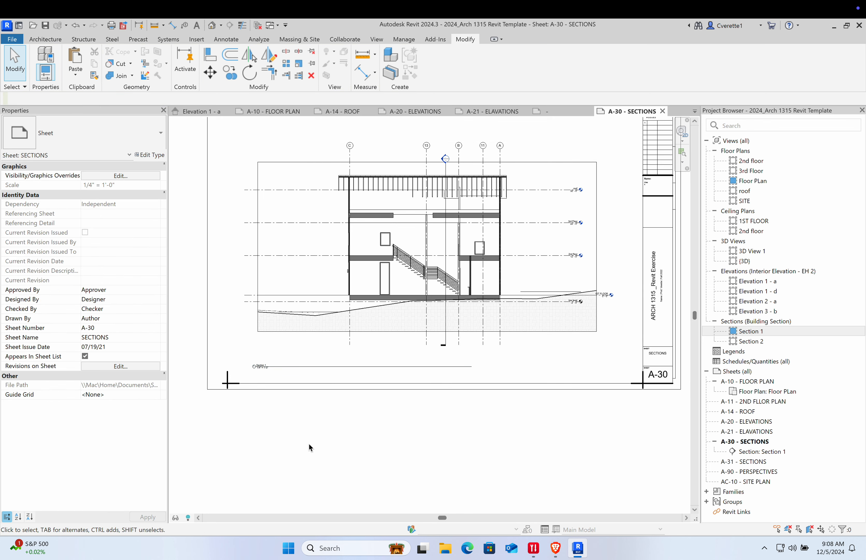
pyautogui.click(336, 318)
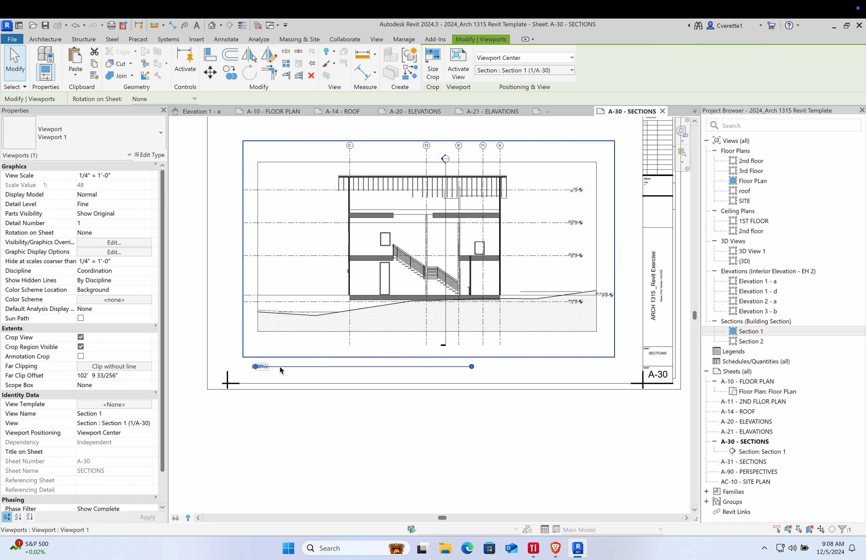
# Nudge the Section 1 viewport up on sheet A-30 and shorten its title line to sit near the title text
pyautogui.moveTo(280, 365)
pyautogui.mouseDown()
pyautogui.moveTo(268, 366)
pyautogui.moveTo(302, 364)
pyautogui.moveTo(277, 335)
pyautogui.moveTo(300, 332)
pyautogui.moveTo(299, 348)
pyautogui.moveTo(285, 356)
pyautogui.mouseUp()
pyautogui.click(300, 400)
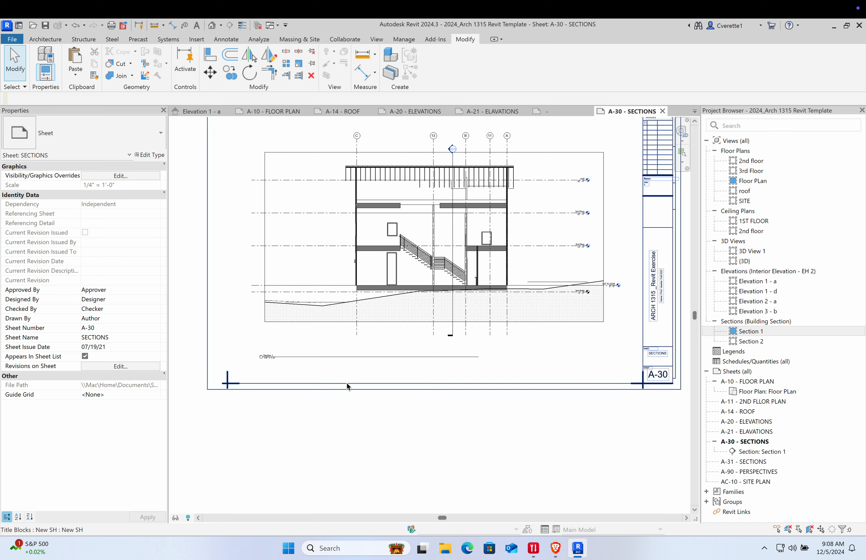
pyautogui.click(341, 357)
pyautogui.moveTo(478, 361); pyautogui.dragTo(294, 369)
pyautogui.click(364, 453)
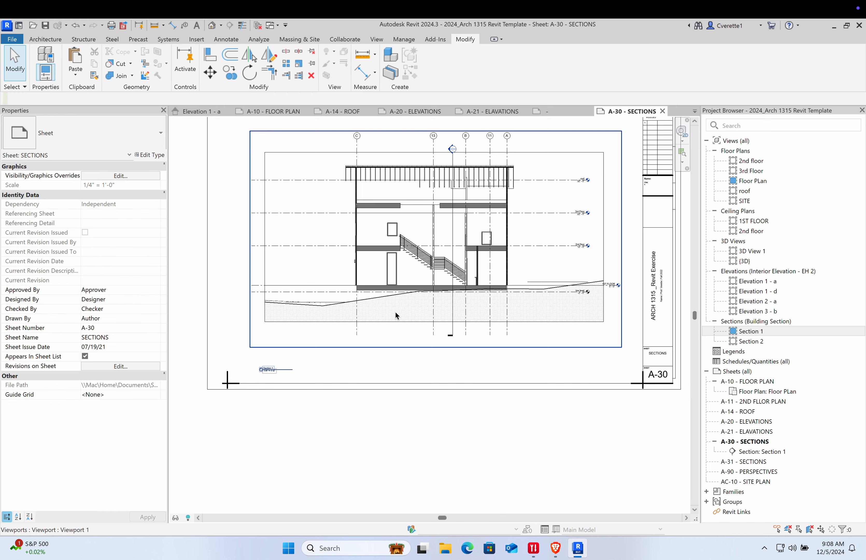
# Move the Section 1 view title up to sit just below its viewport
pyautogui.click(395, 311)
pyautogui.click(316, 363)
pyautogui.moveTo(287, 371); pyautogui.dragTo(307, 357)
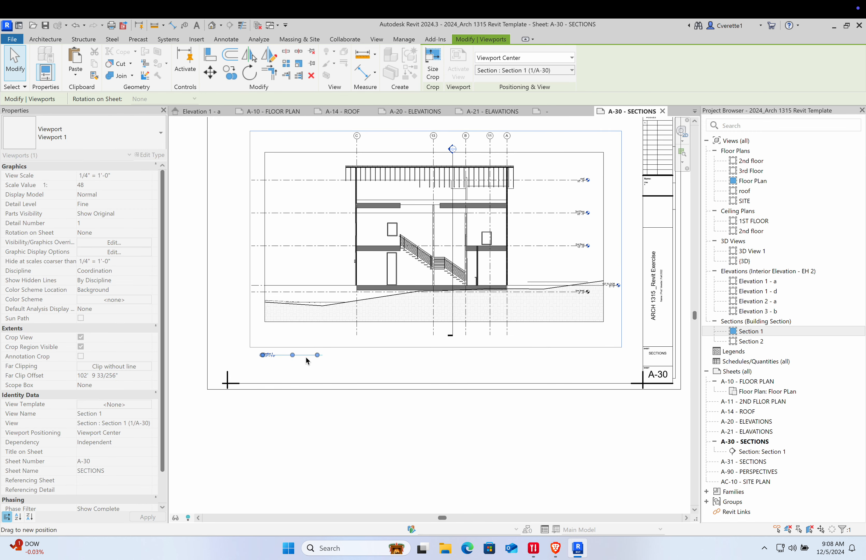
pyautogui.click(287, 449)
# Change the Section 1 viewport's type to EH - Viewport
pyautogui.click(315, 318)
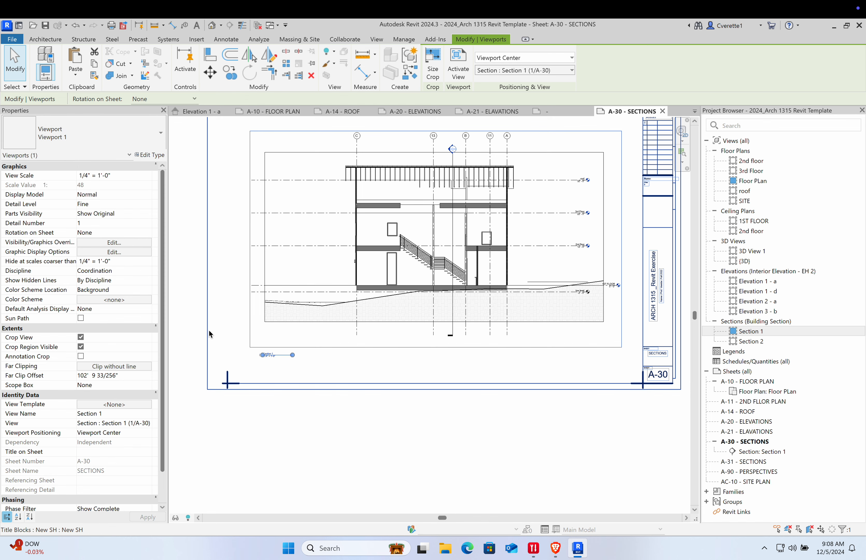
pyautogui.scroll(5, 271, 363)
pyautogui.scroll(-6, 277, 353)
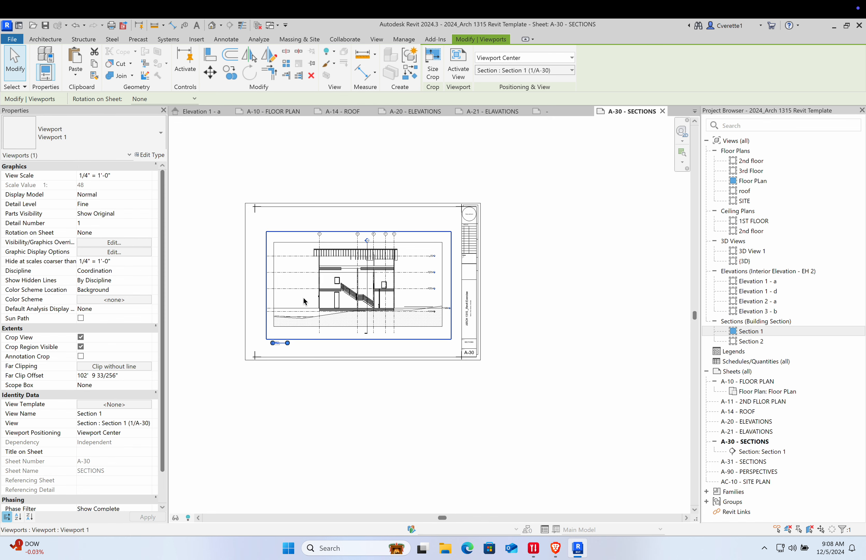
pyautogui.click(142, 146)
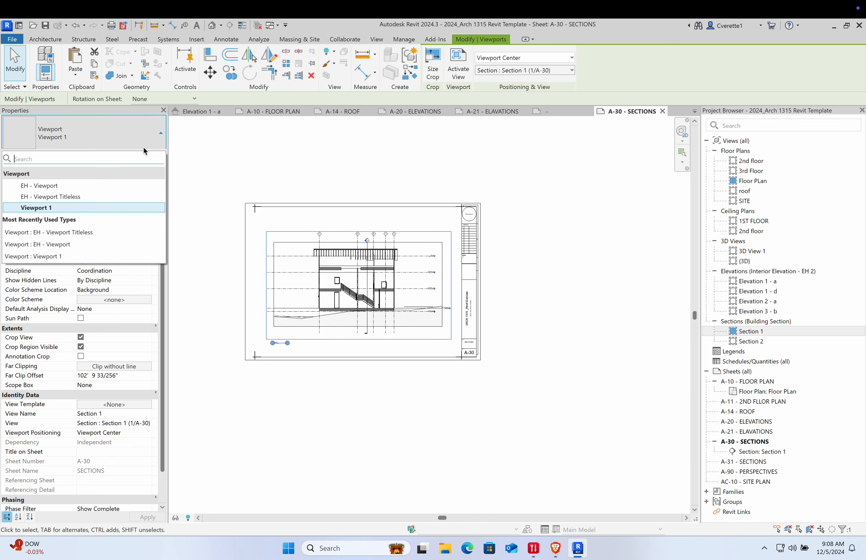
pyautogui.click(63, 185)
pyautogui.click(260, 353)
# Move the Section 1 view title closer to the underside of the section drawing
pyautogui.scroll(5, 287, 344)
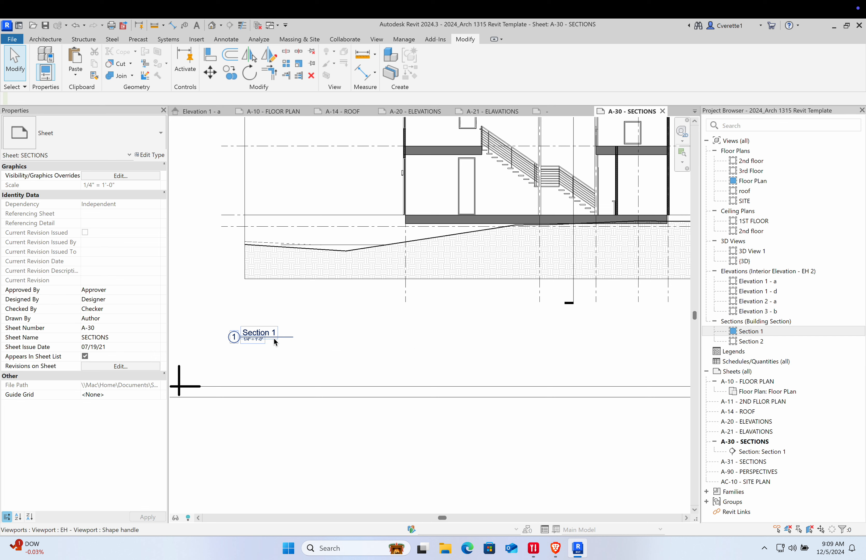
pyautogui.click(264, 337)
pyautogui.moveTo(264, 337); pyautogui.dragTo(265, 316)
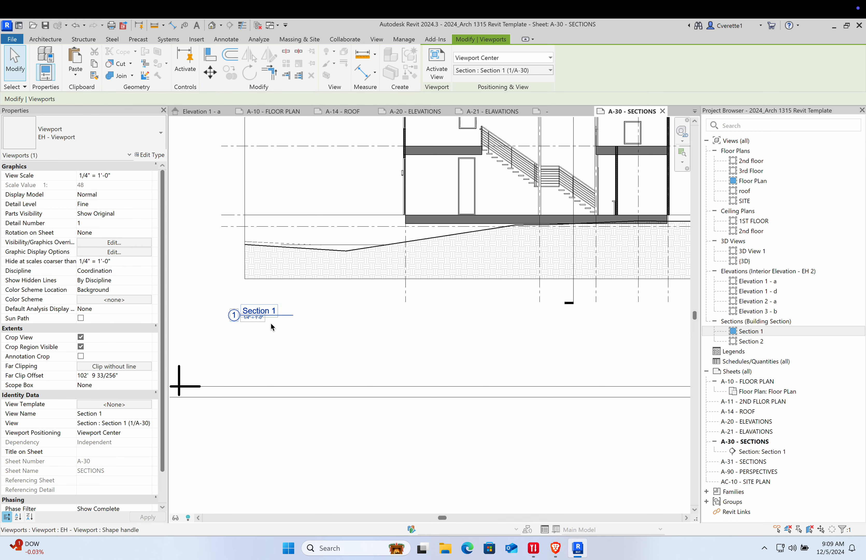
pyautogui.click(273, 335)
# Activate the Section 1 view on the sheet and set its scale to 1/8" = 1'-0"
pyautogui.scroll(-5, 278, 348)
pyautogui.scroll(5, 272, 336)
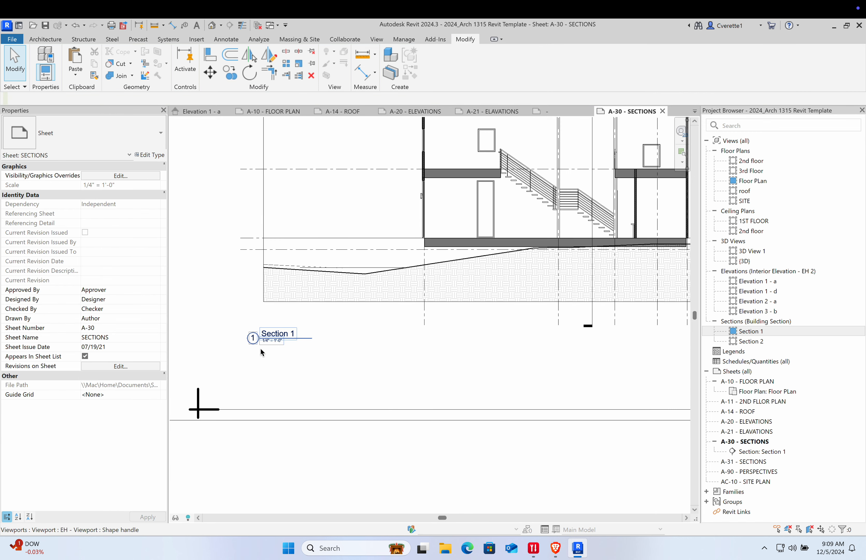
pyautogui.scroll(3, 251, 338)
pyautogui.scroll(-1, 280, 358)
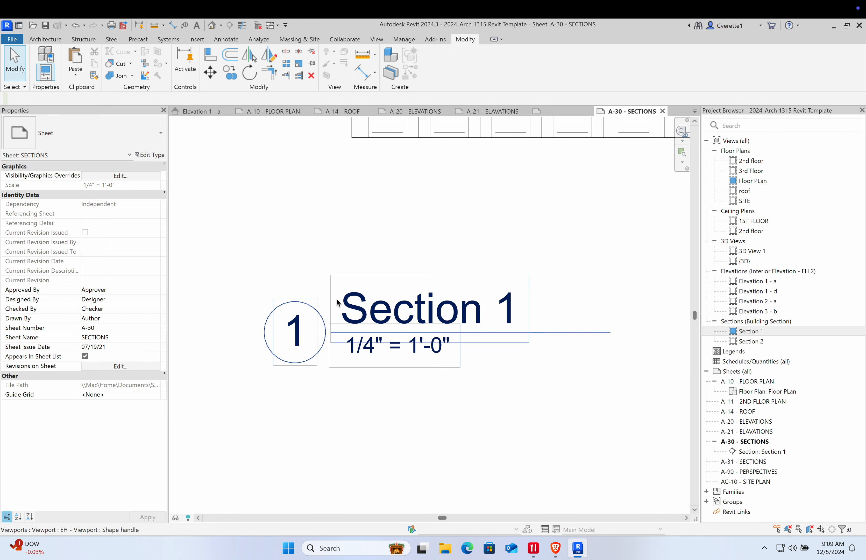
pyautogui.scroll(-3, 313, 437)
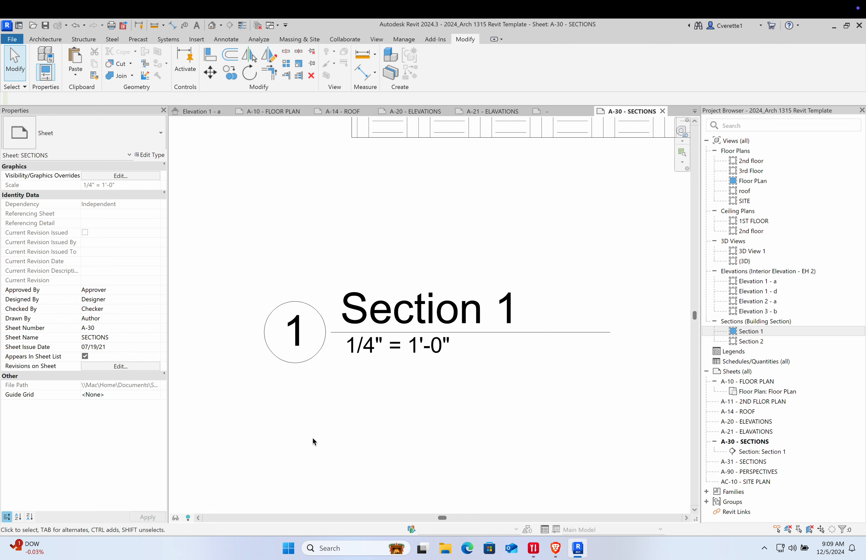
pyautogui.doubleClick(452, 242)
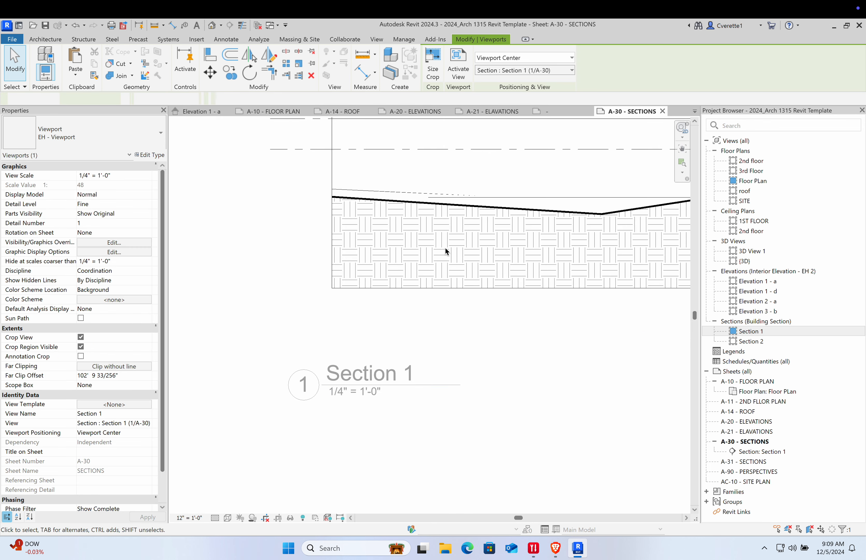
pyautogui.click(196, 516)
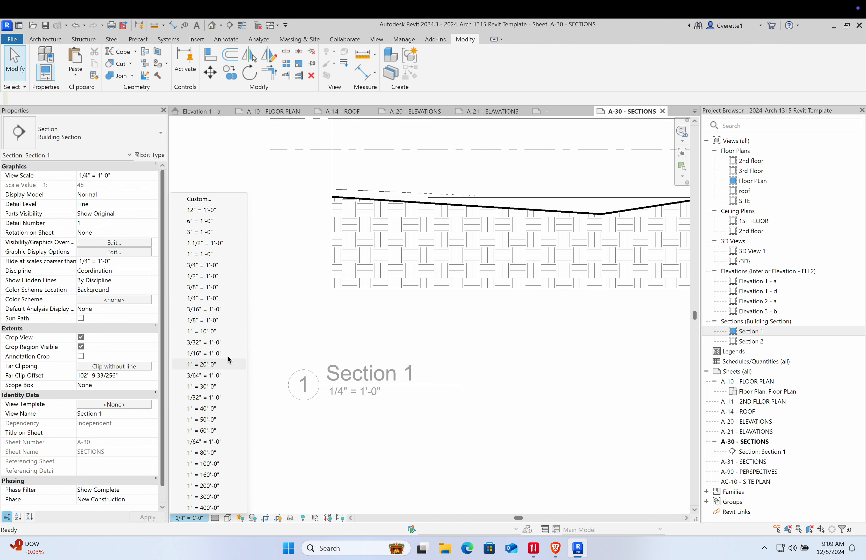
pyautogui.click(217, 319)
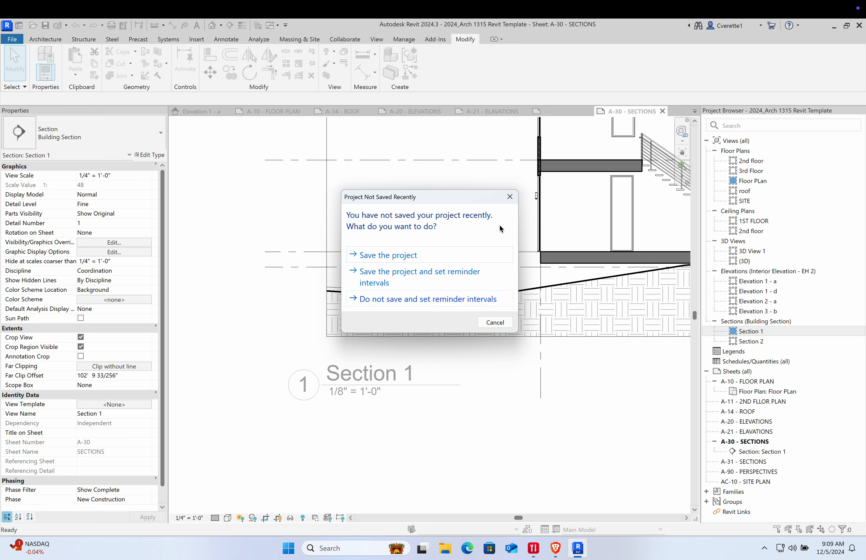
# Save the project and check the size of Section 1 on the sheet at its reduced scale
pyautogui.click(440, 259)
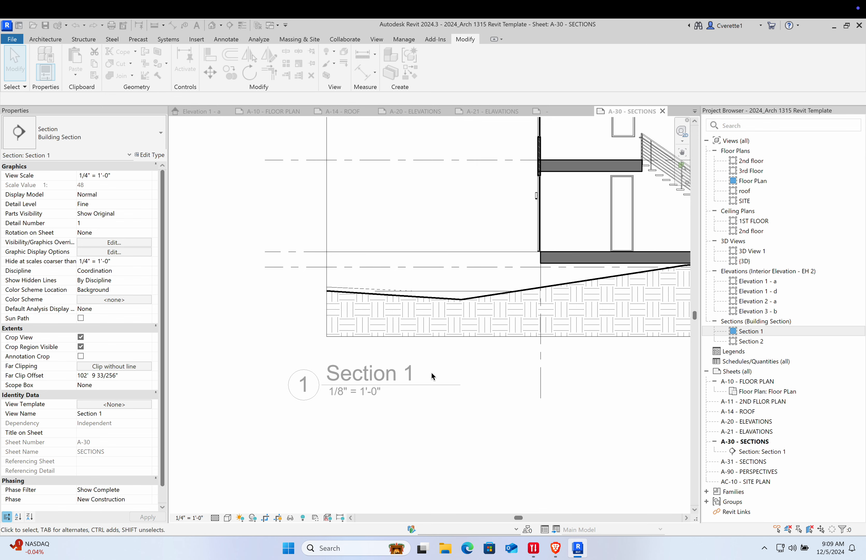
pyautogui.scroll(-8, 424, 430)
pyautogui.scroll(10, 424, 436)
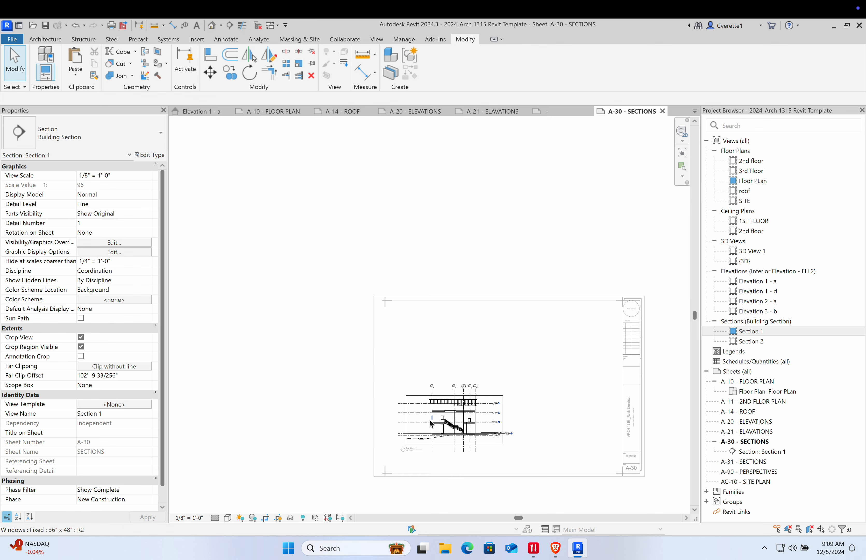
pyautogui.scroll(-6, 449, 423)
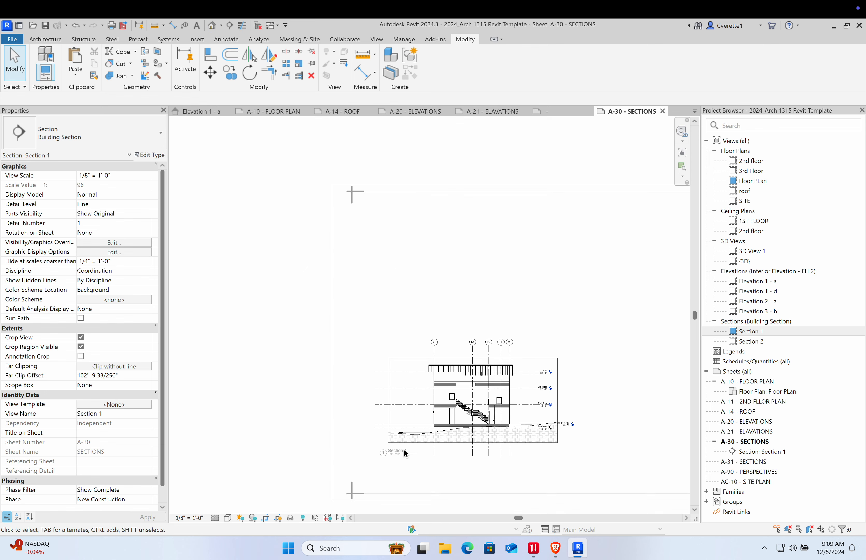
pyautogui.scroll(3, 404, 446)
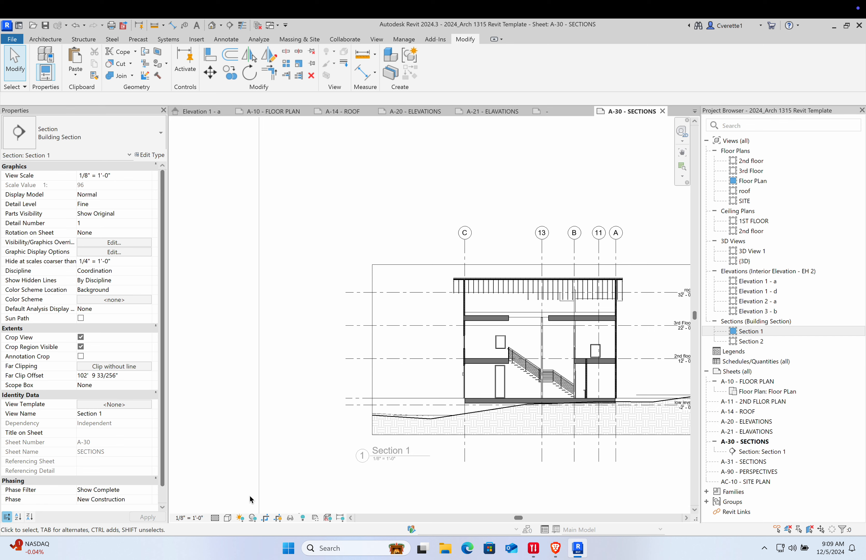
# Set the Section 1 view scale to 1/4" = 1'-0" and deactivate the view
pyautogui.click(201, 516)
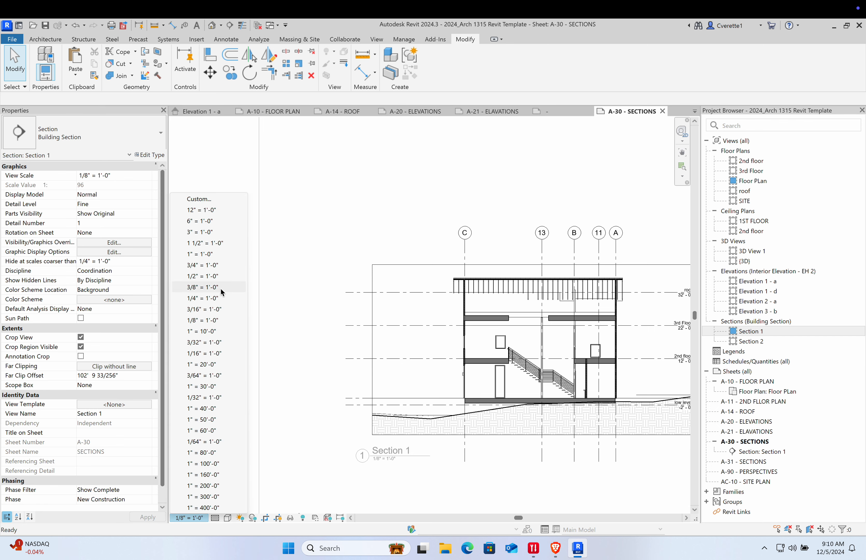
pyautogui.click(217, 296)
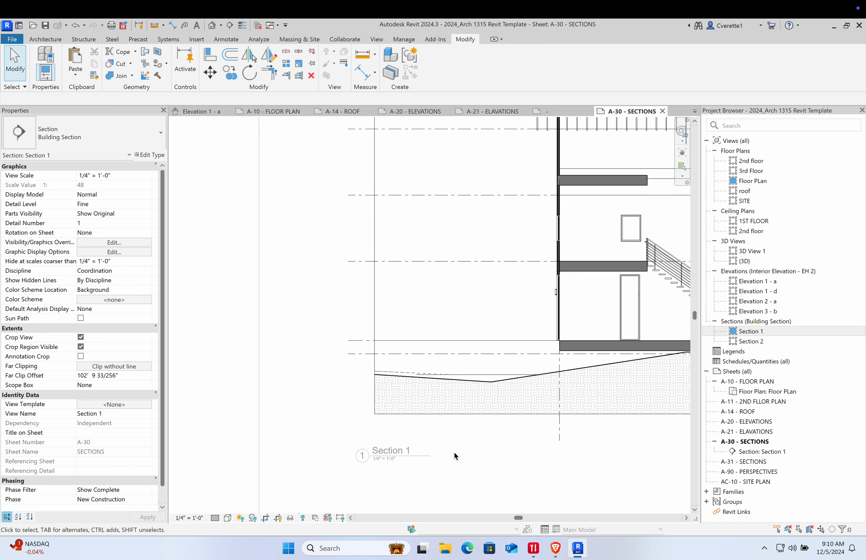
pyautogui.scroll(-4, 454, 455)
pyautogui.doubleClick(226, 383)
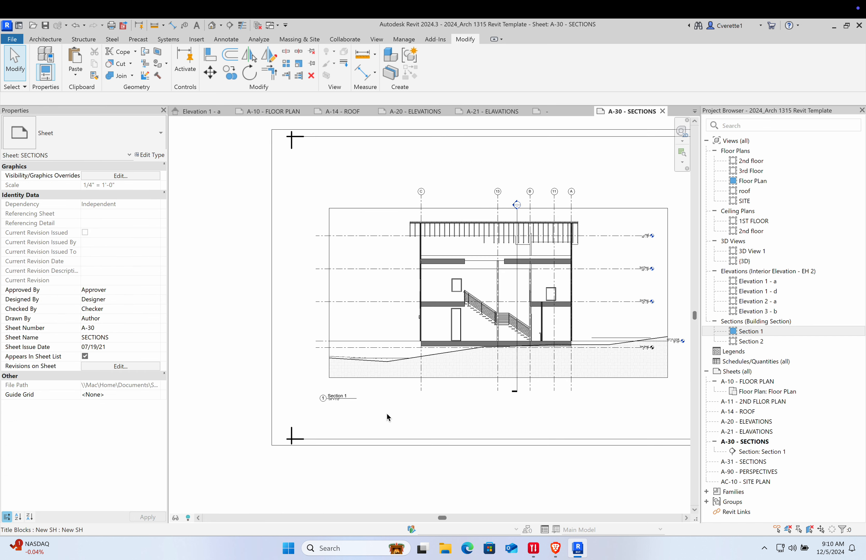
# Activate the Section 1 view again and examine the Section 2 marker head between grids 13 and B
pyautogui.doubleClick(365, 311)
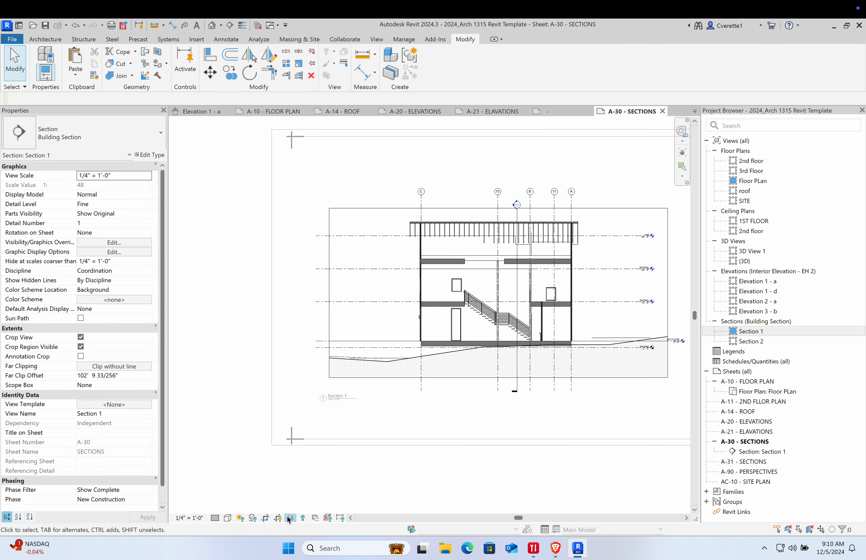
pyautogui.doubleClick(223, 386)
pyautogui.doubleClick(500, 333)
pyautogui.scroll(3, 491, 233)
pyautogui.click(490, 237)
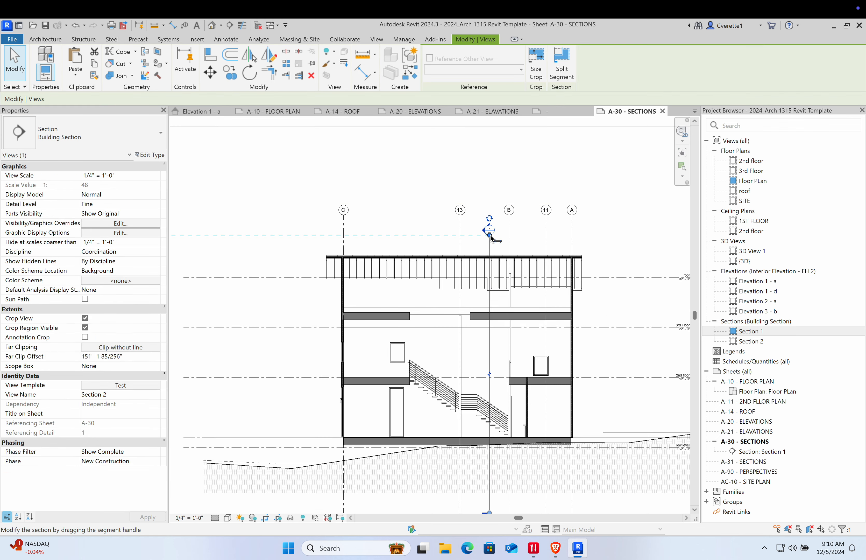
pyautogui.scroll(4, 496, 242)
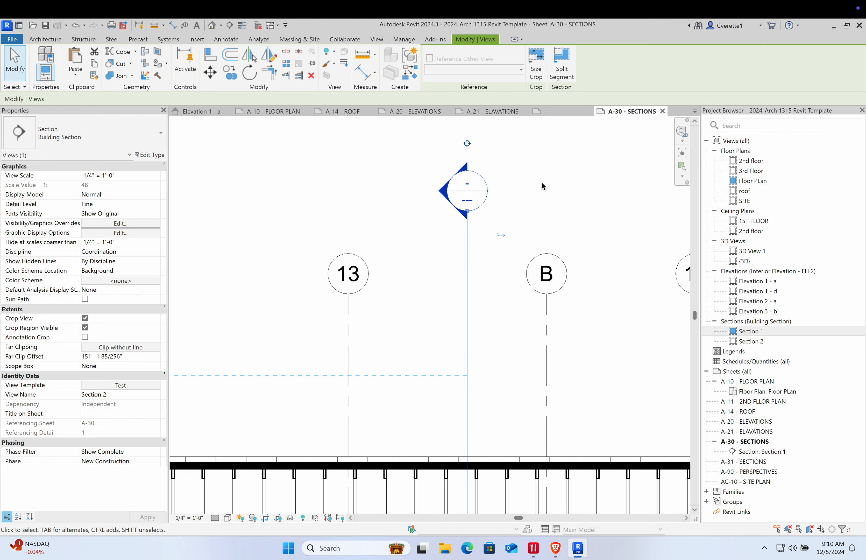
# In the Section 2 view, raise the crop region's lower edge to just below the ground line and hide the crop region
pyautogui.doubleClick(752, 341)
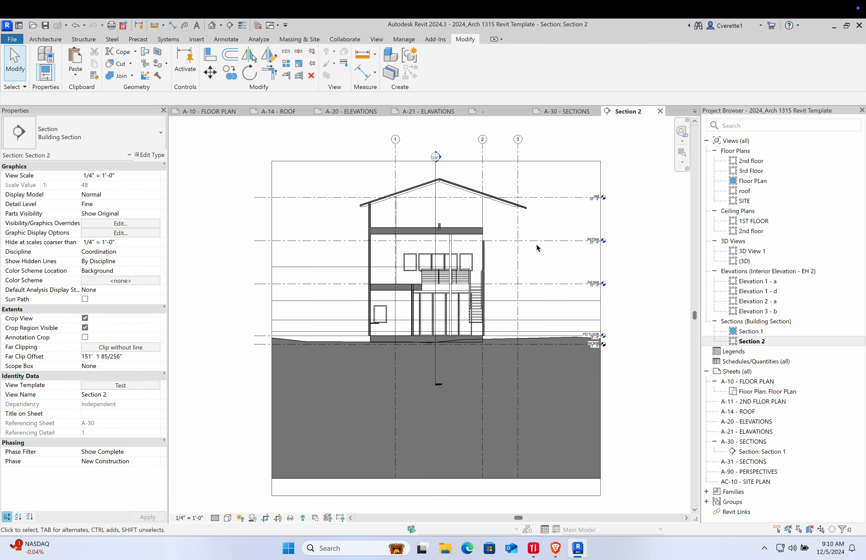
pyautogui.click(446, 495)
pyautogui.moveTo(436, 495); pyautogui.dragTo(451, 360)
pyautogui.click(602, 414)
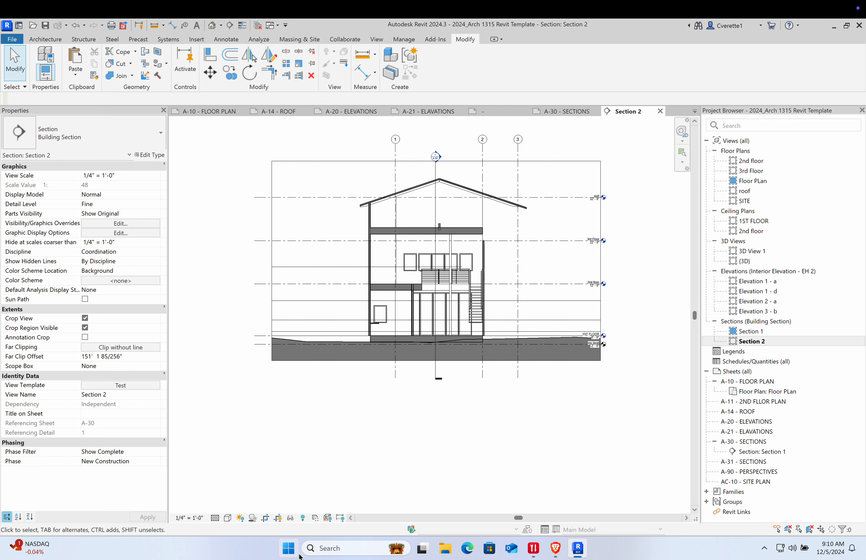
pyautogui.click(280, 517)
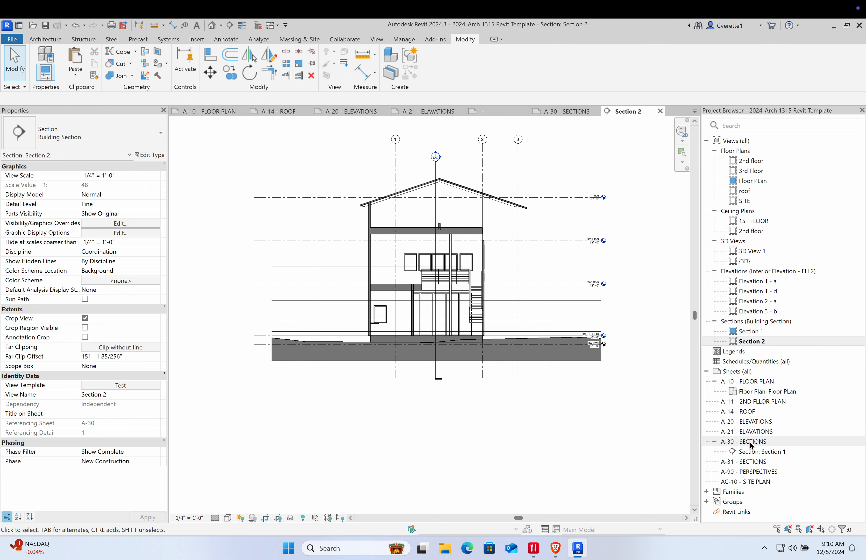
# Place the Section 2 view in the middle of sheet A-31 - SECTIONS
pyautogui.doubleClick(748, 461)
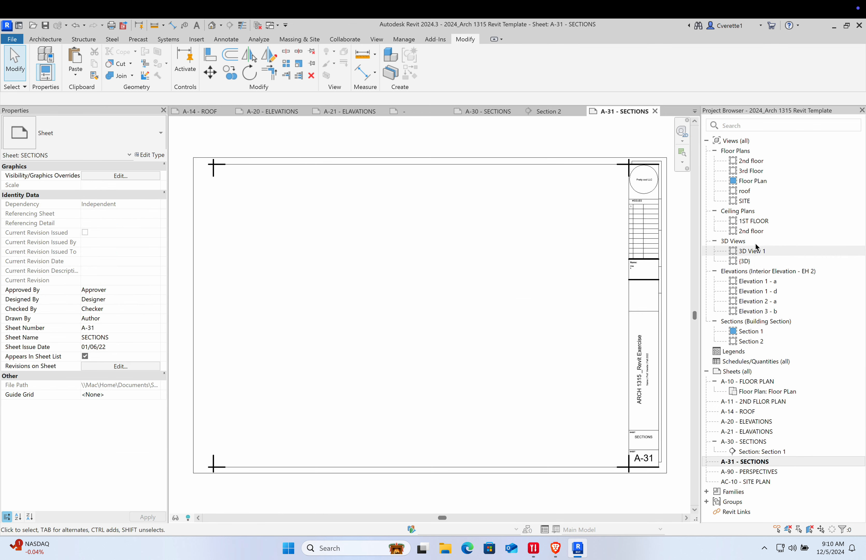
pyautogui.moveTo(758, 344); pyautogui.dragTo(529, 340)
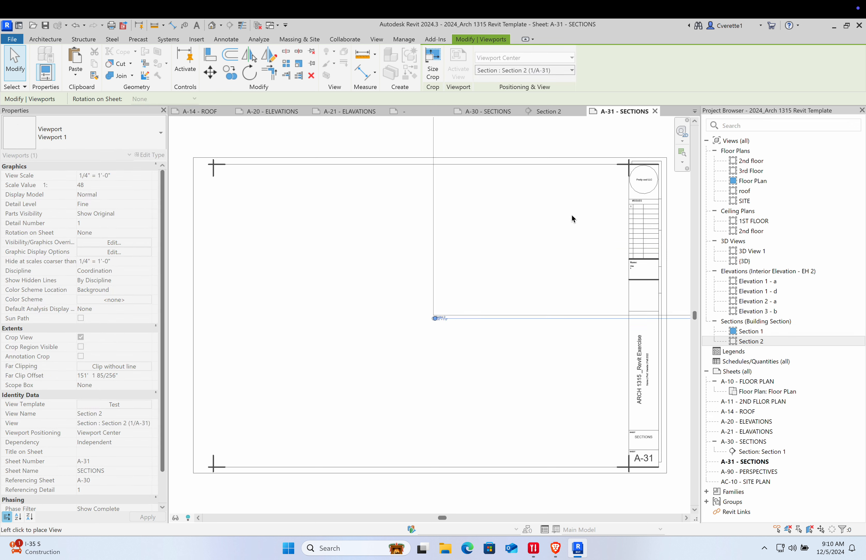
pyautogui.click(420, 314)
pyautogui.click(455, 427)
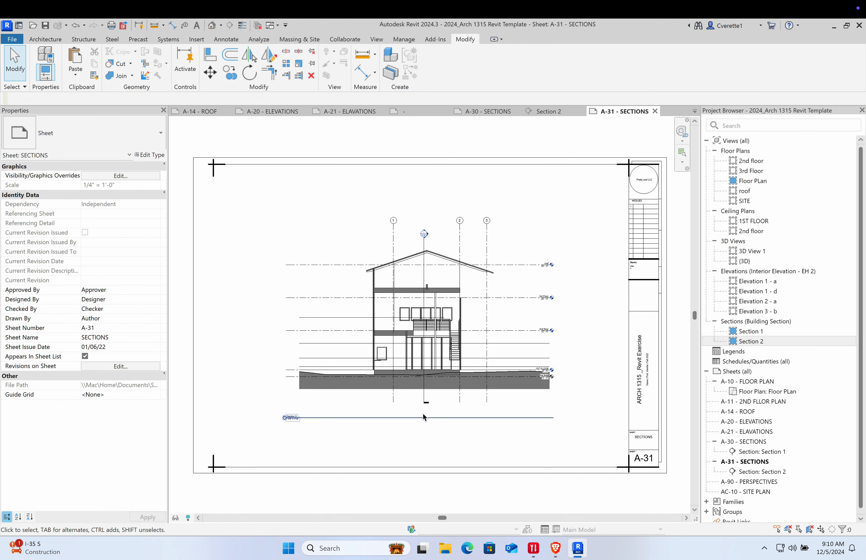
# Change the Section 2 viewport's type to EH - Viewport
pyautogui.click(410, 386)
pyautogui.click(115, 134)
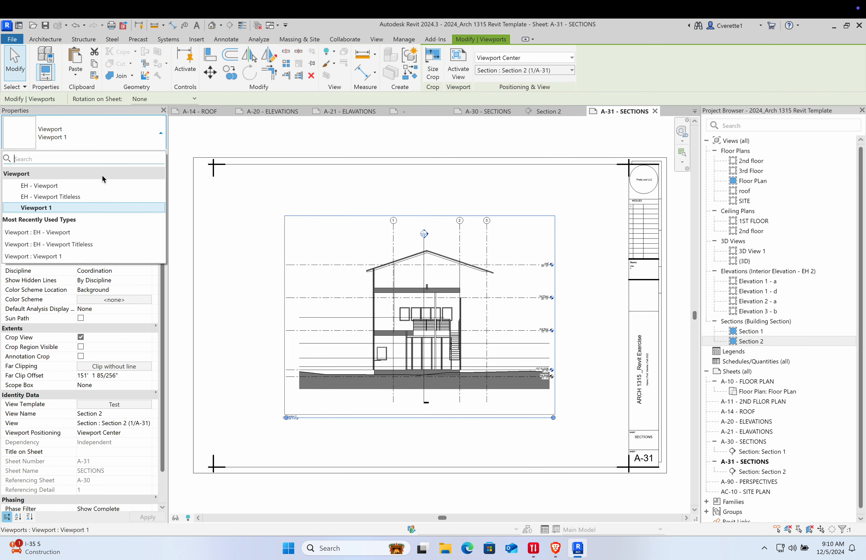
pyautogui.click(62, 187)
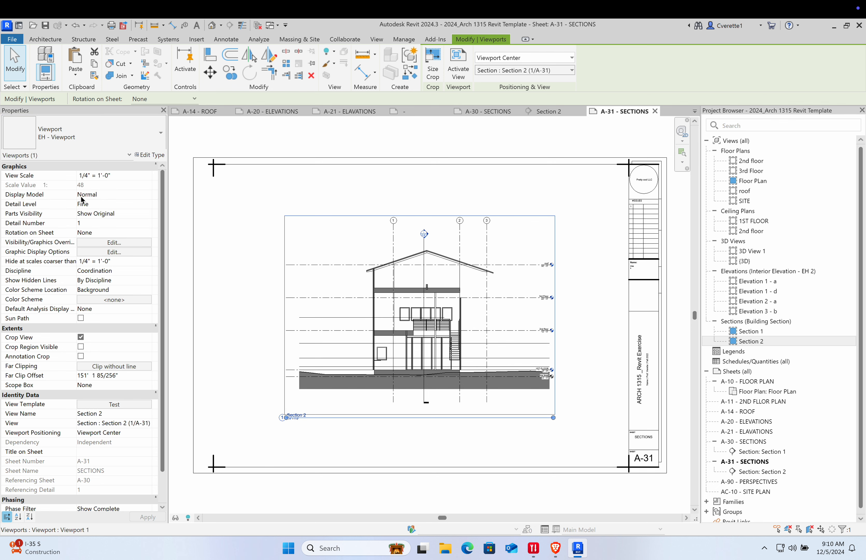
pyautogui.click(202, 301)
# Shorten the Section 2 title line so it ends just past the title text
pyautogui.click(291, 419)
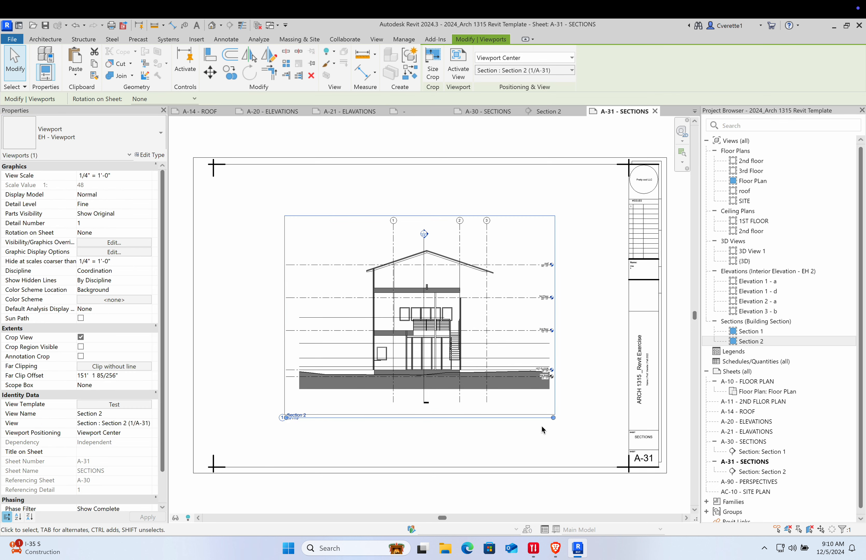
pyautogui.moveTo(553, 418); pyautogui.dragTo(316, 422)
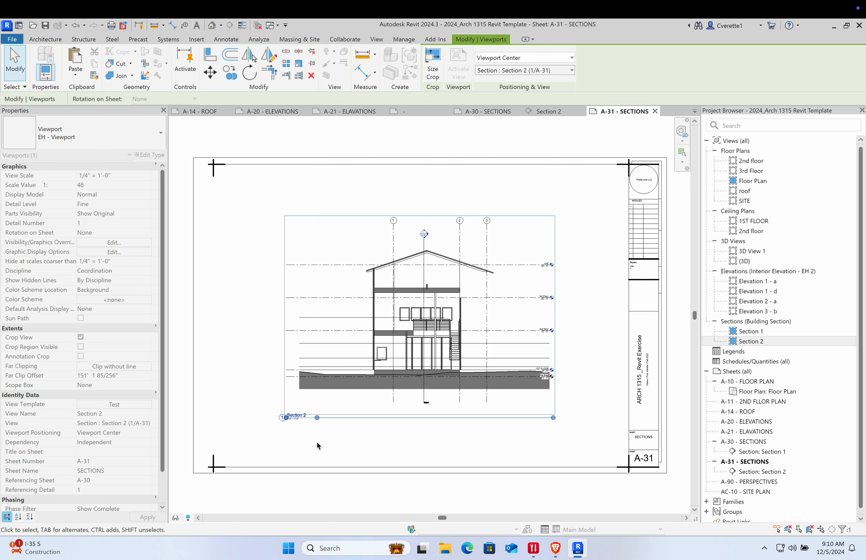
pyautogui.click(316, 440)
# Activate the Section 2 view on sheet A-31 and set its scale to 3/4" = 1'-0"
pyautogui.click(368, 375)
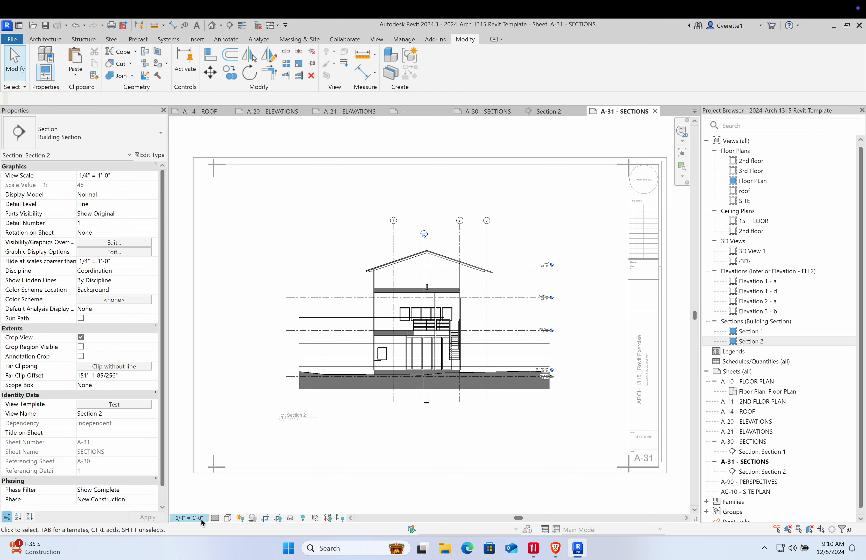
pyautogui.click(191, 518)
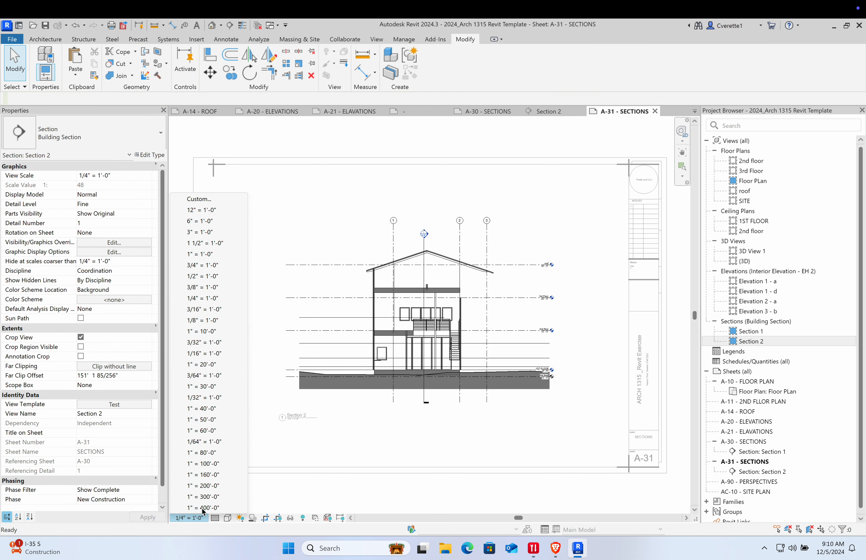
pyautogui.click(211, 265)
pyautogui.scroll(-2, 395, 262)
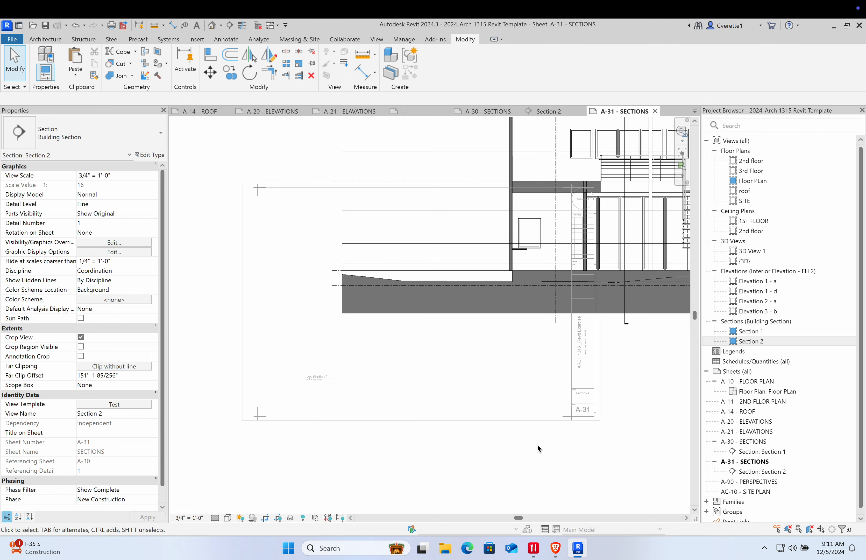
pyautogui.scroll(-2, 539, 449)
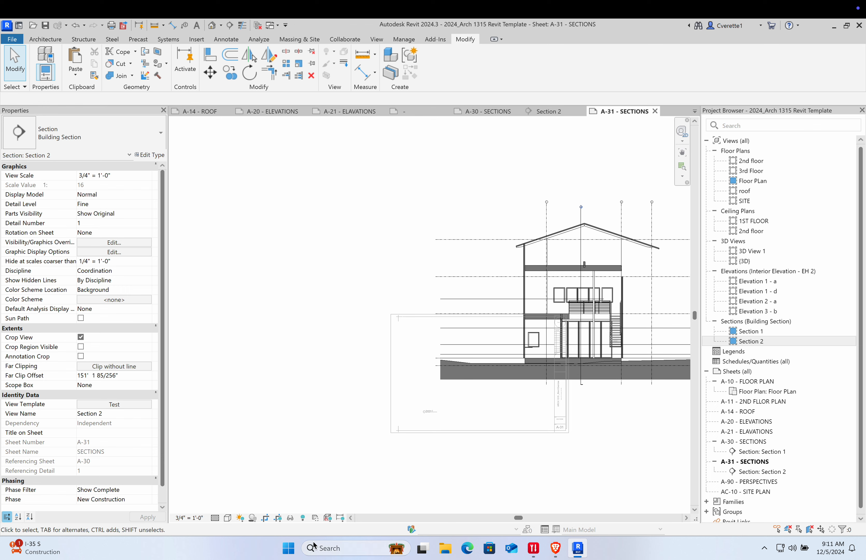
# Show the Section 2 crop region and crop away the roof and the excess ground left of the exterior wall
pyautogui.click(279, 518)
pyautogui.scroll(-3, 499, 288)
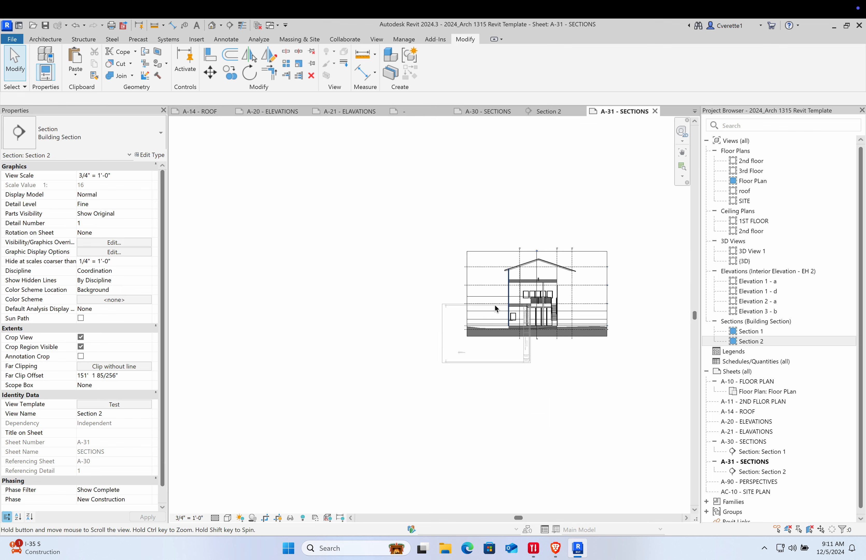
pyautogui.click(497, 265)
pyautogui.moveTo(492, 264); pyautogui.dragTo(472, 291)
pyautogui.scroll(4, 486, 291)
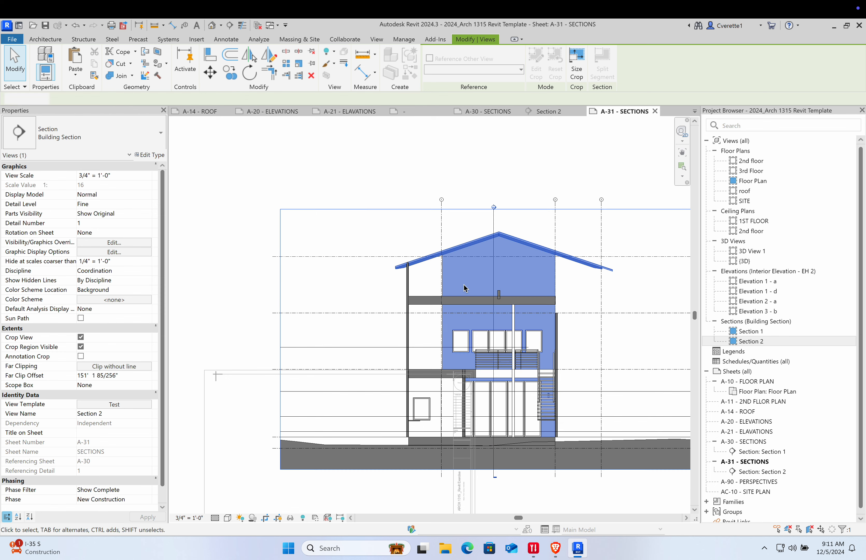
pyautogui.click(497, 210)
pyautogui.moveTo(494, 208); pyautogui.dragTo(494, 279)
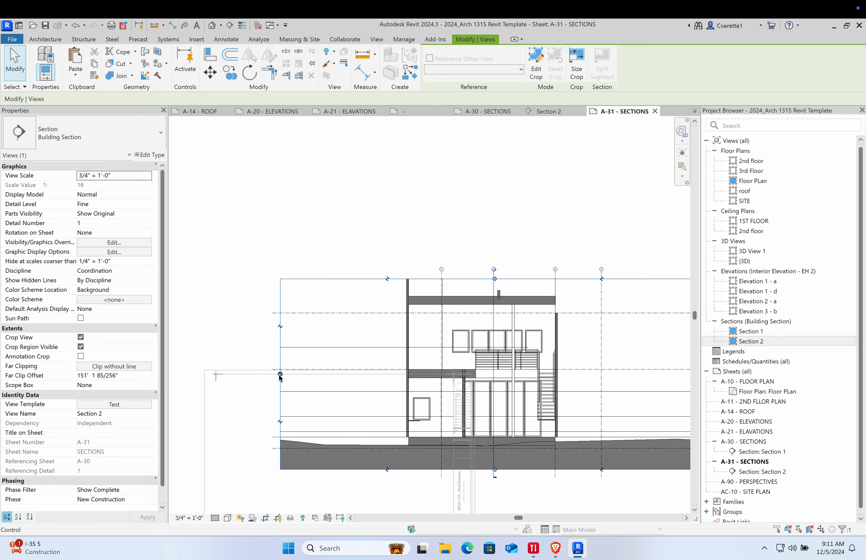
pyautogui.moveTo(280, 374); pyautogui.dragTo(371, 374)
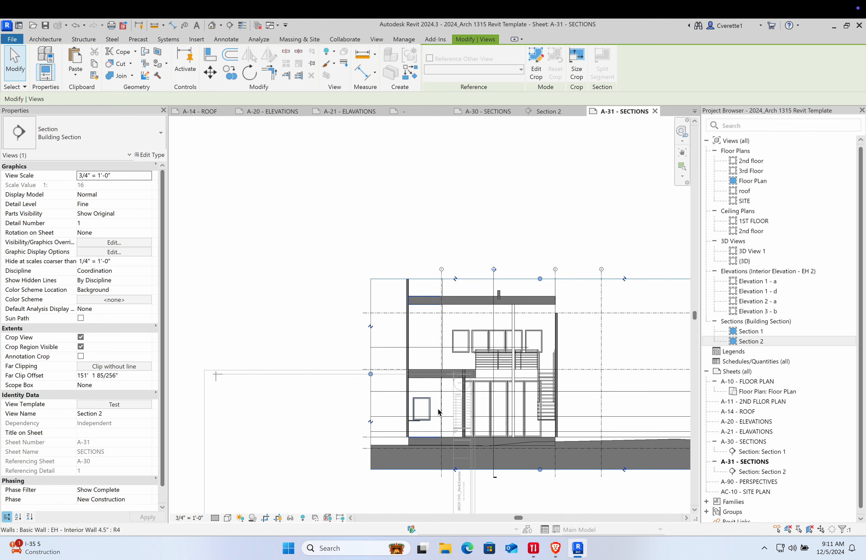
# Bring the crop region's right edge to just past grid line 1 and lower its upper edge to just below the level above the 2nd floor
pyautogui.scroll(-3, 401, 400)
pyautogui.moveTo(451, 390); pyautogui.dragTo(428, 389)
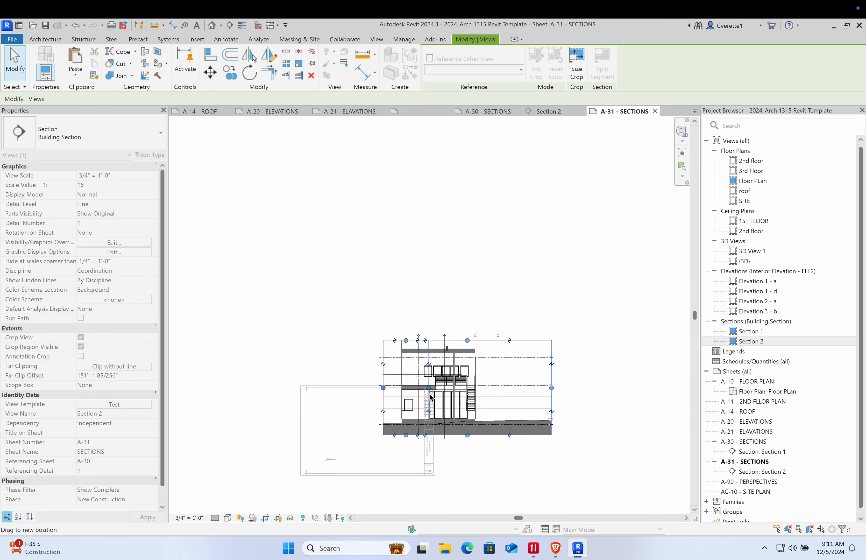
pyautogui.scroll(1, 396, 391)
pyautogui.moveTo(408, 450); pyautogui.dragTo(410, 440)
pyautogui.click(452, 400)
pyautogui.scroll(2, 413, 332)
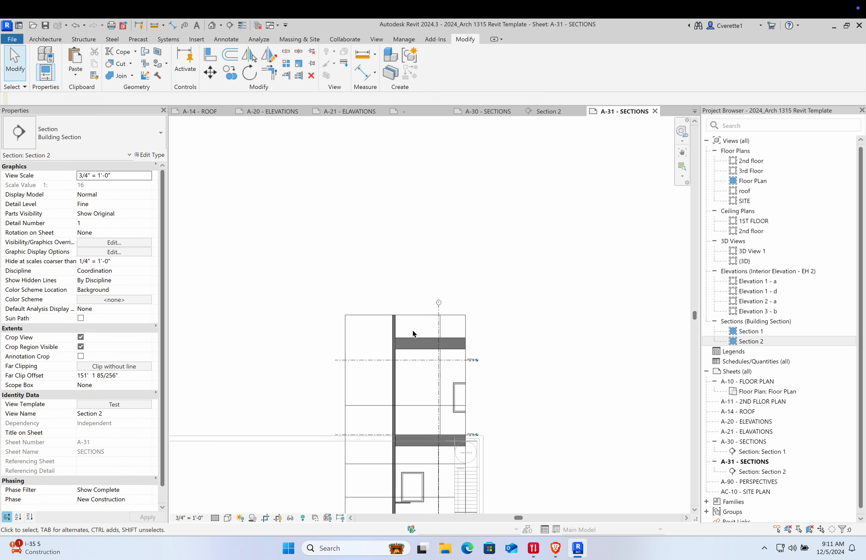
pyautogui.click(407, 314)
pyautogui.moveTo(406, 314); pyautogui.dragTo(404, 379)
pyautogui.moveTo(541, 430); pyautogui.dragTo(555, 312, button='middle')
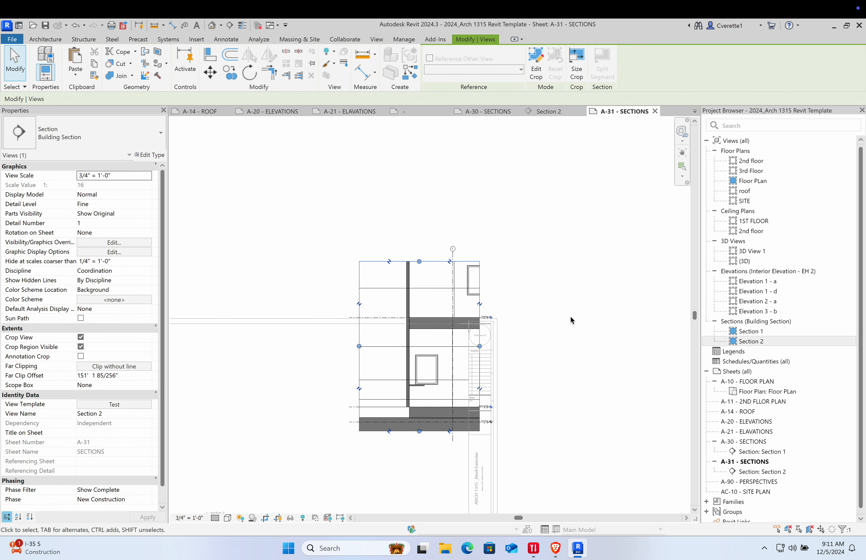
# Deactivate the Section 2 view and move its viewport onto the middle of sheet A-31
pyautogui.doubleClick(570, 318)
pyautogui.scroll(-1, 496, 361)
pyautogui.moveTo(514, 352); pyautogui.dragTo(544, 324, button='middle')
pyautogui.moveTo(456, 331); pyautogui.dragTo(378, 400)
pyautogui.click(310, 416)
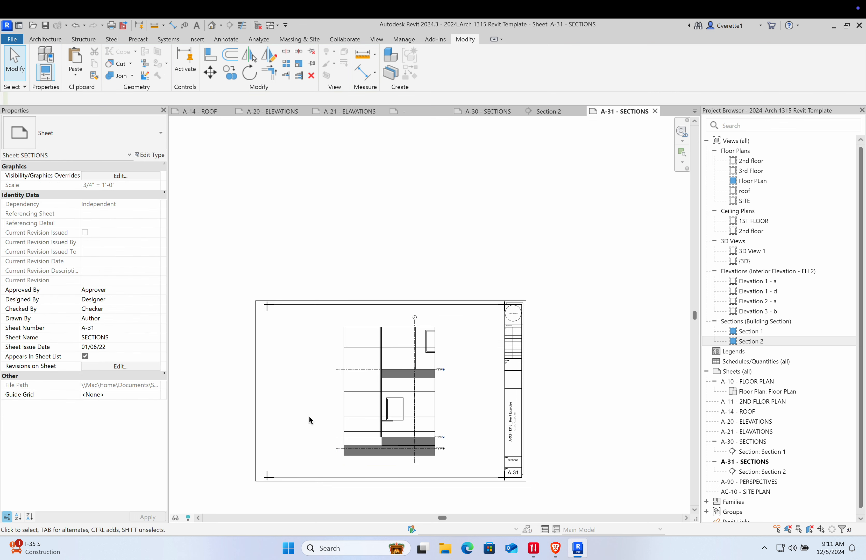
# Move the Section 2 view title to just below and left of the cropped section on the sheet
pyautogui.scroll(-1, 341, 340)
pyautogui.scroll(3, 288, 446)
pyautogui.moveTo(286, 447); pyautogui.dragTo(411, 365)
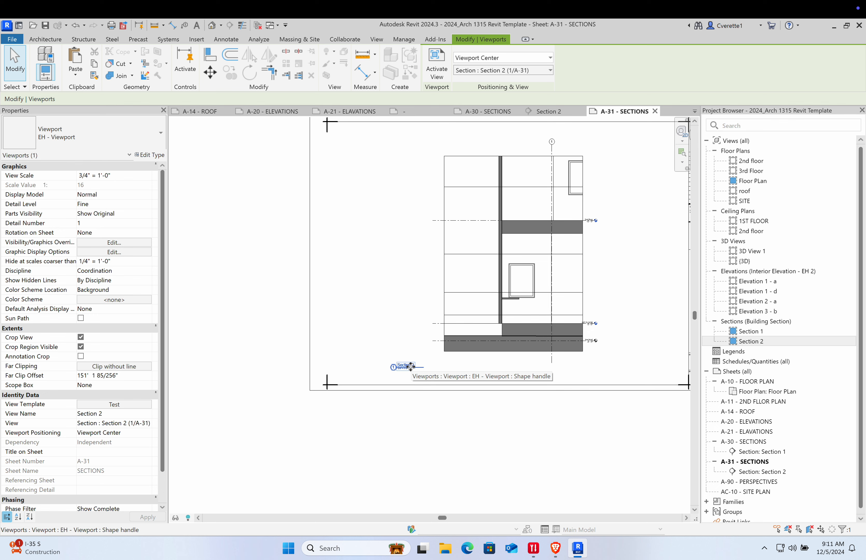
pyautogui.click(394, 278)
# In the activated Section 2 view, draw a three-sided 1-Line detail line outline across the exterior wall below the 2nd floor slab and deactivate the view
pyautogui.moveTo(482, 274); pyautogui.dragTo(421, 310, button='middle')
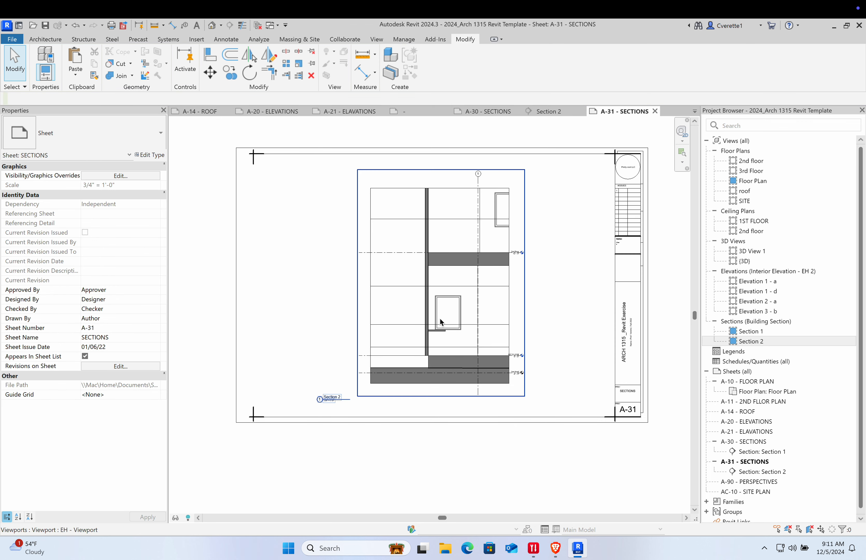
pyautogui.doubleClick(446, 280)
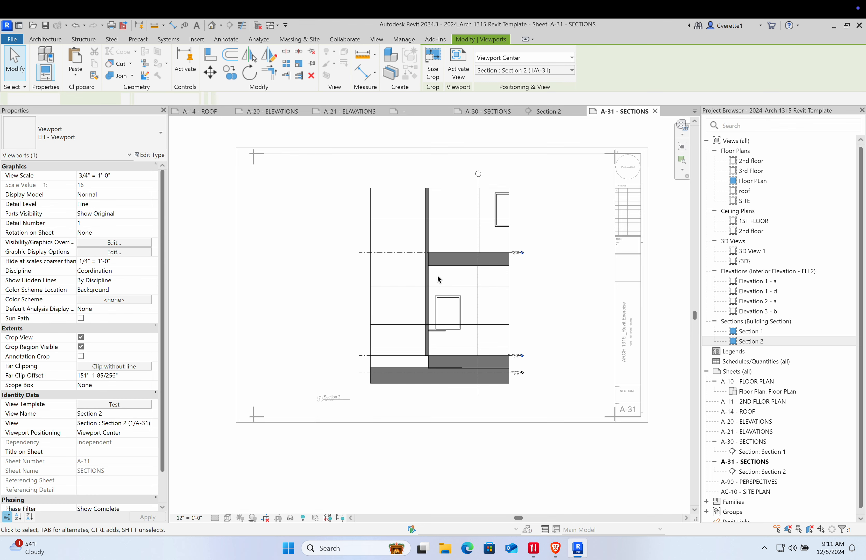
pyautogui.scroll(4, 420, 270)
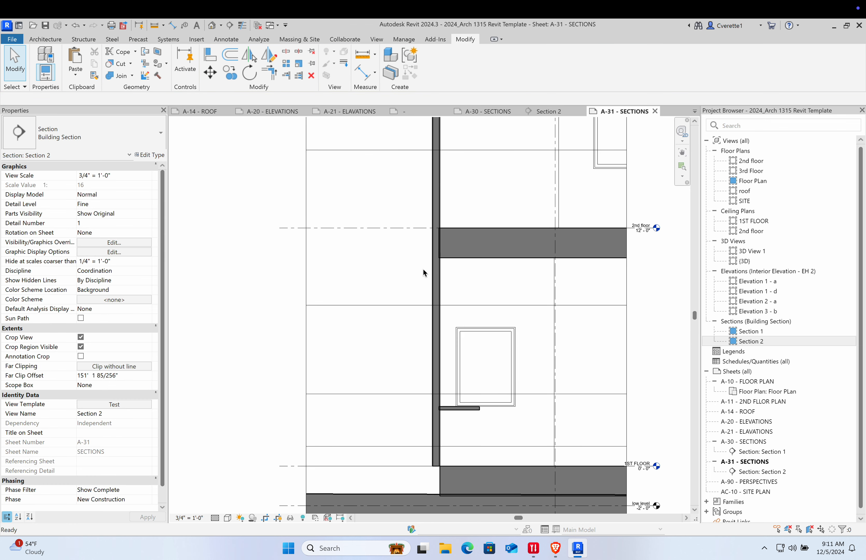
pyautogui.press('d')
pyautogui.press('l')
pyautogui.scroll(2, 423, 279)
pyautogui.click(484, 275)
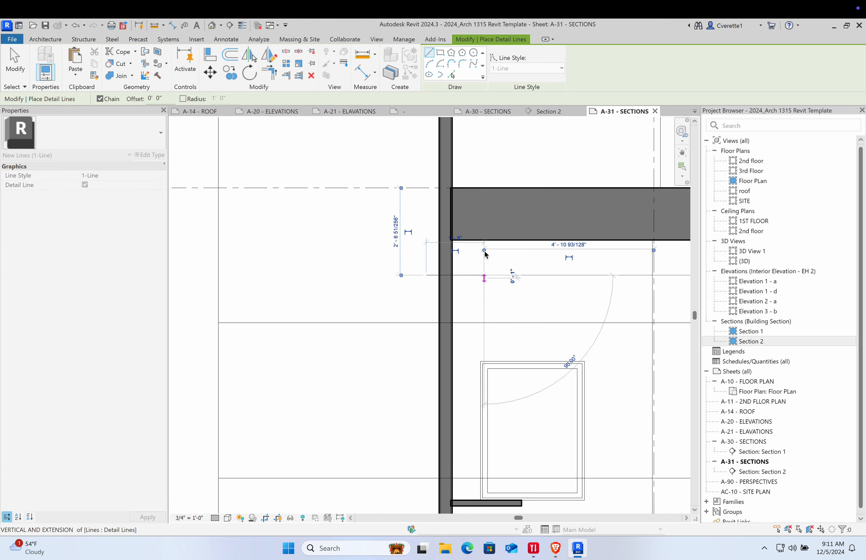
pyautogui.click(484, 258)
pyautogui.click(427, 257)
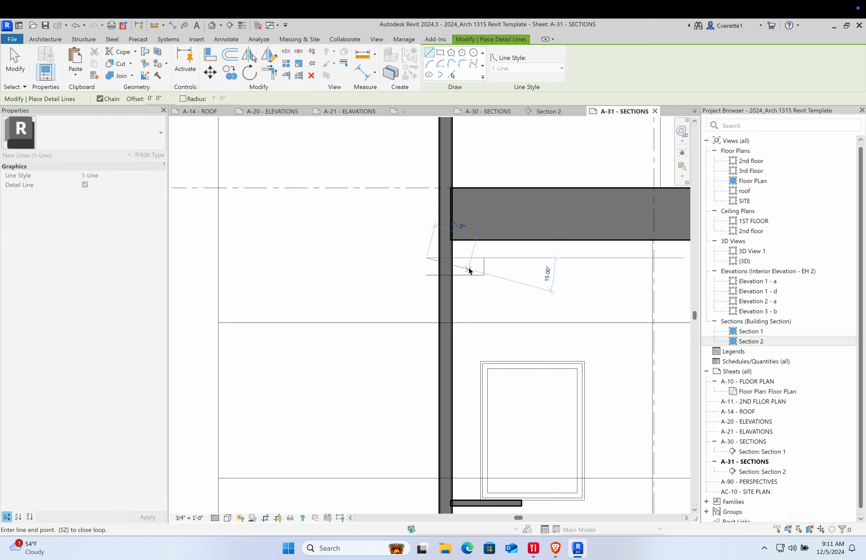
pyautogui.press('Escape')
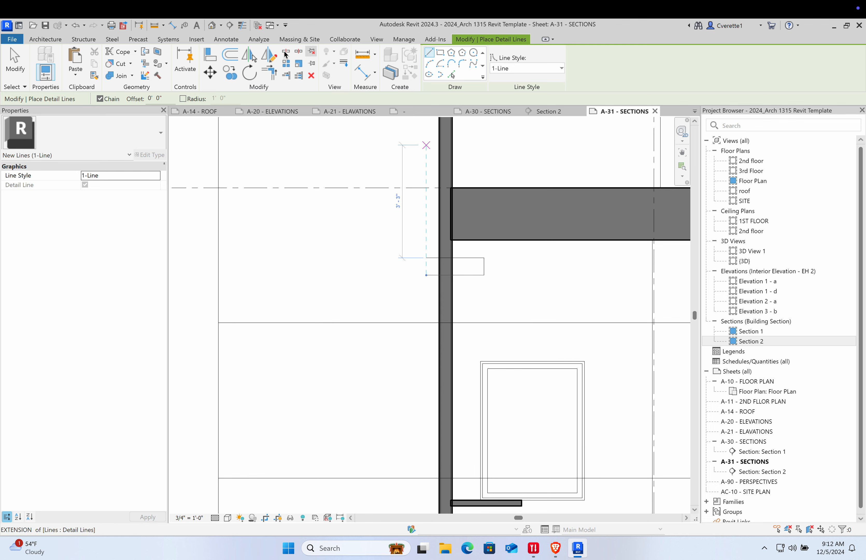
pyautogui.scroll(-1, 423, 288)
pyautogui.scroll(-3, 497, 244)
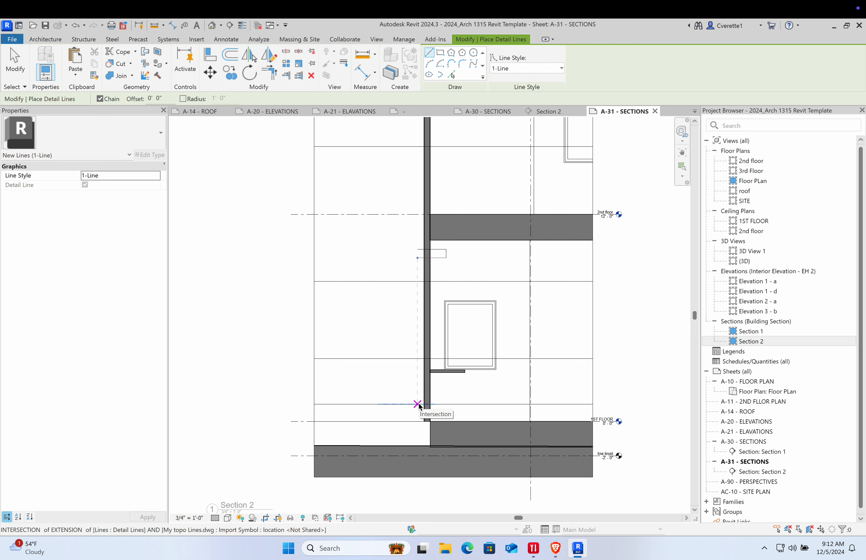
pyautogui.click(14, 61)
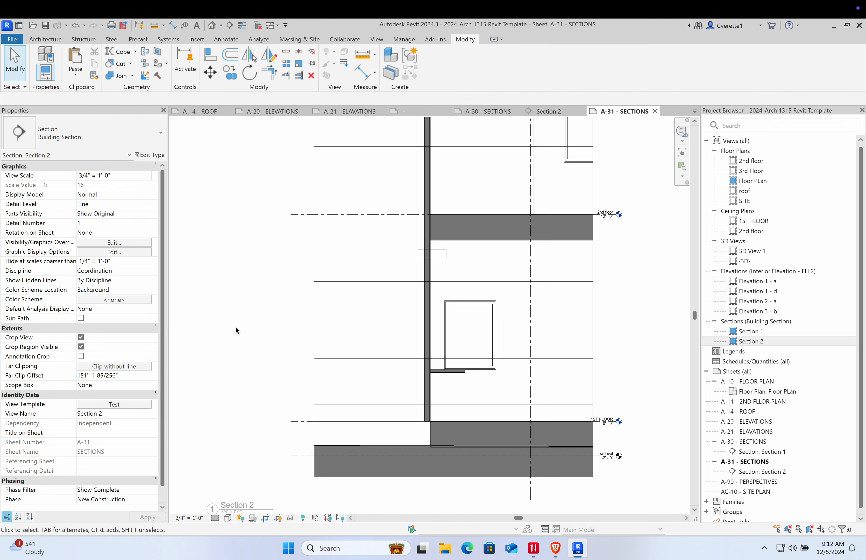
pyautogui.doubleClick(235, 326)
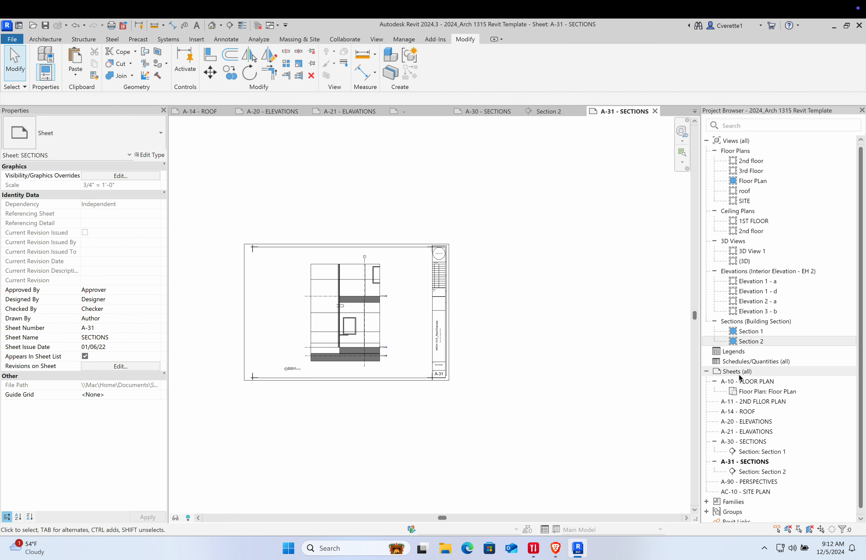
# Open sheet A-20 - ELEVATIONS and place Elevation 1 - a at its upper left with Elevation 1 - d below it
pyautogui.doubleClick(747, 421)
pyautogui.moveTo(753, 281); pyautogui.dragTo(414, 185)
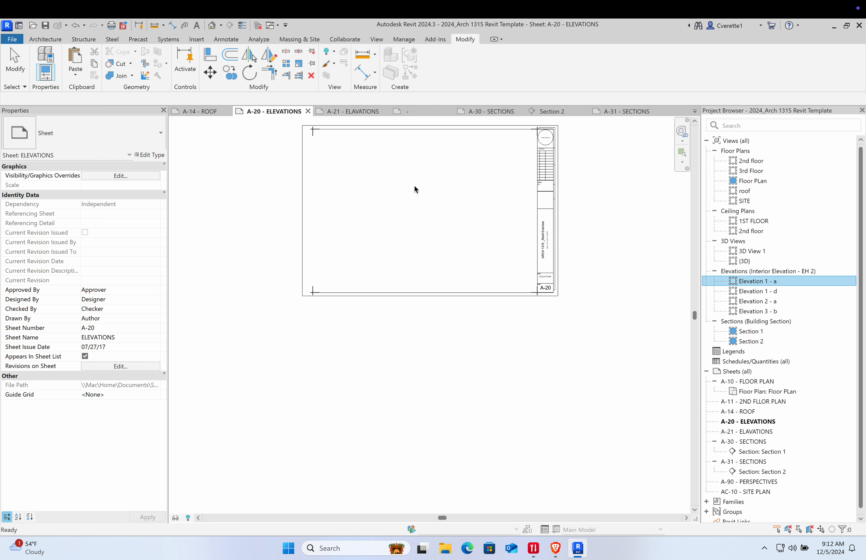
pyautogui.click(373, 160)
pyautogui.moveTo(740, 292); pyautogui.dragTo(381, 243)
pyautogui.click(381, 241)
# Place Elevation 2 - a at the upper right of sheet A-20 and Elevation 3 - b below it
pyautogui.click(750, 301)
pyautogui.moveTo(510, 174); pyautogui.dragTo(503, 169)
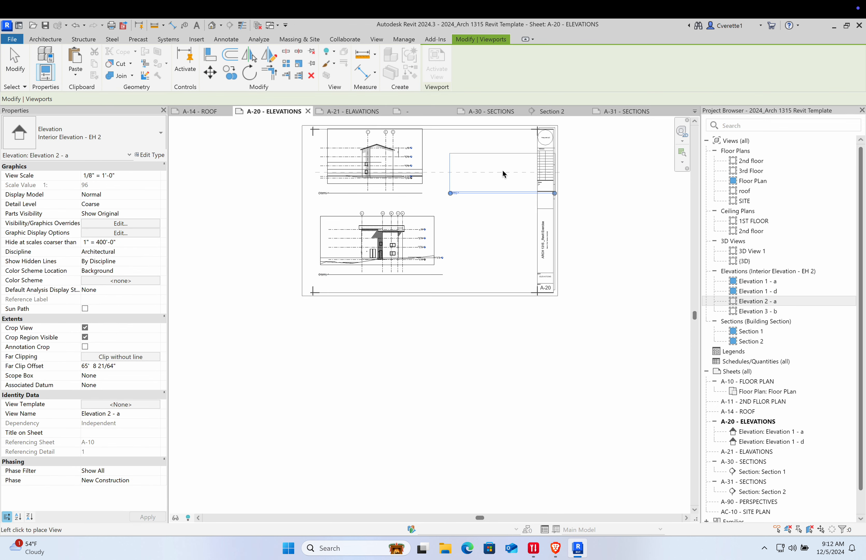
pyautogui.click(503, 169)
pyautogui.moveTo(753, 311); pyautogui.dragTo(512, 242)
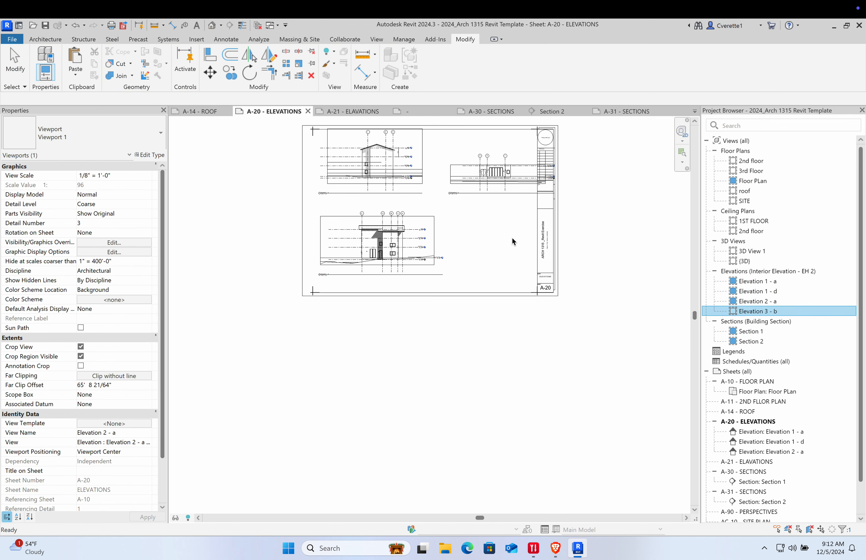
pyautogui.click(503, 238)
pyautogui.scroll(3, 490, 251)
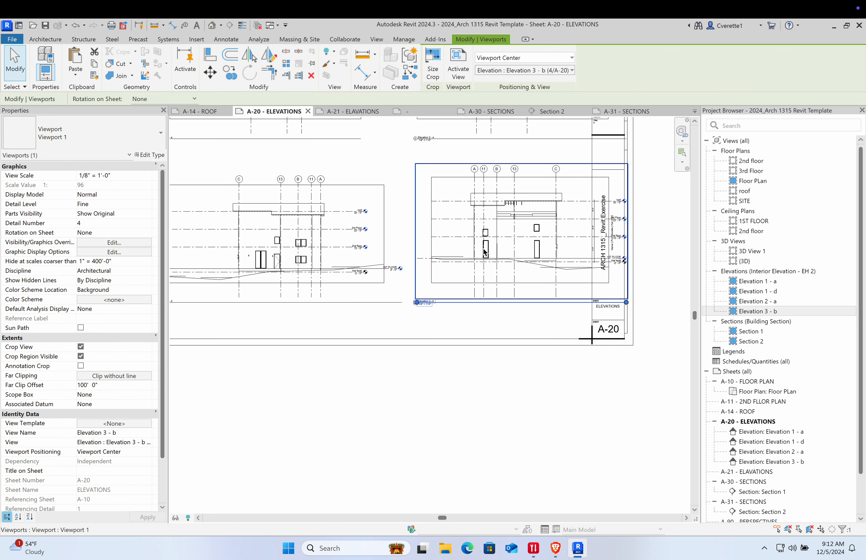
pyautogui.click(416, 479)
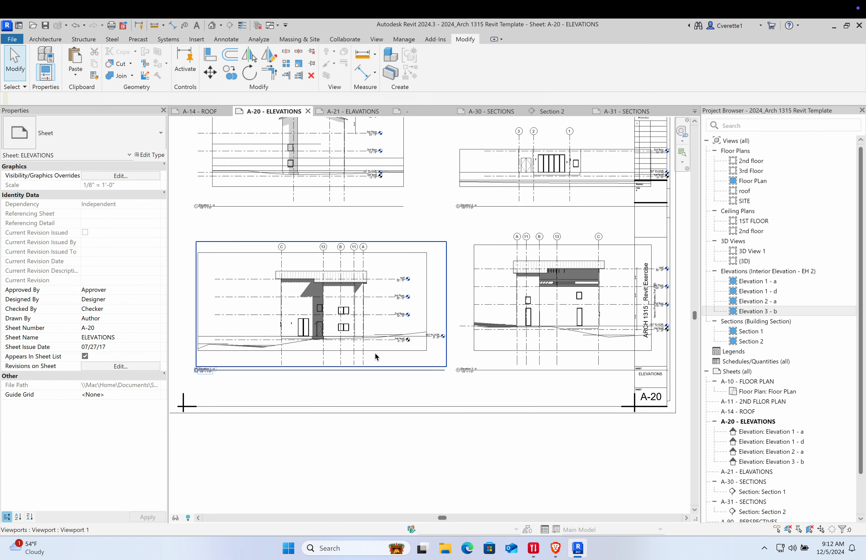
# Set the view scale of all four elevation viewports on sheet A-20 to 1" = 10'-0"
pyautogui.scroll(-2, 375, 352)
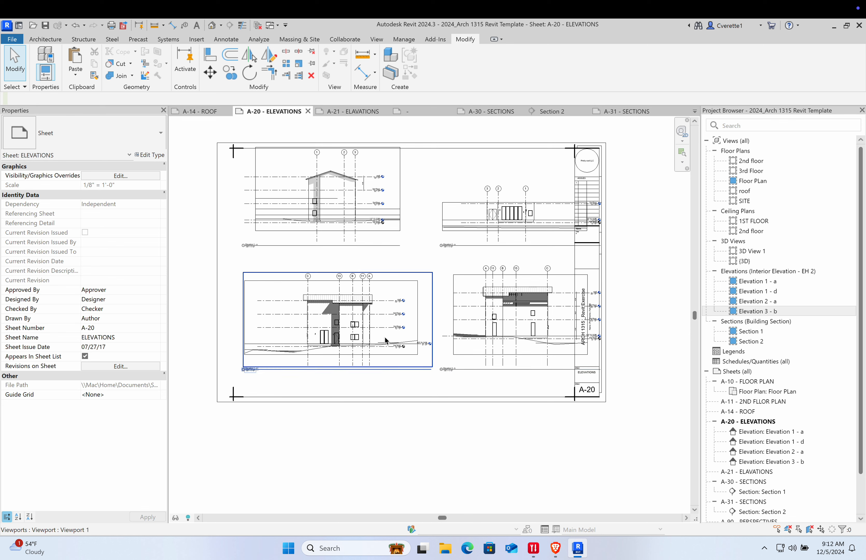
pyautogui.moveTo(457, 346); pyautogui.dragTo(359, 203)
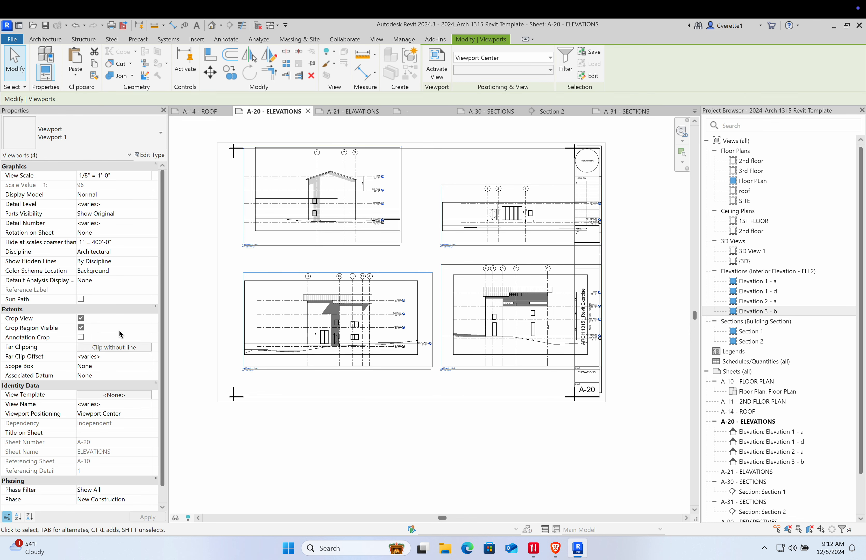
pyautogui.scroll(-1, 121, 333)
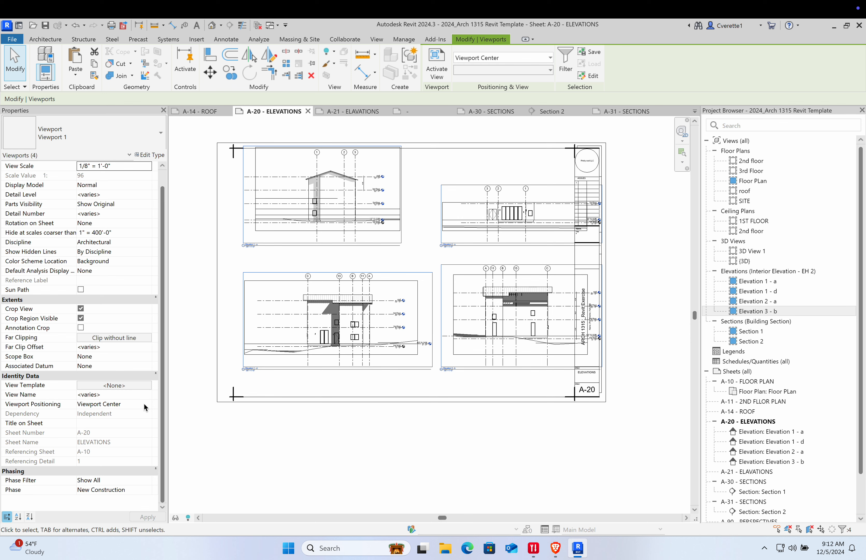
pyautogui.scroll(1, 114, 262)
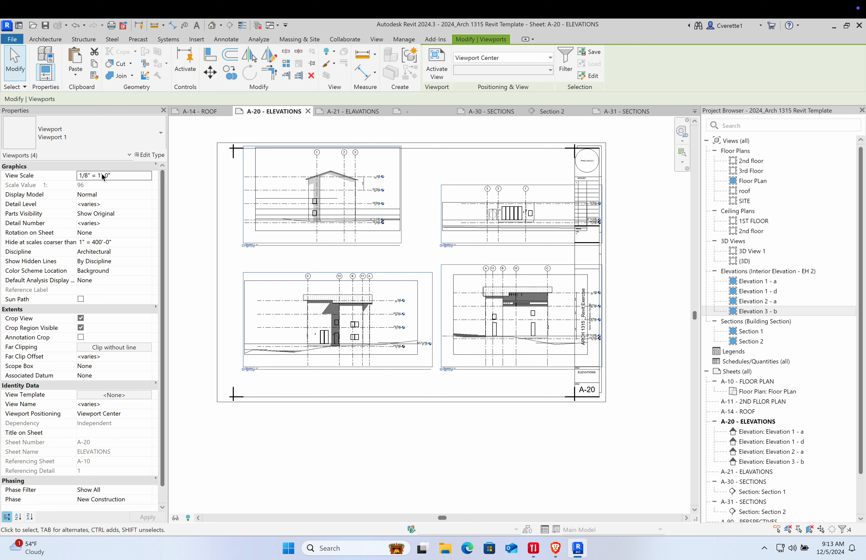
pyautogui.click(151, 179)
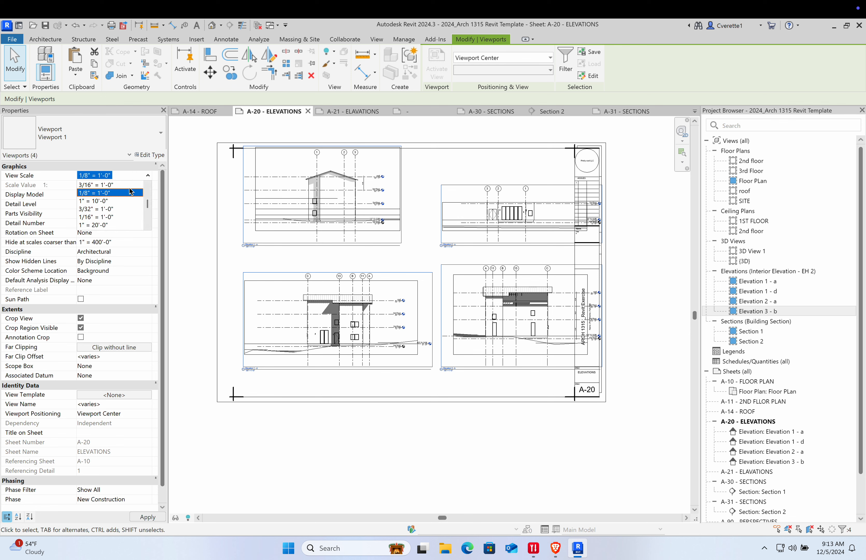
pyautogui.click(122, 200)
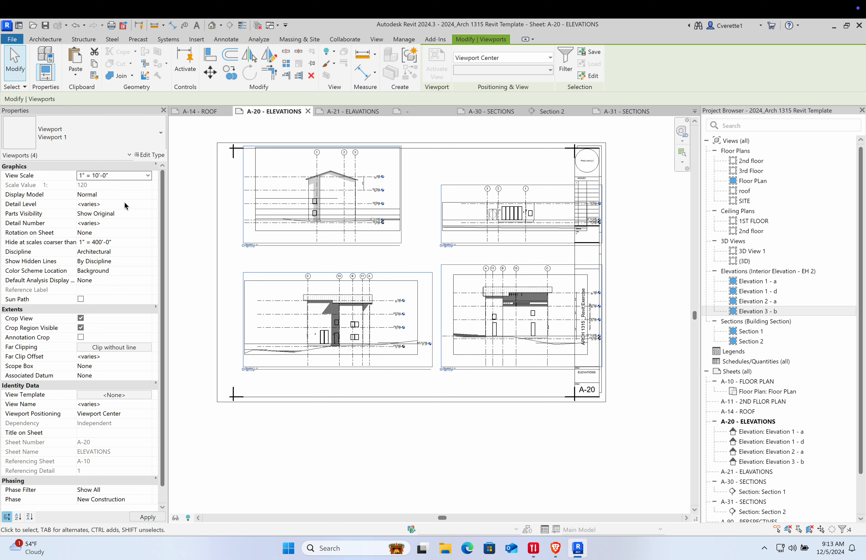
pyautogui.click(190, 227)
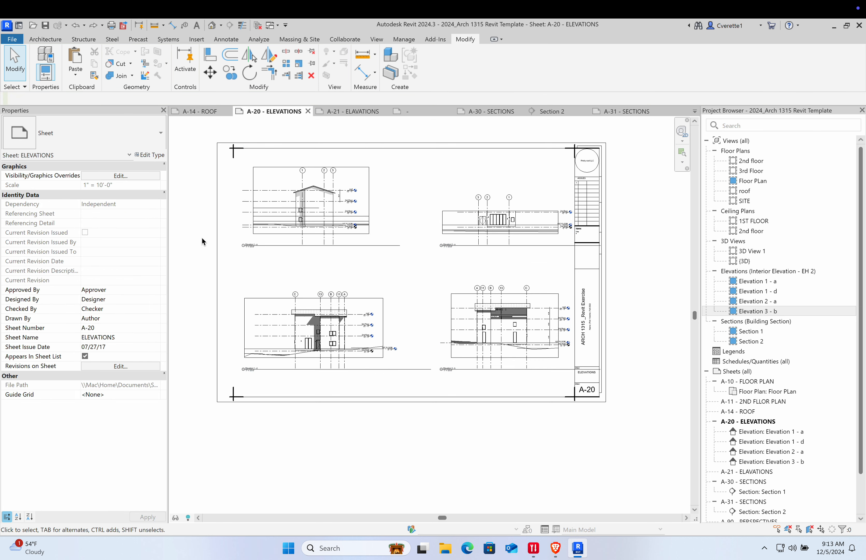
# Set the view scale of all four elevation viewports on sheet A-20 to 1/8" = 1'-0"
pyautogui.moveTo(527, 385); pyautogui.dragTo(320, 207)
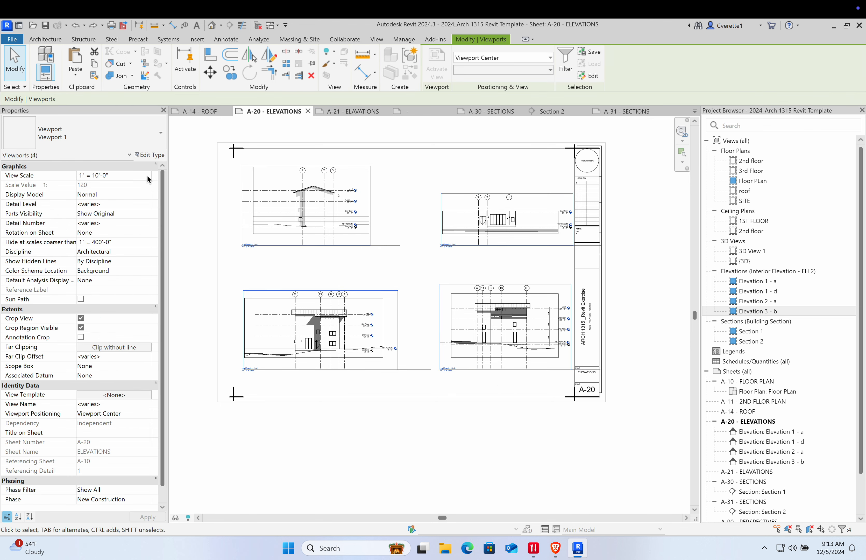
pyautogui.click(113, 175)
pyautogui.click(104, 217)
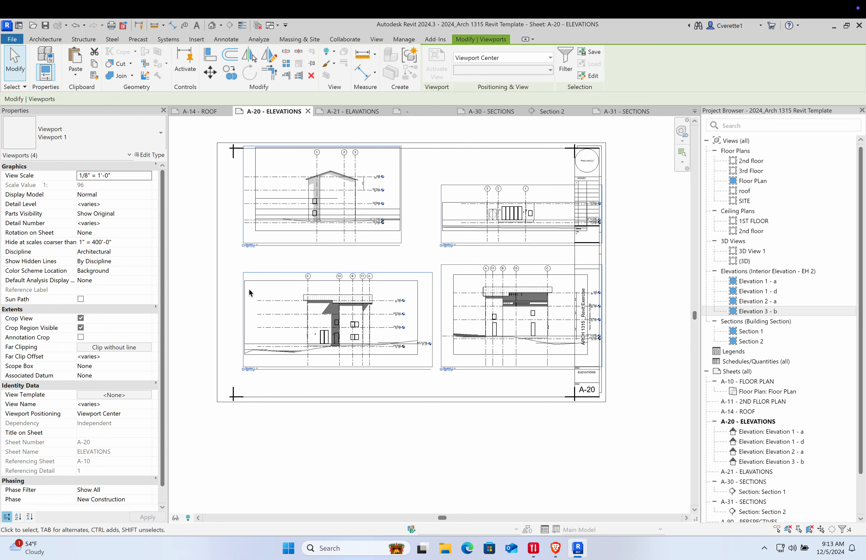
pyautogui.scroll(1, 310, 369)
pyautogui.click(357, 398)
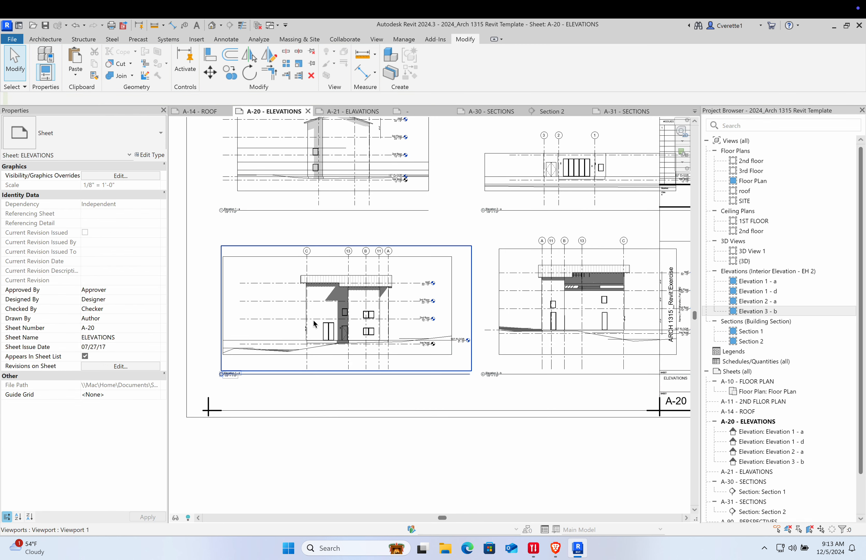
# Shorten the title lines of Elevation 1 - d and Elevation 1 - a, and move the Elevation 1 - a title further below its view
pyautogui.click(469, 373)
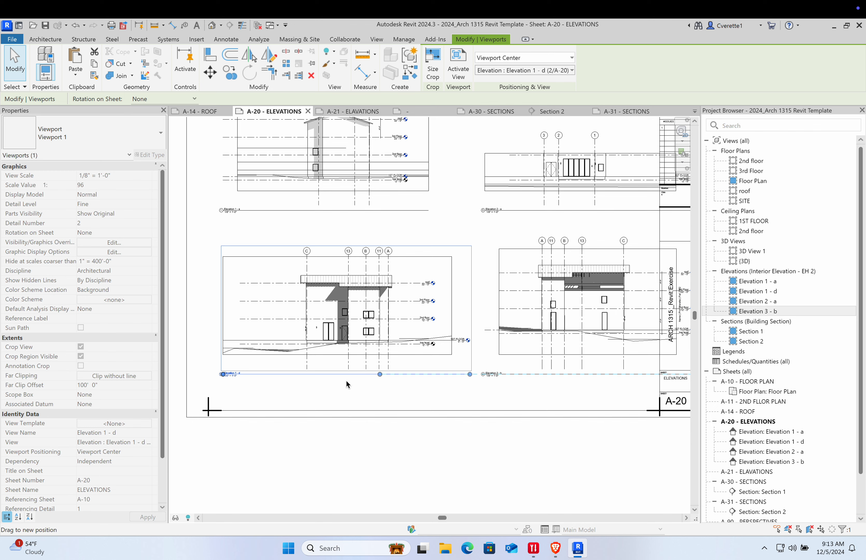
pyautogui.click(263, 388)
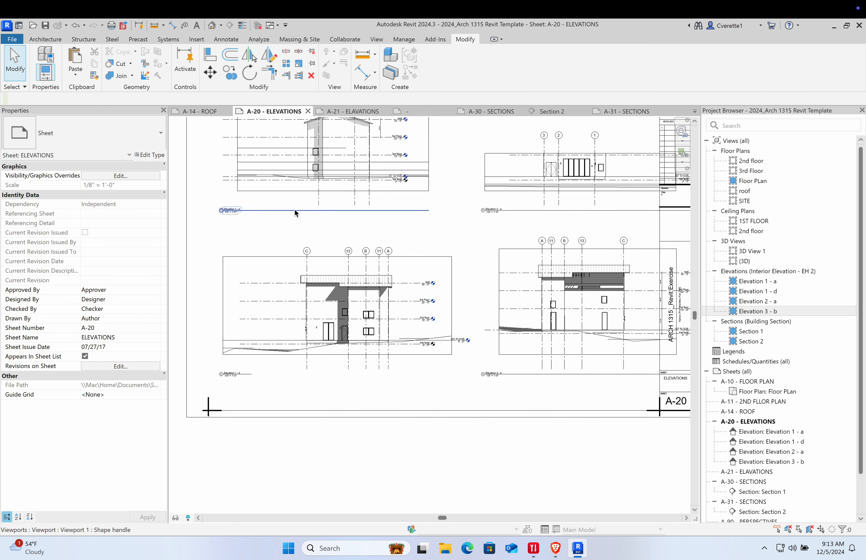
pyautogui.moveTo(294, 210)
pyautogui.mouseDown()
pyautogui.moveTo(291, 228)
pyautogui.moveTo(322, 227)
pyautogui.moveTo(266, 231)
pyautogui.moveTo(294, 229)
pyautogui.mouseUp()
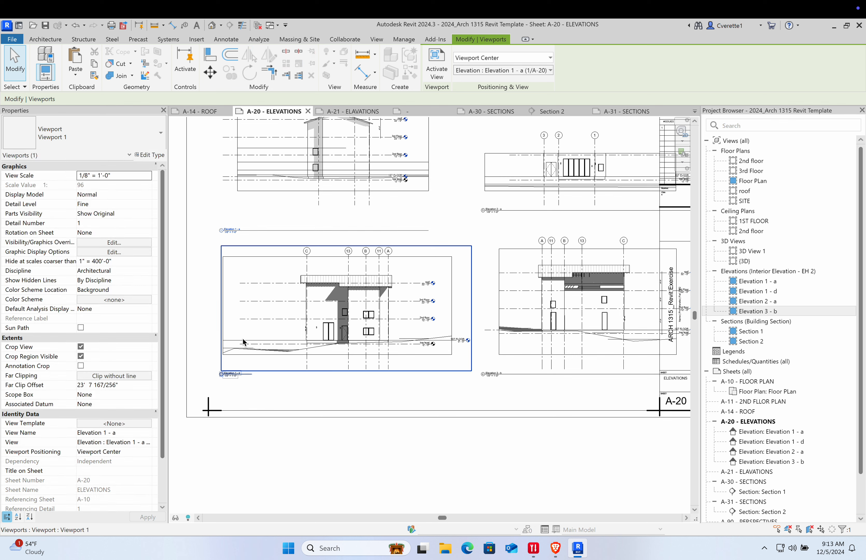
pyautogui.click(281, 230)
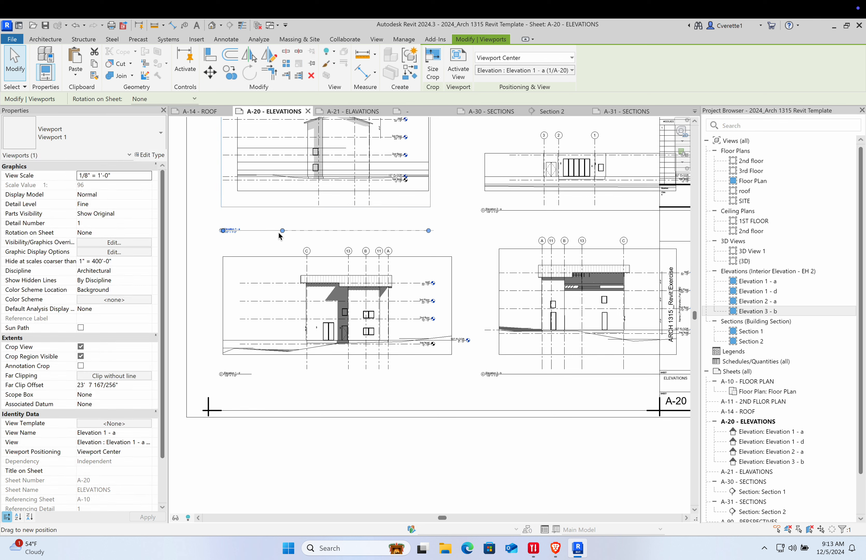
pyautogui.moveTo(279, 233); pyautogui.dragTo(259, 232)
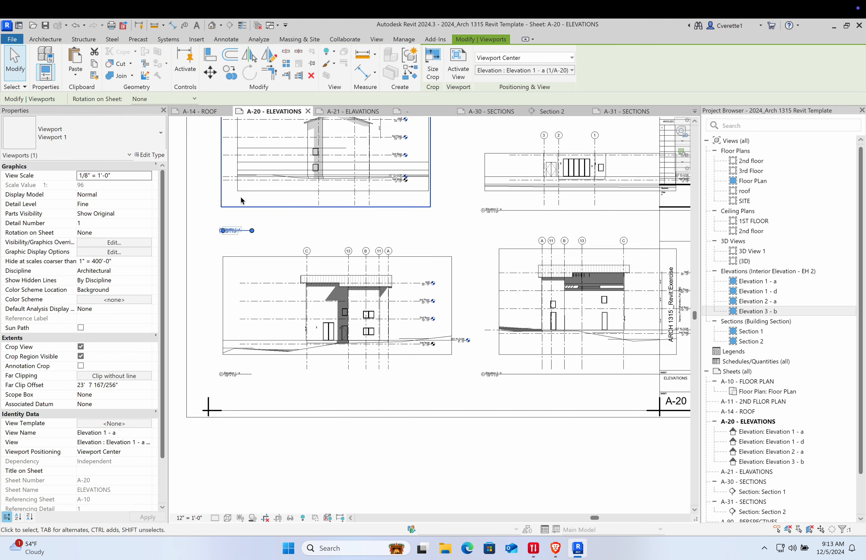
# Activate the Elevation 1 - a view on the sheet, rename it North, and deactivate it
pyautogui.doubleClick(243, 200)
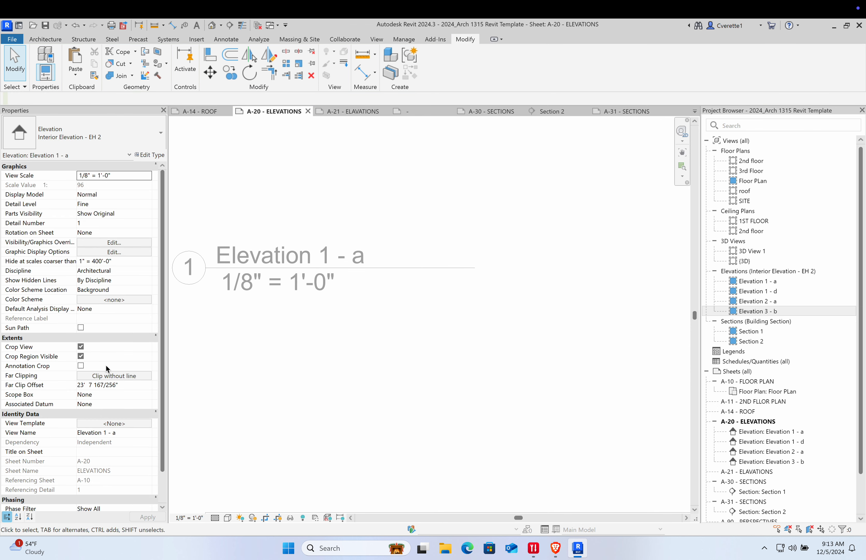
pyautogui.scroll(-1, 105, 369)
pyautogui.click(114, 404)
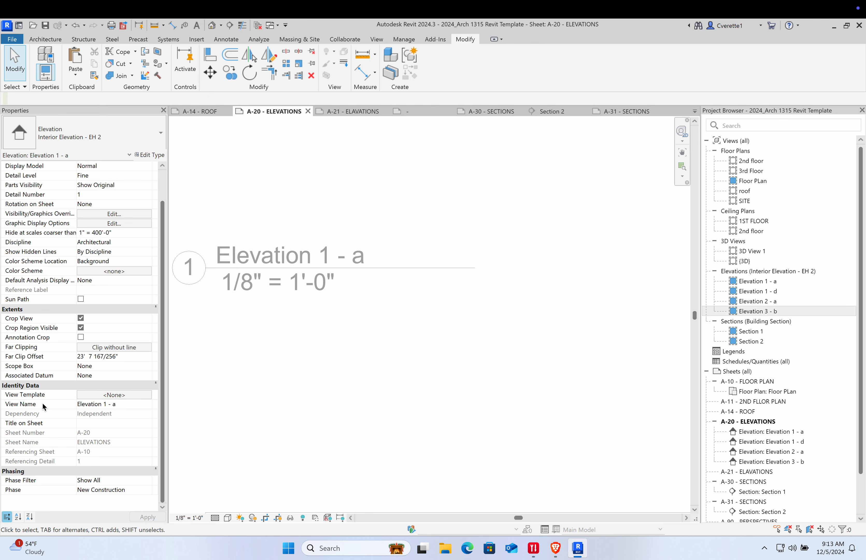
pyautogui.click(64, 408)
pyautogui.write('North')
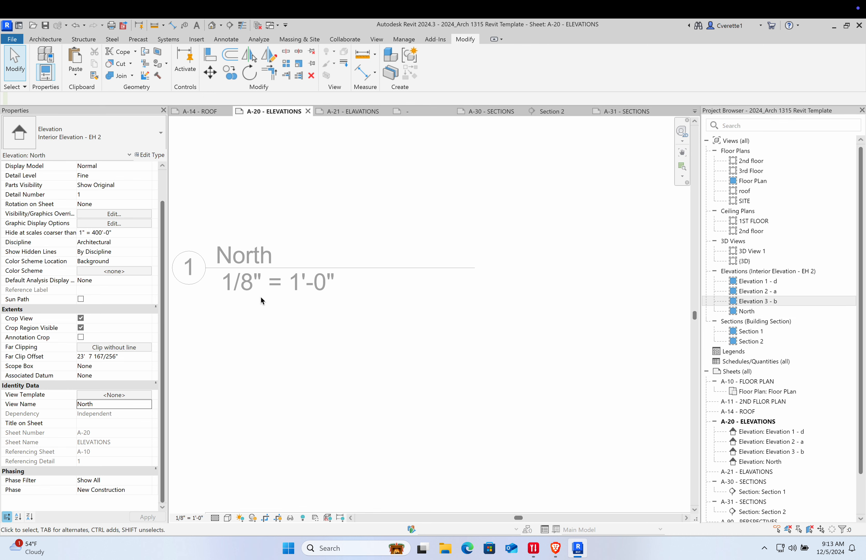
pyautogui.scroll(-10, 268, 285)
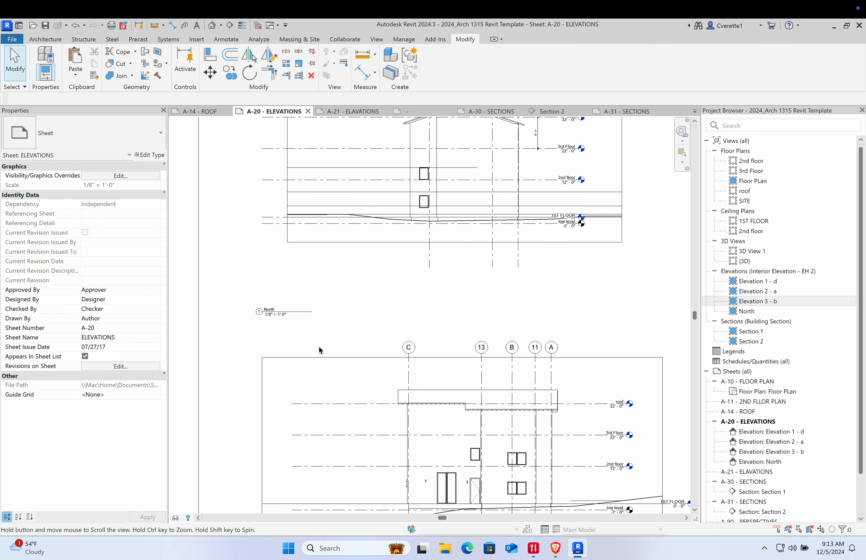
pyautogui.click(445, 357)
# Move the North view title up closer to its drawing, level with the Elevation 2 - a title
pyautogui.moveTo(444, 357); pyautogui.dragTo(456, 364, button='middle')
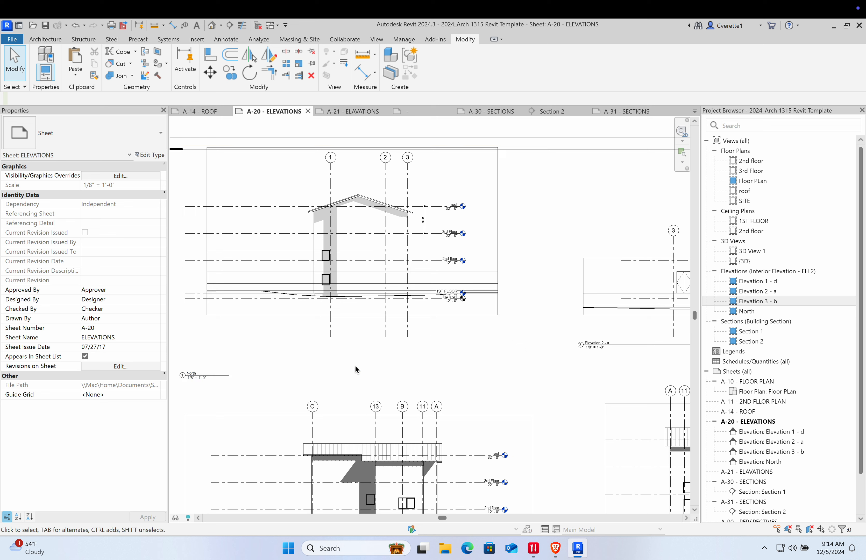
pyautogui.moveTo(352, 372); pyautogui.dragTo(365, 364, button='middle')
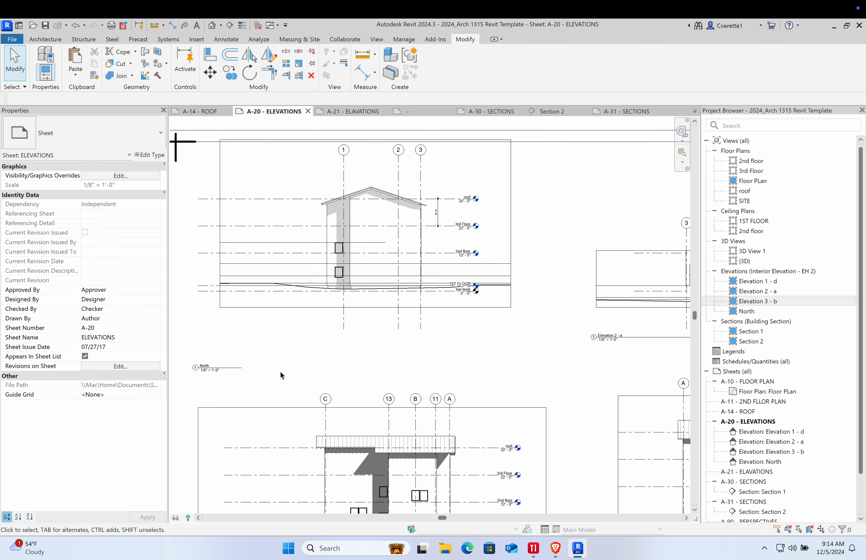
pyautogui.moveTo(233, 372); pyautogui.dragTo(232, 342)
pyautogui.click(302, 370)
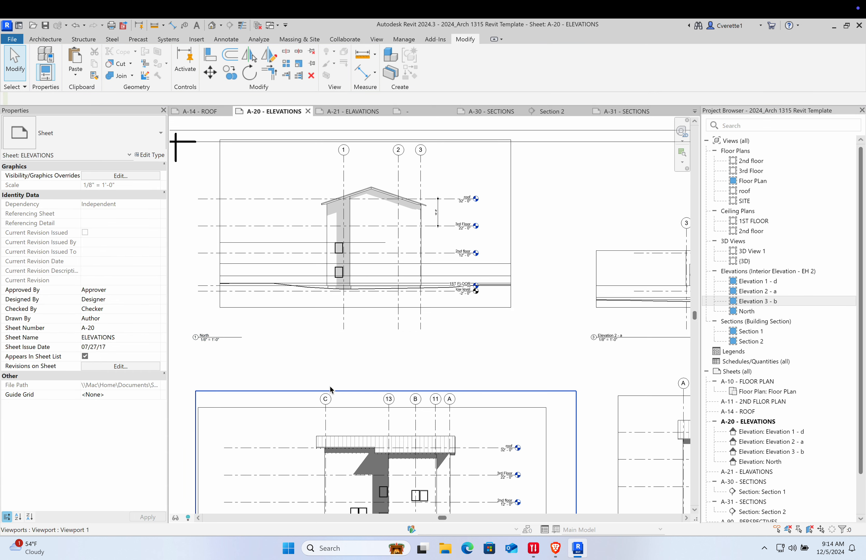
# Move the Elevation 2 - a and Elevation 3 - b viewports left so they clear the sheet's title block
pyautogui.scroll(-5, 348, 369)
pyautogui.moveTo(394, 355); pyautogui.dragTo(344, 356, button='middle')
pyautogui.scroll(2, 446, 332)
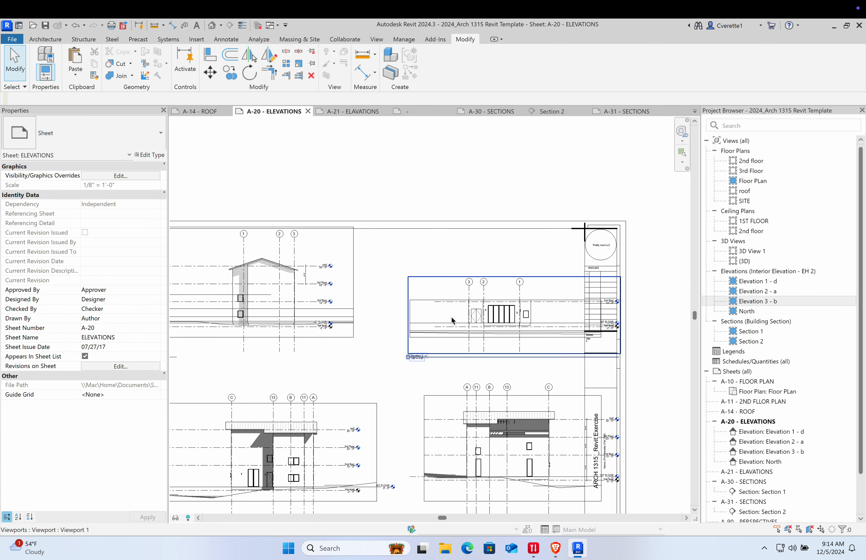
pyautogui.moveTo(449, 317); pyautogui.dragTo(416, 310)
pyautogui.moveTo(508, 408); pyautogui.dragTo(466, 416)
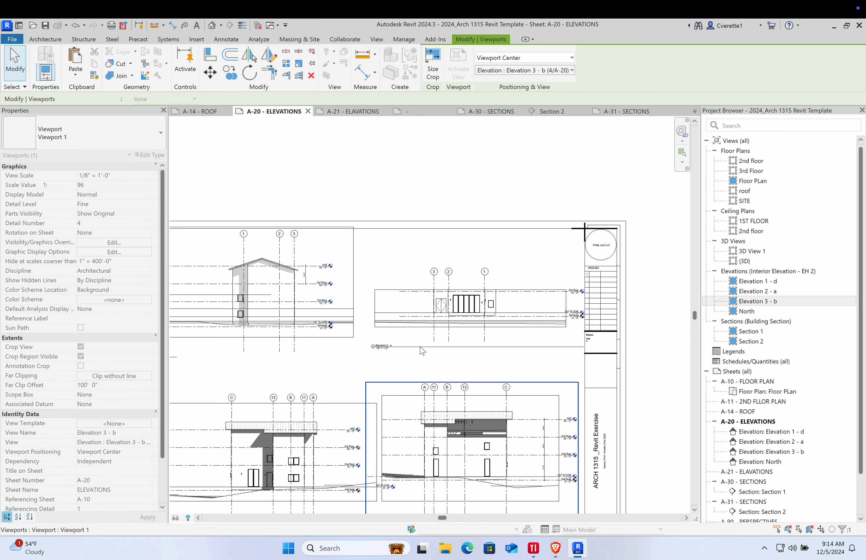
# Reposition the Elevation 1 - d viewport inside the sheet's left border, with its grid bubbles level with those of Elevation 3 - b
pyautogui.moveTo(451, 360); pyautogui.dragTo(536, 306, button='middle')
pyautogui.moveTo(394, 387); pyautogui.dragTo(365, 391)
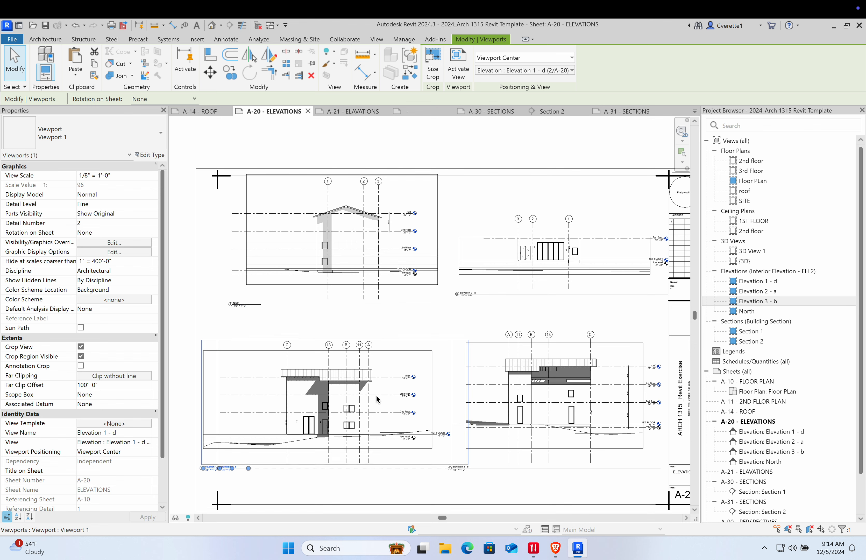
pyautogui.moveTo(355, 400)
pyautogui.mouseDown()
pyautogui.moveTo(344, 401)
pyautogui.moveTo(383, 394)
pyautogui.moveTo(364, 396)
pyautogui.moveTo(348, 385)
pyautogui.moveTo(347, 393)
pyautogui.mouseUp()
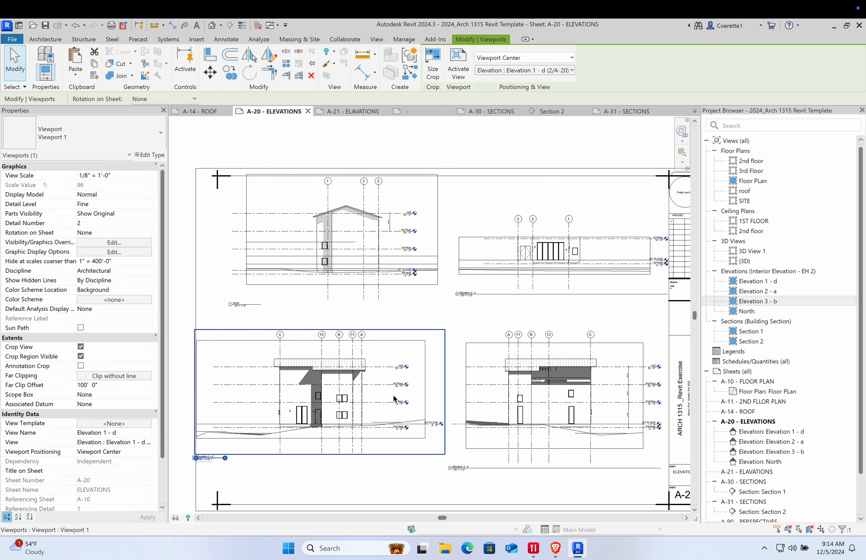
pyautogui.moveTo(399, 401); pyautogui.dragTo(378, 390)
pyautogui.moveTo(364, 398); pyautogui.dragTo(380, 395)
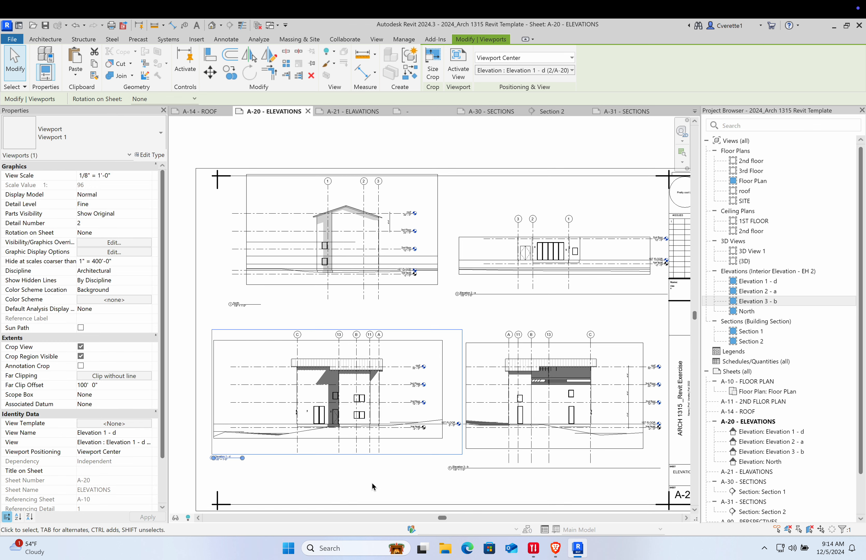
pyautogui.click(373, 487)
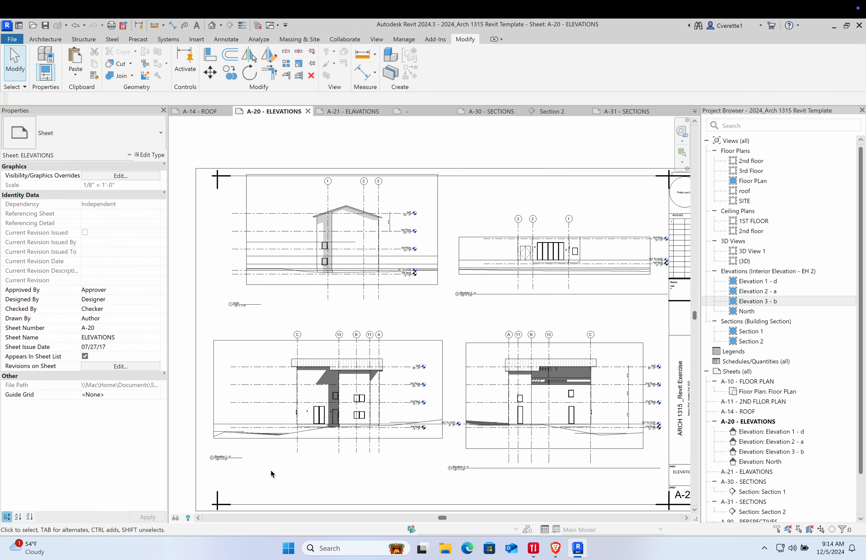
# Activate Elevation 1 - d, pull the left edge of its crop region inward toward the building, and deactivate the view
pyautogui.doubleClick(230, 425)
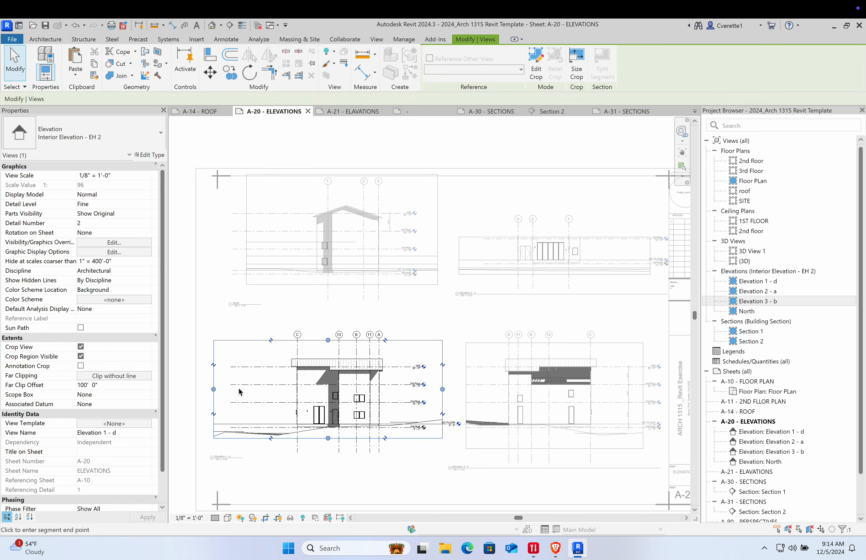
pyautogui.moveTo(239, 388); pyautogui.dragTo(244, 388)
pyautogui.doubleClick(283, 459)
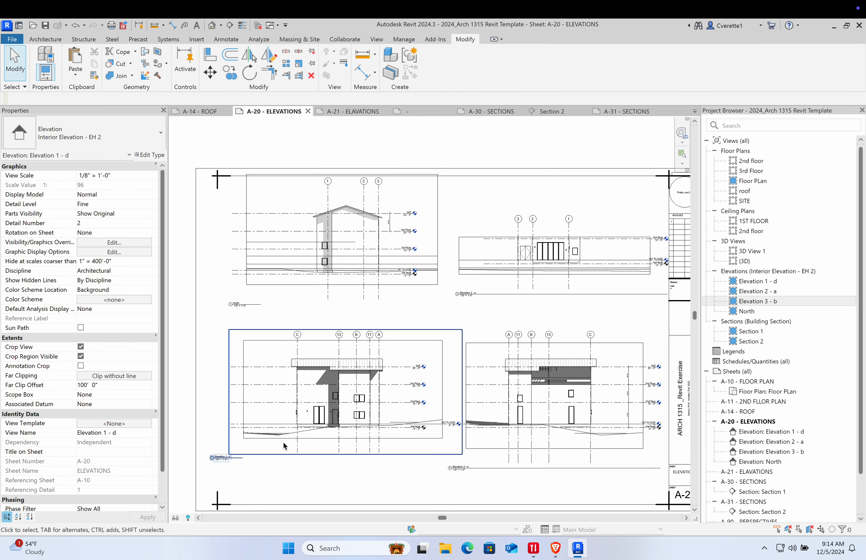
pyautogui.click(294, 451)
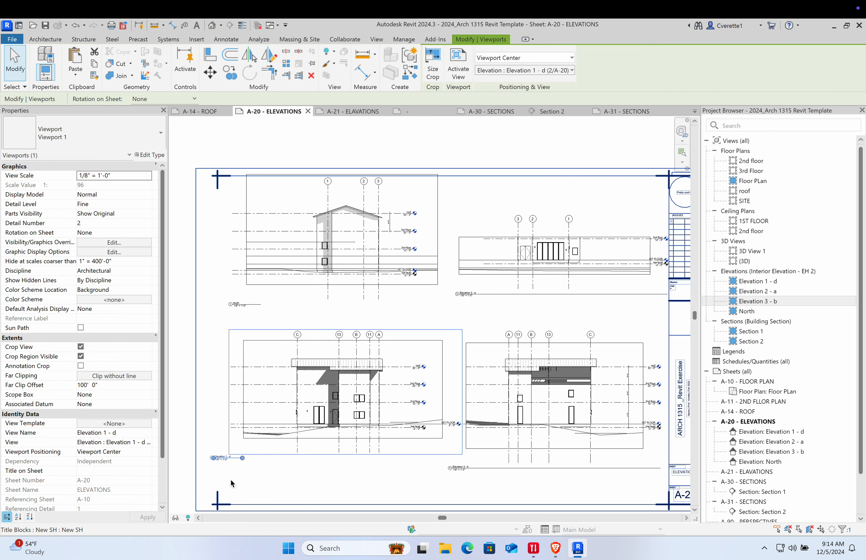
pyautogui.click(223, 411)
# Hide the crop regions of the Elevation 1 - d and North views through their activated viewports
pyautogui.doubleClick(243, 439)
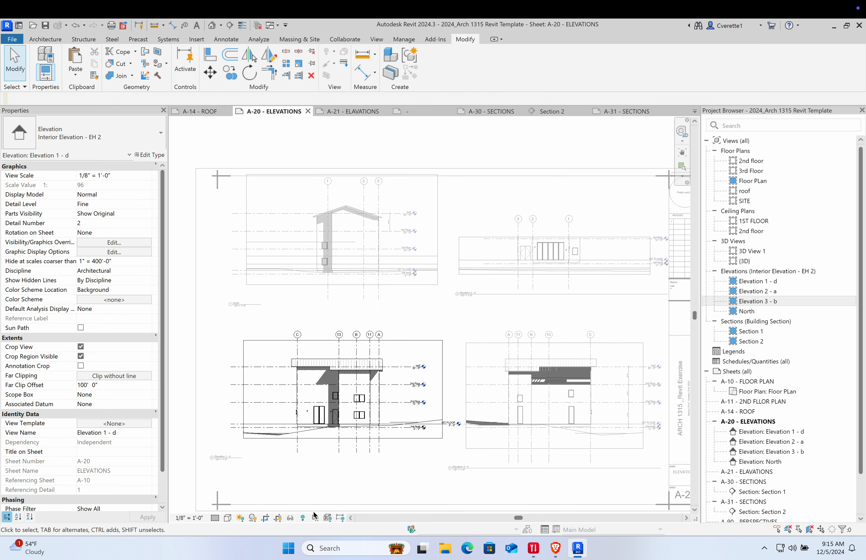
pyautogui.click(283, 516)
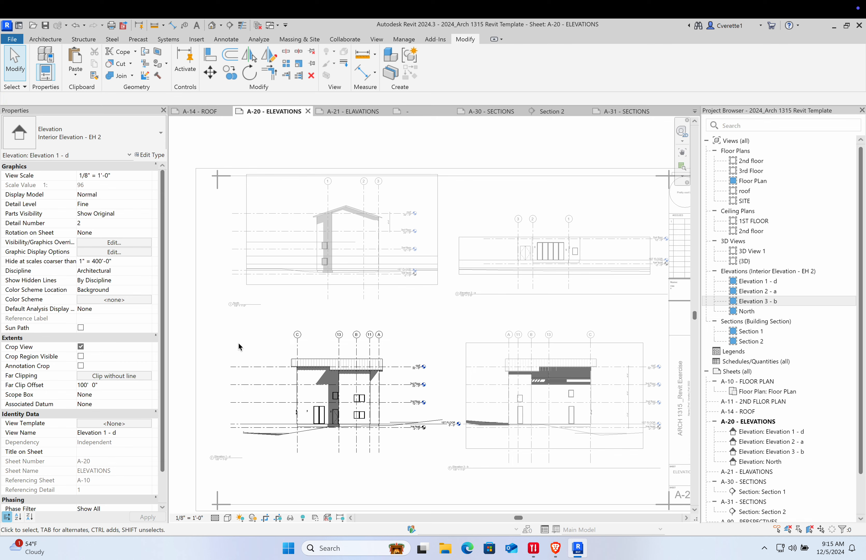
pyautogui.doubleClick(386, 151)
pyautogui.doubleClick(360, 217)
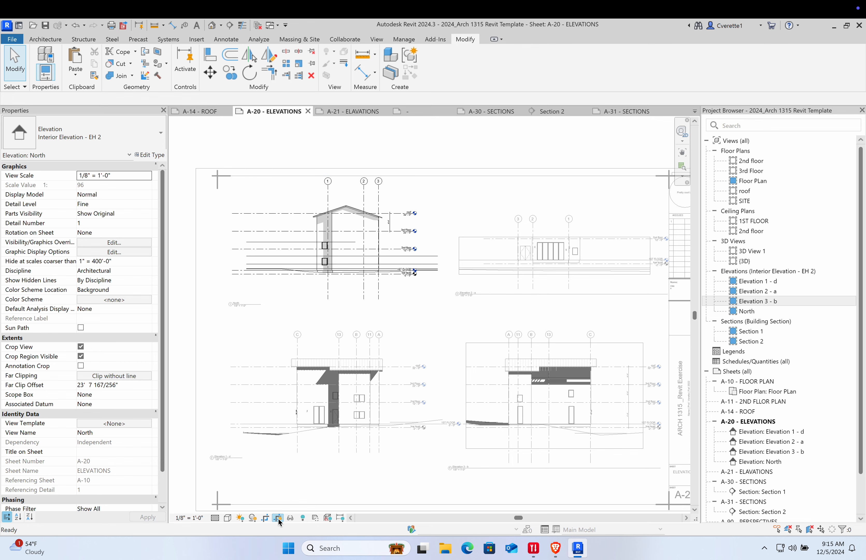
pyautogui.doubleClick(219, 287)
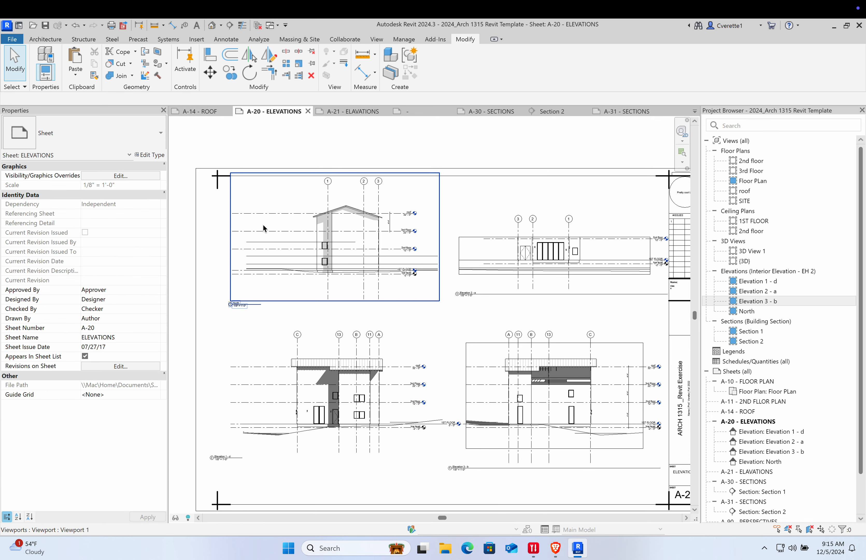
# Activate Elevation 3 - b on the sheet and hide its crop region
pyautogui.moveTo(480, 383); pyautogui.dragTo(460, 347, button='middle')
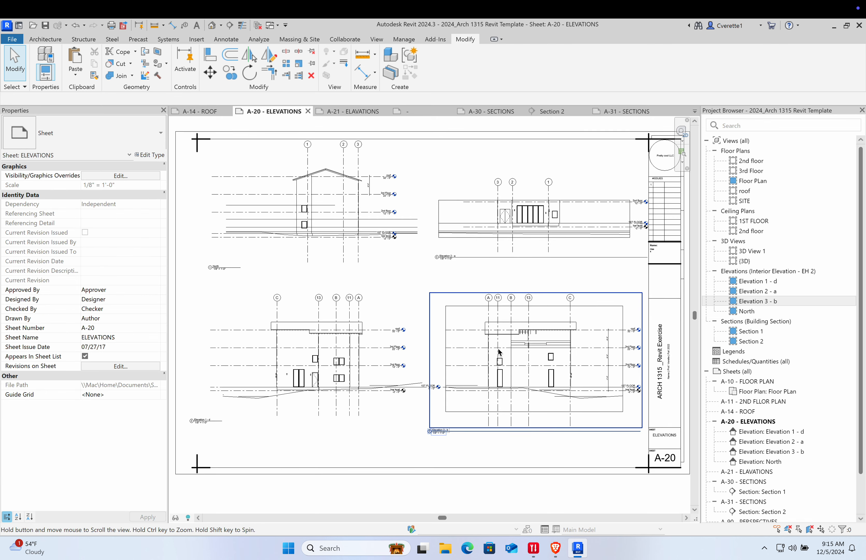
pyautogui.click(460, 347)
pyautogui.doubleClick(460, 359)
pyautogui.click(280, 520)
pyautogui.scroll(2, 458, 355)
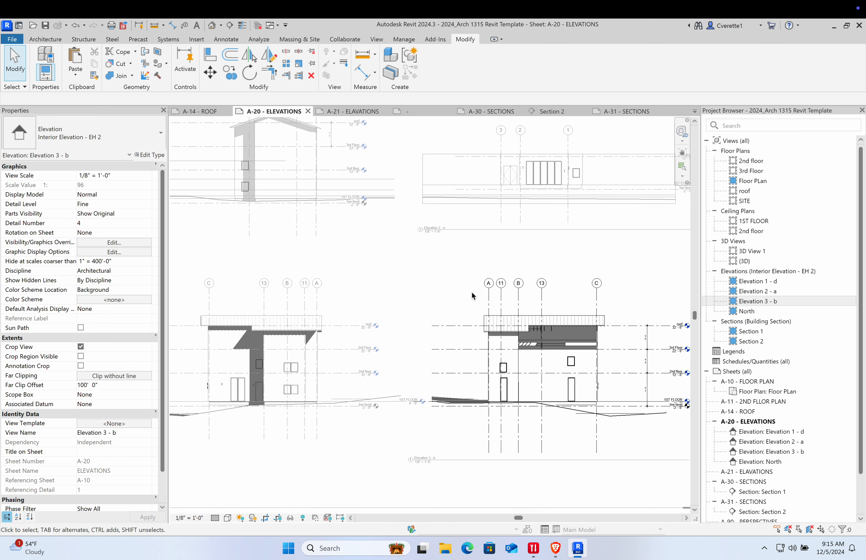
pyautogui.scroll(-3, 475, 296)
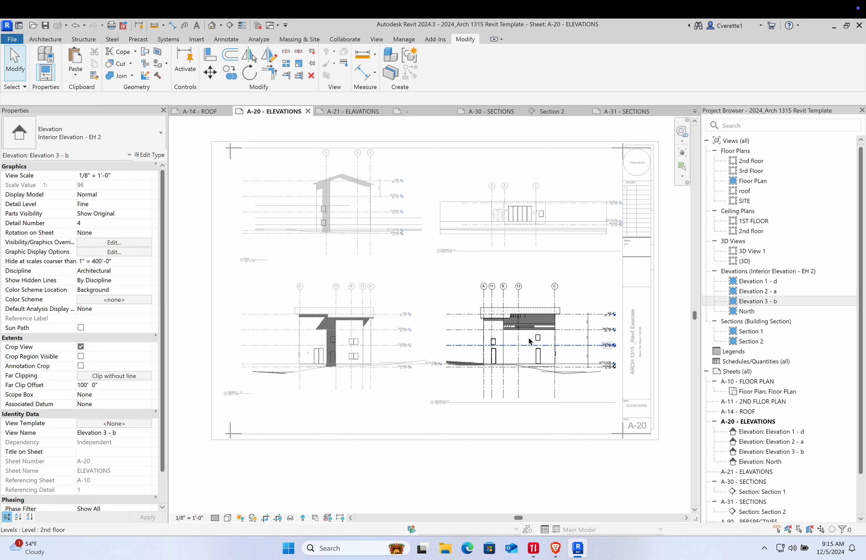
pyautogui.moveTo(478, 460); pyautogui.dragTo(465, 466, button='middle')
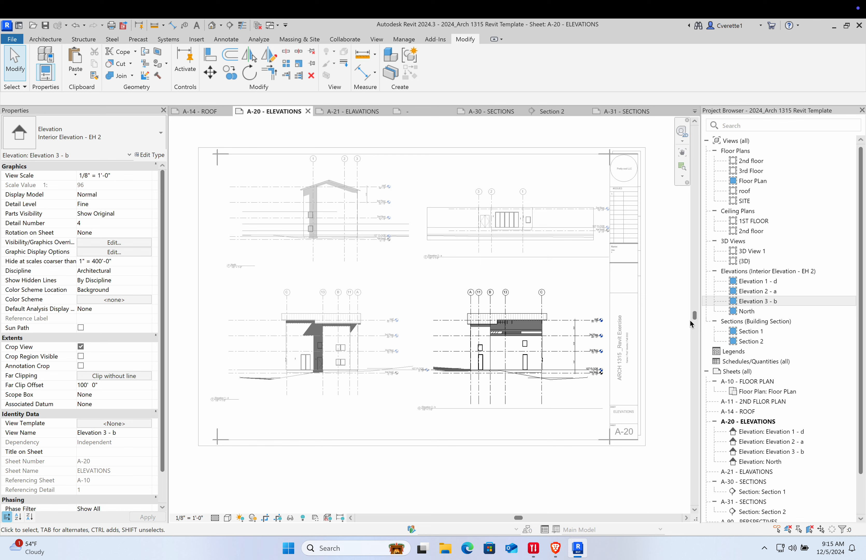
pyautogui.scroll(-4, 801, 455)
pyautogui.scroll(4, 765, 364)
pyautogui.scroll(-2, 760, 345)
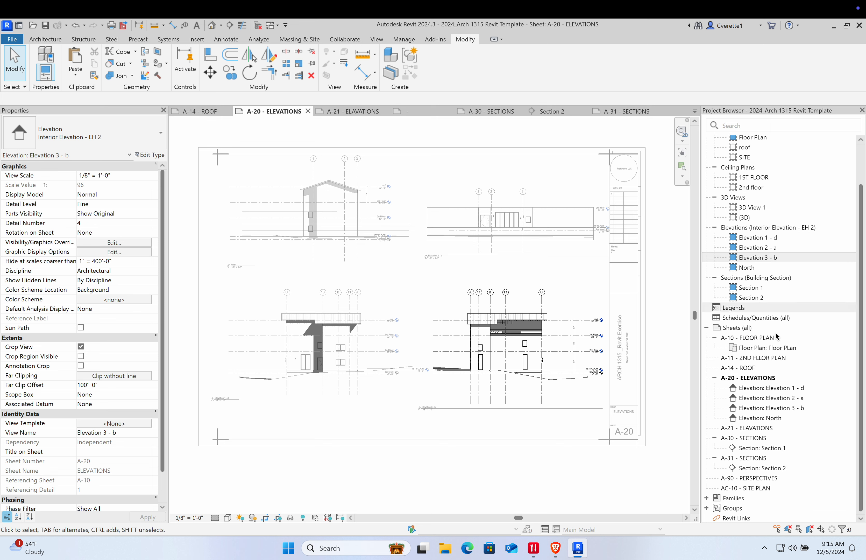
pyautogui.scroll(2, 757, 346)
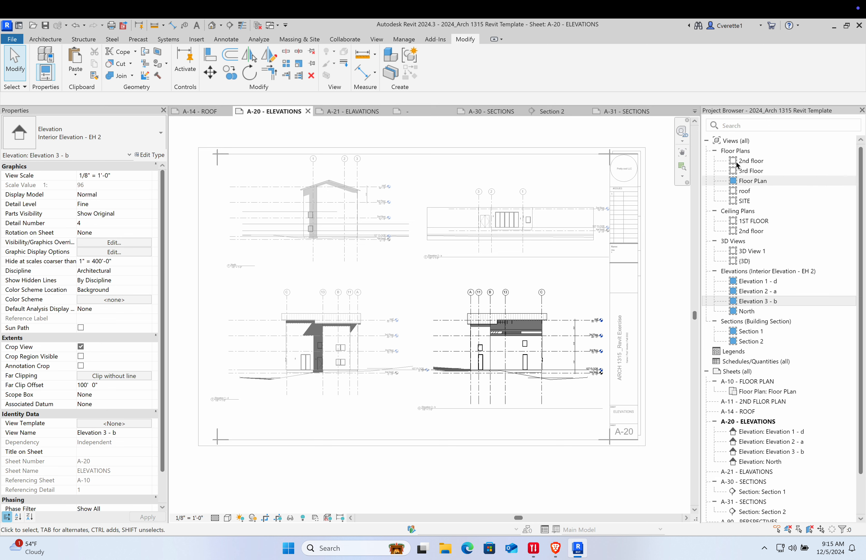
pyautogui.scroll(-2, 728, 364)
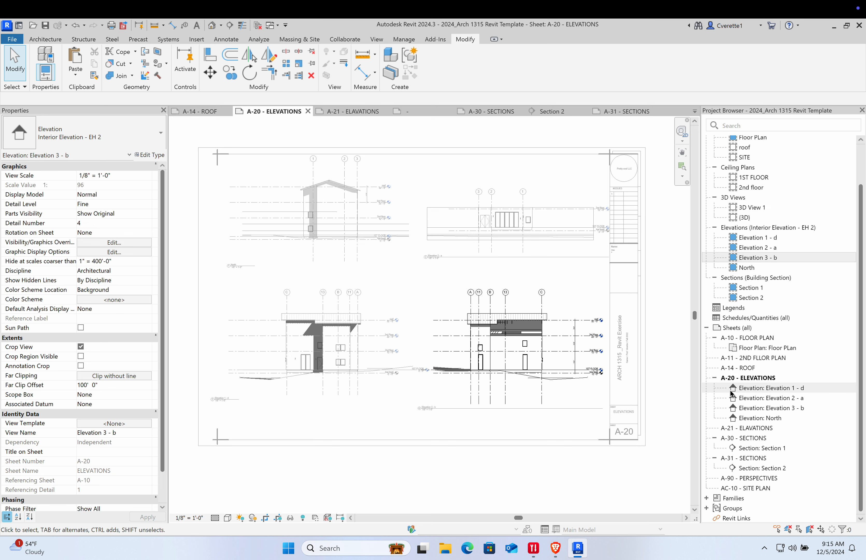
# Open sheet A-90 - PERSPECTIVES and place 3D View 1 near the middle of the sheet
pyautogui.click(718, 382)
pyautogui.click(716, 378)
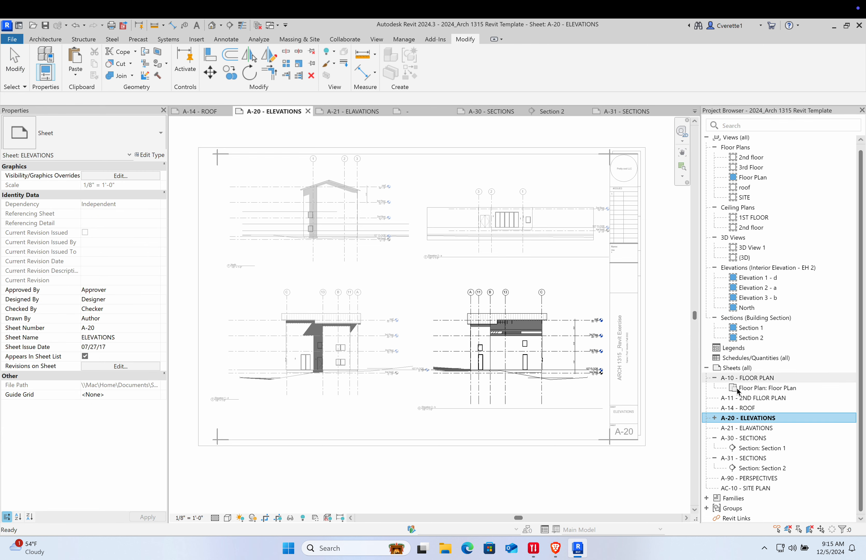
pyautogui.click(716, 378)
pyautogui.click(716, 431)
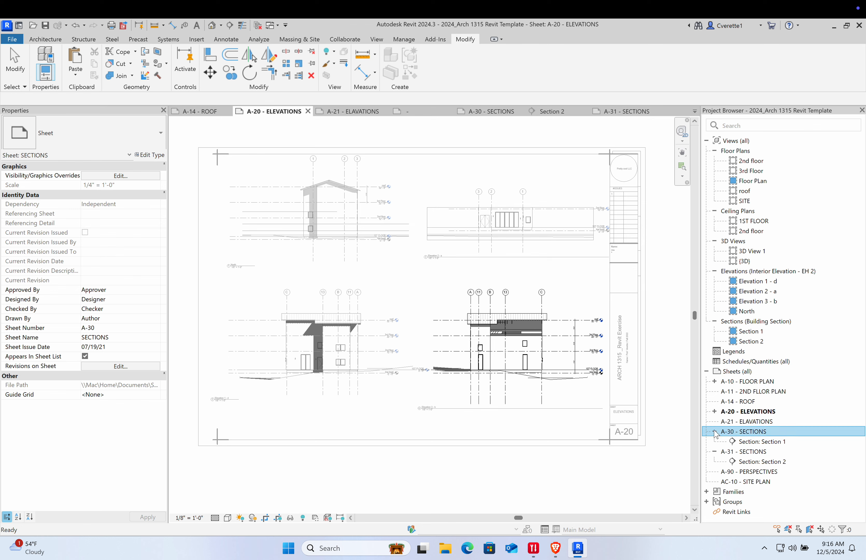
pyautogui.click(716, 451)
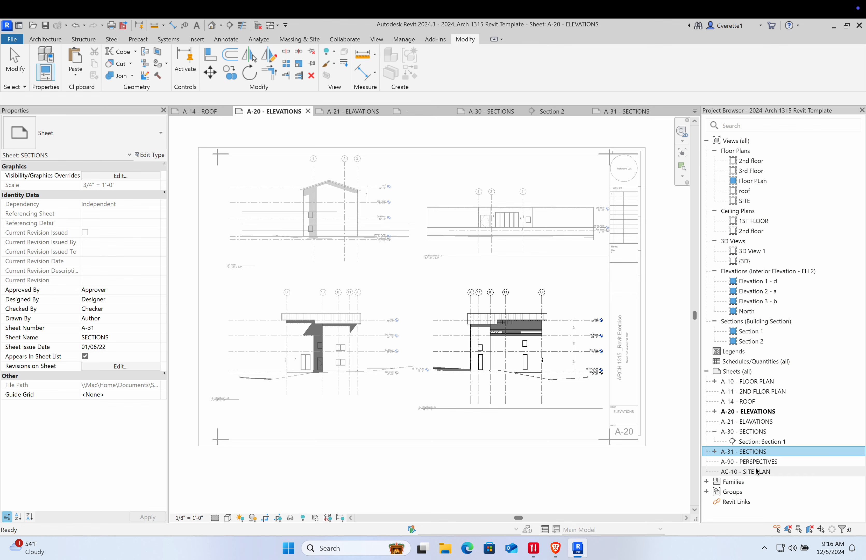
pyautogui.doubleClick(745, 461)
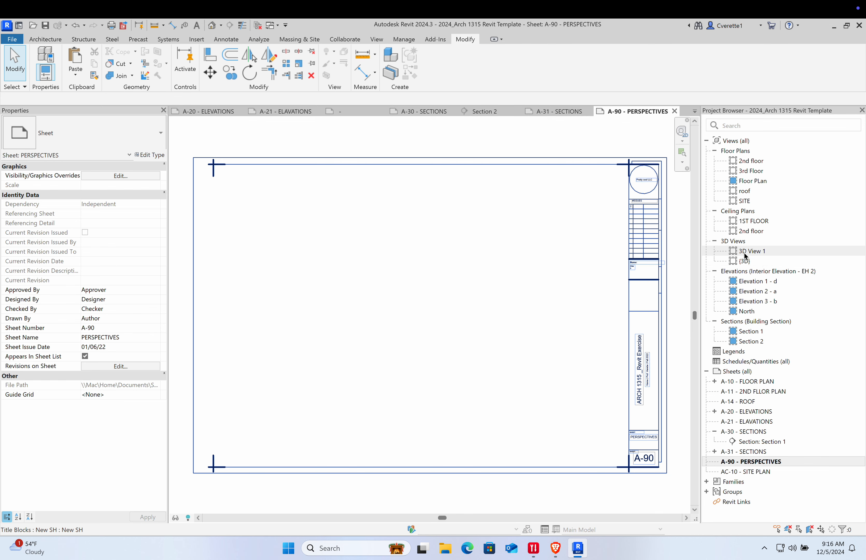
pyautogui.moveTo(748, 252); pyautogui.dragTo(562, 272)
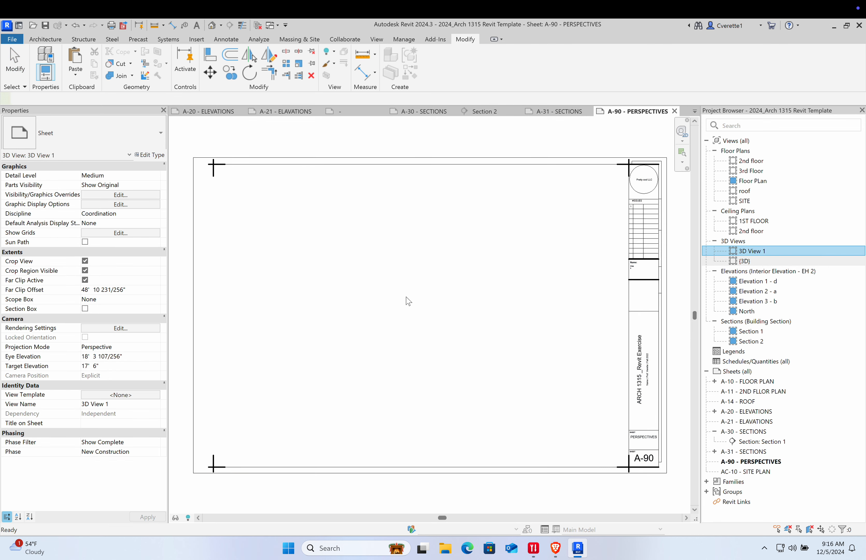
pyautogui.click(419, 299)
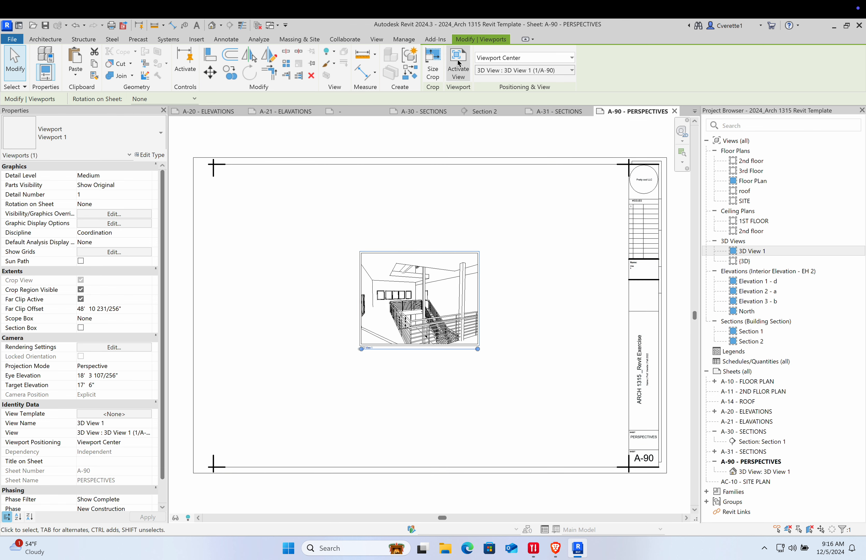
# Resize the 3D View 1 viewport's crop region to a width of 24" using scale with locked proportions
pyautogui.click(433, 66)
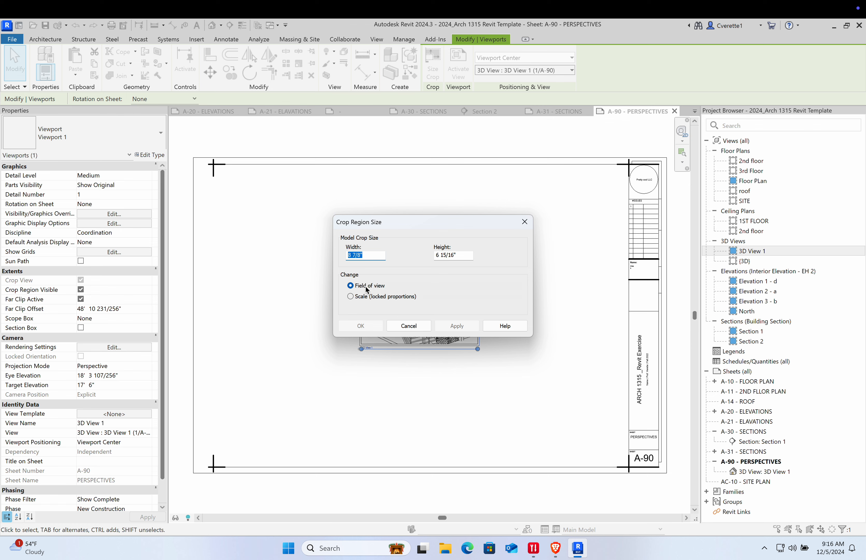
pyautogui.moveTo(383, 219); pyautogui.dragTo(563, 238)
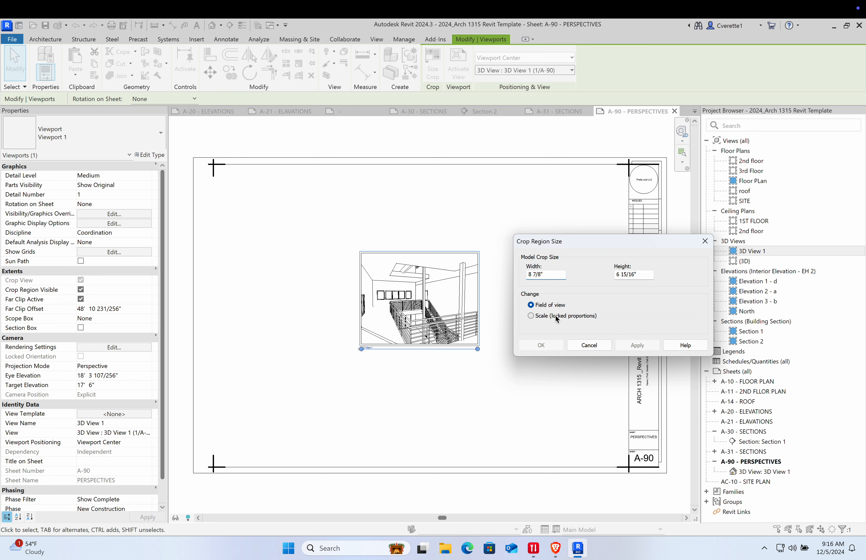
pyautogui.moveTo(553, 275); pyautogui.dragTo(508, 278)
pyautogui.write('24')
pyautogui.click(646, 348)
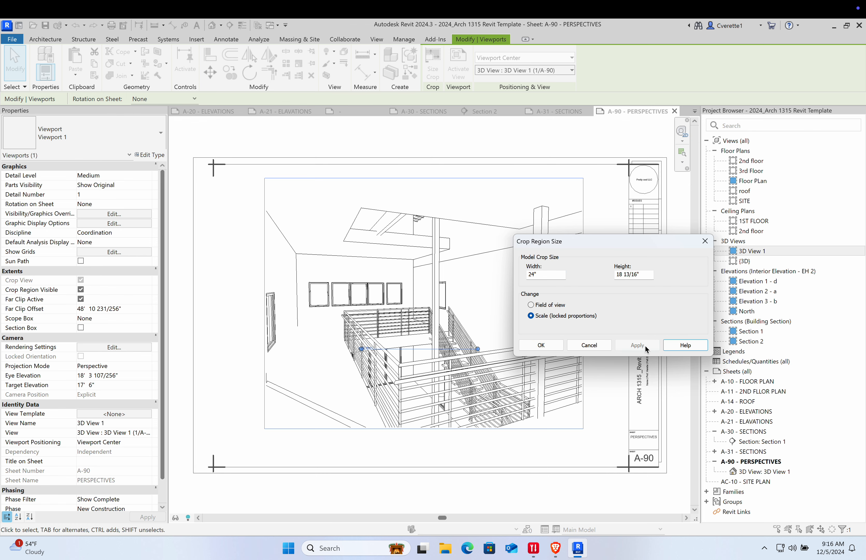
pyautogui.click(541, 345)
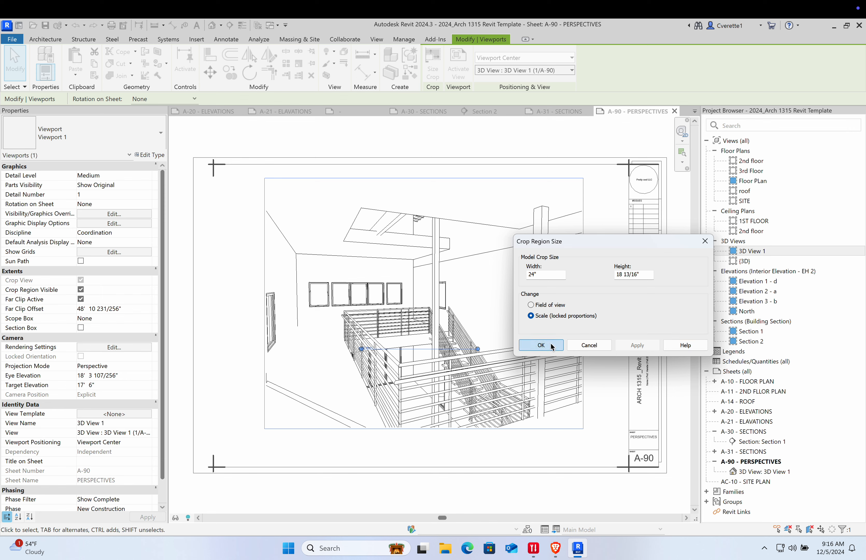
pyautogui.click(532, 412)
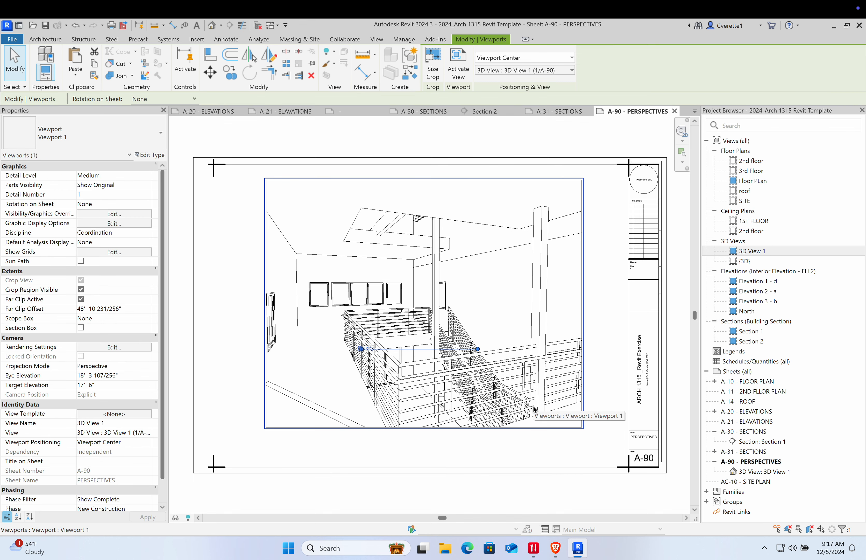
pyautogui.click(547, 448)
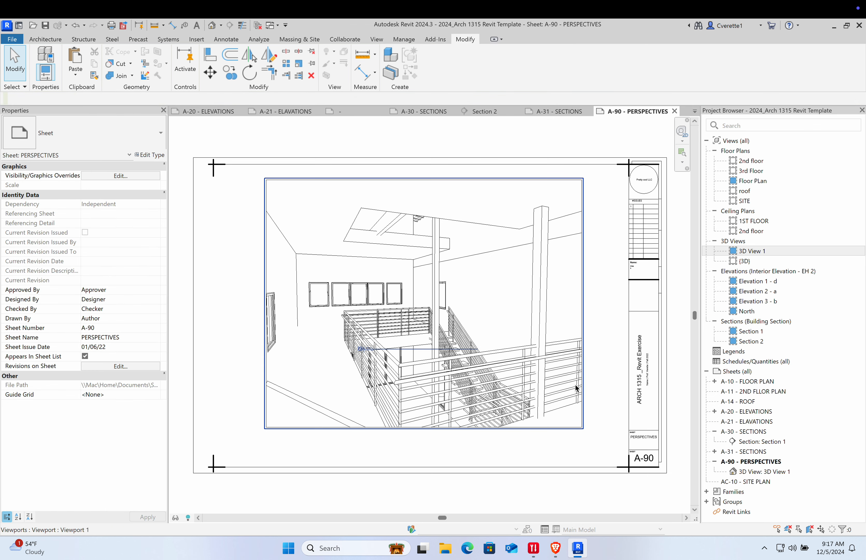
# Activate 3D View 1, extend its crop region outward to the sheet's left margin and toward the title block, and deactivate the view
pyautogui.click(587, 350)
pyautogui.doubleClick(570, 329)
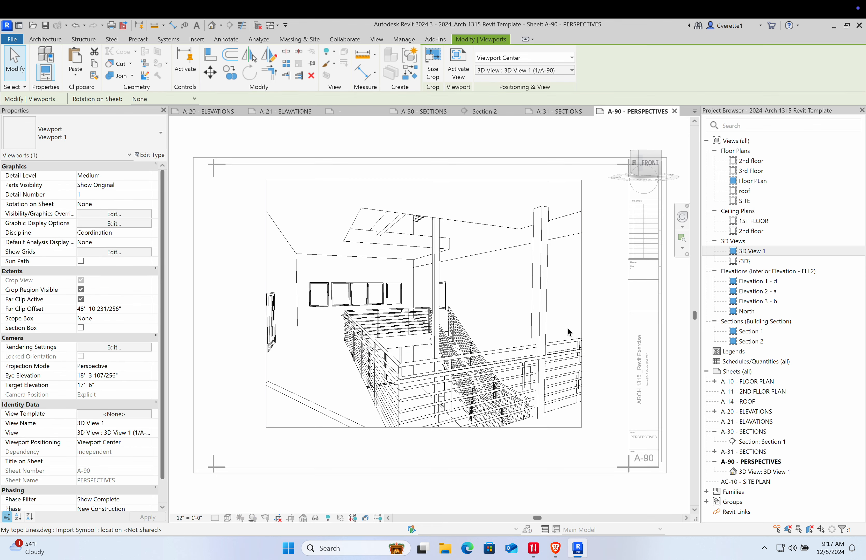
pyautogui.click(584, 299)
pyautogui.moveTo(582, 303); pyautogui.dragTo(618, 306)
pyautogui.moveTo(266, 304); pyautogui.dragTo(226, 304)
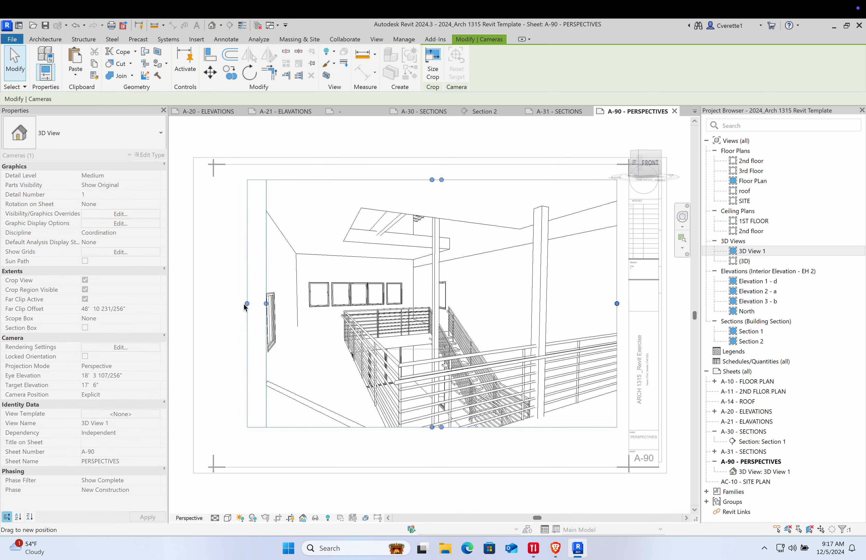
pyautogui.click(274, 309)
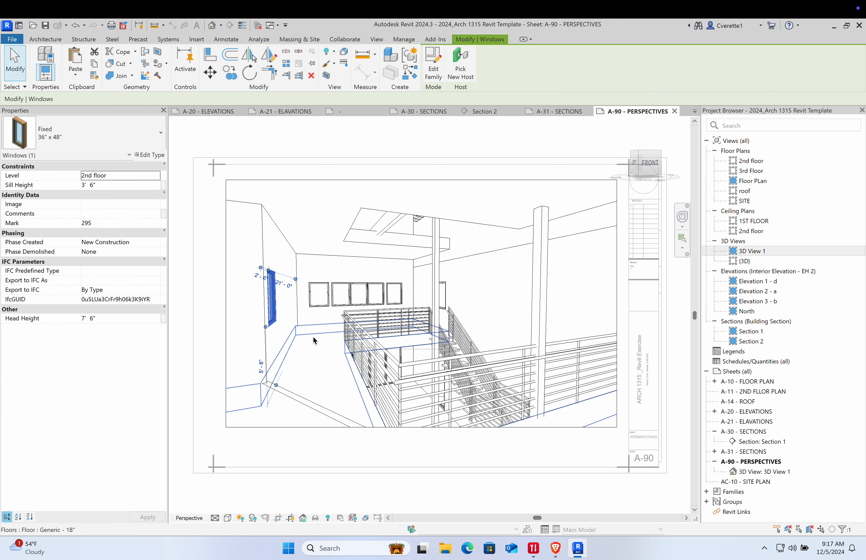
pyautogui.click(284, 448)
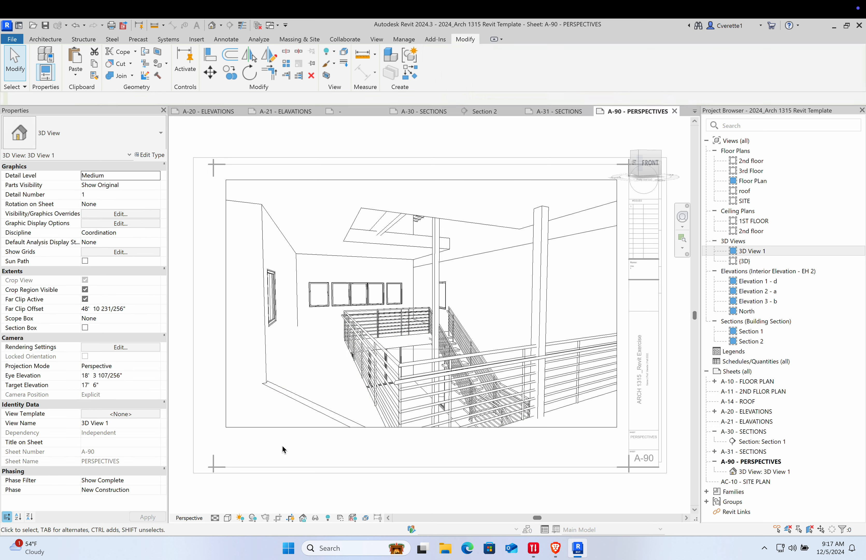
pyautogui.doubleClick(490, 452)
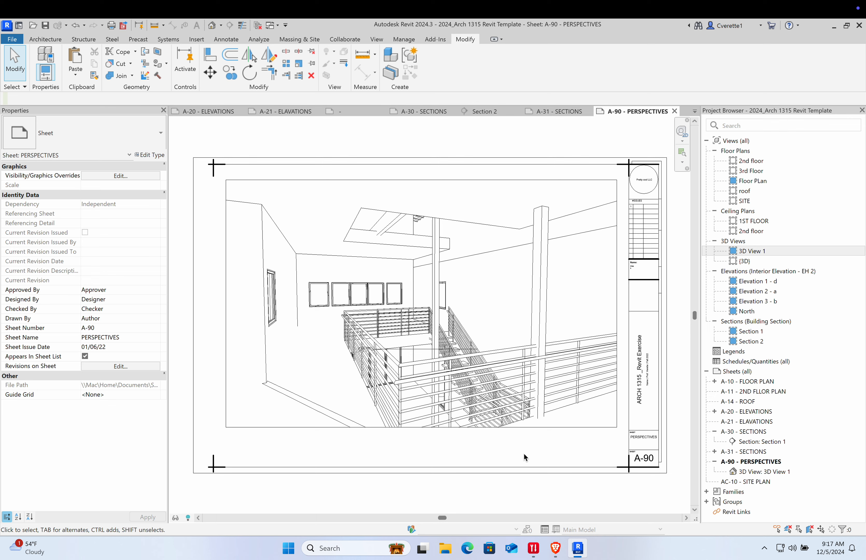
# Change the viewport type of 3D View 1 to EH - Viewport Titleless after trying EH - Viewport
pyautogui.scroll(-4, 455, 378)
pyautogui.scroll(4, 430, 368)
pyautogui.click(324, 447)
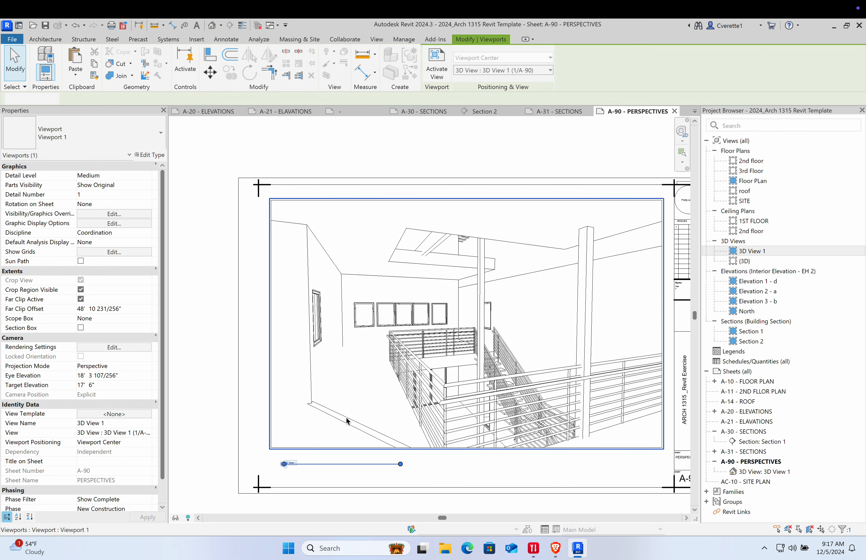
pyautogui.click(127, 141)
pyautogui.click(67, 185)
pyautogui.click(286, 463)
pyautogui.click(339, 415)
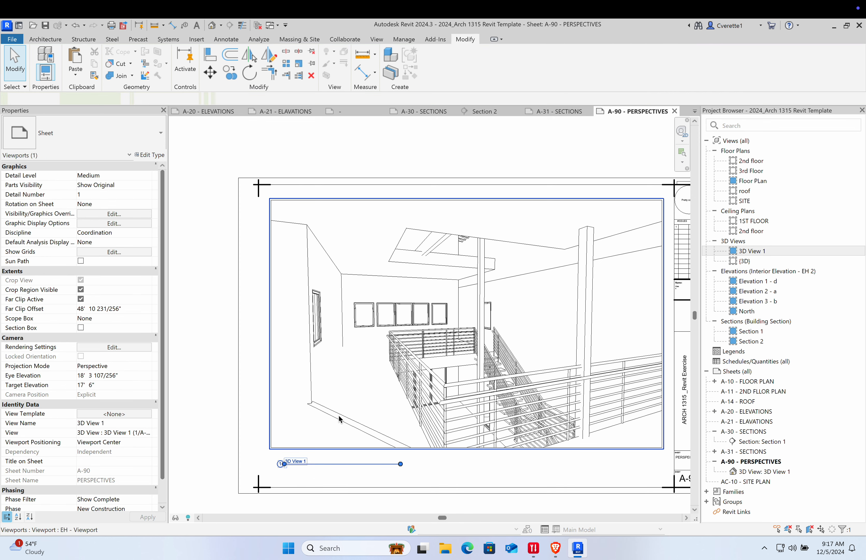
pyautogui.click(114, 143)
pyautogui.click(78, 196)
pyautogui.click(190, 290)
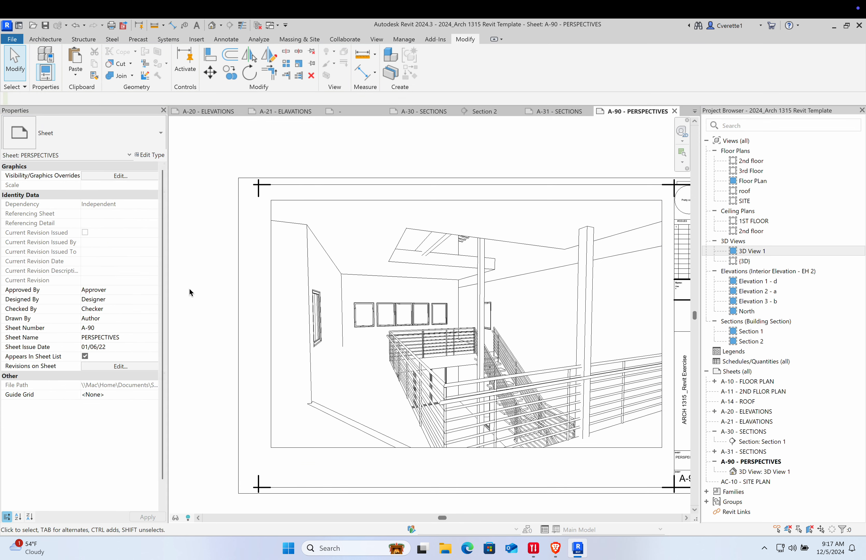
pyautogui.scroll(-2, 278, 346)
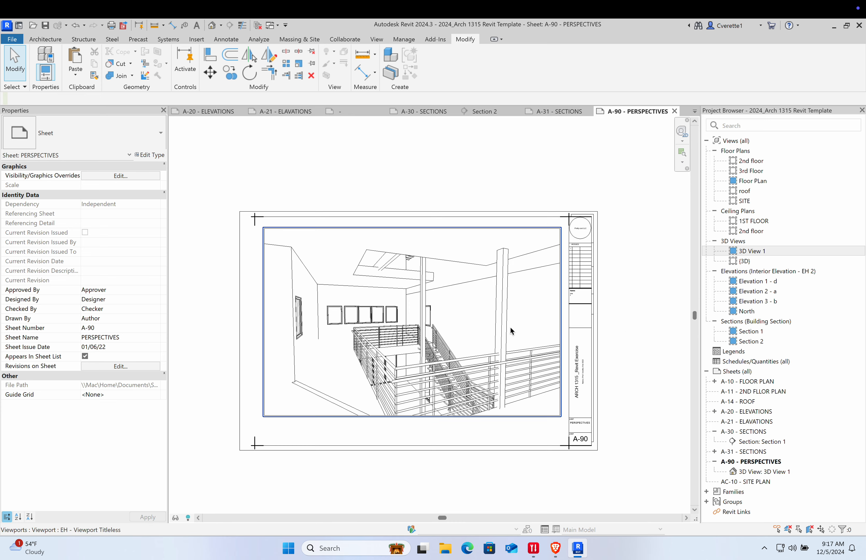
pyautogui.scroll(6, 583, 382)
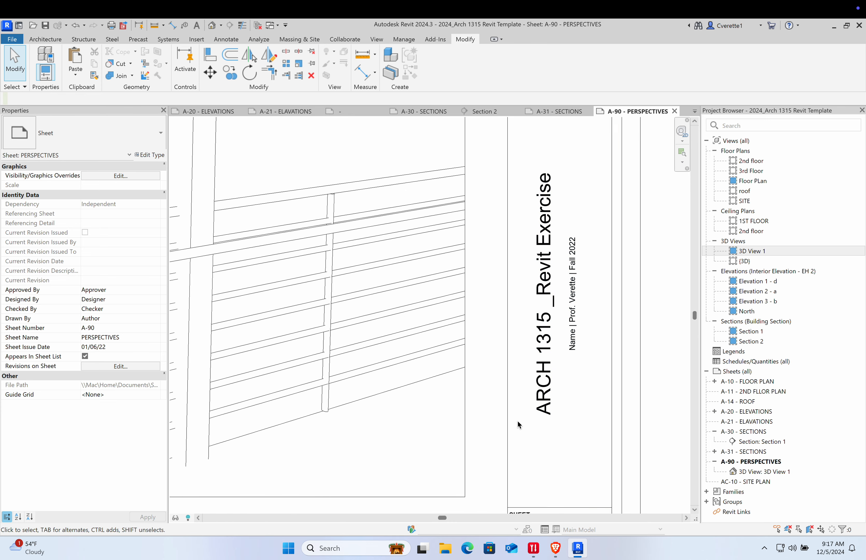
pyautogui.scroll(-4, 518, 424)
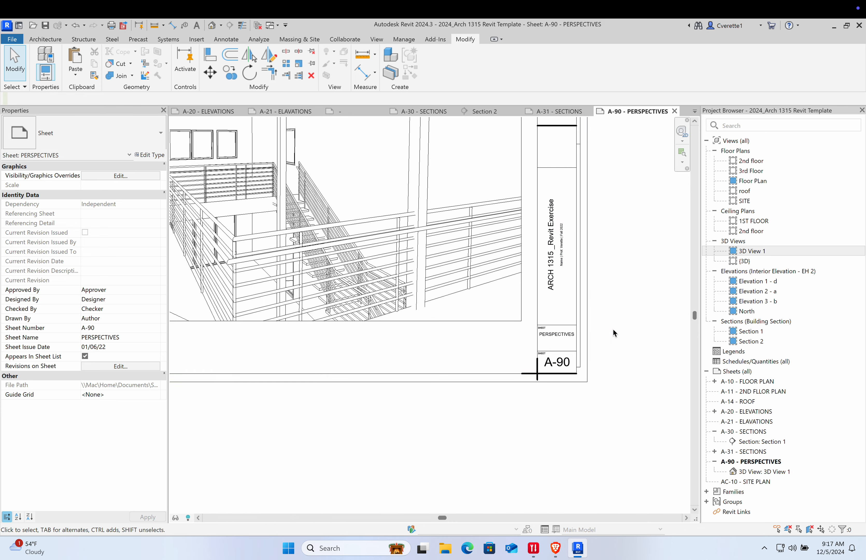
# Open sheet A-10 - FLOOR PLAN and move the Floor Plan viewport into the sheet's upper-left corner
pyautogui.doubleClick(754, 391)
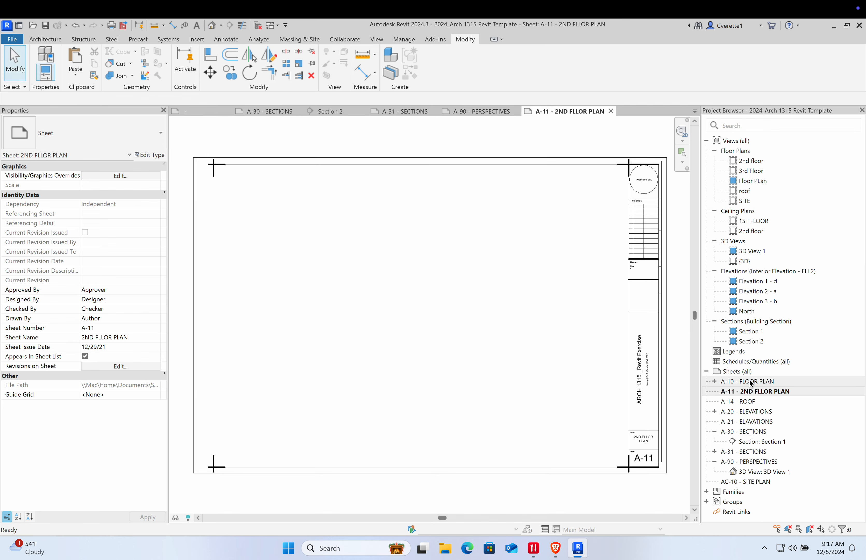
pyautogui.doubleClick(751, 381)
pyautogui.scroll(4, 546, 339)
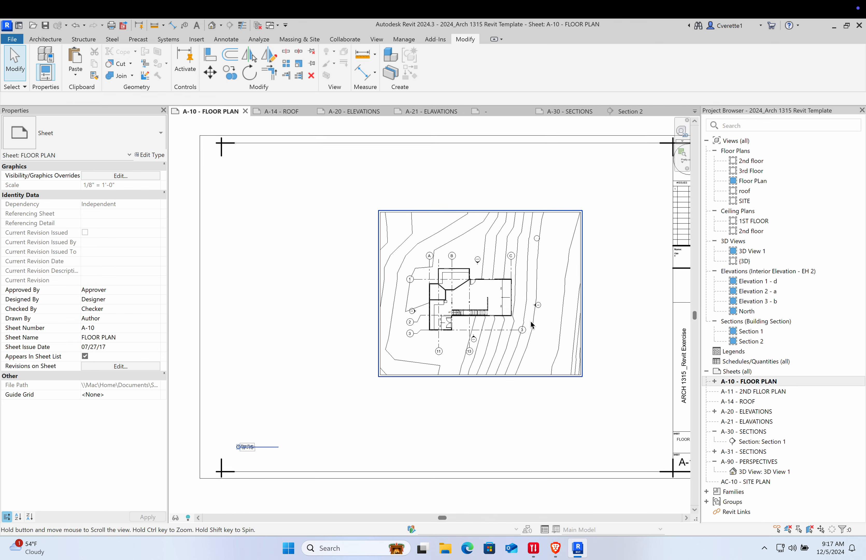
pyautogui.moveTo(457, 332); pyautogui.dragTo(316, 276)
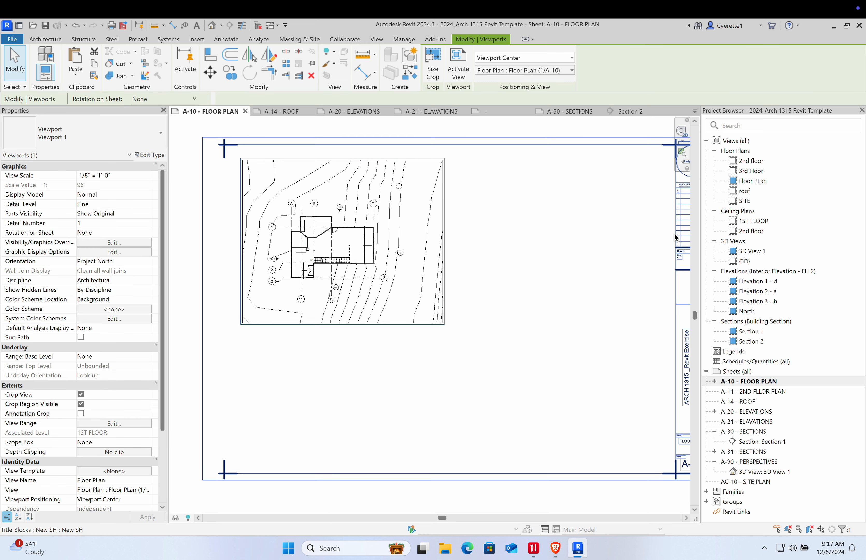
# Place the 2nd floor plan view on sheet A-10 beside the Floor Plan viewport
pyautogui.moveTo(751, 166); pyautogui.dragTo(534, 228)
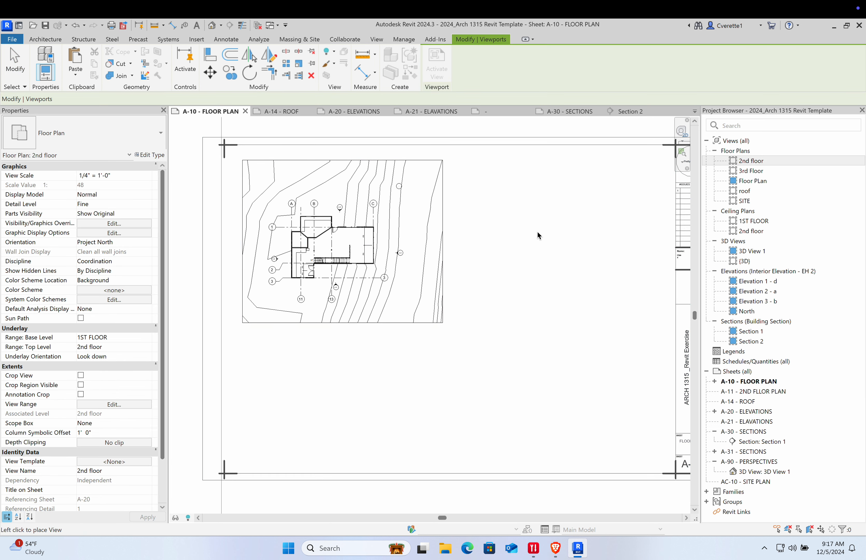
pyautogui.click(538, 232)
pyautogui.scroll(-8, 592, 232)
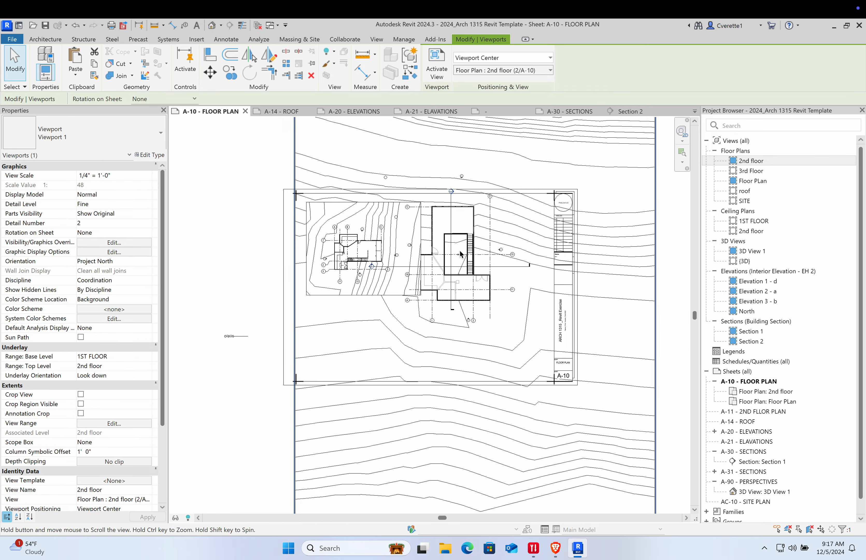
pyautogui.scroll(-3, 558, 237)
# Activate the 2nd floor viewport, show its crop region, and pull all four edges inward around the house
pyautogui.doubleClick(557, 254)
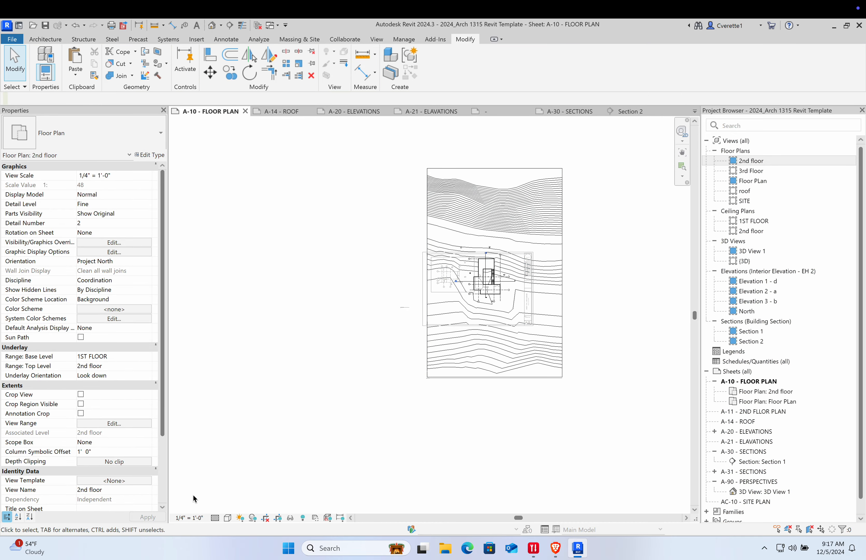
pyautogui.click(278, 519)
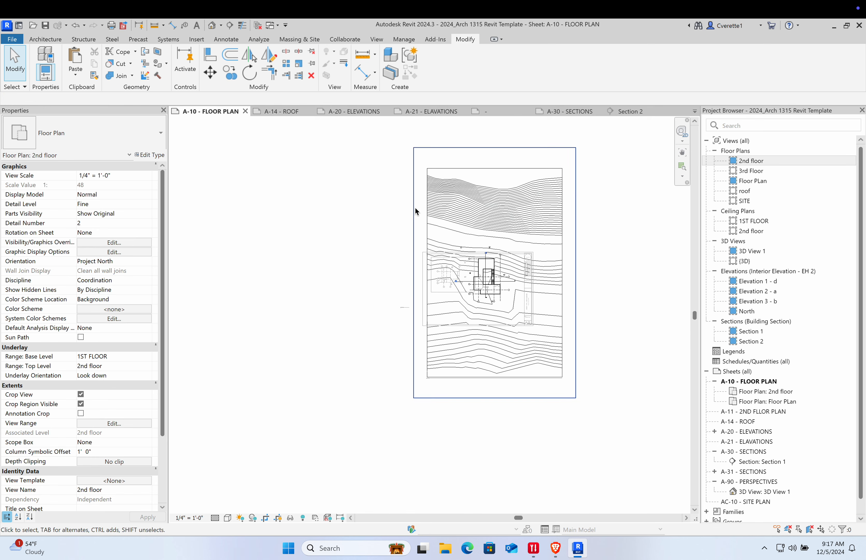
pyautogui.click(414, 215)
pyautogui.scroll(1, 414, 276)
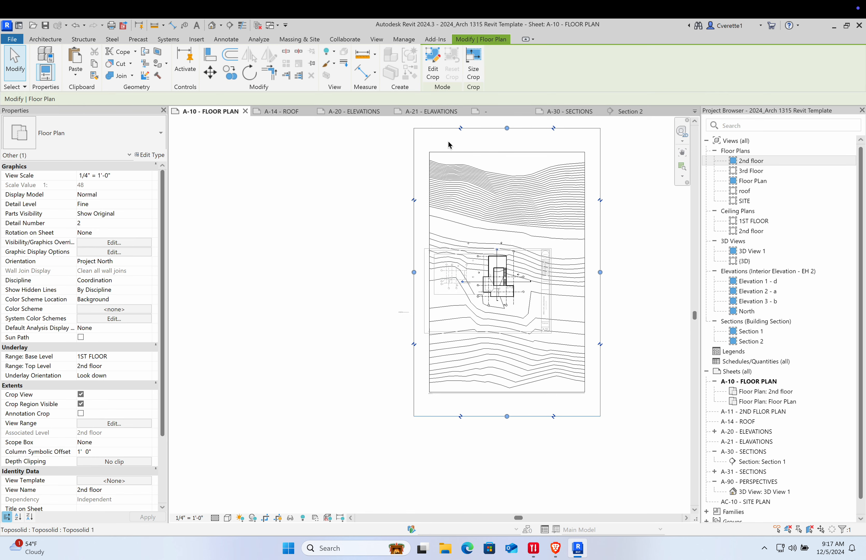
pyautogui.moveTo(414, 273); pyautogui.dragTo(469, 281)
pyautogui.moveTo(602, 273); pyautogui.dragTo(525, 281)
pyautogui.moveTo(497, 416); pyautogui.dragTo(503, 312)
pyautogui.moveTo(496, 129); pyautogui.dragTo(487, 234)
pyautogui.scroll(5, 487, 233)
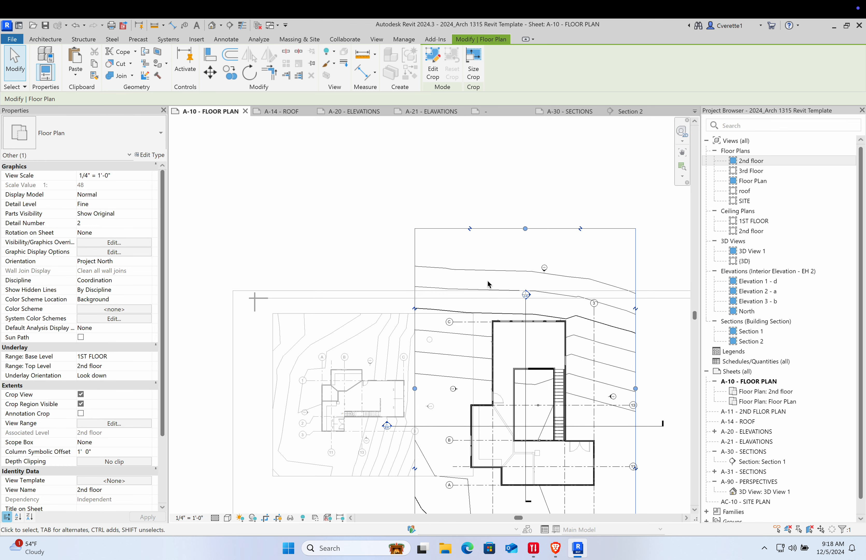
# Override the toposolid's graphics by element in the 2nd floor view so that it is not visible
pyautogui.click(458, 278)
pyautogui.rightClick(458, 277)
pyautogui.moveTo(529, 332)
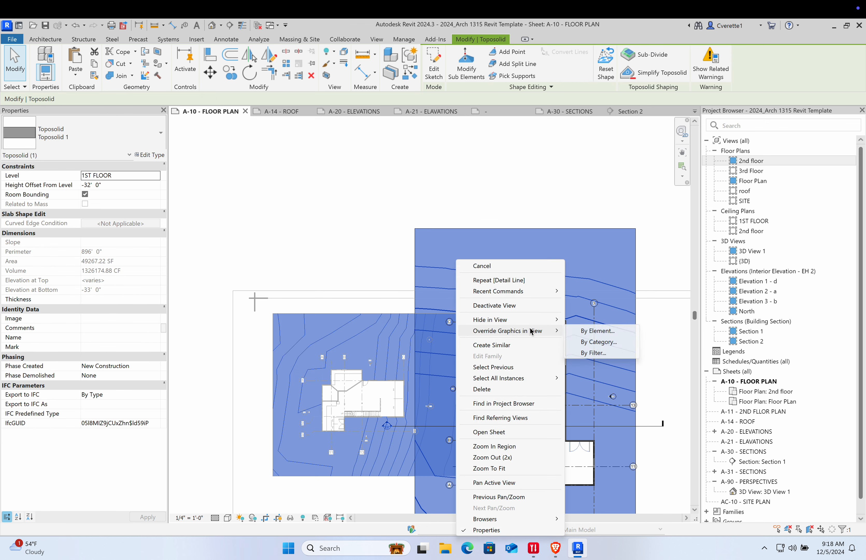
pyautogui.click(585, 332)
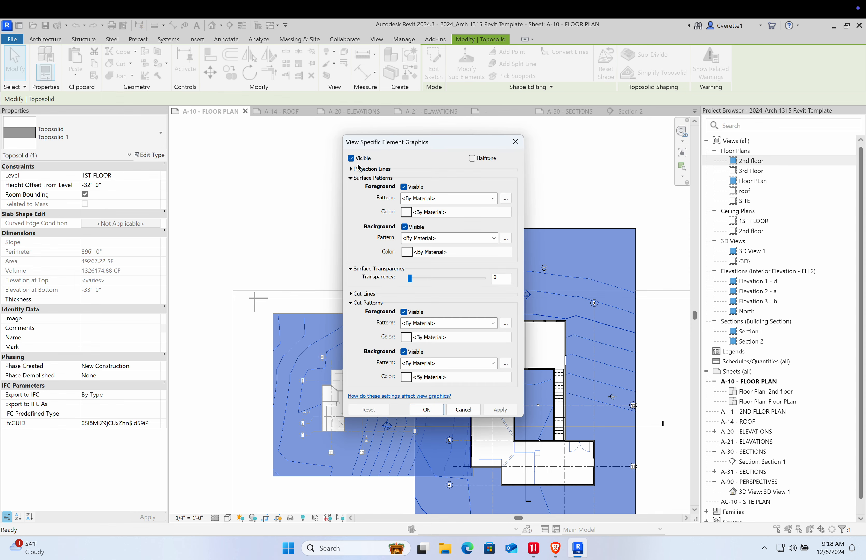
pyautogui.click(494, 409)
pyautogui.click(432, 408)
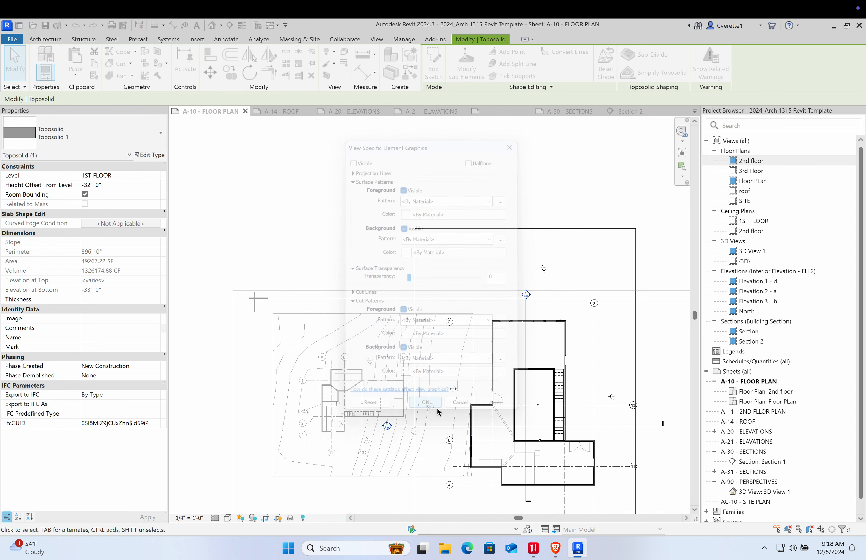
# Rotate the 2nd floor view's crop region a quarter turn counterclockwise so the plan lies horizontally, and deactivate the viewport
pyautogui.click(498, 210)
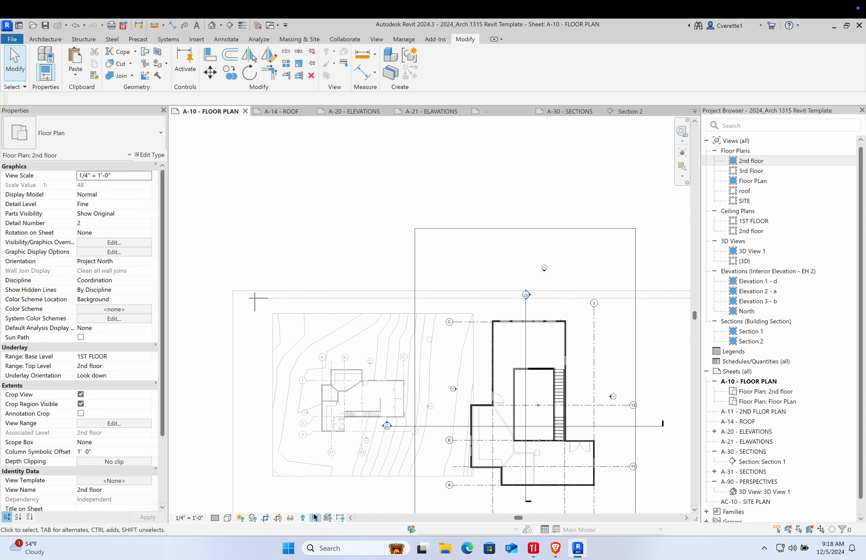
pyautogui.scroll(-2, 364, 344)
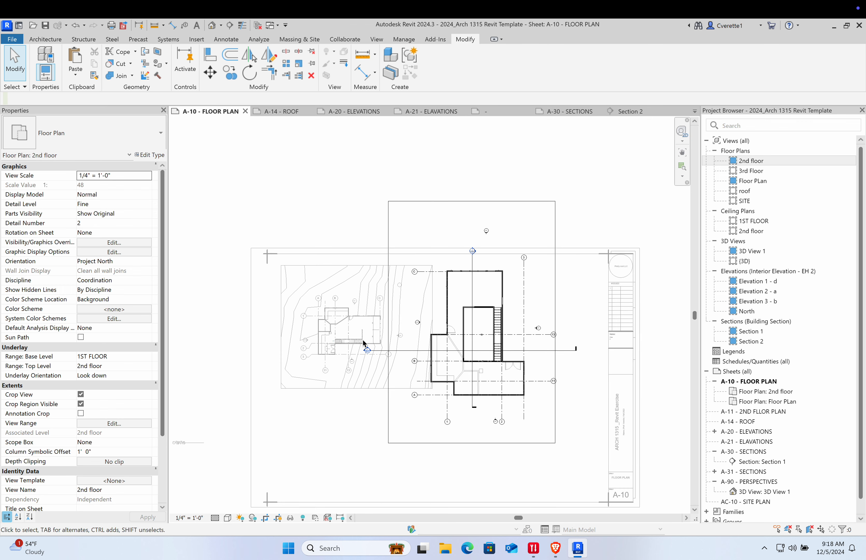
pyautogui.click(425, 207)
pyautogui.press('r')
pyautogui.press('o')
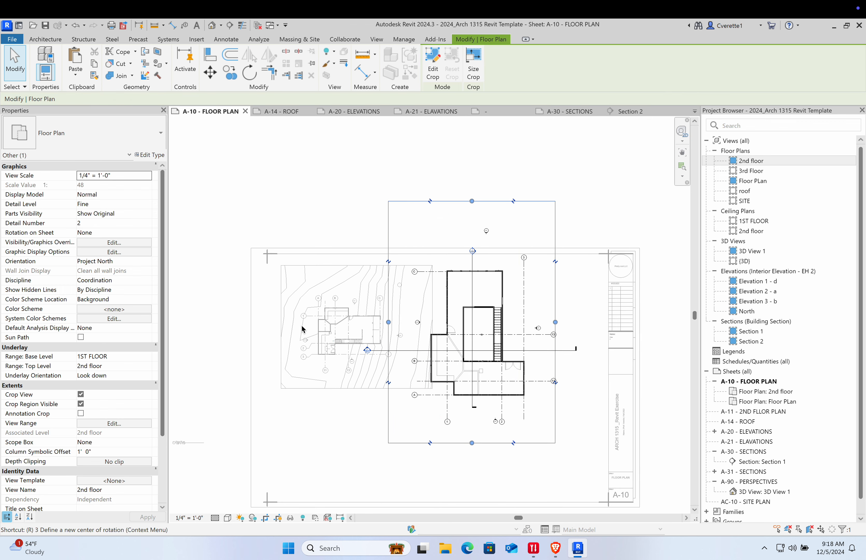
pyautogui.click(478, 171)
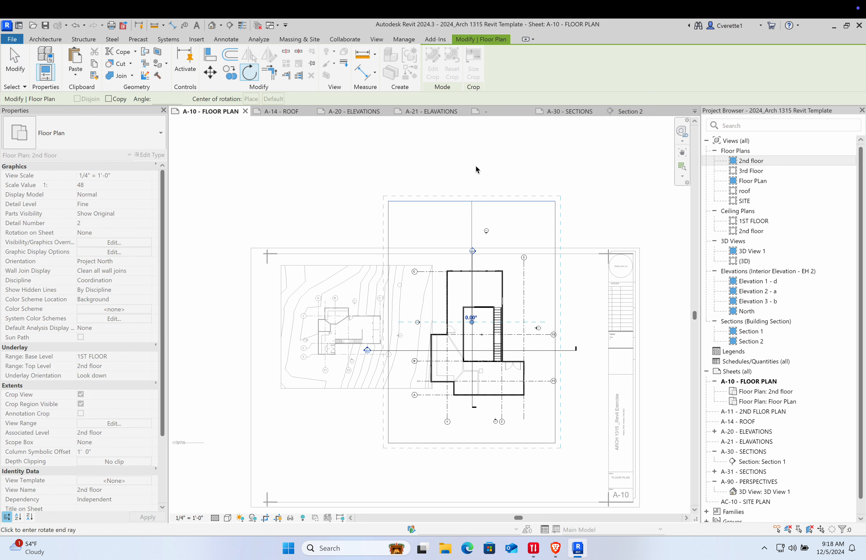
pyautogui.click(206, 329)
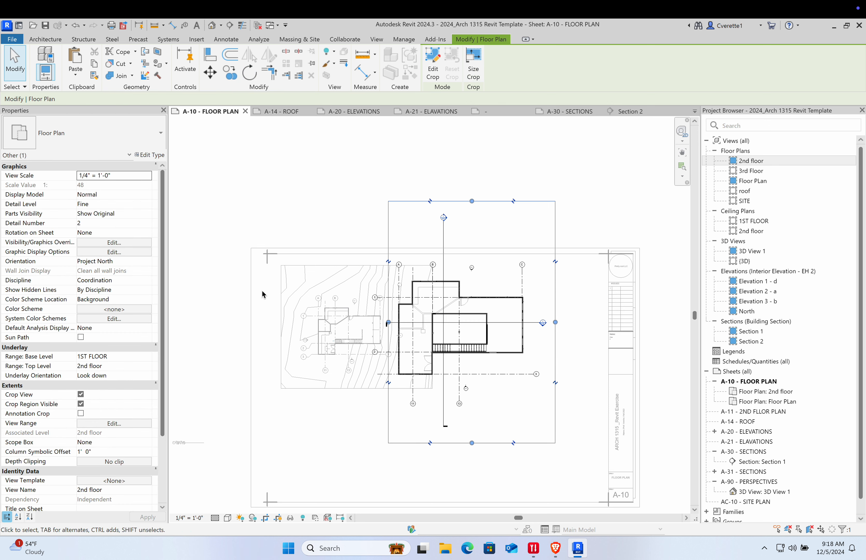
pyautogui.doubleClick(419, 182)
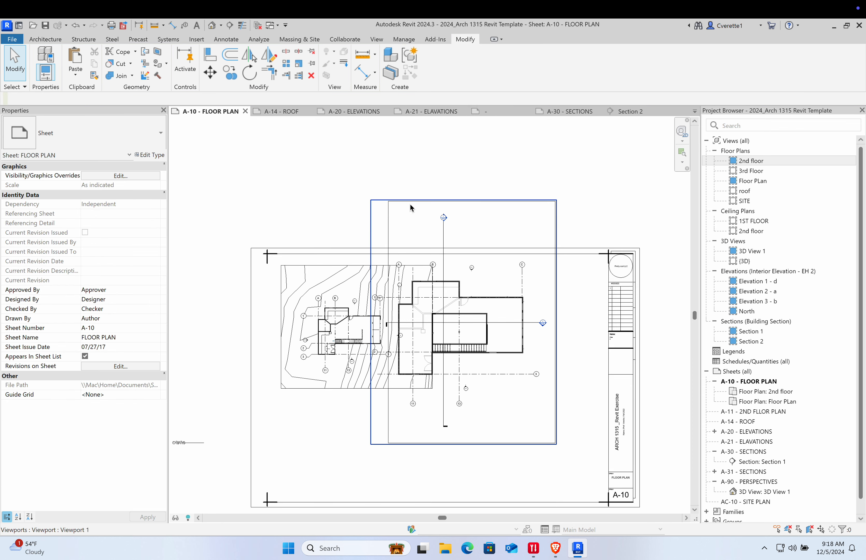
# Reactivate the 2nd floor viewport and pull the crop region's upper and lower edges in toward the house
pyautogui.moveTo(388, 271); pyautogui.dragTo(416, 209, button='middle')
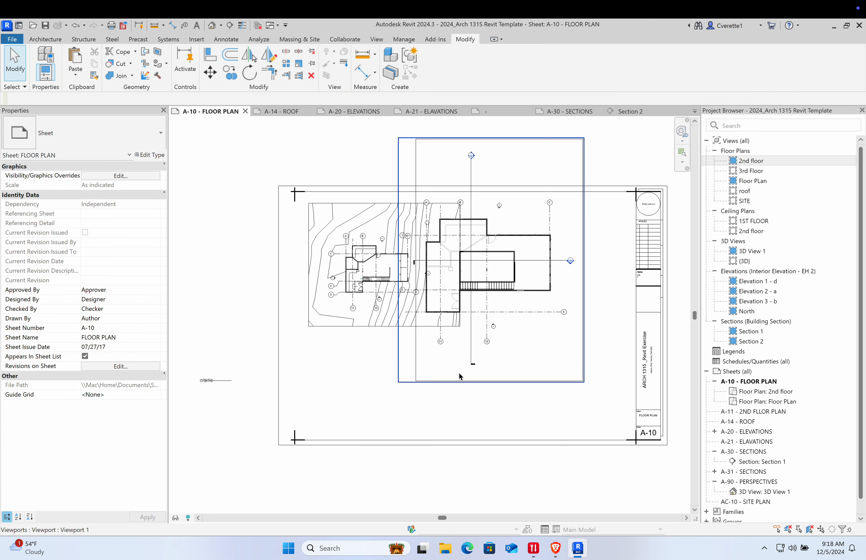
pyautogui.doubleClick(469, 377)
pyautogui.moveTo(508, 382); pyautogui.dragTo(507, 336)
pyautogui.moveTo(499, 139); pyautogui.dragTo(500, 207)
pyautogui.scroll(2, 481, 175)
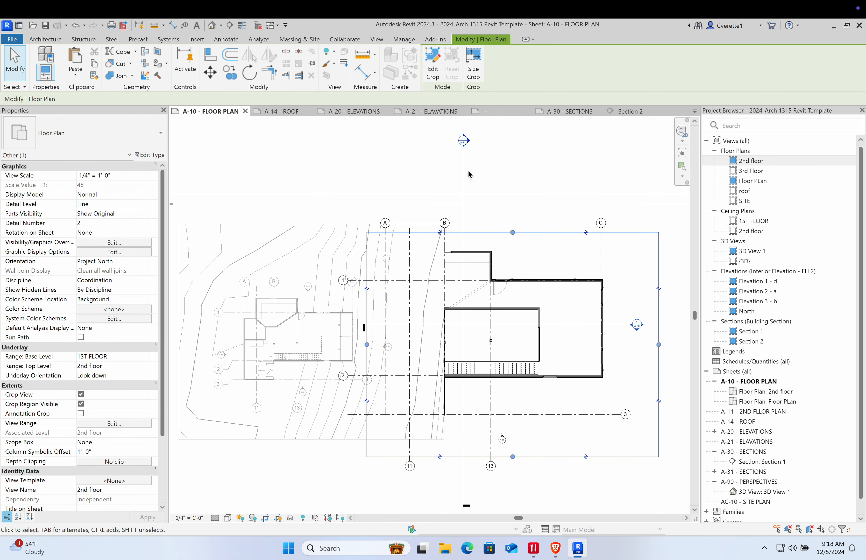
# Shorten both ends of the Section 2 line and the head end of the Section 1 line to sit close around the 2nd floor plan
pyautogui.click(463, 173)
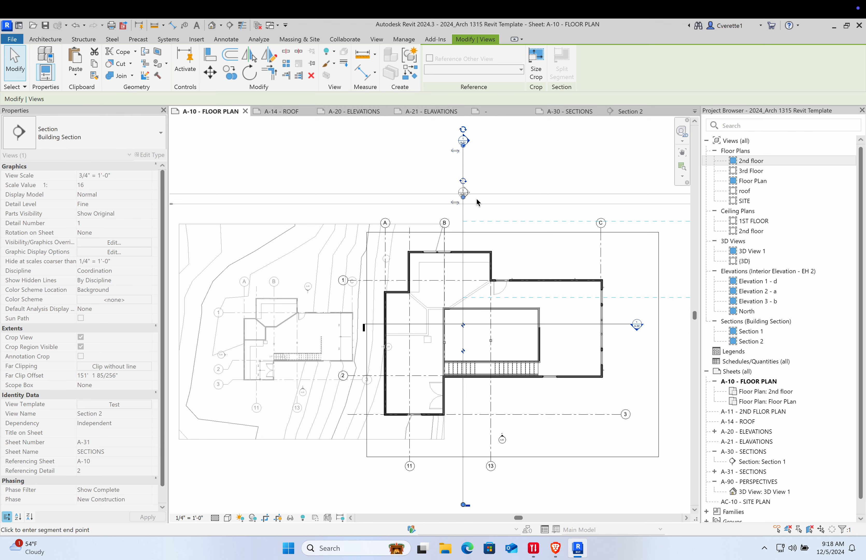
pyautogui.moveTo(478, 203); pyautogui.dragTo(477, 222)
pyautogui.moveTo(490, 415); pyautogui.dragTo(489, 377, button='middle')
pyautogui.moveTo(465, 467); pyautogui.dragTo(466, 434)
pyautogui.press('Escape')
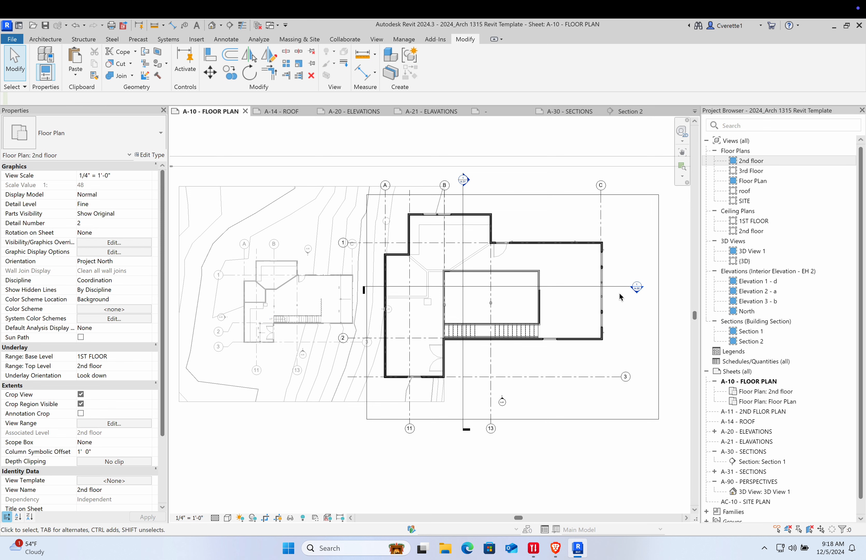
pyautogui.click(634, 287)
pyautogui.moveTo(634, 287); pyautogui.dragTo(629, 288)
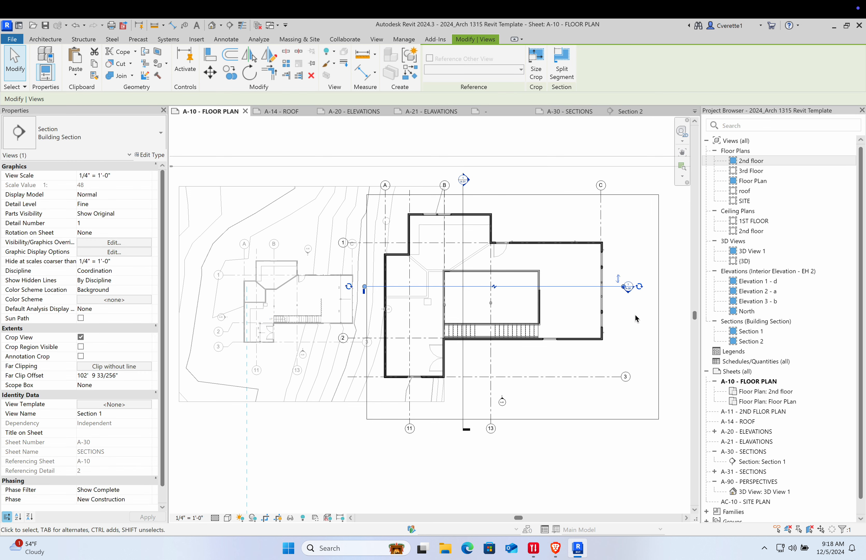
pyautogui.doubleClick(544, 467)
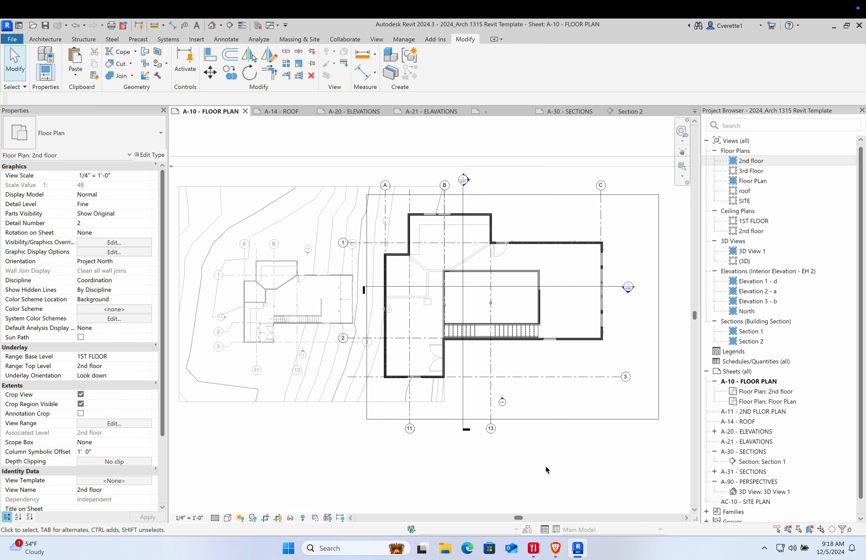
# Move the 2nd floor viewport to the sheet's lower-left area and set its view scale to 1/8" = 1'-0"
pyautogui.scroll(3, 623, 403)
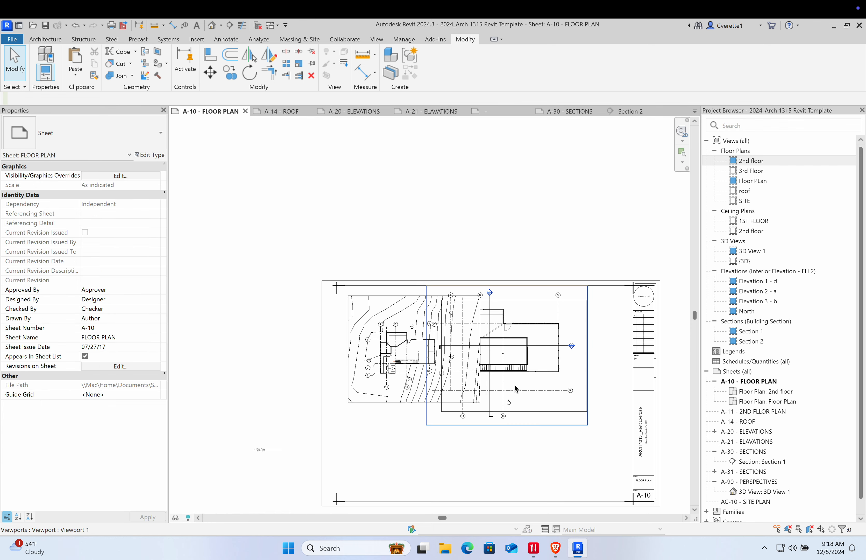
pyautogui.moveTo(514, 380); pyautogui.dragTo(435, 461)
pyautogui.moveTo(465, 443); pyautogui.dragTo(477, 336, button='middle')
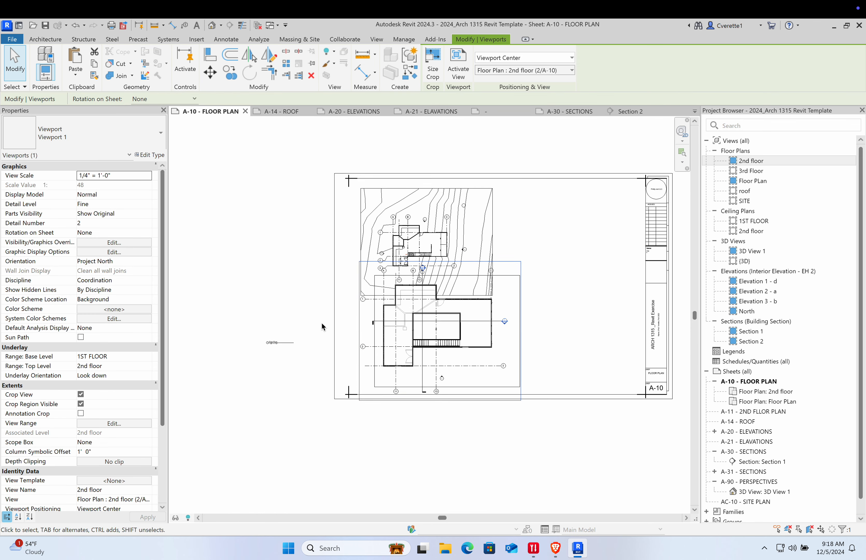
pyautogui.click(335, 403)
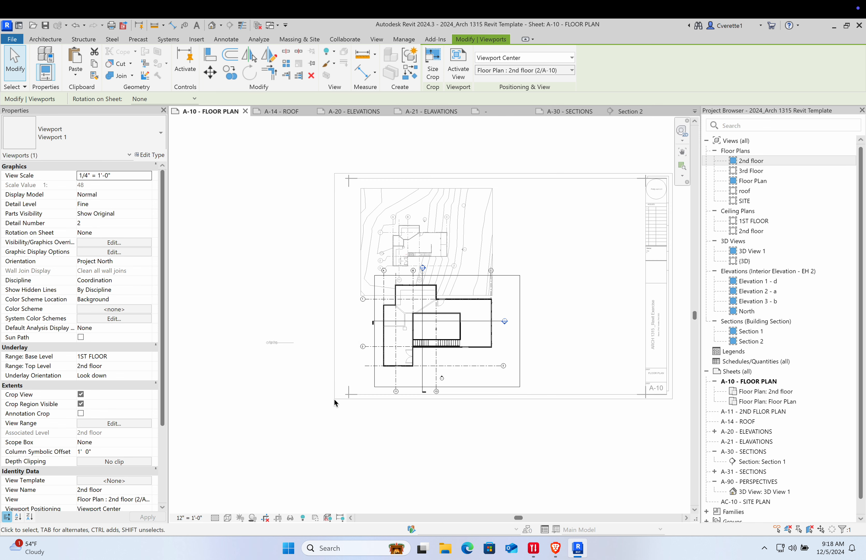
pyautogui.click(189, 517)
pyautogui.click(225, 322)
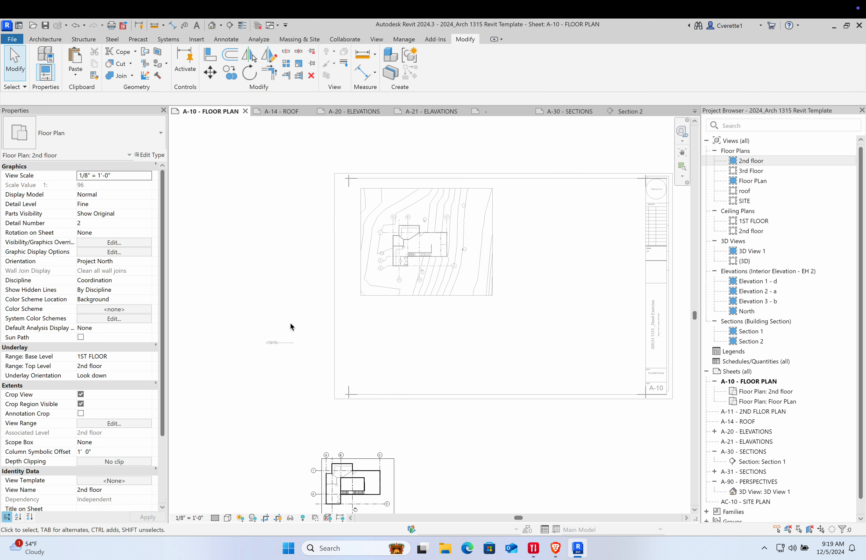
pyautogui.doubleClick(251, 370)
# Rearrange the sheet with the Floor Plan viewport at the lower left and the 2nd floor viewport directly above it, grids aligned vertically
pyautogui.moveTo(346, 472); pyautogui.dragTo(579, 233)
pyautogui.moveTo(439, 241); pyautogui.dragTo(429, 333)
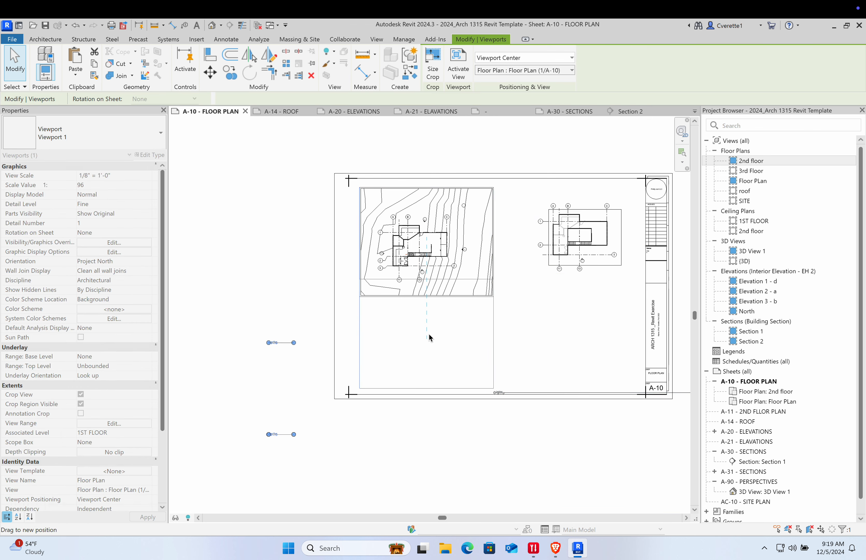
pyautogui.moveTo(574, 241); pyautogui.dragTo(416, 231)
pyautogui.scroll(3, 413, 325)
pyautogui.moveTo(437, 191)
pyautogui.mouseDown()
pyautogui.moveTo(460, 174)
pyautogui.moveTo(432, 174)
pyautogui.mouseUp()
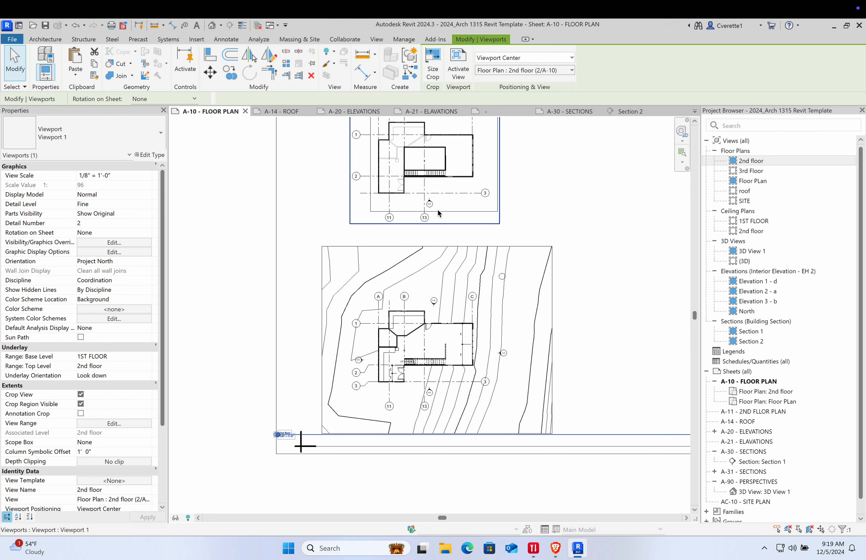
# Move the 2nd floor view title up into the gap between the two plans
pyautogui.click(526, 227)
pyautogui.scroll(-1, 526, 234)
pyautogui.click(574, 413)
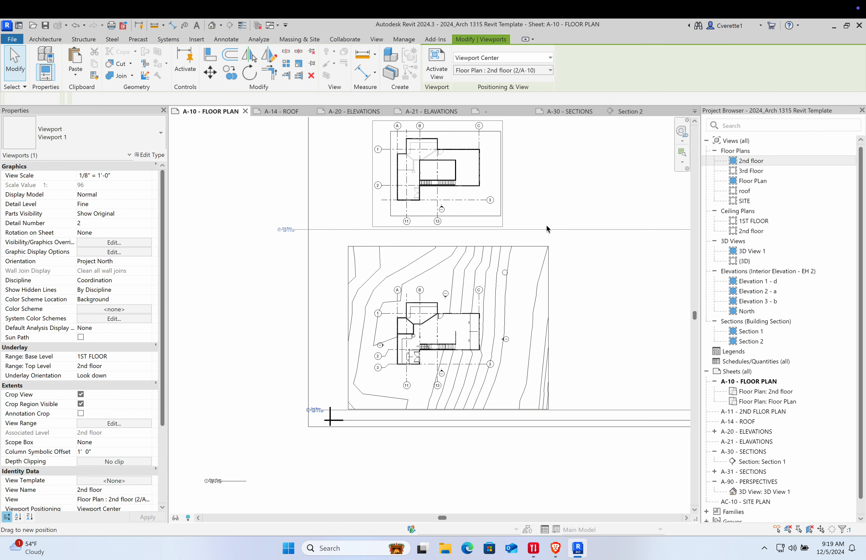
pyautogui.scroll(-3, 614, 236)
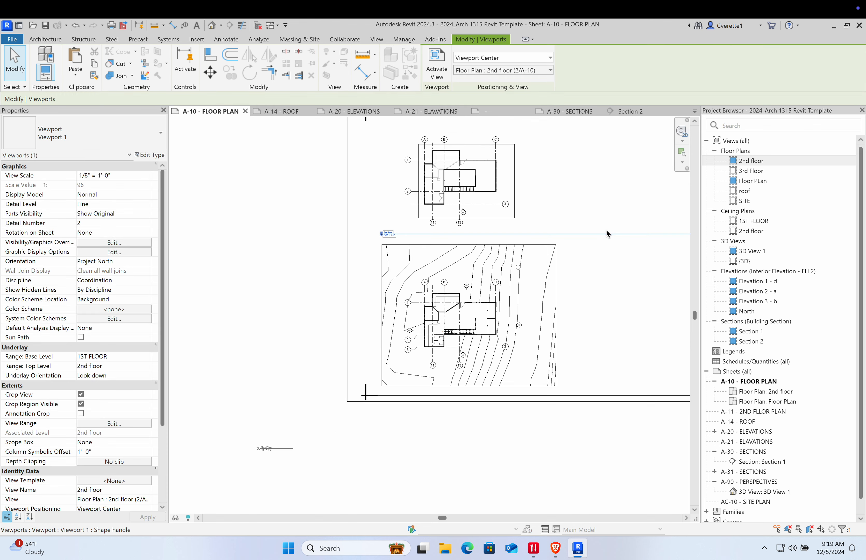
pyautogui.scroll(-2, 521, 316)
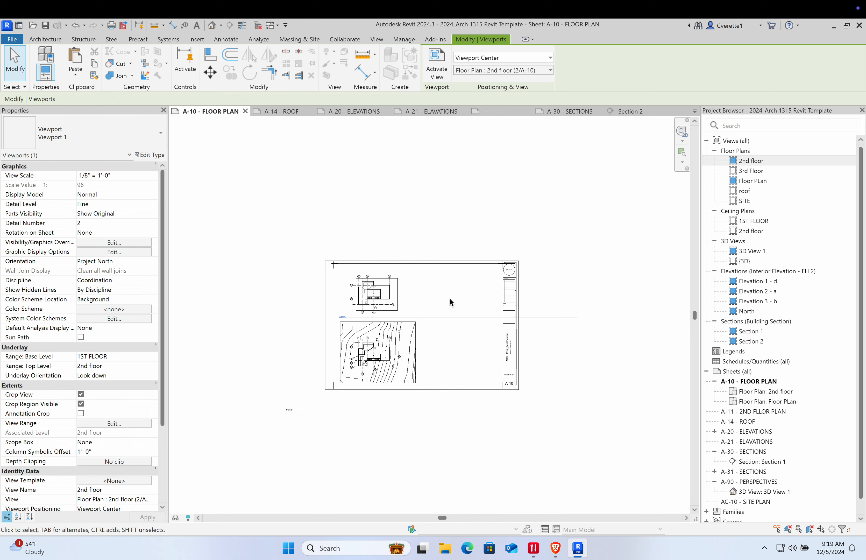
# Shorten the 2nd floor title's extension line to just beyond its text
pyautogui.click(491, 306)
pyautogui.click(409, 297)
pyautogui.moveTo(574, 324); pyautogui.dragTo(507, 324)
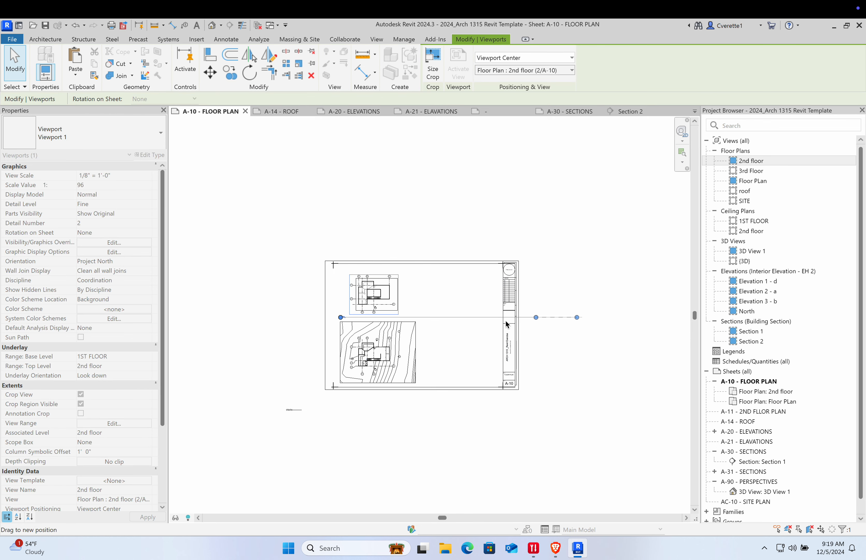
pyautogui.moveTo(348, 326); pyautogui.dragTo(348, 326)
pyautogui.scroll(5, 364, 320)
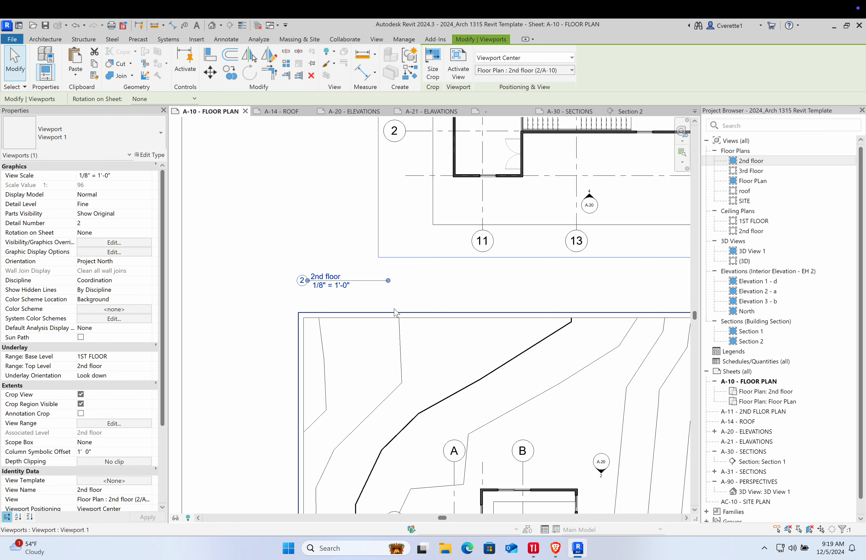
pyautogui.click(308, 244)
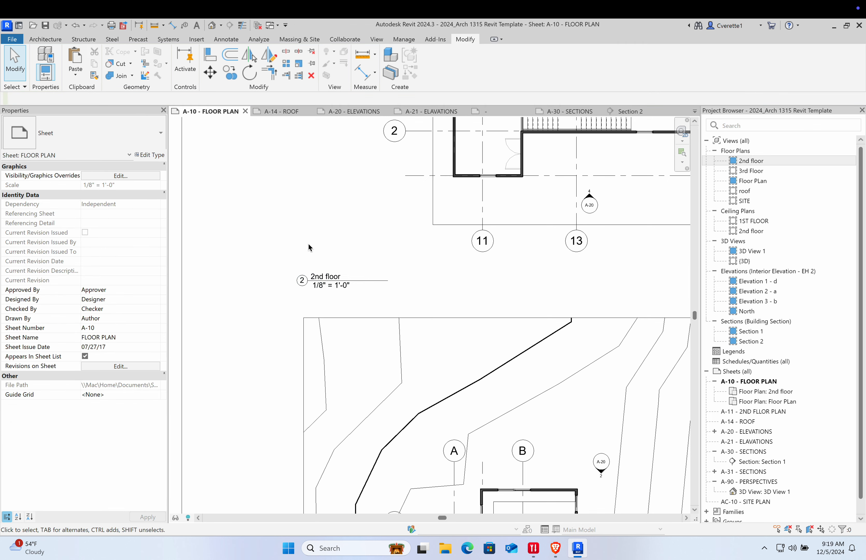
# Turn off Crop View and Crop Region Visible for the 2nd floor view, and deactivate its viewport
pyautogui.scroll(-10, 309, 240)
pyautogui.scroll(9, 343, 238)
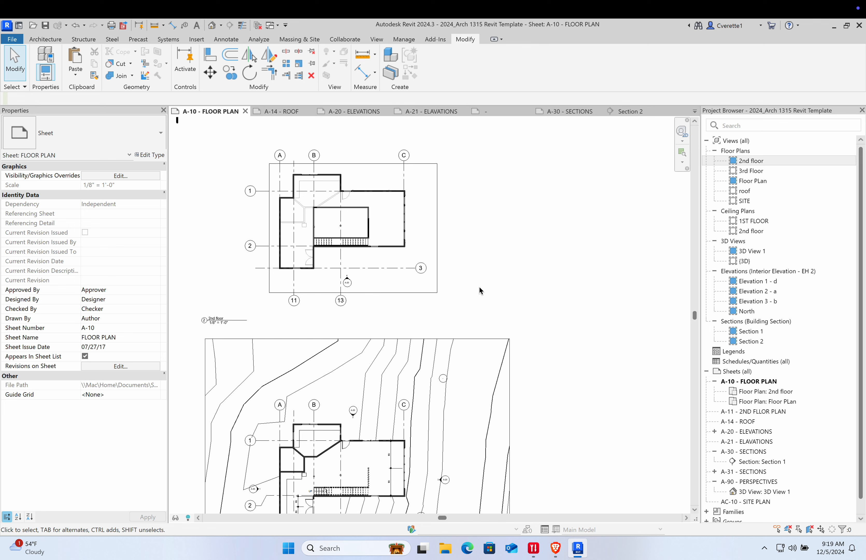
pyautogui.click(429, 293)
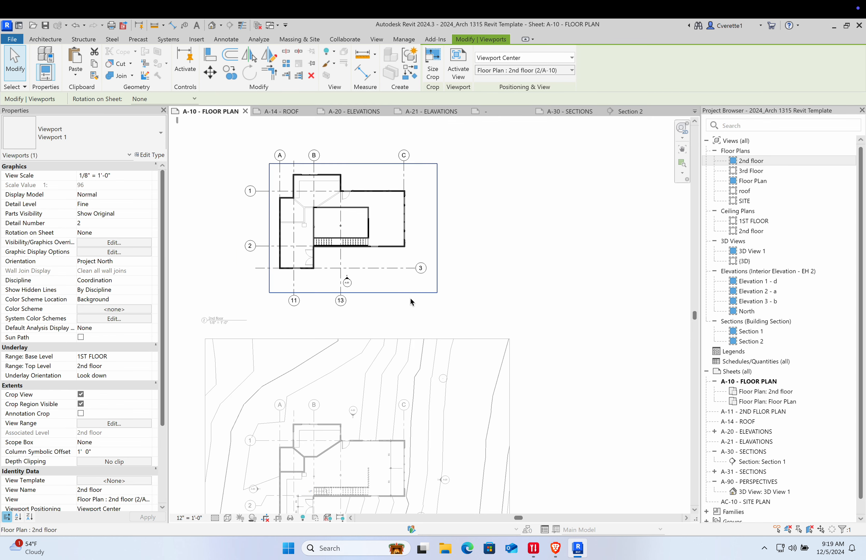
pyautogui.doubleClick(411, 302)
pyautogui.click(411, 293)
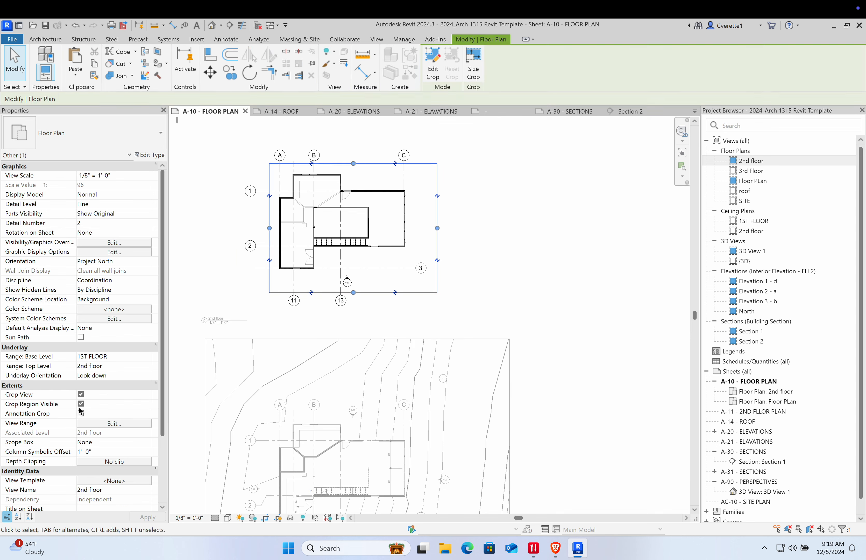
pyautogui.click(81, 394)
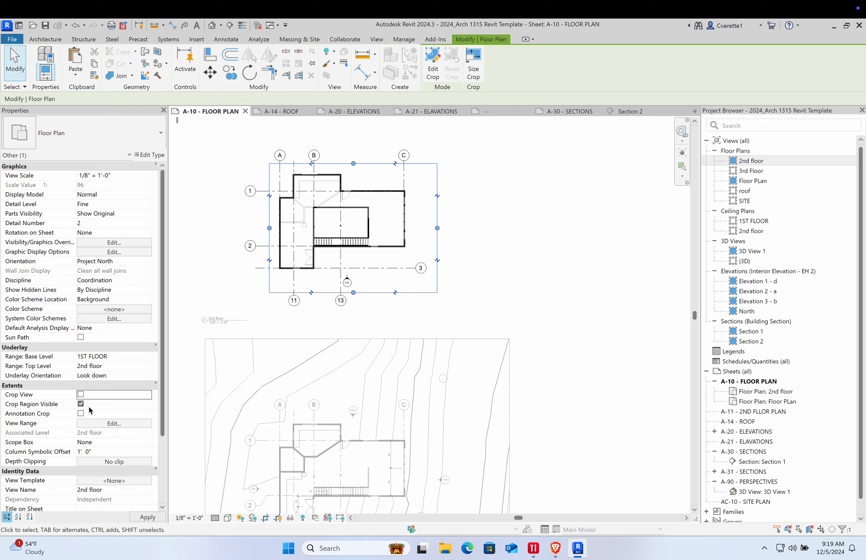
pyautogui.click(81, 404)
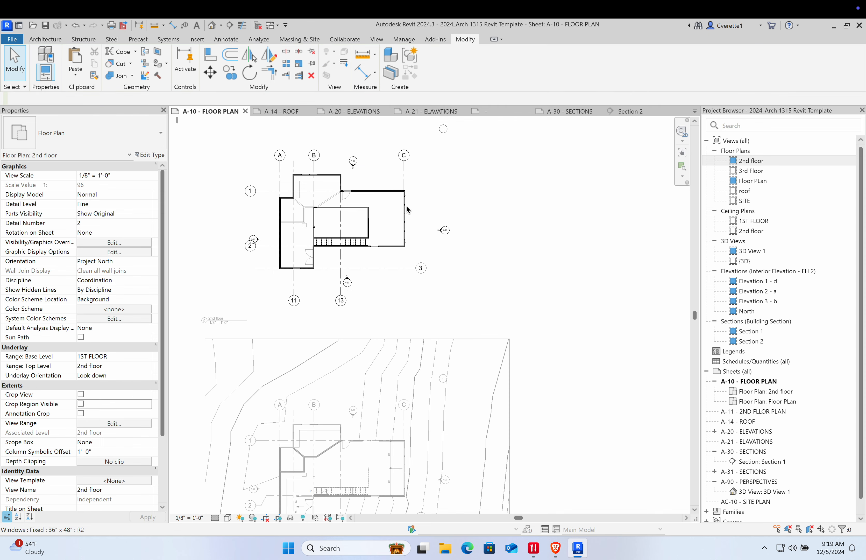
pyautogui.scroll(-4, 364, 288)
pyautogui.scroll(2, 365, 286)
pyautogui.doubleClick(456, 280)
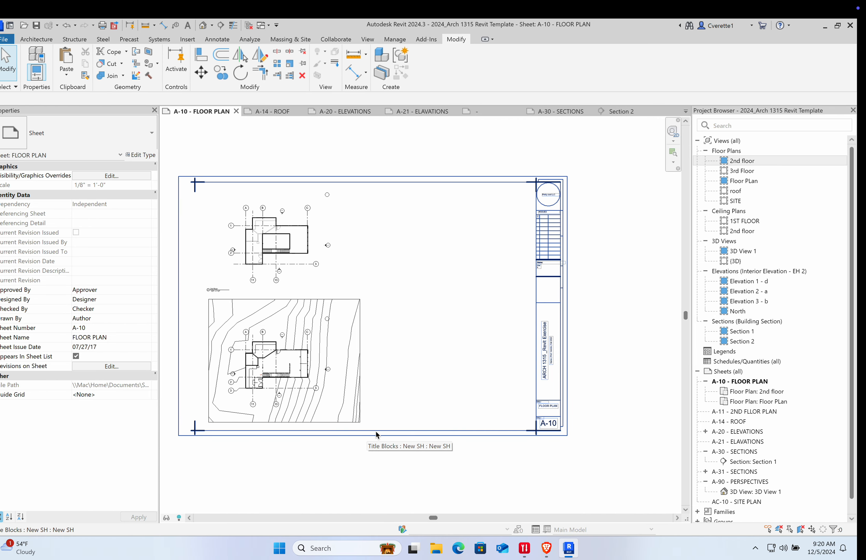
# Switch to the Brave browser on the Mac desktop, and enlarge and reposition its window
pyautogui.hotkey('ctrl', 'Left')
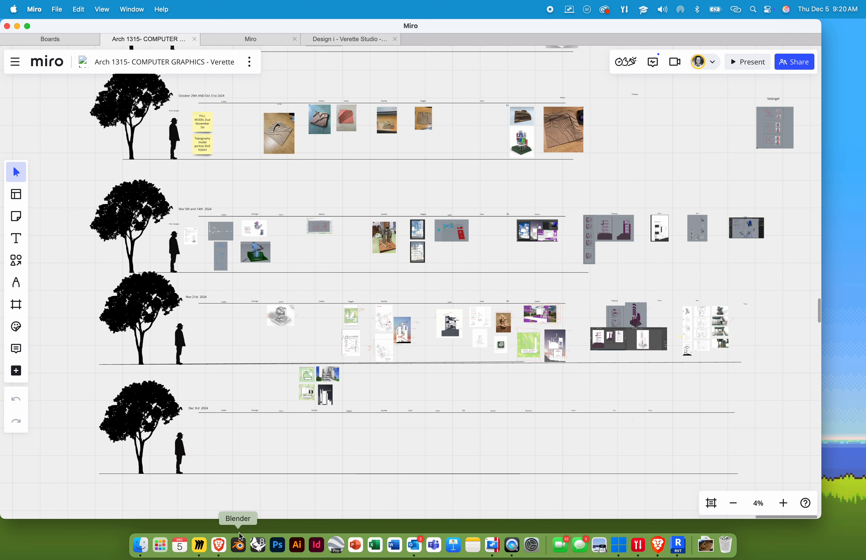
pyautogui.click(216, 549)
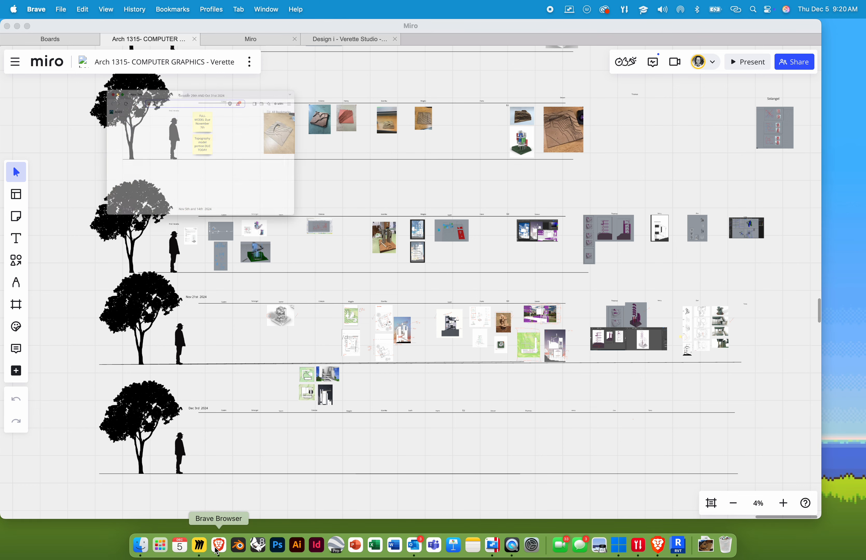
pyautogui.moveTo(400, 288); pyautogui.dragTo(792, 455)
pyautogui.moveTo(193, 29); pyautogui.dragTo(226, 48)
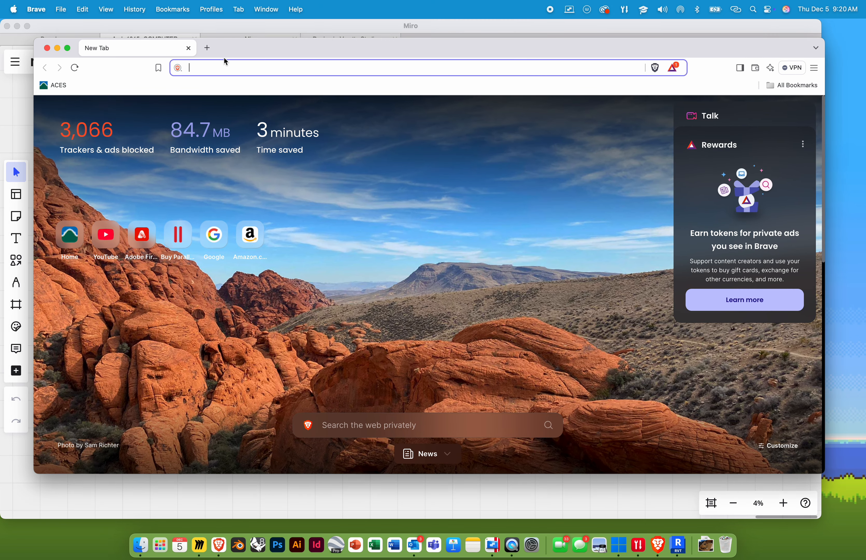
# Search the web in a new tab for "cutepdfwriter" and view the CutePDF website's product page
pyautogui.click(211, 52)
pyautogui.write('cute')
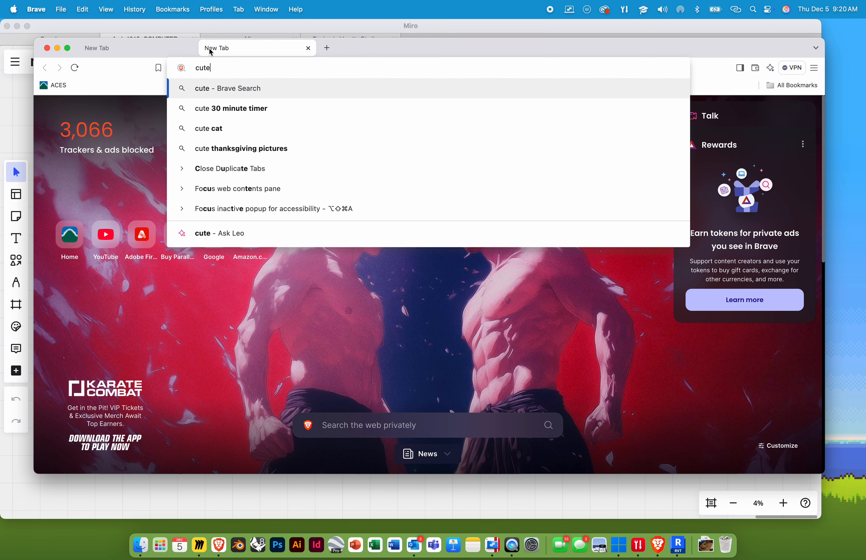
pyautogui.write('pdfwrit')
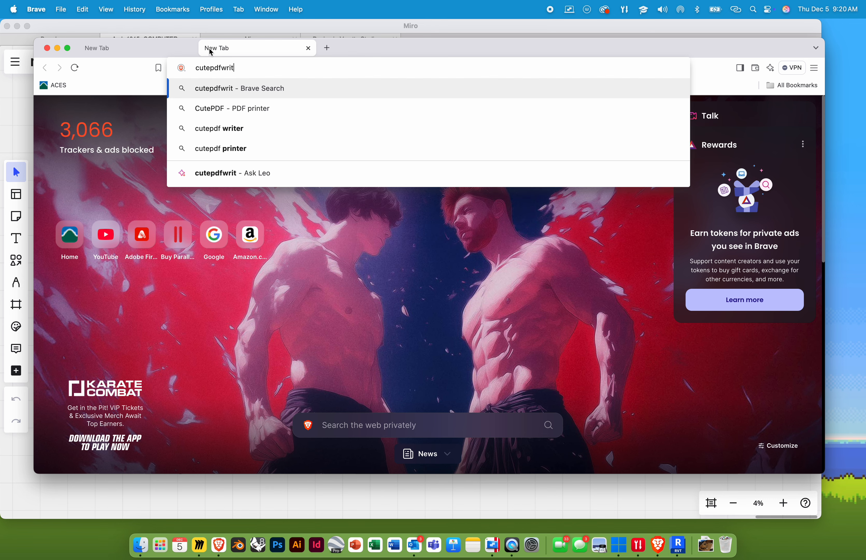
pyautogui.write('er')
pyautogui.press('Return')
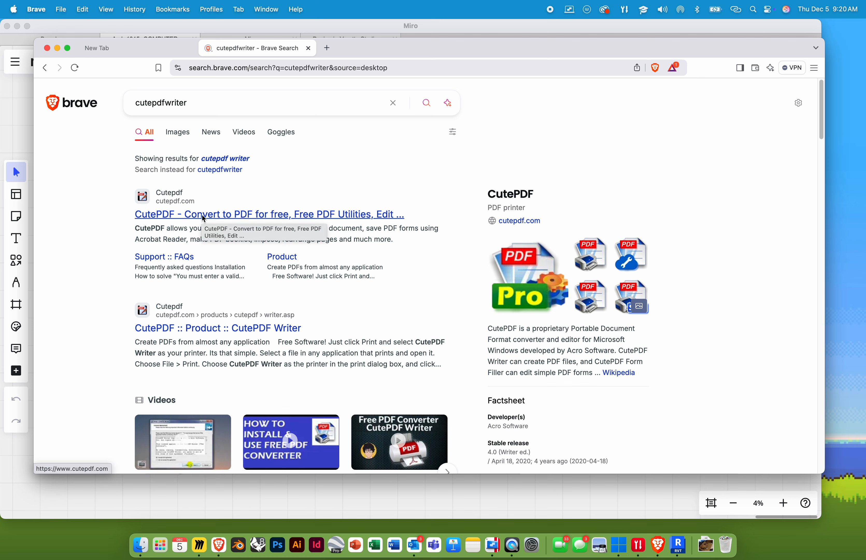
pyautogui.click(183, 215)
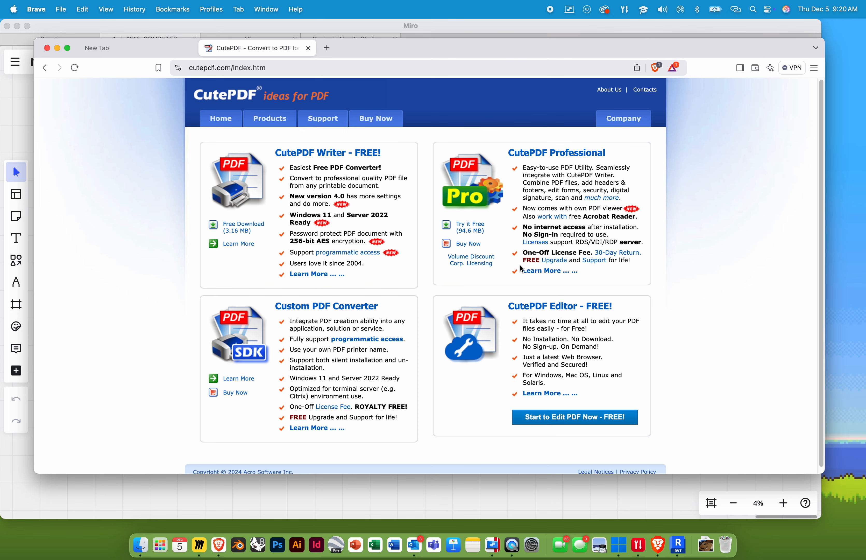
pyautogui.scroll(-1, 509, 274)
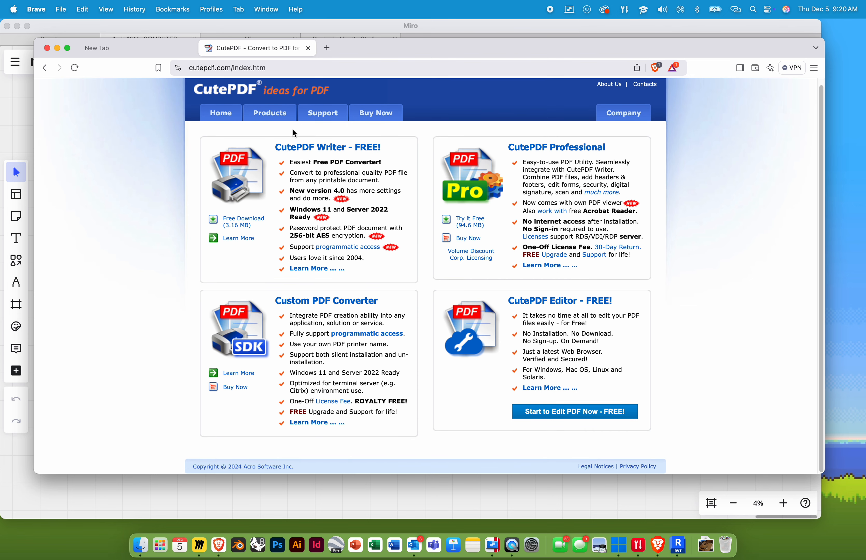
# Switch back to Revit and open the PDF export settings for the project
pyautogui.hotkey('ctrl', 'Right')
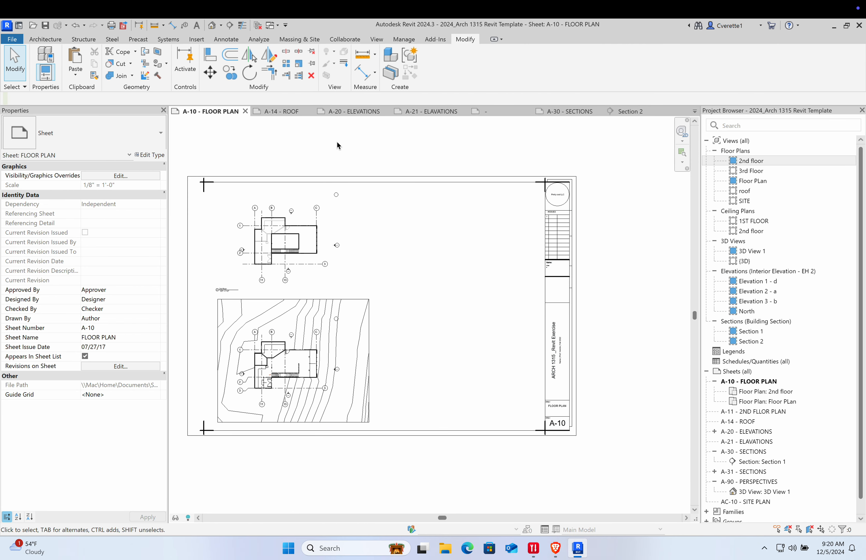
pyautogui.click(12, 40)
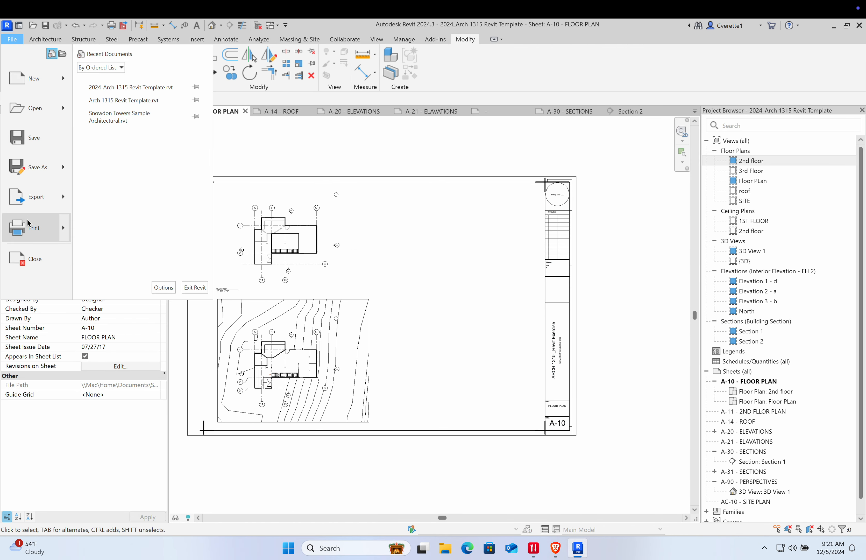
pyautogui.moveTo(27, 221)
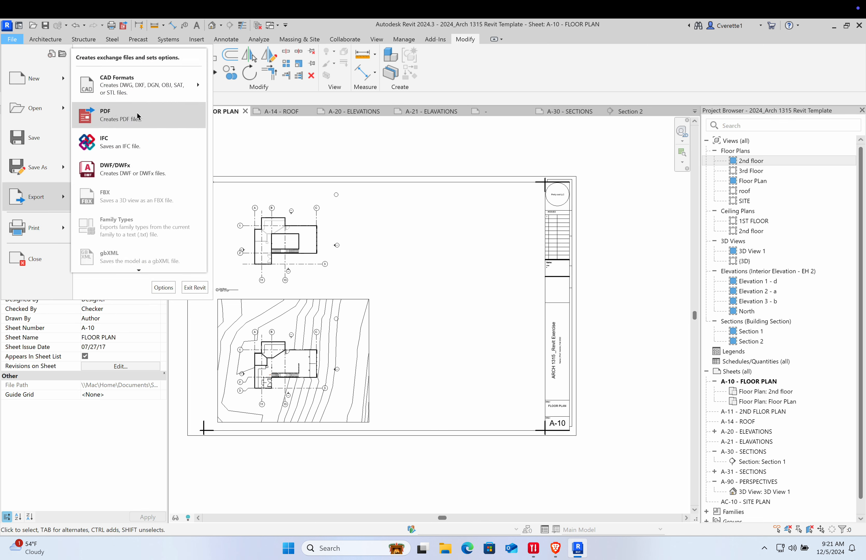
pyautogui.click(109, 119)
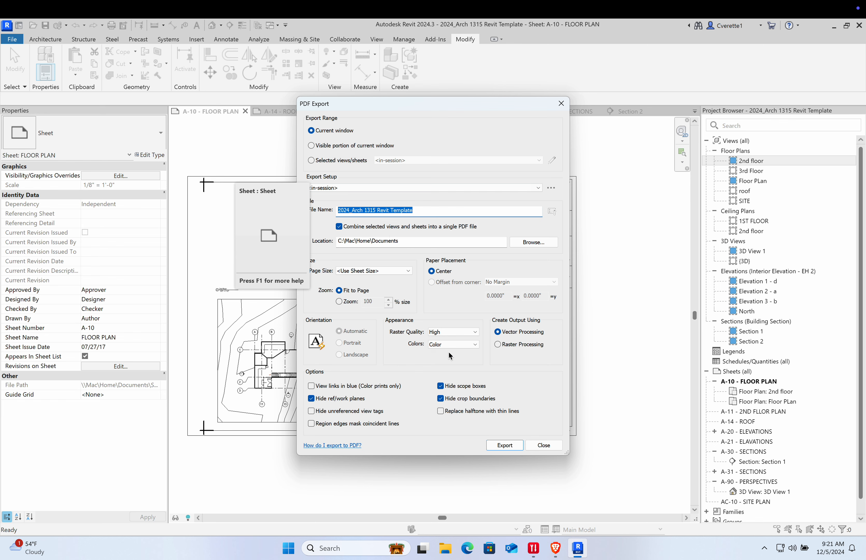
# Set the PDF export range to selected views/sheets and open its in-session set for editing
pyautogui.click(471, 144)
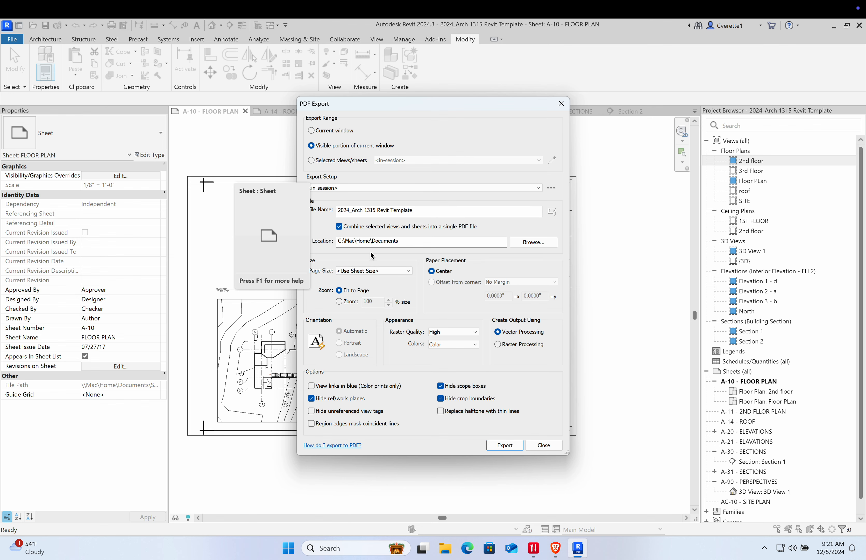
pyautogui.moveTo(402, 101); pyautogui.dragTo(483, 112)
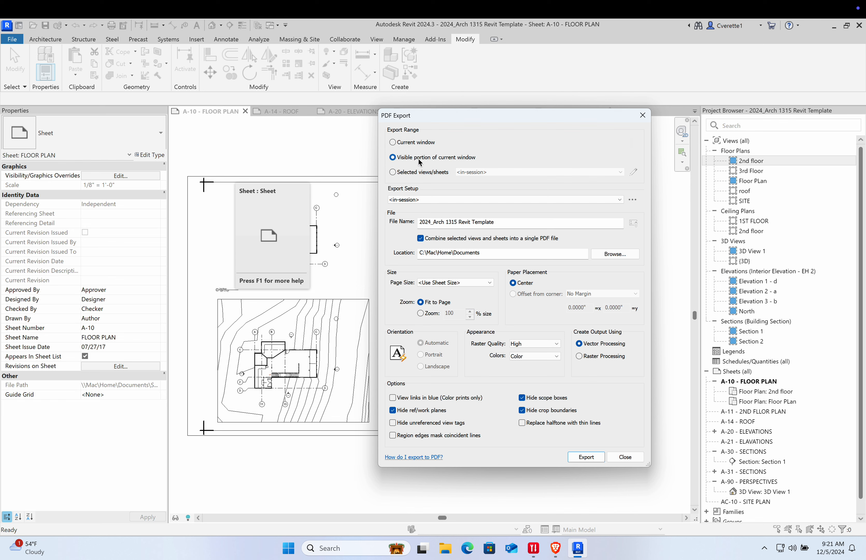
pyautogui.click(394, 173)
pyautogui.click(620, 172)
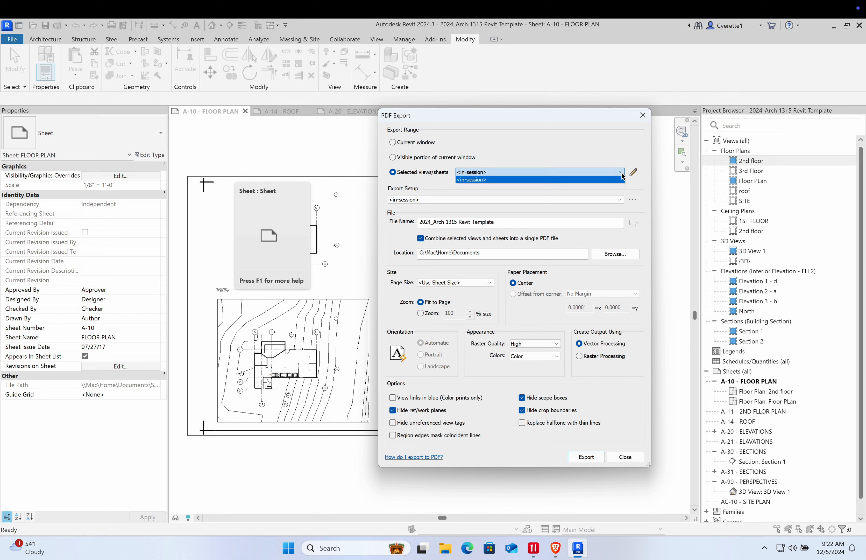
pyautogui.click(633, 173)
pyautogui.click(634, 172)
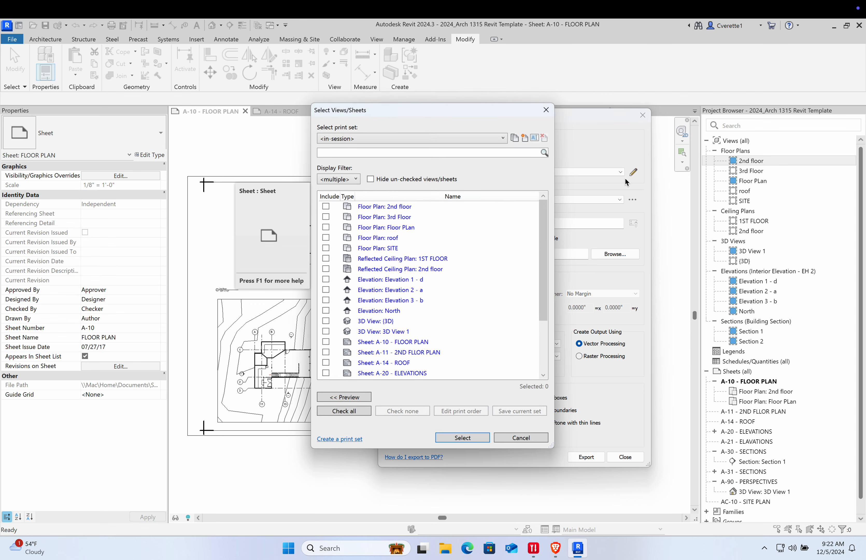
# Include sheets A-10, A-11, A-14, A-20, A-30, A-31 and A-90 in the export selection
pyautogui.moveTo(545, 249); pyautogui.dragTo(542, 327)
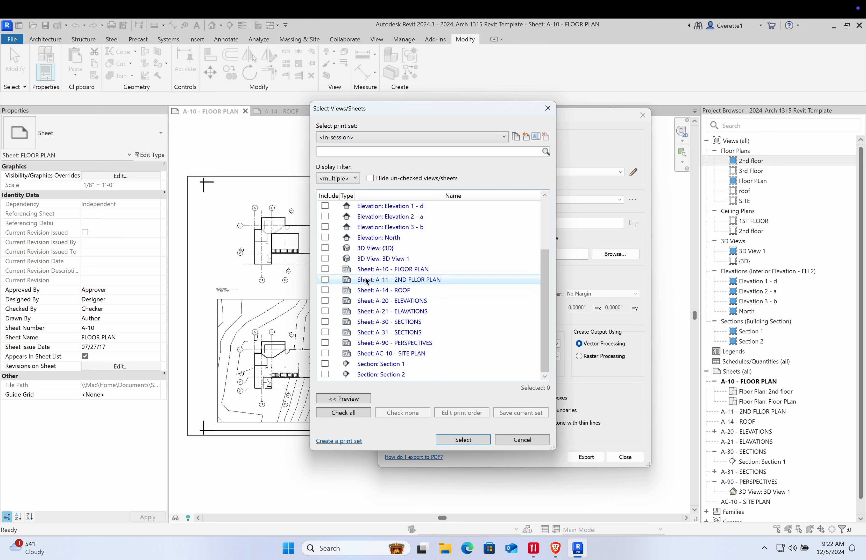
pyautogui.click(325, 269)
pyautogui.click(325, 280)
pyautogui.click(325, 291)
pyautogui.click(326, 301)
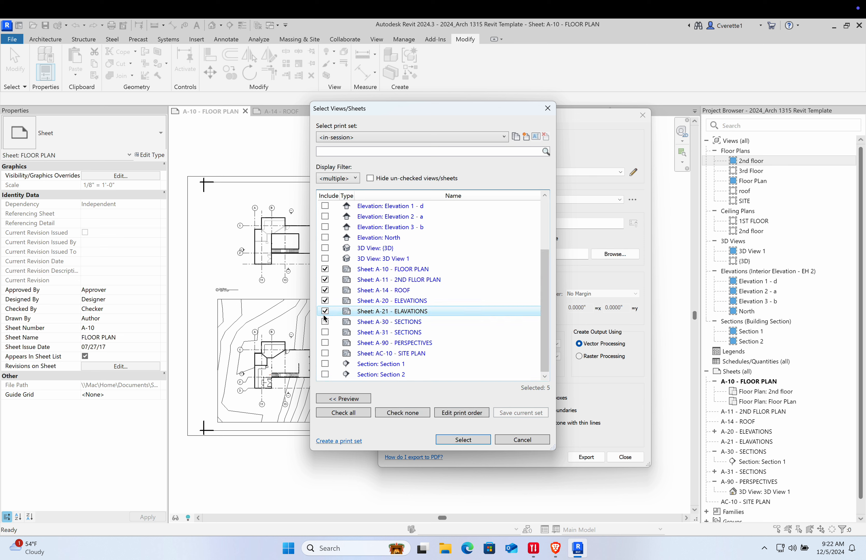
pyautogui.click(326, 322)
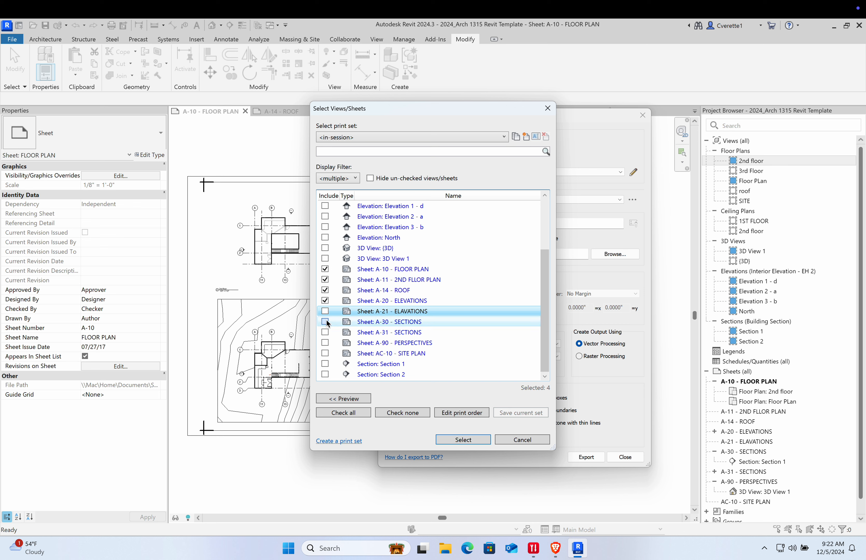
pyautogui.click(325, 334)
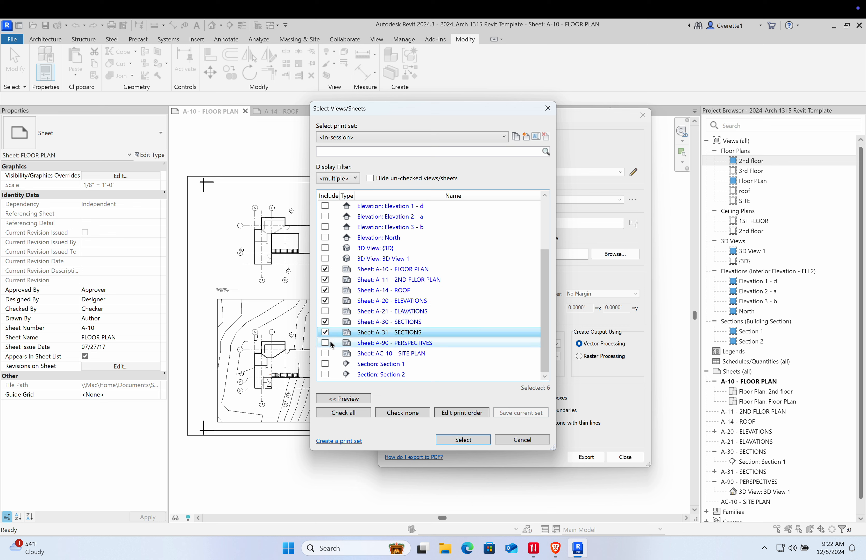
pyautogui.click(326, 343)
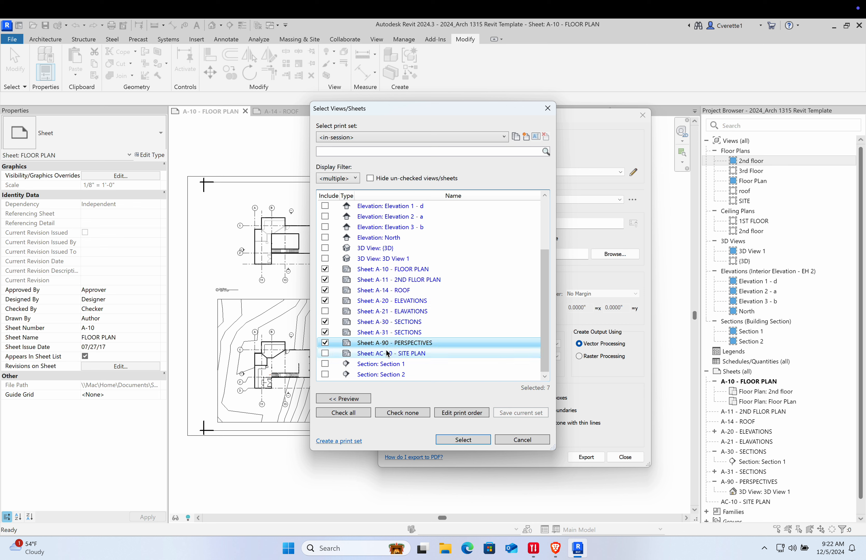
pyautogui.click(463, 439)
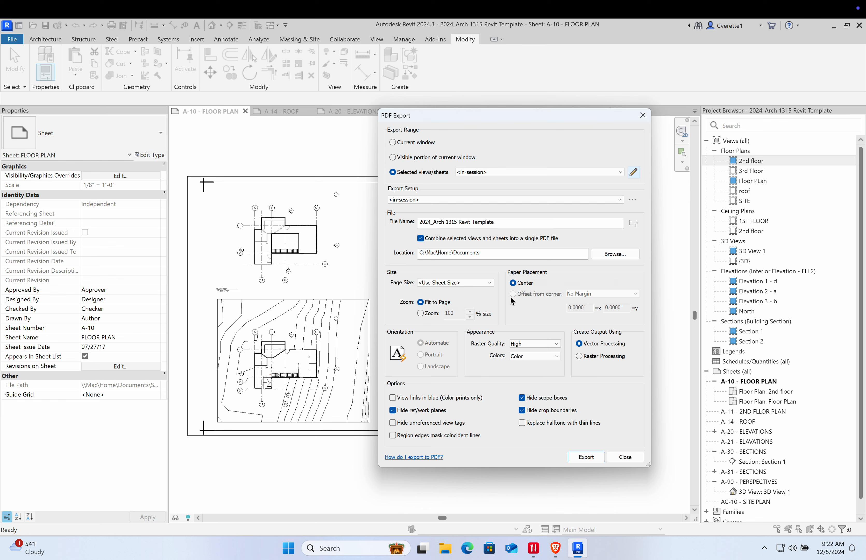
# Set the PDF export zoom to 100% size and keep raster quality High and colors as Color
pyautogui.click(422, 311)
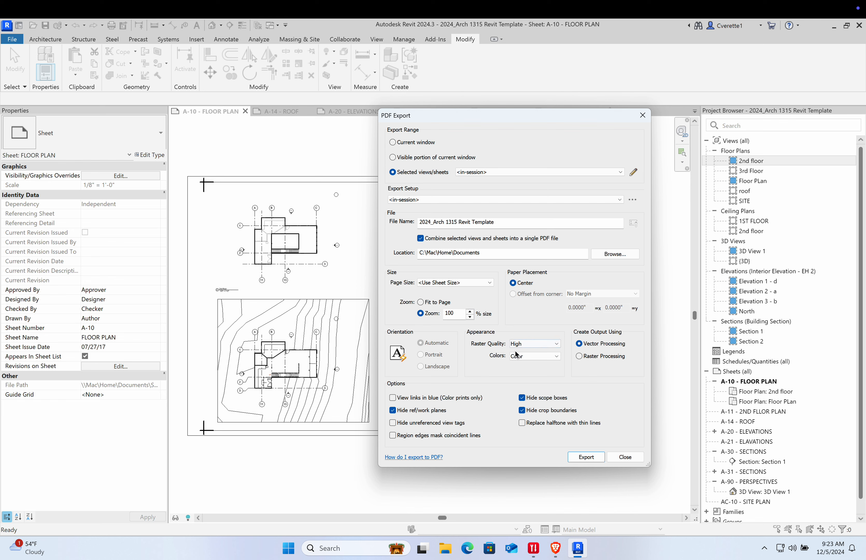
pyautogui.click(535, 349)
pyautogui.click(539, 344)
pyautogui.click(559, 361)
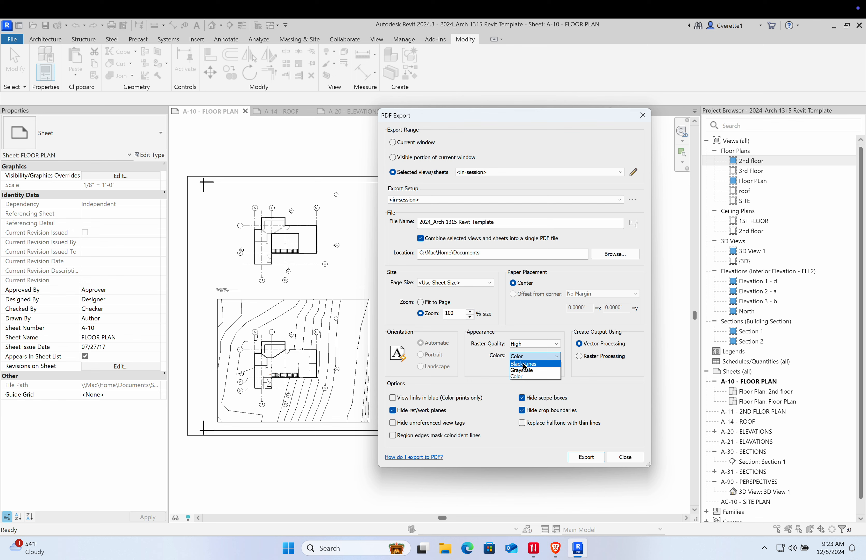
pyautogui.click(583, 373)
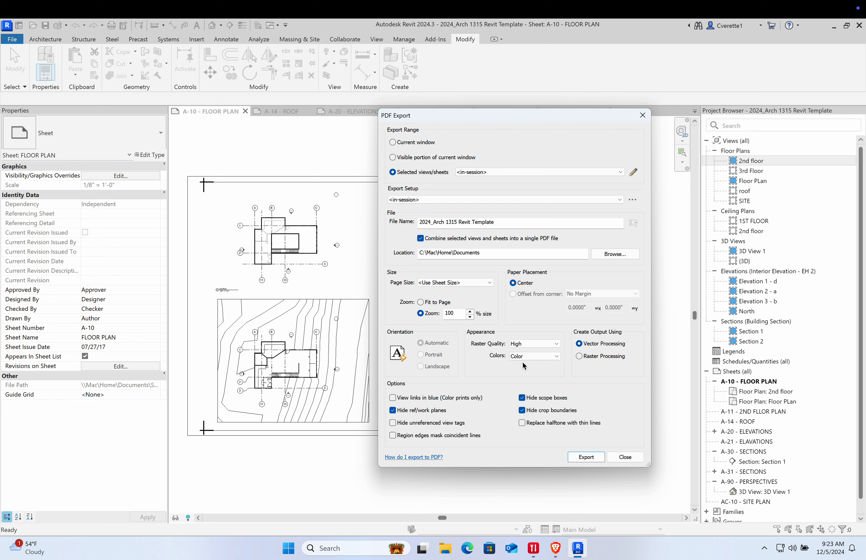
# Export the selected sheets to PDF without saving the settings for future sessions, and dismiss the warning
pyautogui.click(587, 457)
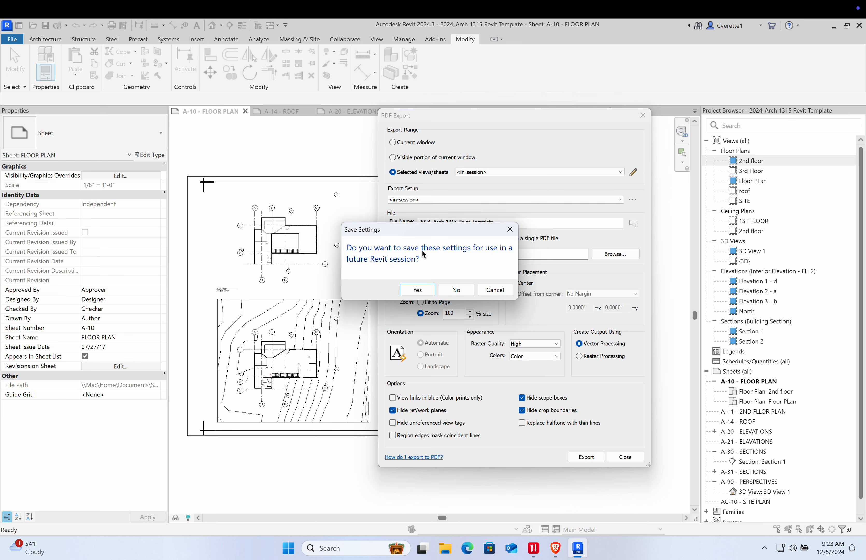
pyautogui.click(469, 290)
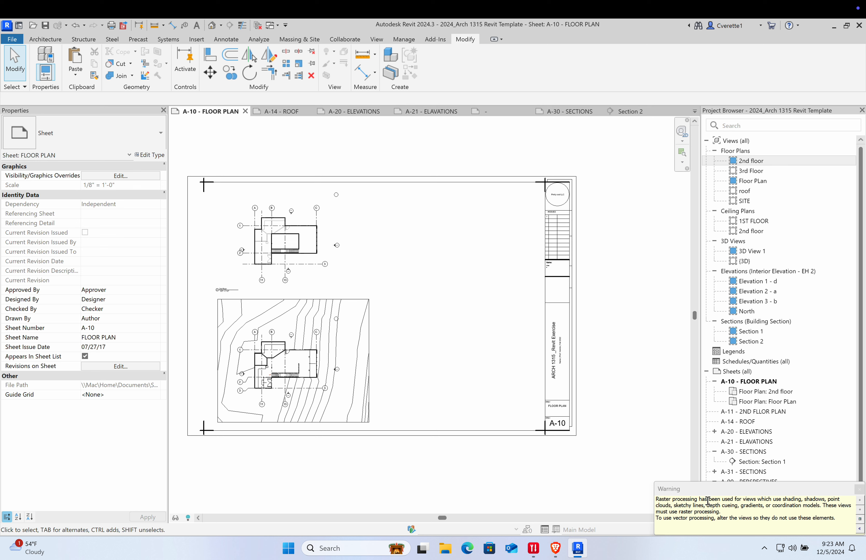
pyautogui.click(859, 490)
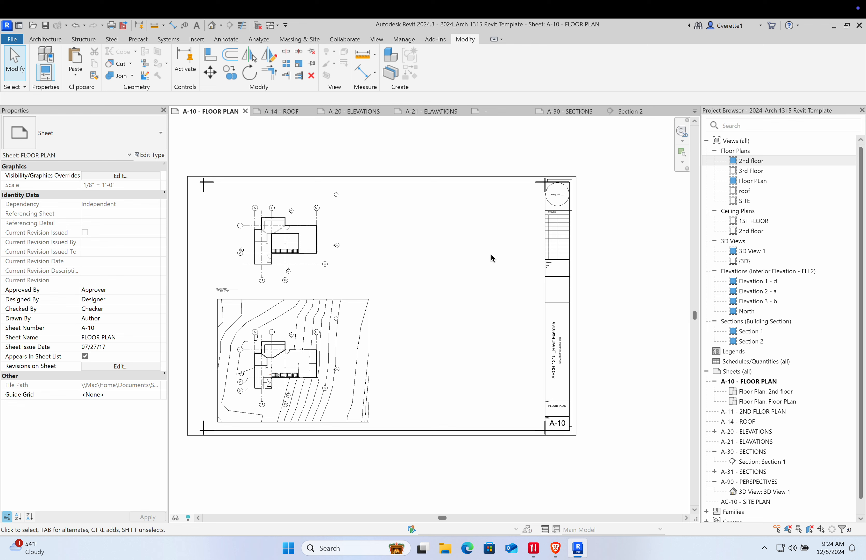
# Open the print settings and check the available printers, keeping Microsoft Print to PDF
pyautogui.click(12, 40)
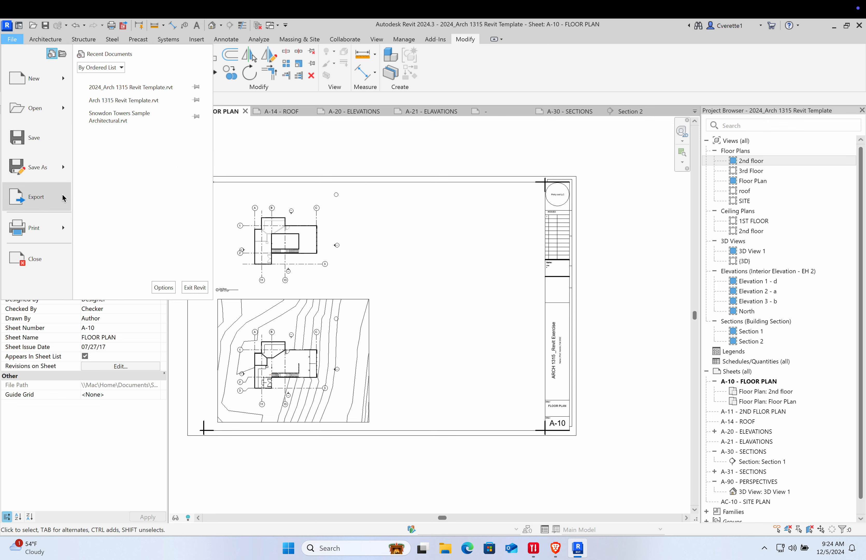
pyautogui.moveTo(62, 196)
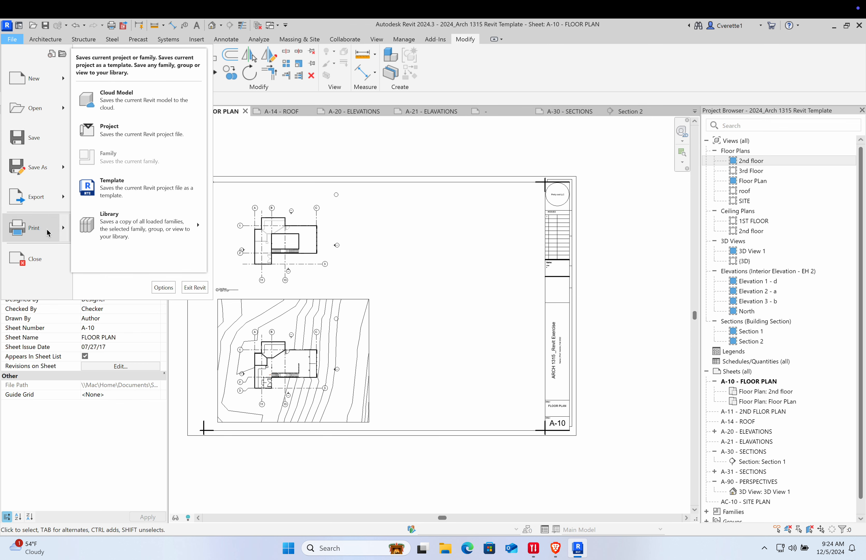
pyautogui.moveTo(48, 233)
pyautogui.click(121, 102)
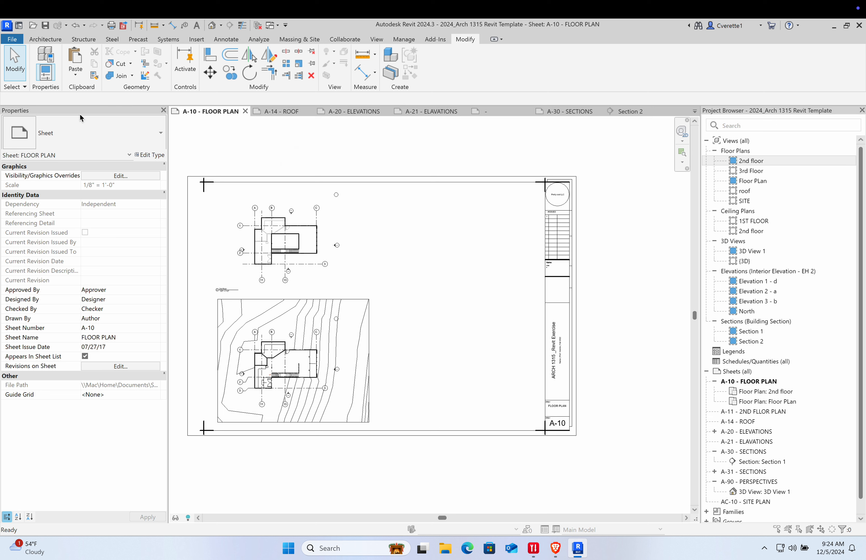
pyautogui.click(421, 183)
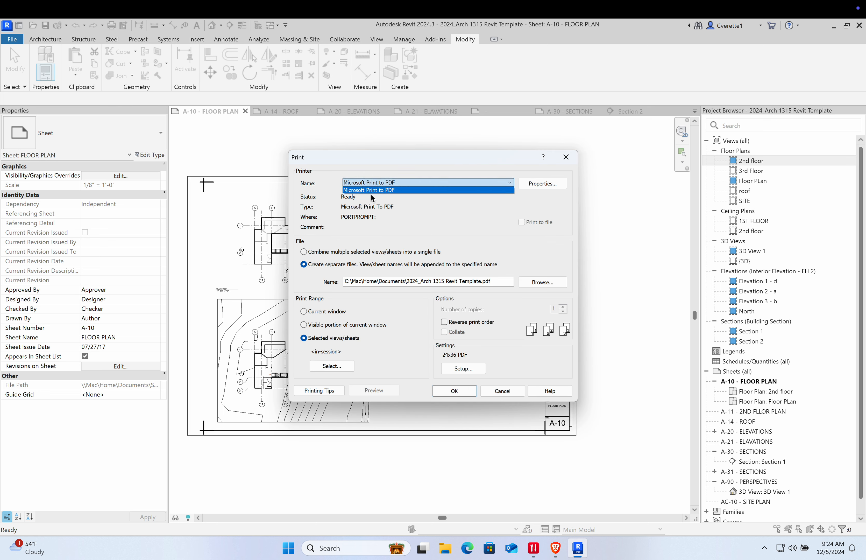
pyautogui.click(538, 184)
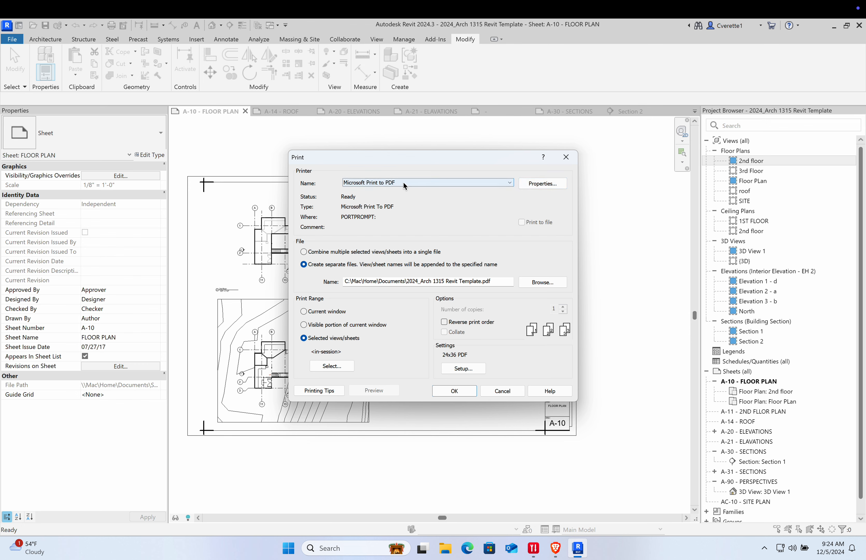
# Try D size sheet as the paper size in the Microsoft Print to PDF advanced options
pyautogui.click(526, 183)
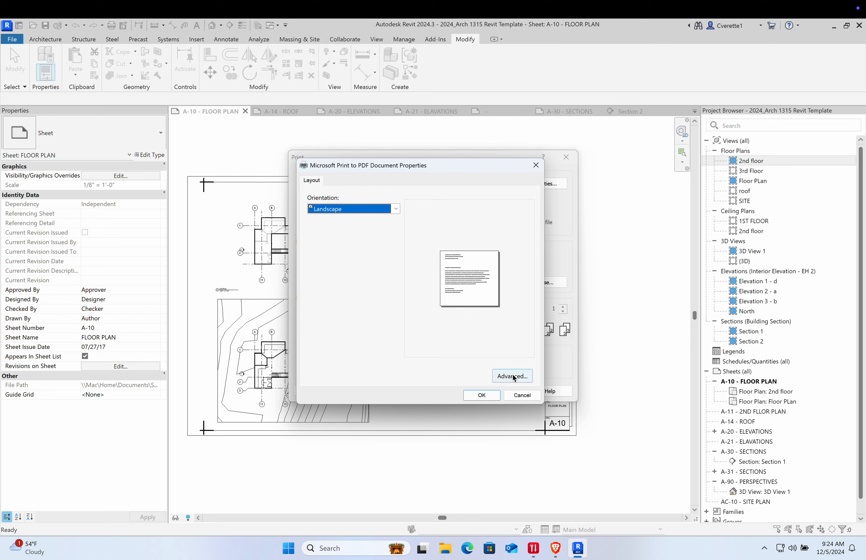
pyautogui.click(517, 377)
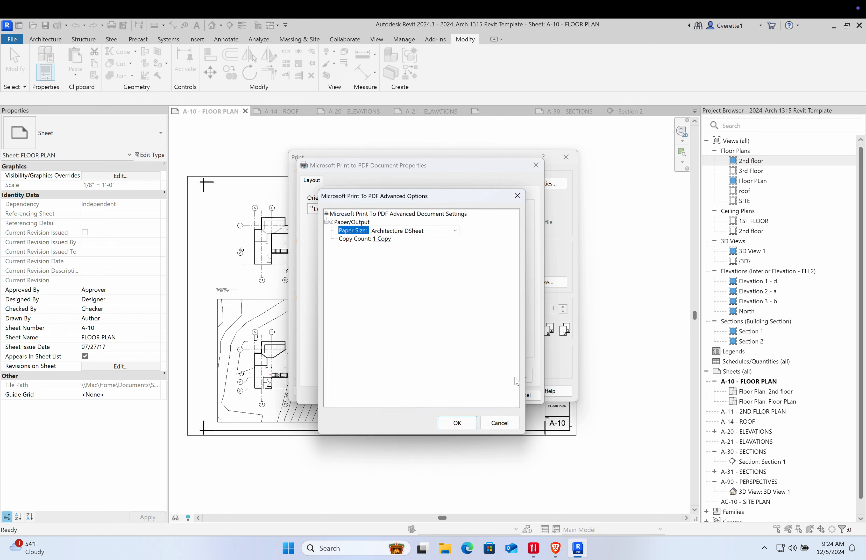
pyautogui.click(437, 227)
pyautogui.scroll(-5, 426, 319)
pyautogui.moveTo(460, 381); pyautogui.dragTo(460, 249)
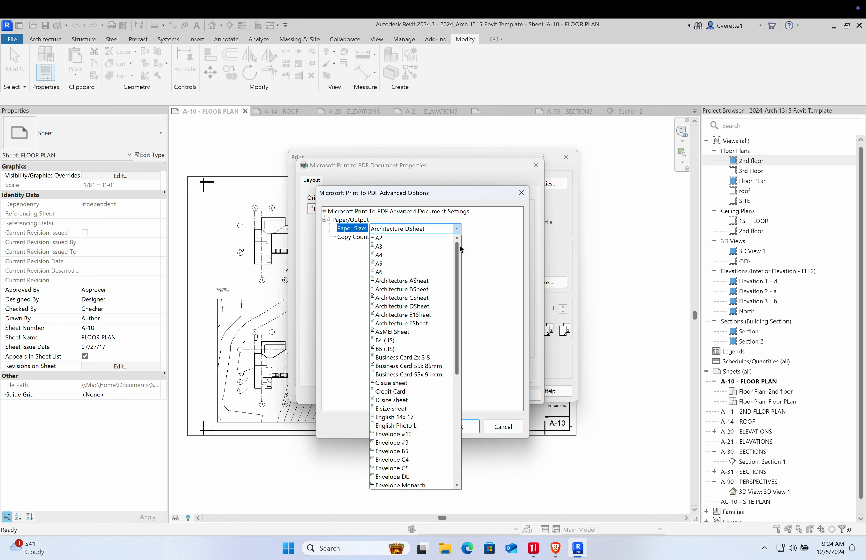
pyautogui.scroll(-8, 389, 433)
pyautogui.scroll(4, 393, 328)
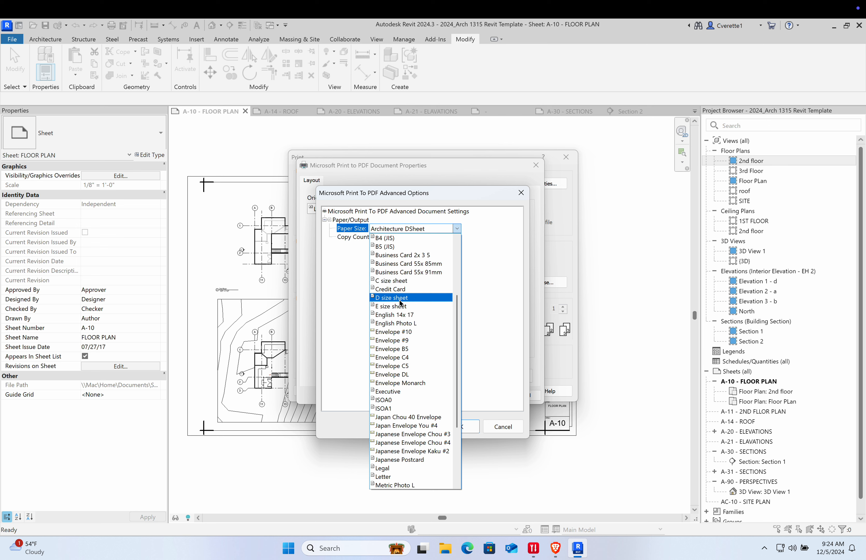
pyautogui.click(401, 298)
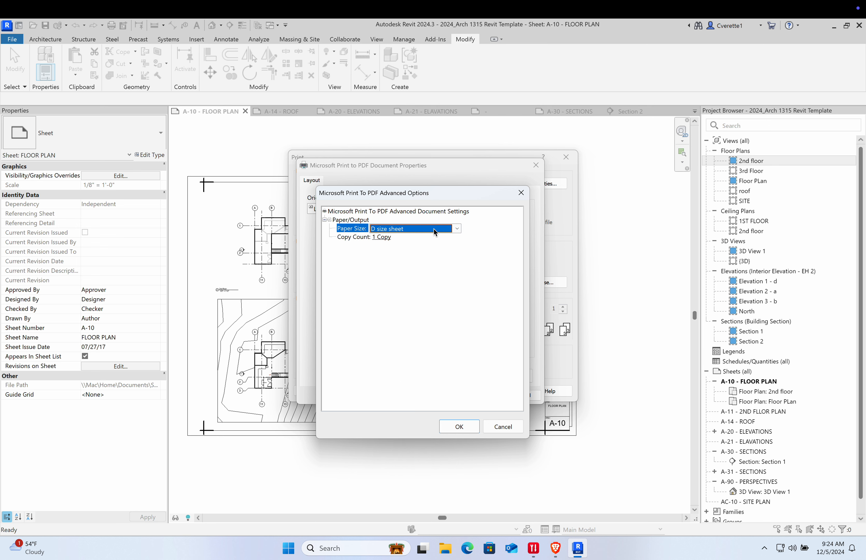
# Discard the changes to the PDF printer's properties and close the print settings
pyautogui.click(459, 229)
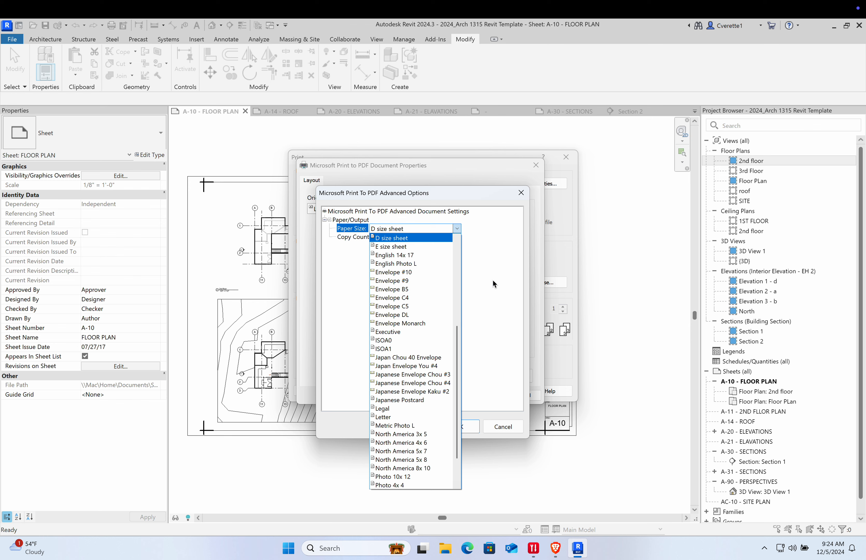
pyautogui.click(513, 221)
pyautogui.click(521, 193)
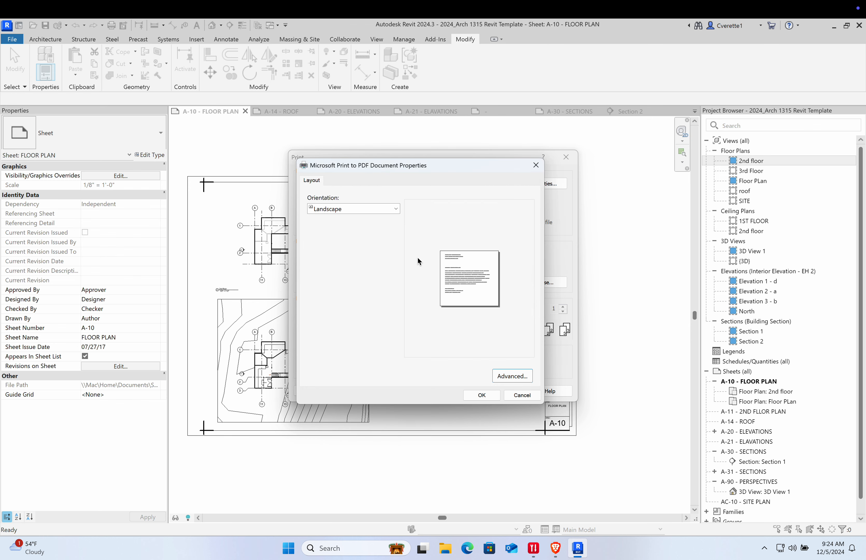
pyautogui.click(514, 397)
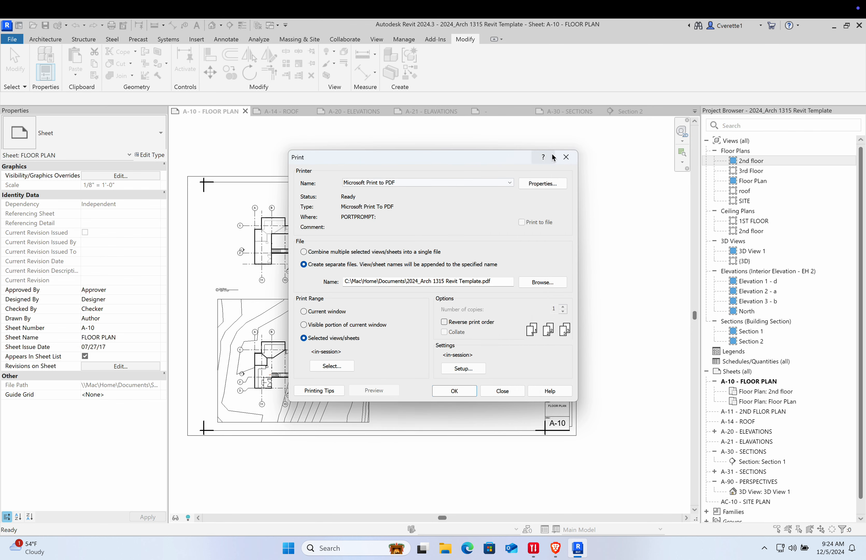
pyautogui.click(566, 158)
pyautogui.click(12, 39)
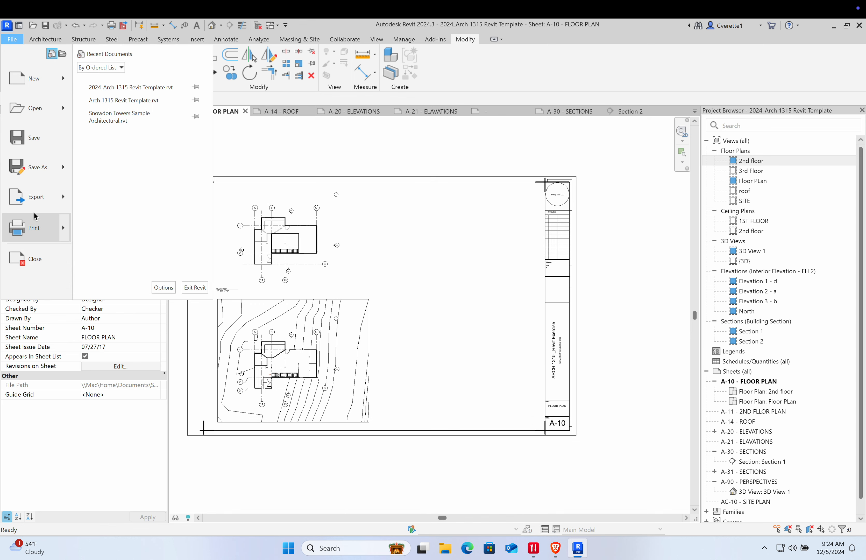
pyautogui.click(35, 225)
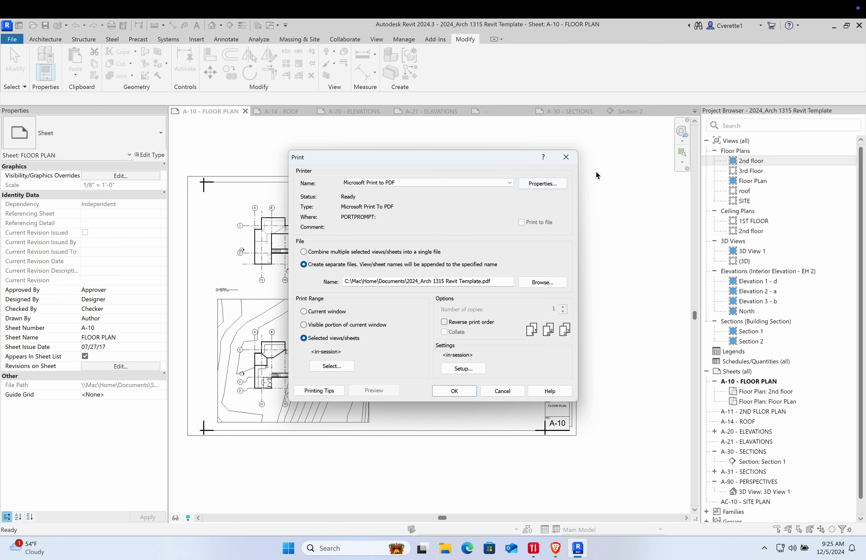
pyautogui.click(571, 160)
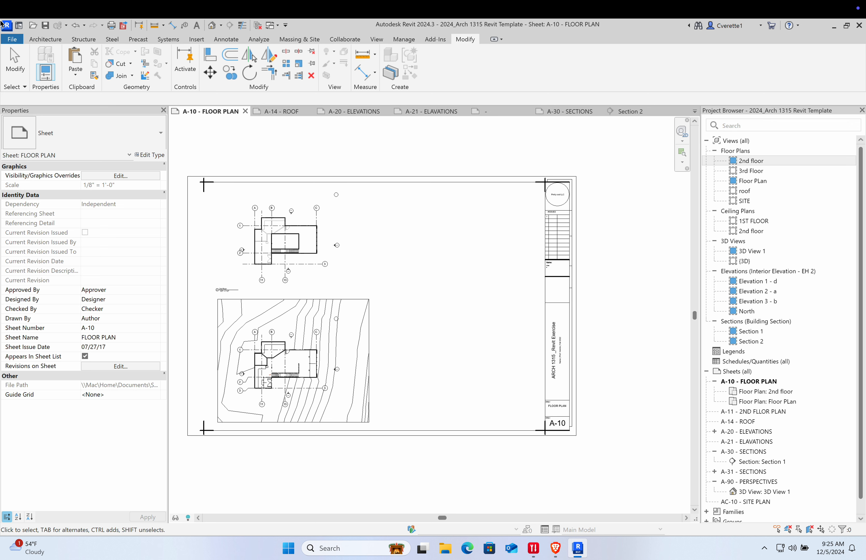
# Open the PDF export settings and check the file name and save location
pyautogui.click(12, 46)
pyautogui.moveTo(33, 227)
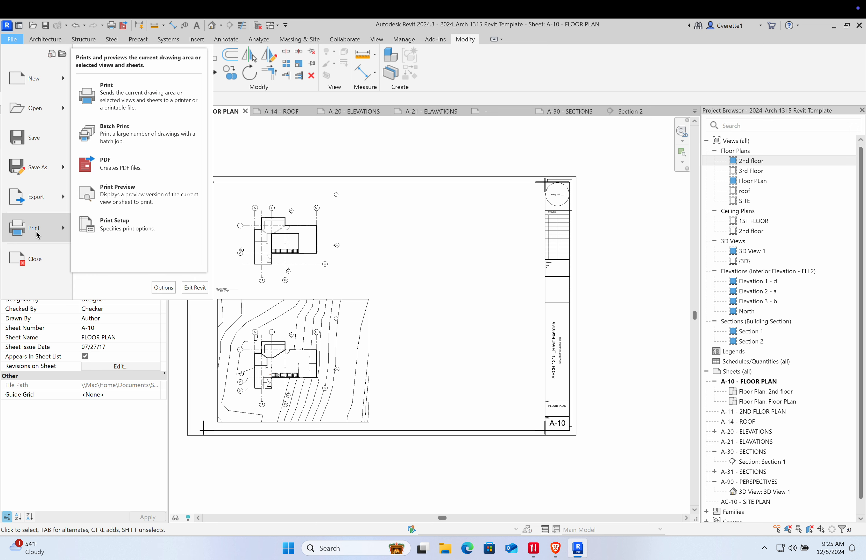
pyautogui.click(109, 162)
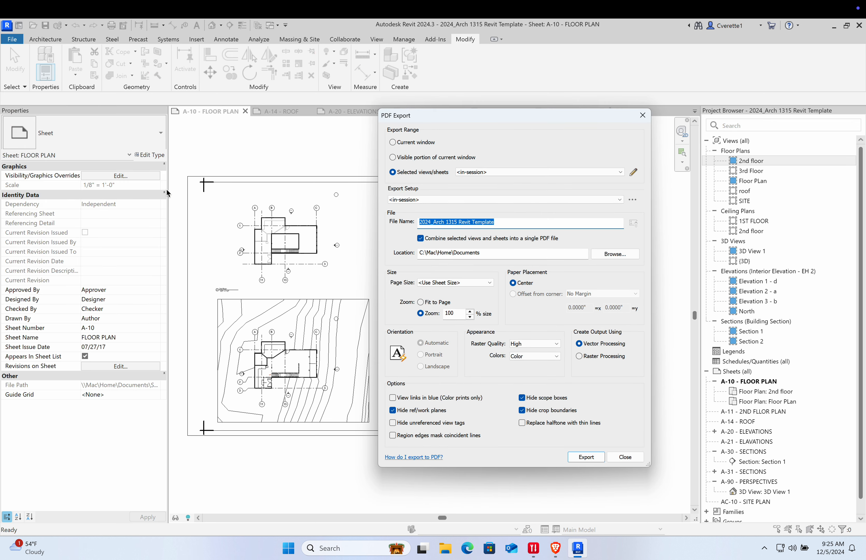
pyautogui.moveTo(477, 119); pyautogui.dragTo(402, 125)
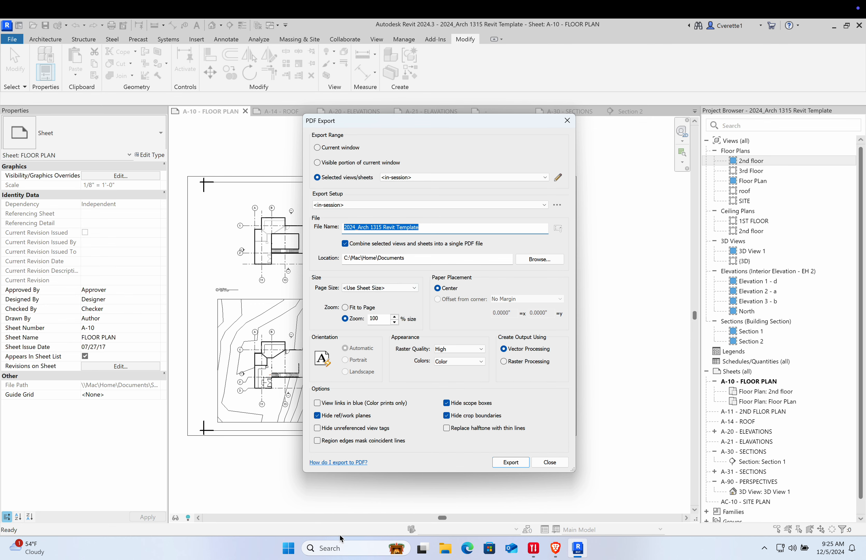
# Search Windows for "documents" and open the Documents folder to look for the exported PDF
pyautogui.click(340, 552)
pyautogui.write('documents')
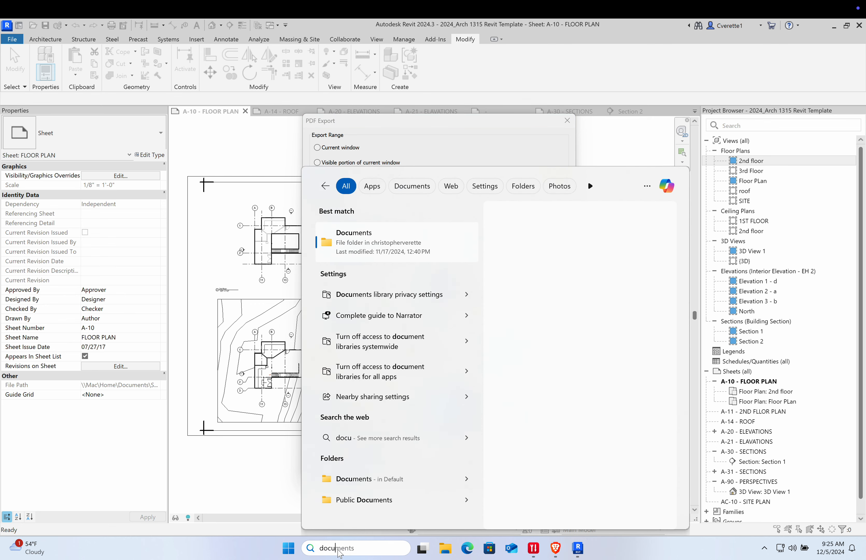
pyautogui.press('Return')
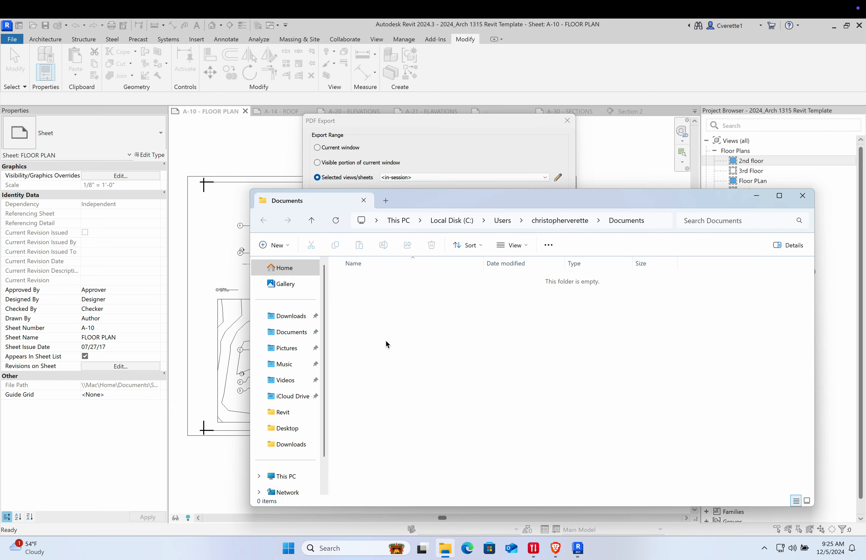
# Switch to Finder on the Mac and open 2024_Arch 1315 Revit Template.pdf from the Documents folder
pyautogui.hotkey('ctrl', 'Left')
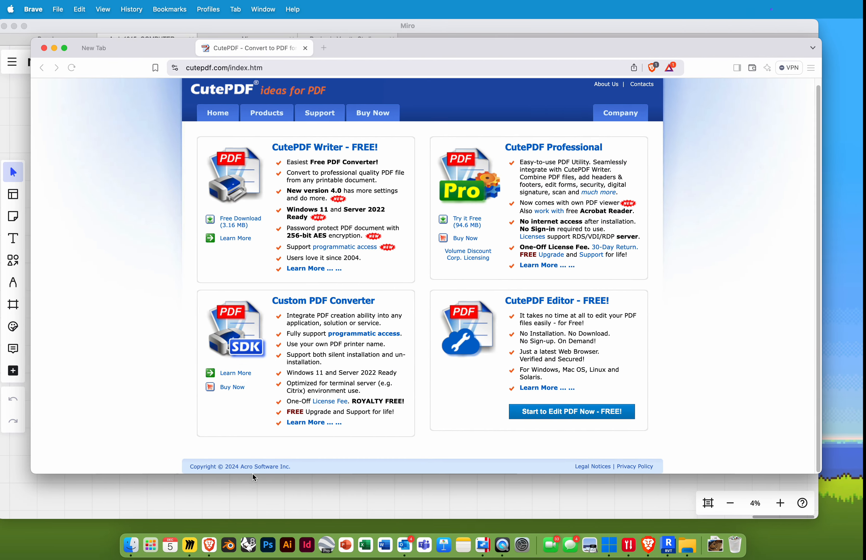
pyautogui.click(139, 546)
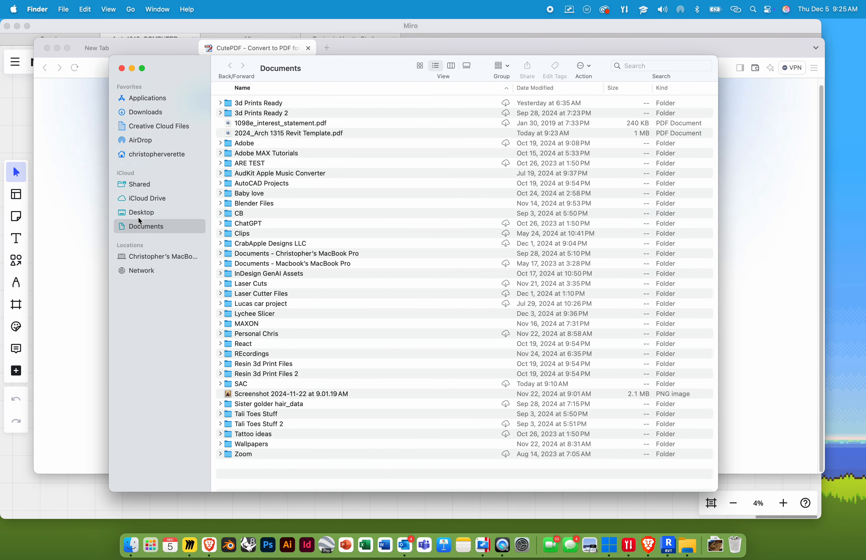
pyautogui.click(141, 218)
pyautogui.click(140, 227)
pyautogui.doubleClick(269, 133)
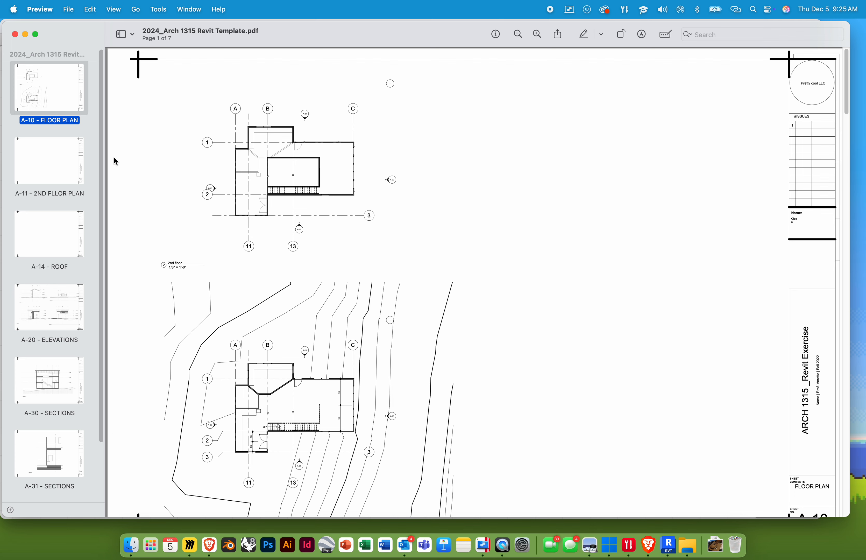
# Review the exported PDF from sheet A-11 to A-20, examining the elevations and their titles up close
pyautogui.click(64, 157)
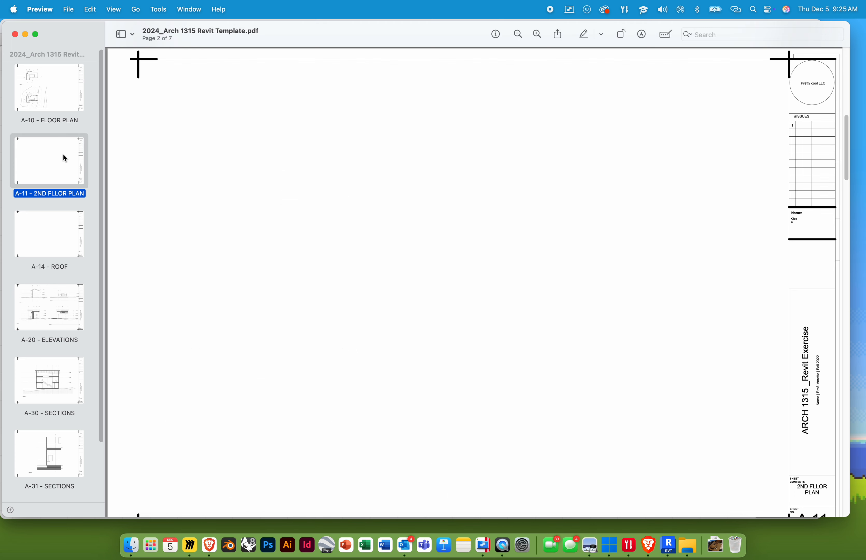
pyautogui.scroll(-20, 430, 210)
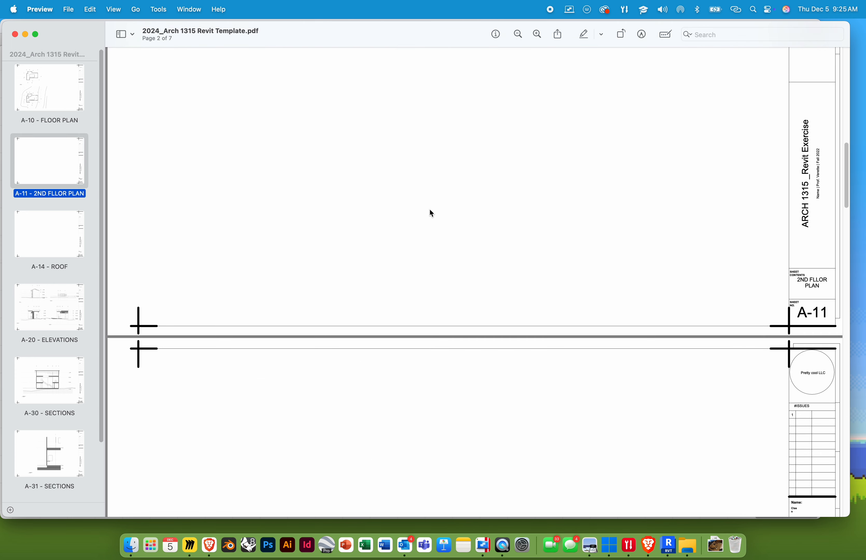
pyautogui.scroll(-7, 430, 213)
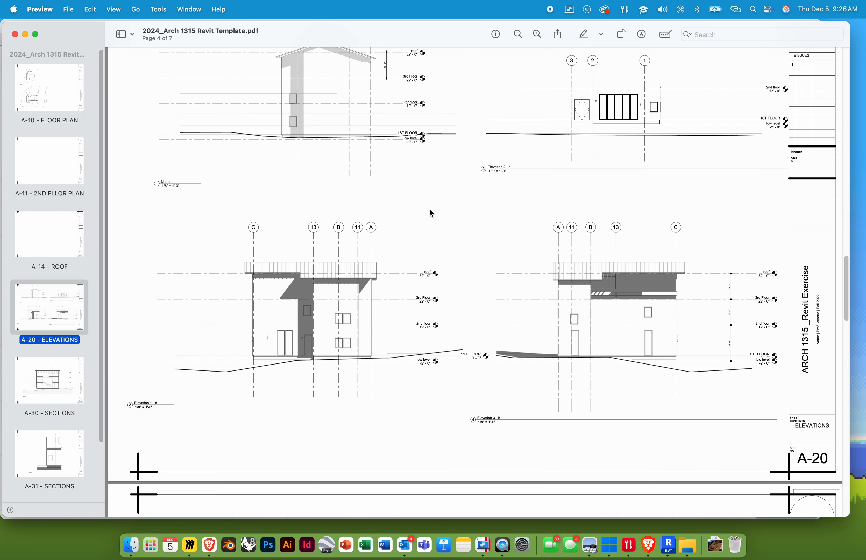
pyautogui.scroll(3, 528, 241)
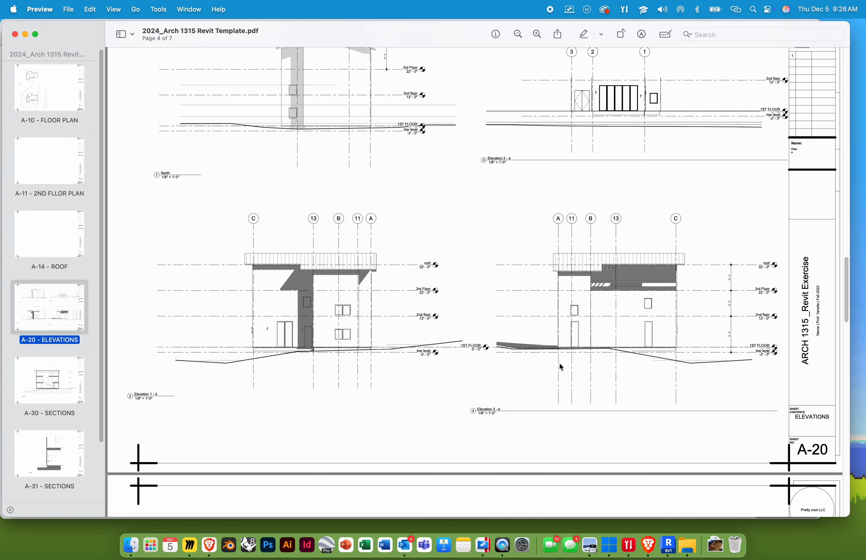
pyautogui.keyDown('ctrl'); pyautogui.scroll(5, 559, 364); pyautogui.keyUp('ctrl')
pyautogui.keyDown('ctrl'); pyautogui.scroll(-5, 561, 367); pyautogui.keyUp('ctrl')
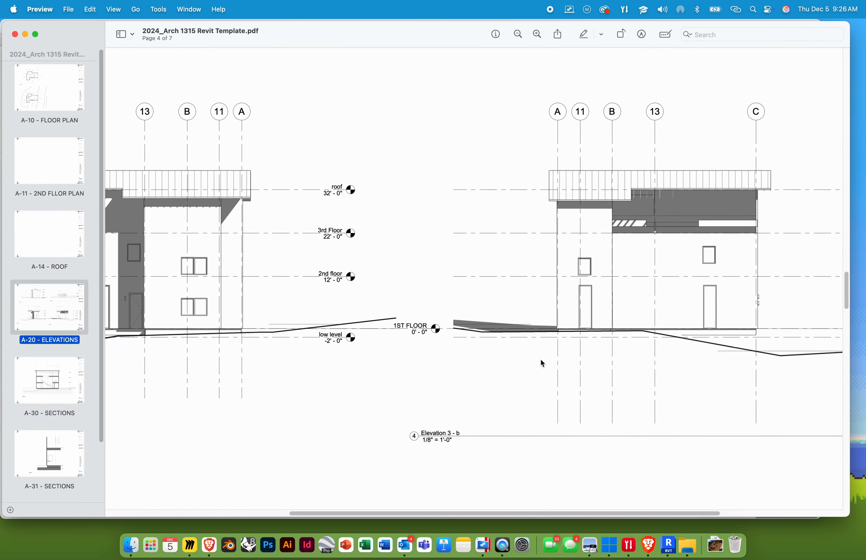
pyautogui.keyDown('ctrl'); pyautogui.scroll(-3, 542, 364); pyautogui.keyUp('ctrl')
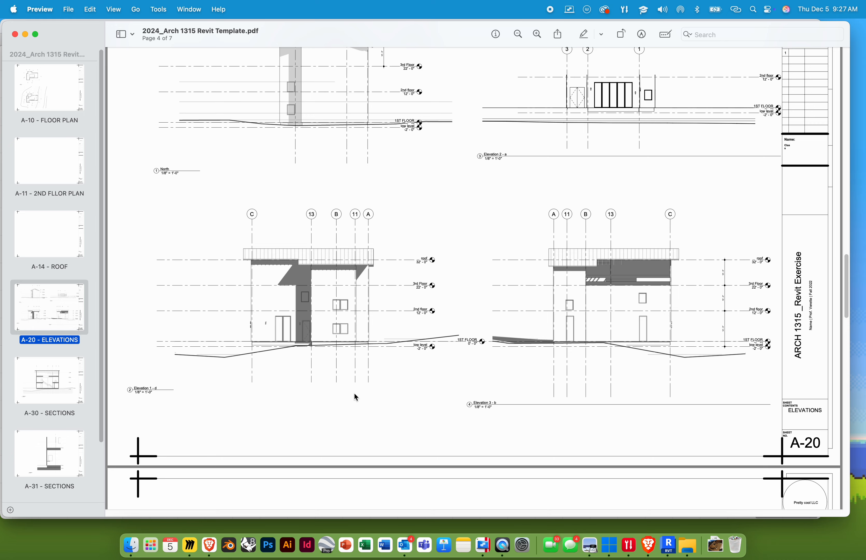
# Examine the section drawings on sheets A-30 and A-31 of the exported PDF
pyautogui.scroll(-10, 359, 426)
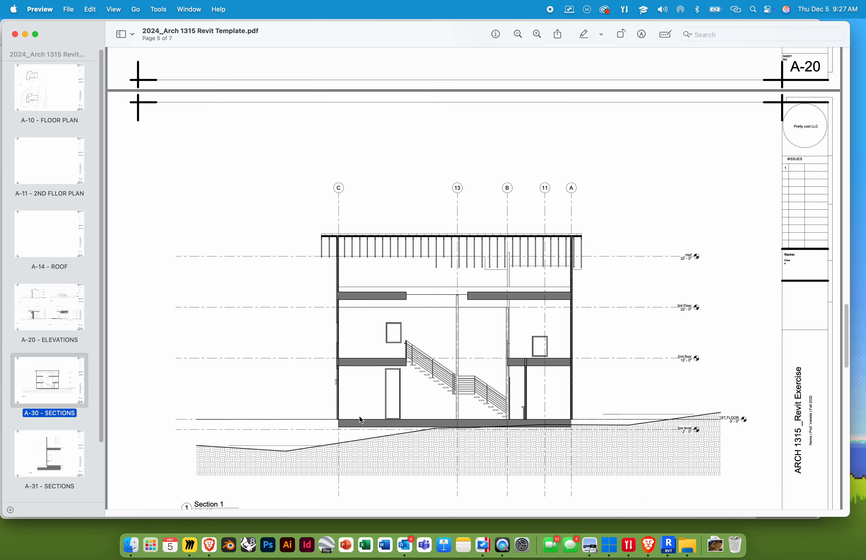
pyautogui.scroll(-4, 358, 415)
pyautogui.scroll(-5, 364, 273)
pyautogui.scroll(-8, 384, 241)
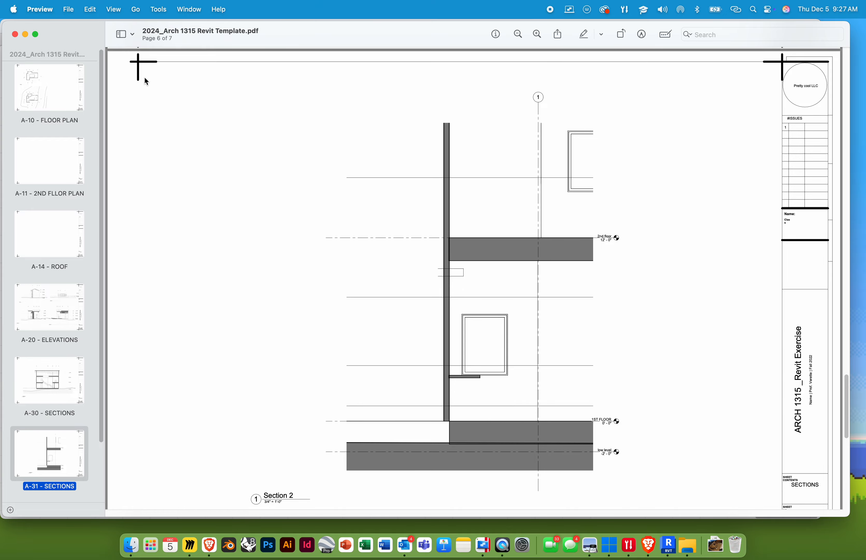
# Put away the PDF preview and close the Finder and CutePDF browser windows
pyautogui.click(27, 34)
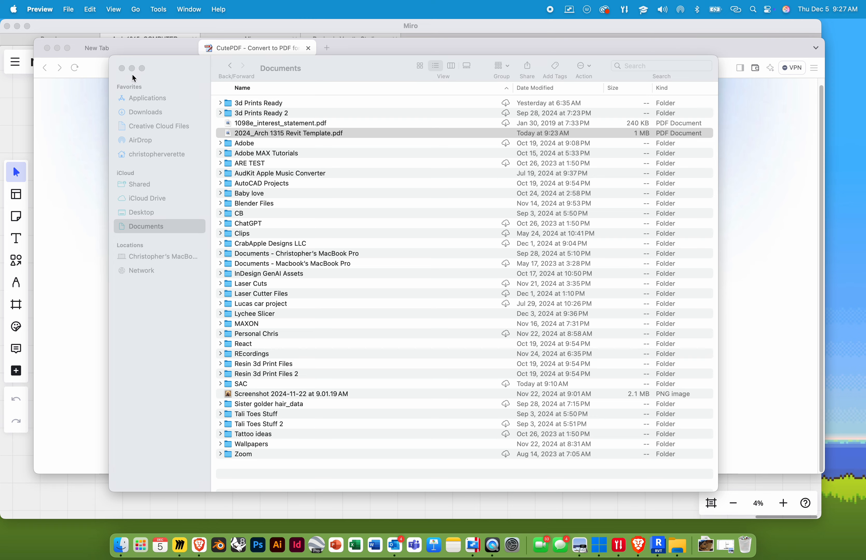
pyautogui.click(121, 69)
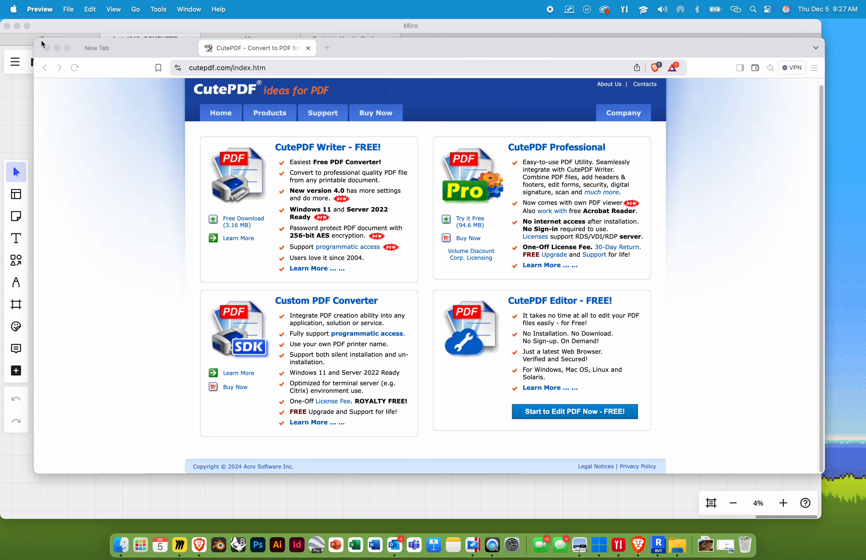
pyautogui.click(48, 49)
# Return to Revit and close the empty Documents folder window and the PDF export settings
pyautogui.hotkey('ctrl', 'Right')
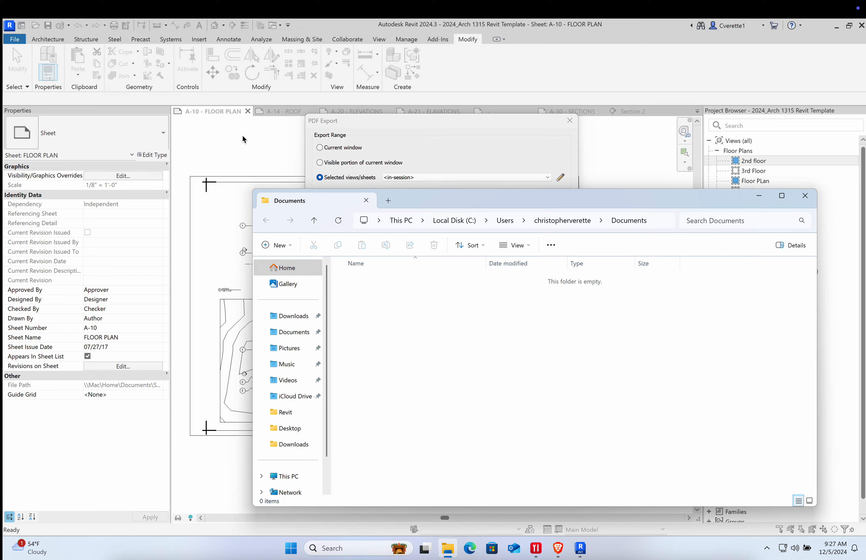
pyautogui.click(802, 196)
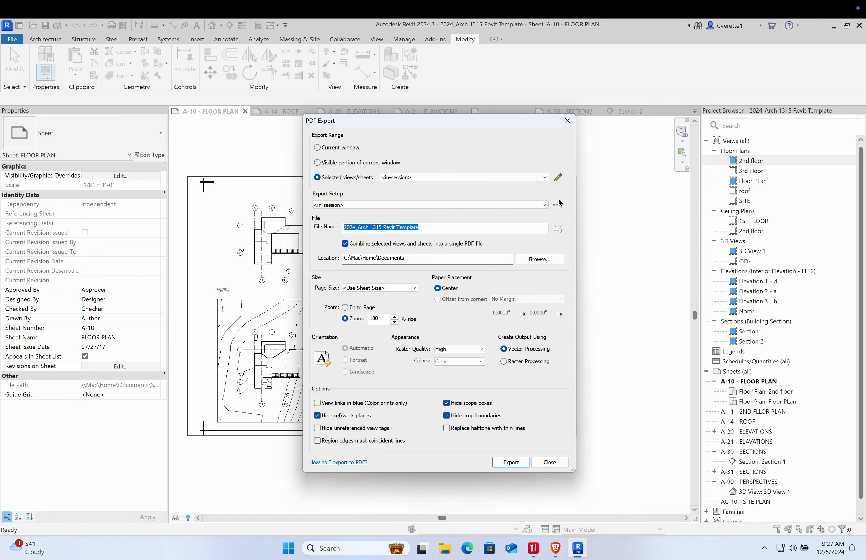
pyautogui.click(567, 120)
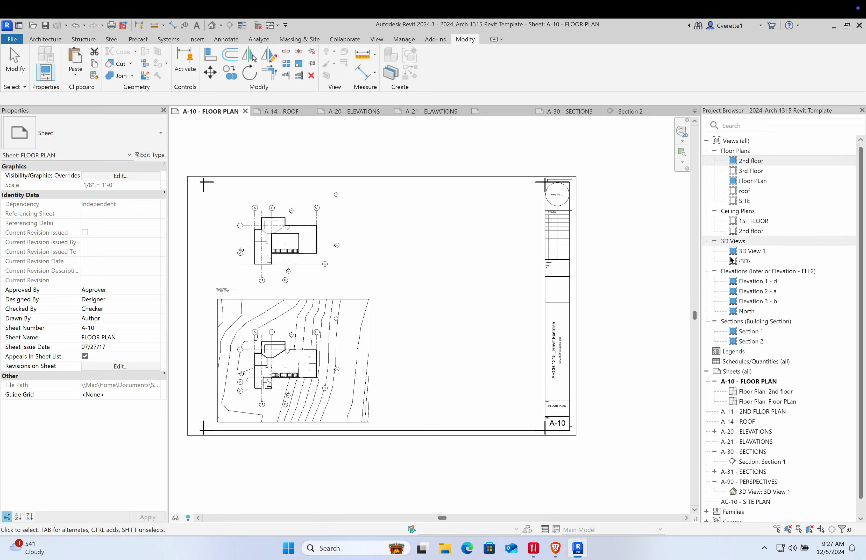
# Open the 3D View 1 perspective from the project's 3D views
pyautogui.doubleClick(744, 260)
pyautogui.doubleClick(747, 252)
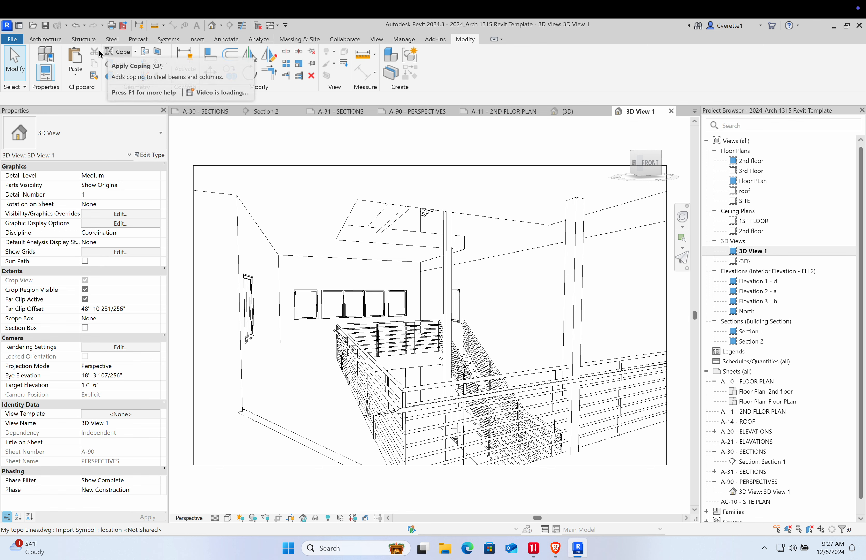
pyautogui.click(310, 275)
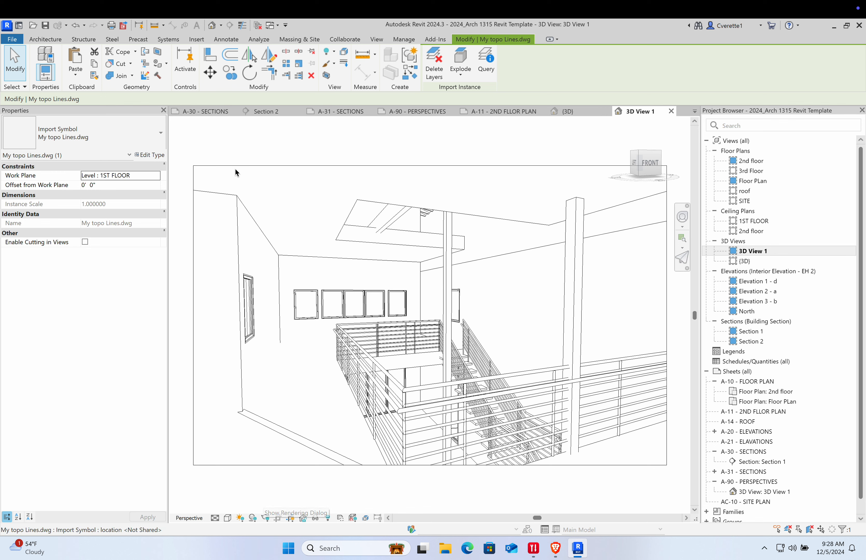
# Check the Rendering settings for the perspective, trying the Region option and switching it off, and close them without rendering
pyautogui.click(377, 39)
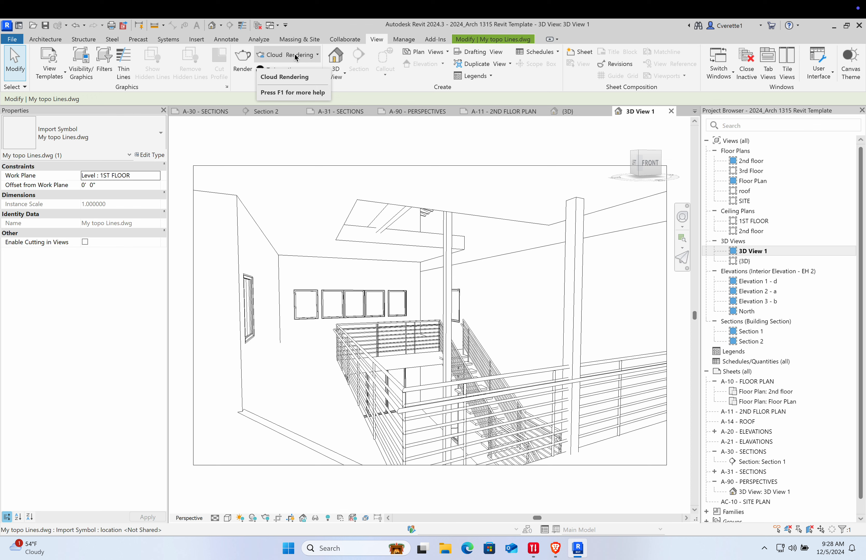
pyautogui.click(247, 66)
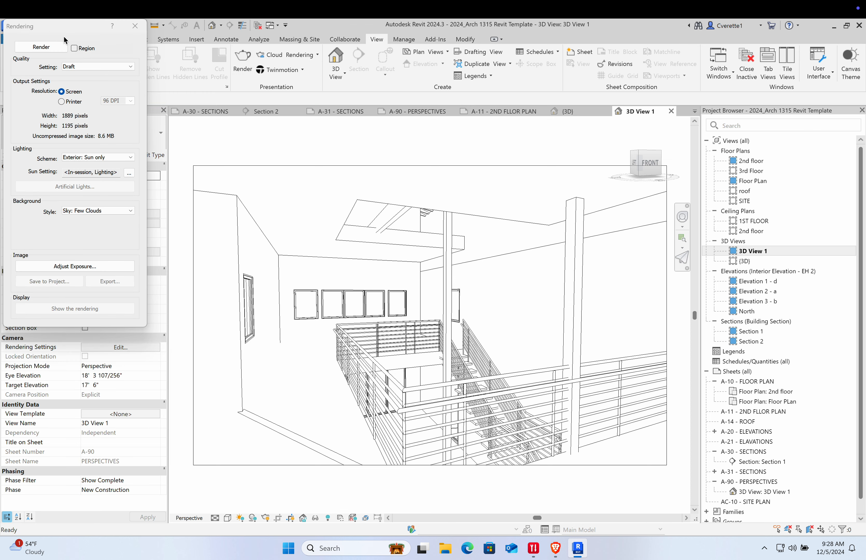
pyautogui.moveTo(68, 32); pyautogui.dragTo(263, 161)
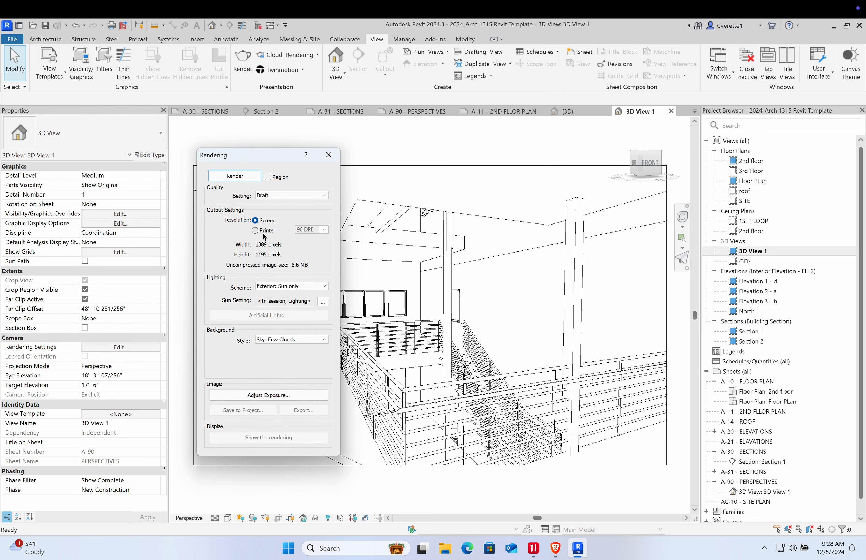
pyautogui.click(269, 178)
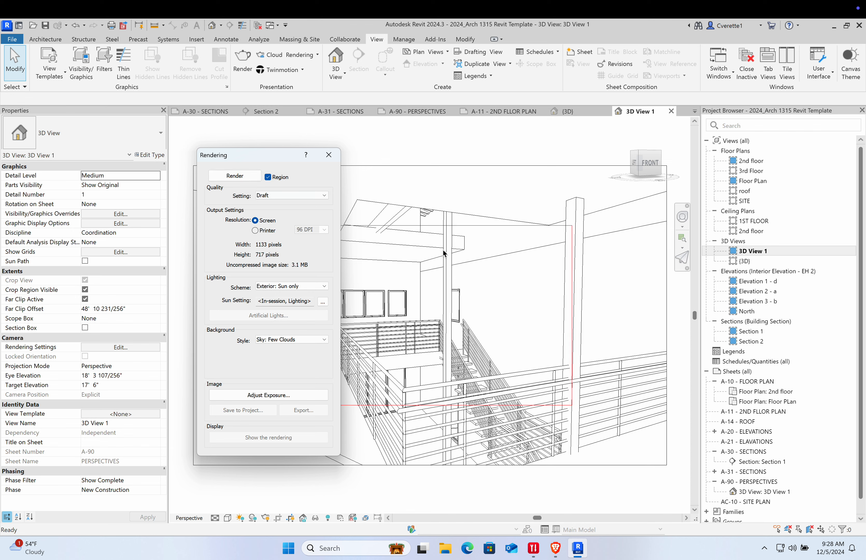
pyautogui.scroll(-3, 481, 300)
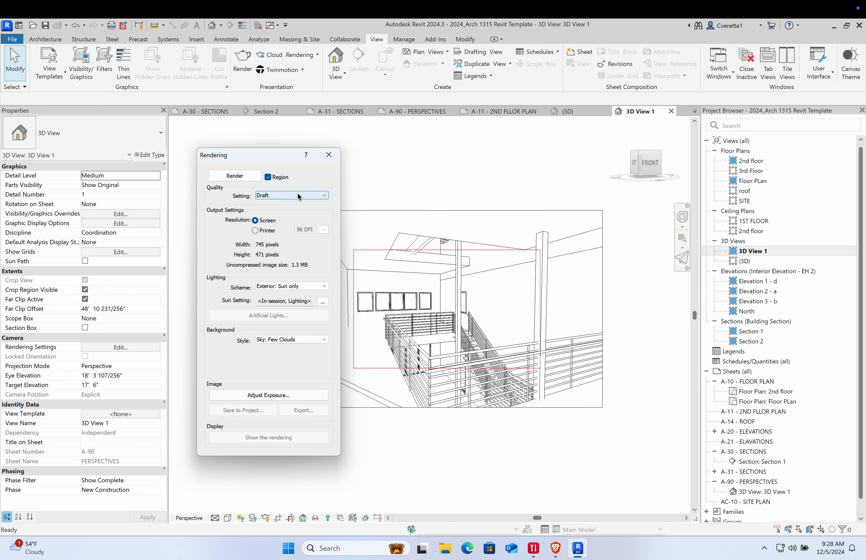
pyautogui.click(269, 178)
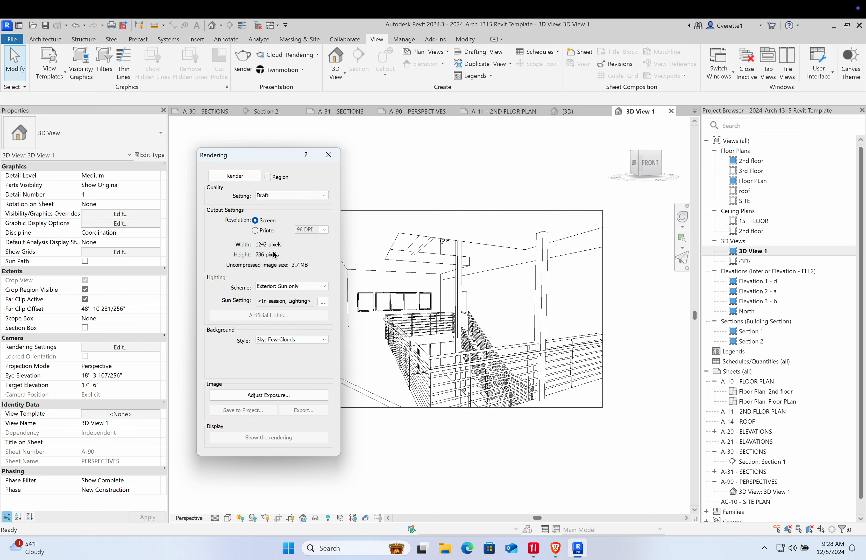
pyautogui.click(329, 155)
# Set the perspective's visual style to Consistent Colors and enlarge the Material Browser of the Paint tool
pyautogui.click(228, 518)
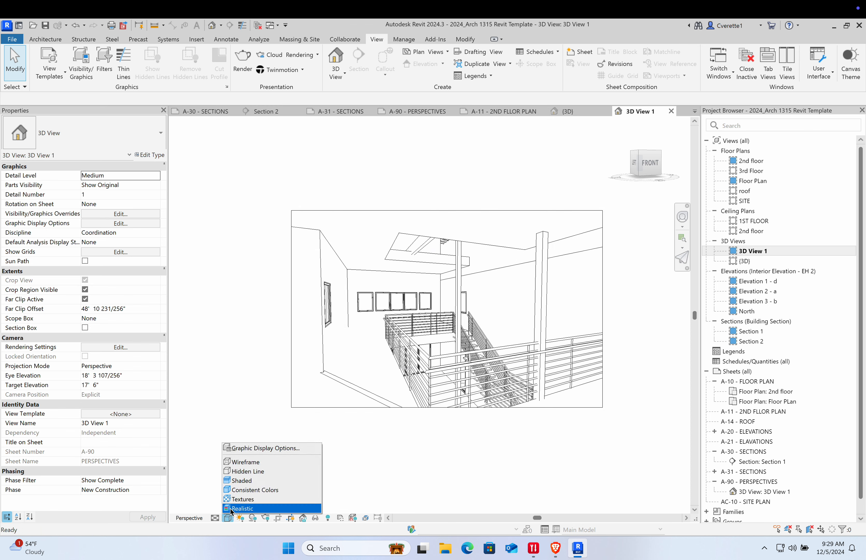
pyautogui.click(253, 491)
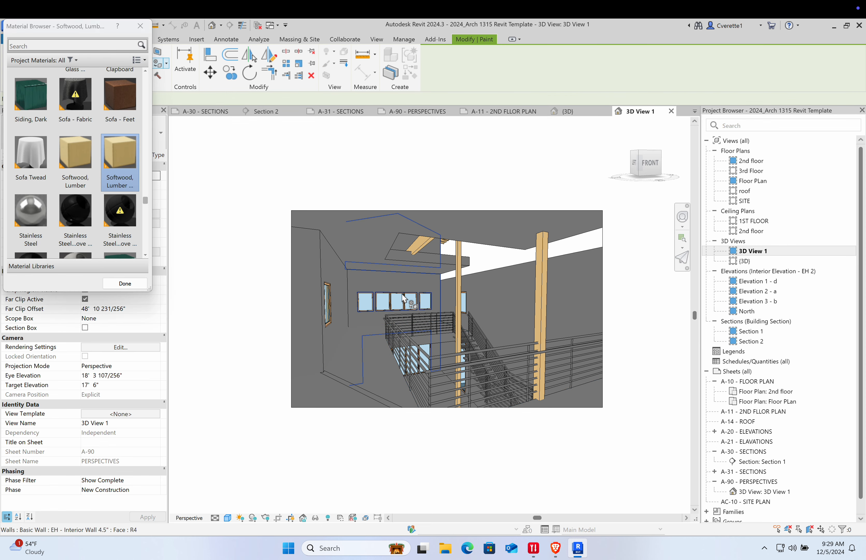
pyautogui.moveTo(151, 289); pyautogui.dragTo(261, 484)
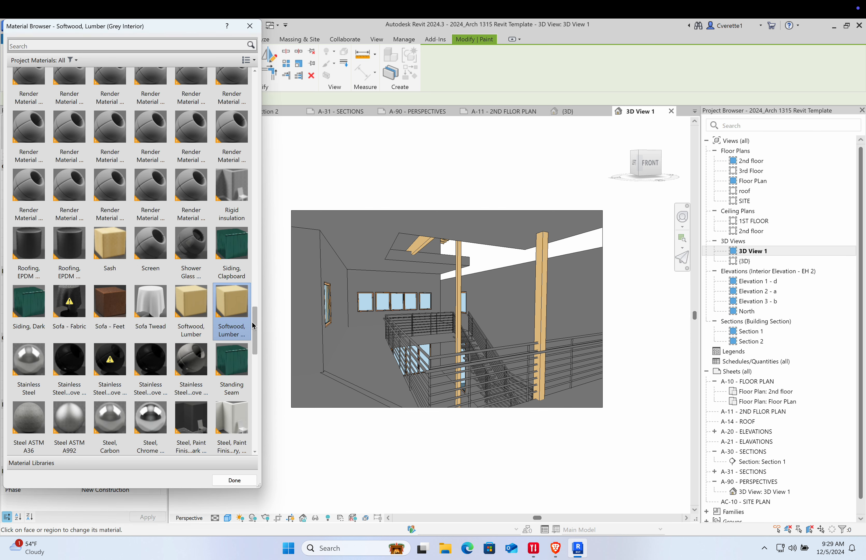
# Look through the project materials for the Paint tool and choose Brass as the paint material
pyautogui.click(257, 202)
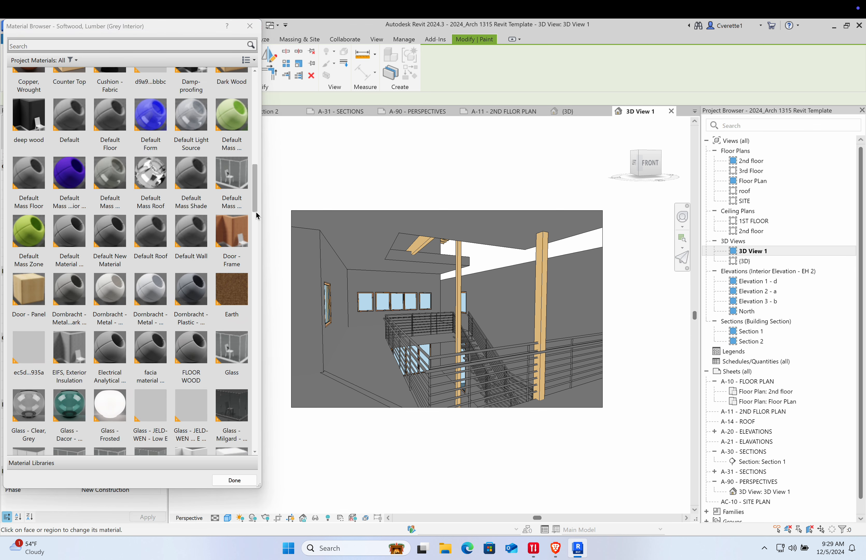
pyautogui.moveTo(257, 215); pyautogui.dragTo(257, 129)
pyautogui.click(71, 334)
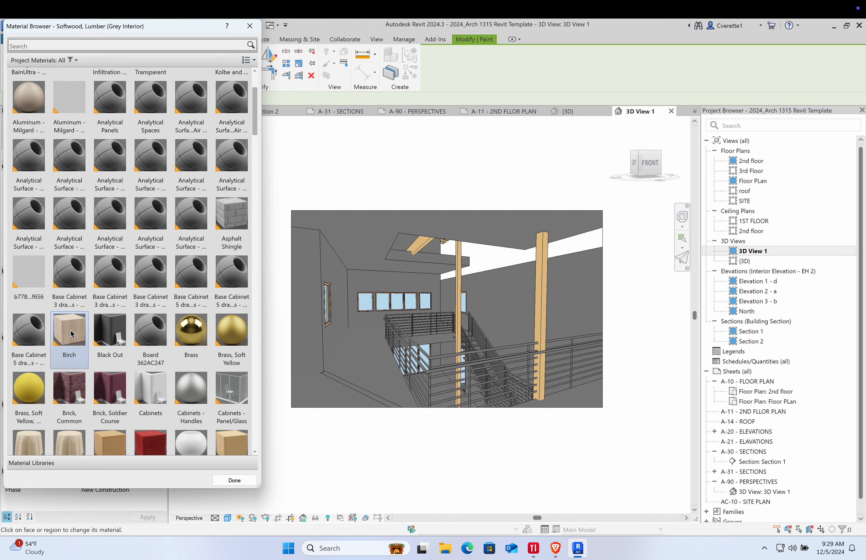
pyautogui.scroll(-10, 104, 409)
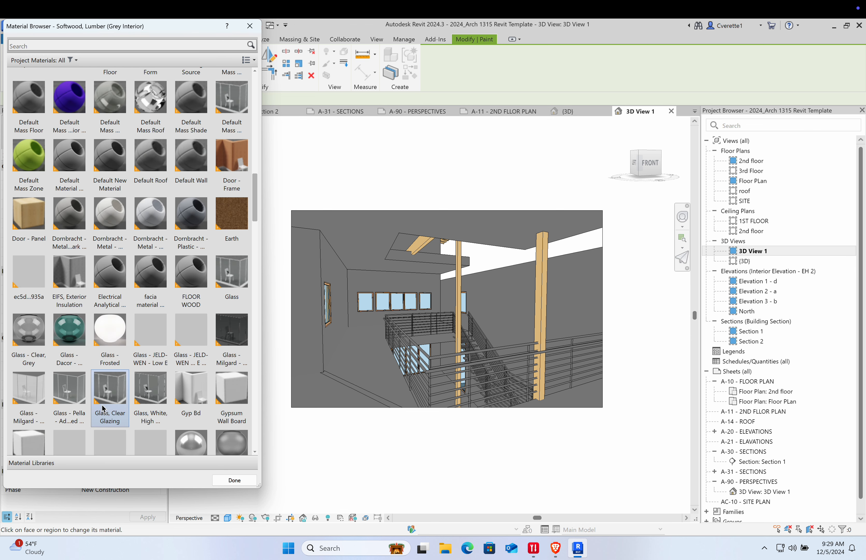
pyautogui.click(75, 340)
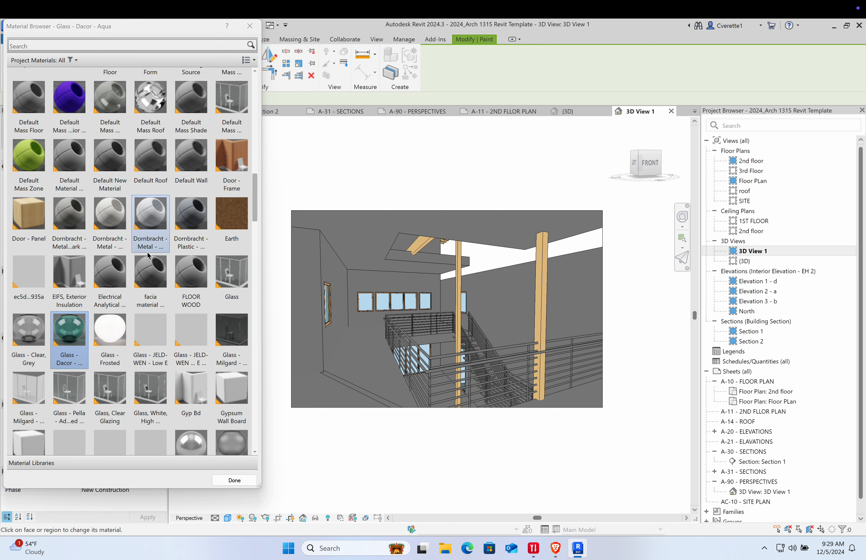
pyautogui.scroll(10, 121, 263)
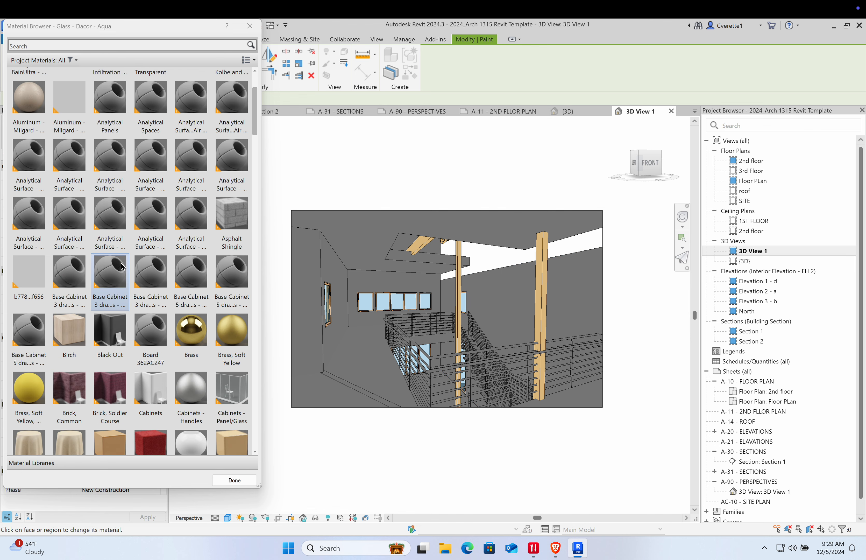
pyautogui.click(195, 333)
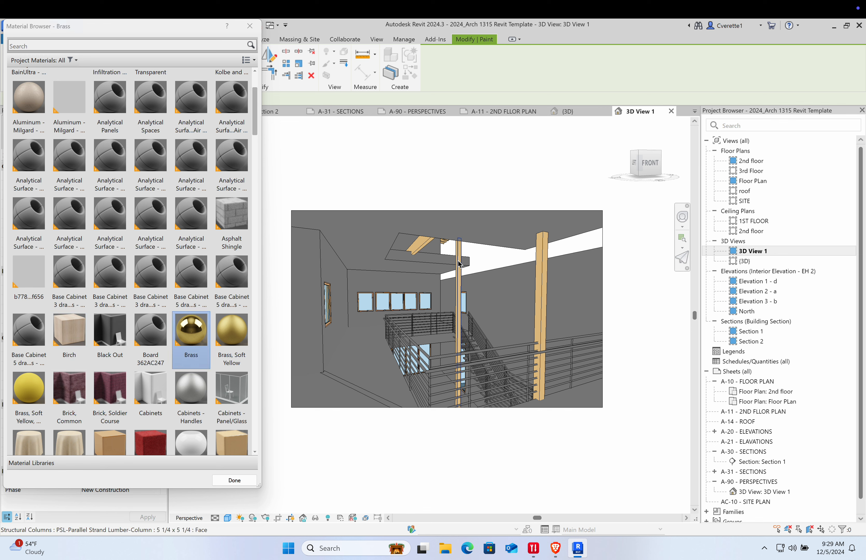
# Paint the wall faces beside the stair, around the window openings and at the far end with Brass, and finish painting
pyautogui.click(485, 276)
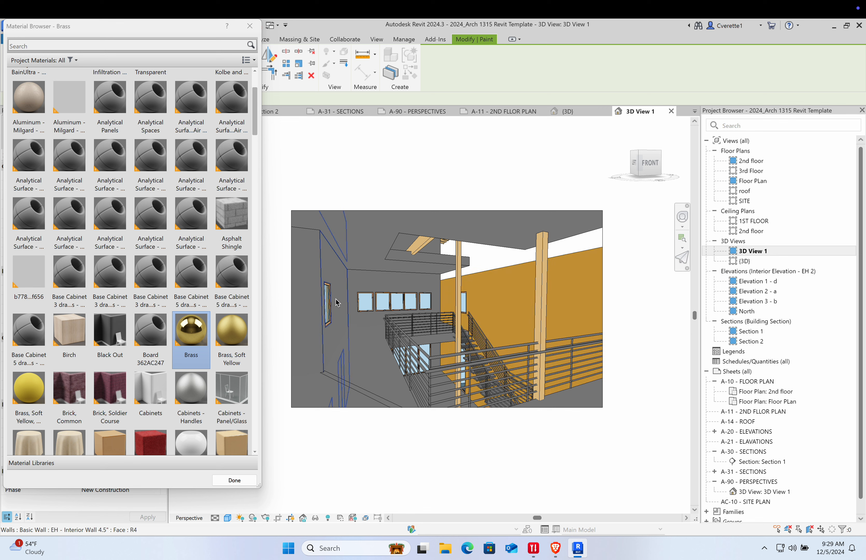
pyautogui.click(326, 288)
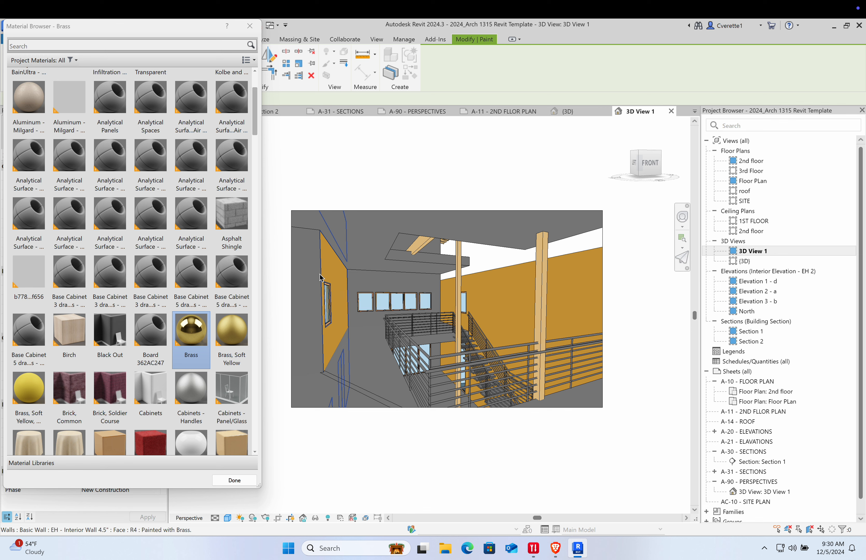
pyautogui.click(317, 235)
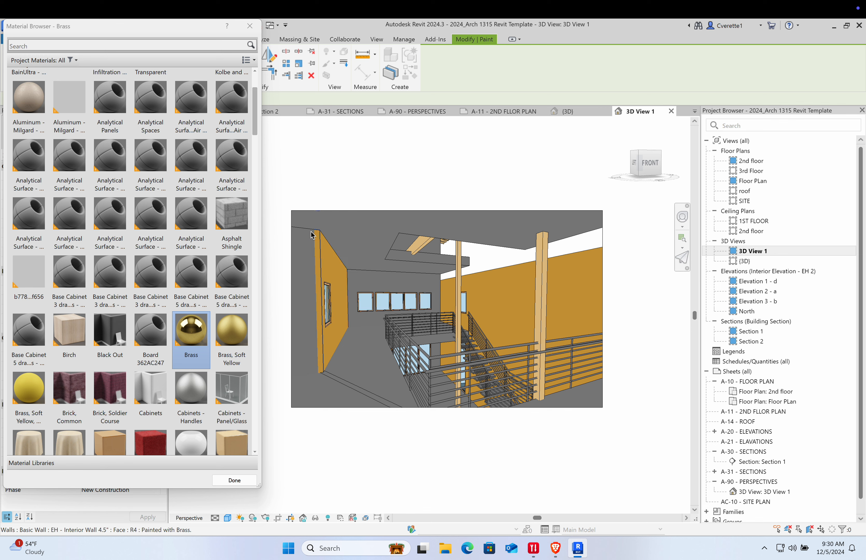
pyautogui.click(309, 234)
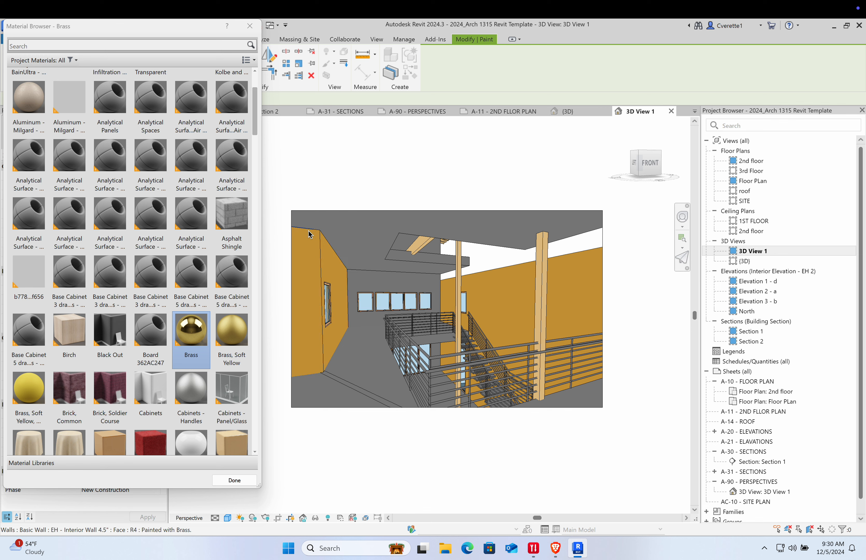
pyautogui.click(361, 327)
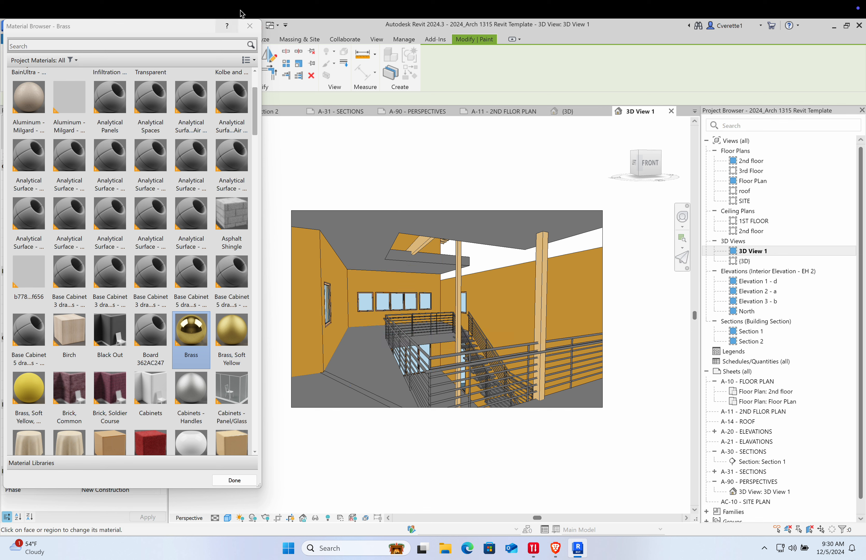
pyautogui.click(250, 27)
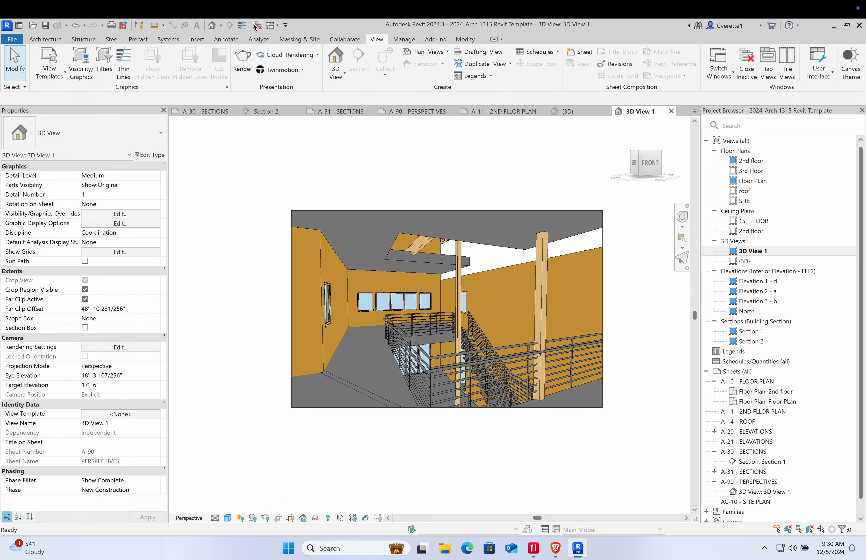
# Open the layer structure of the 2nd floor slab's Generic - 18" type and enlarge the Edit Assembly window
pyautogui.click(442, 340)
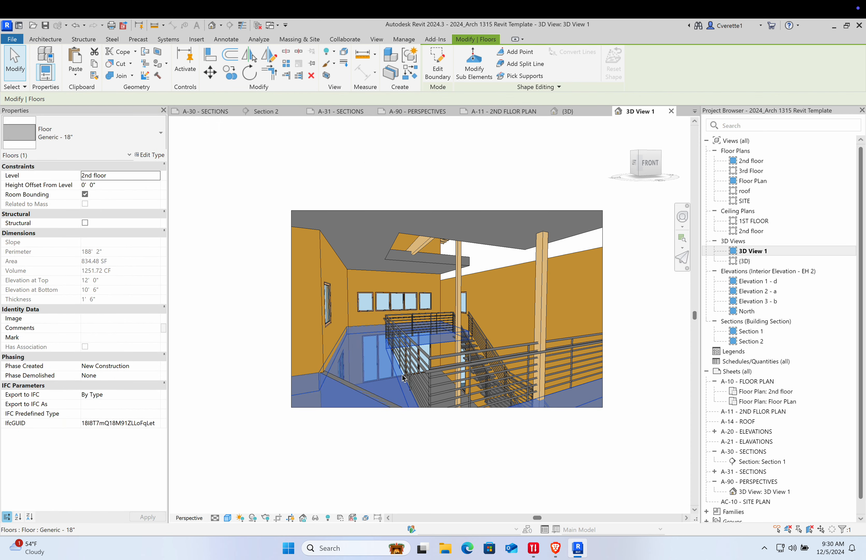
pyautogui.click(149, 155)
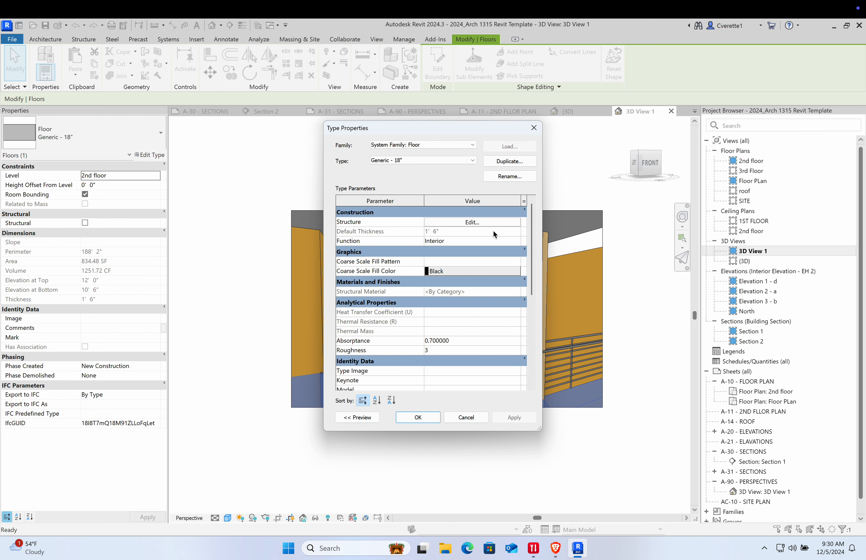
pyautogui.click(469, 222)
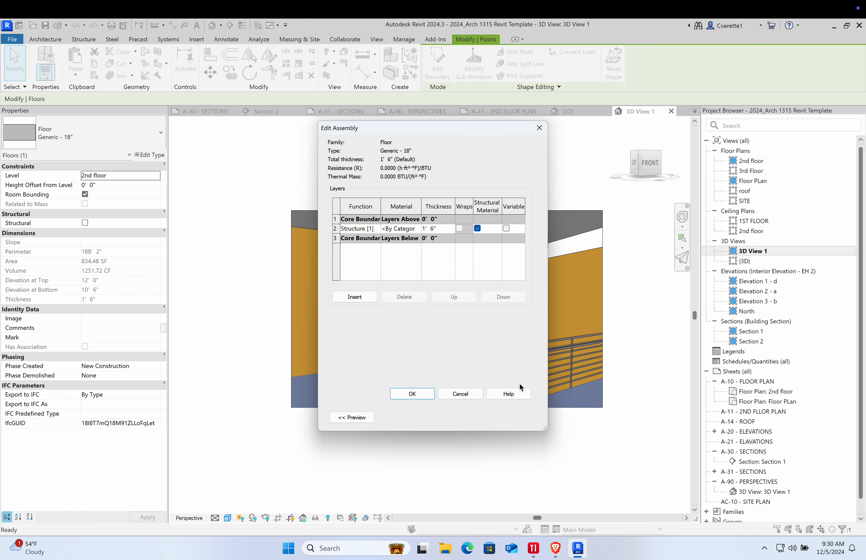
pyautogui.moveTo(547, 427); pyautogui.dragTo(716, 508)
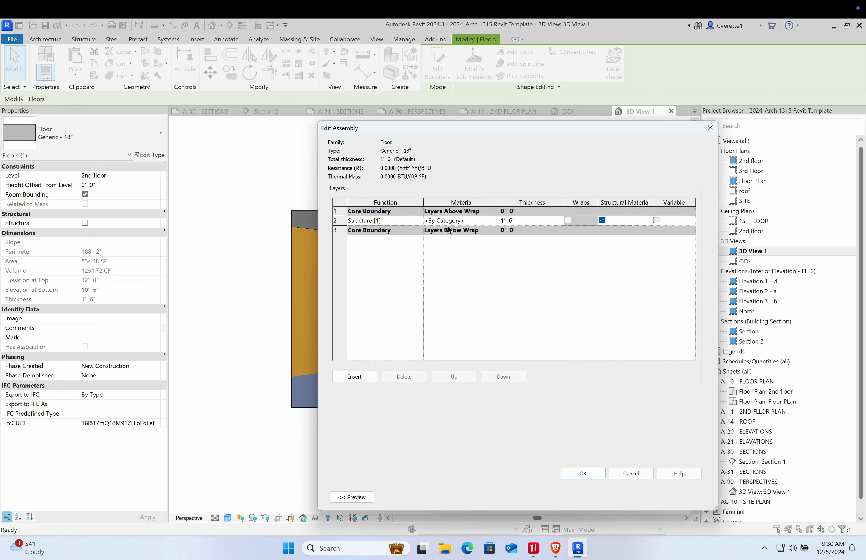
pyautogui.moveTo(469, 128); pyautogui.dragTo(353, 125)
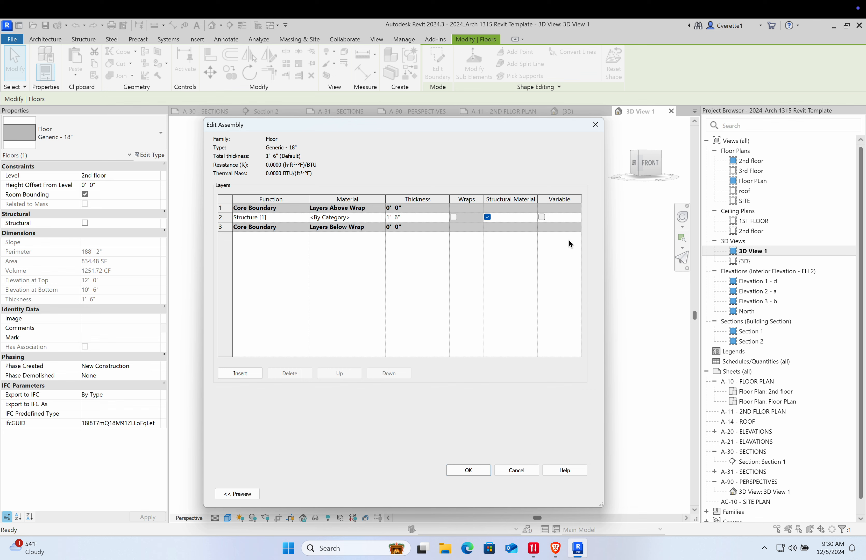
# Browse the materials for the slab's Structure layer, search them for "concrete" and choose Concrete, Precast
pyautogui.click(341, 217)
pyautogui.click(384, 220)
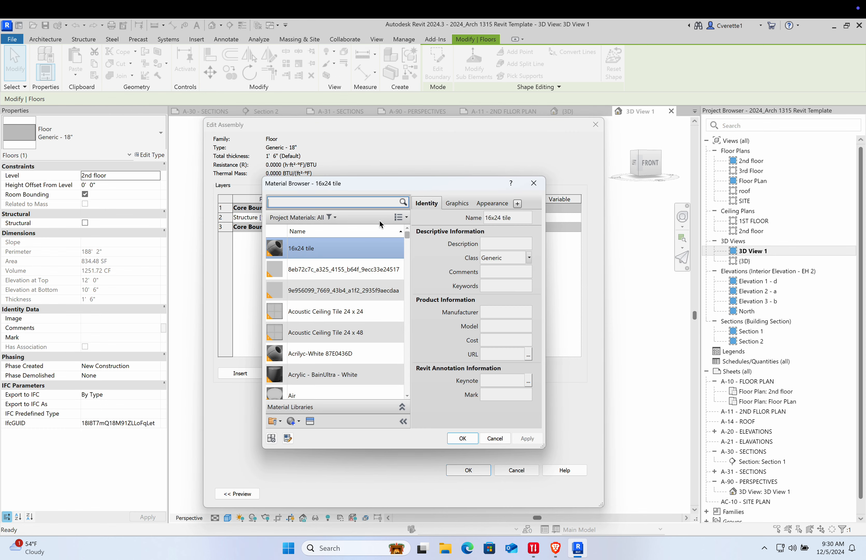
pyautogui.scroll(-5, 379, 253)
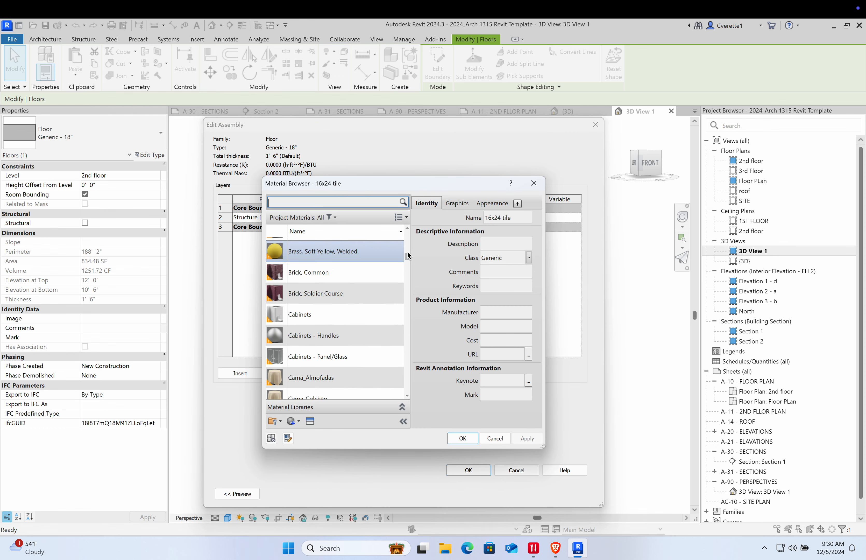
pyautogui.moveTo(408, 255); pyautogui.dragTo(412, 282)
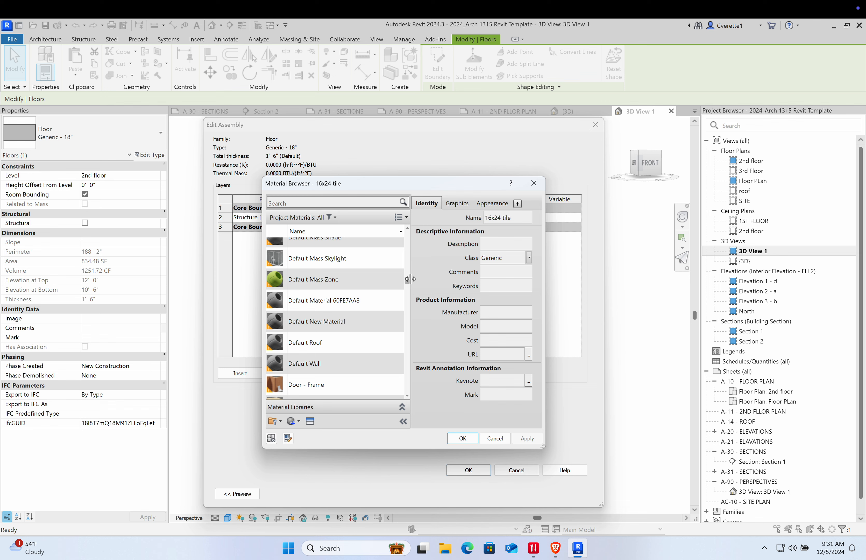
pyautogui.click(376, 328)
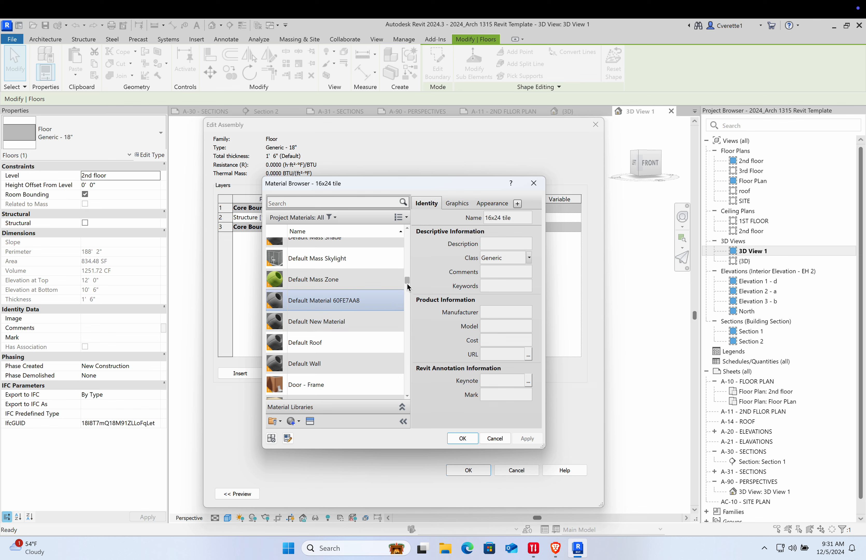
pyautogui.moveTo(407, 281); pyautogui.dragTo(409, 296)
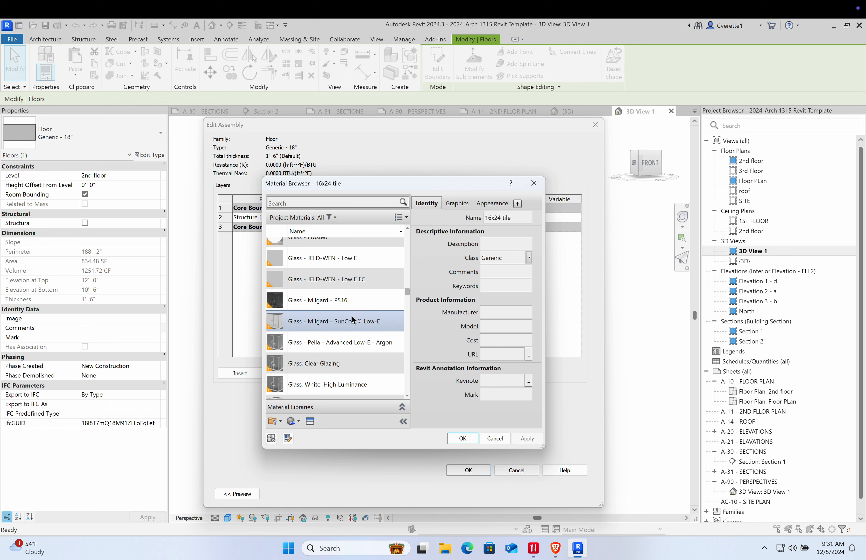
pyautogui.moveTo(408, 294); pyautogui.dragTo(409, 302)
pyautogui.click(315, 203)
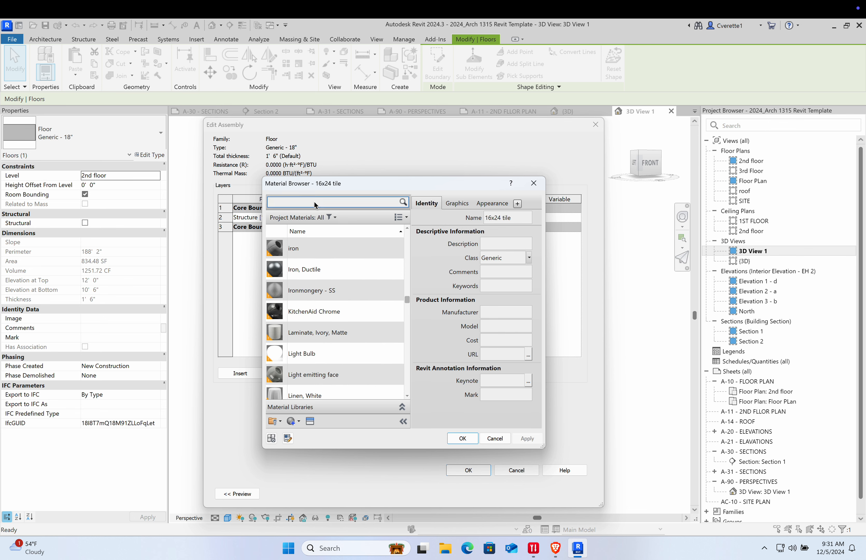
pyautogui.write('concrete')
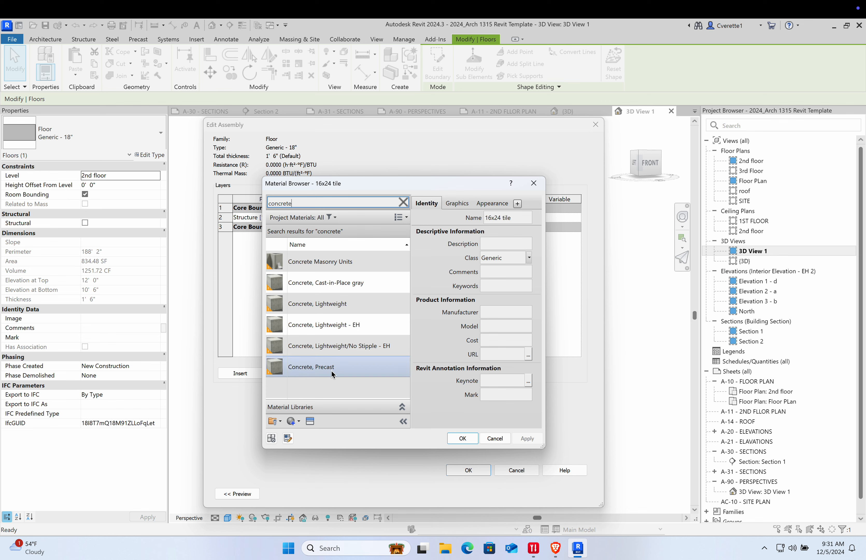
pyautogui.click(341, 372)
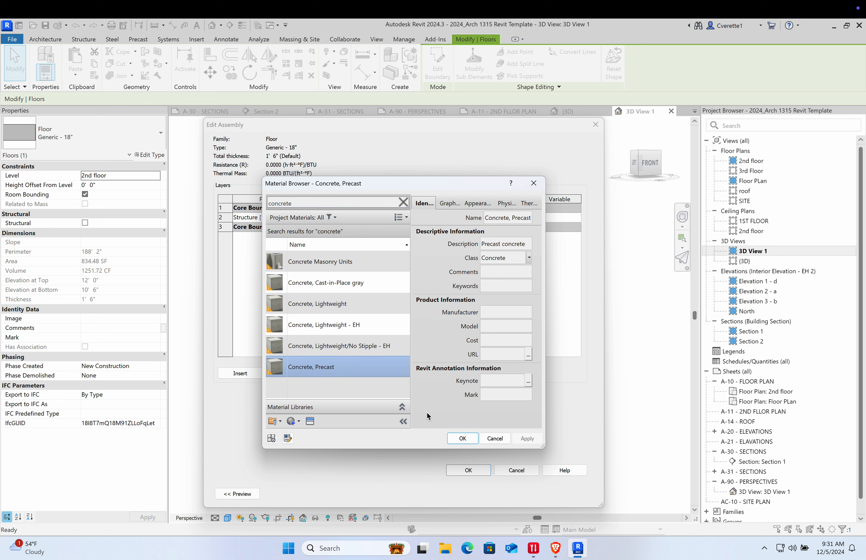
# Review the graphics and appearance of Concrete, Precast, and apply it to the Generic - 18" floor type's Structure layer
pyautogui.click(451, 204)
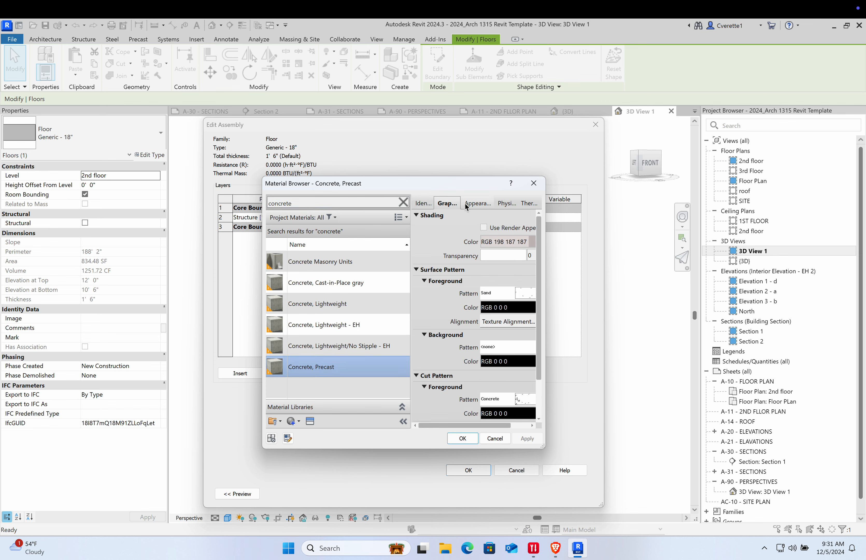
pyautogui.moveTo(543, 447); pyautogui.dragTo(660, 489)
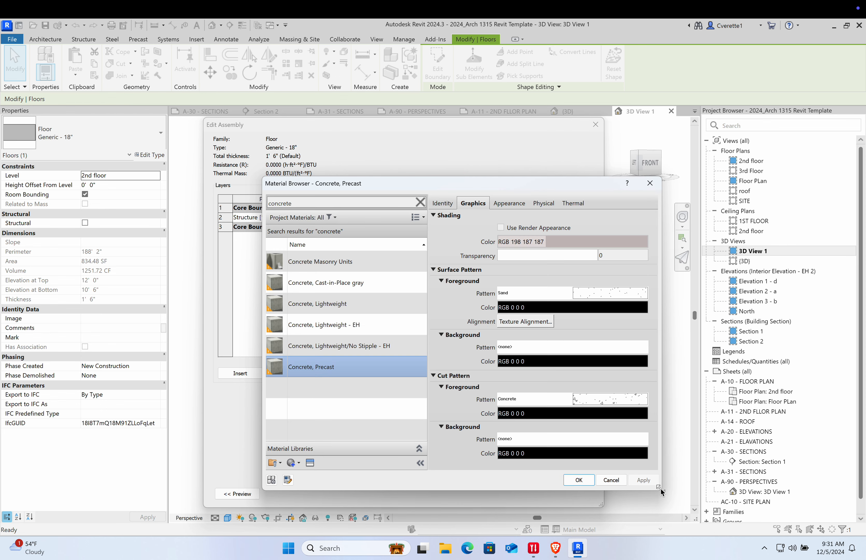
pyautogui.click(509, 203)
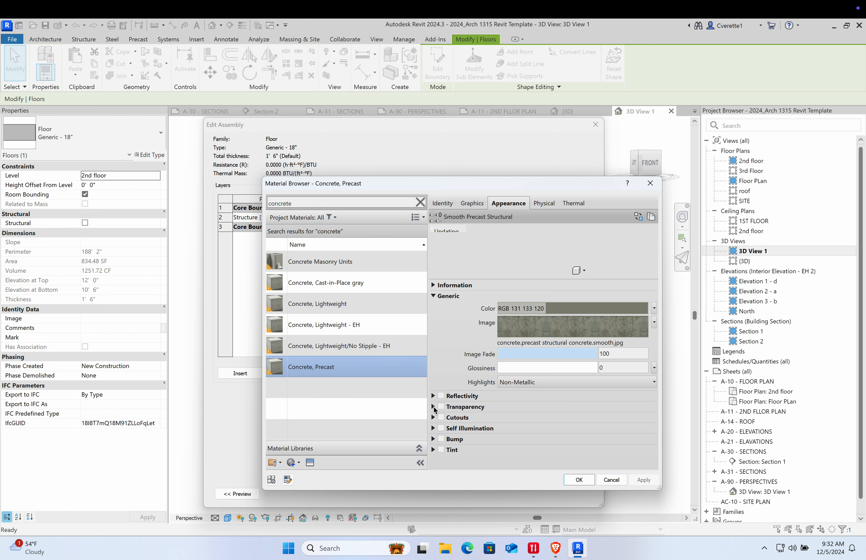
pyautogui.click(580, 480)
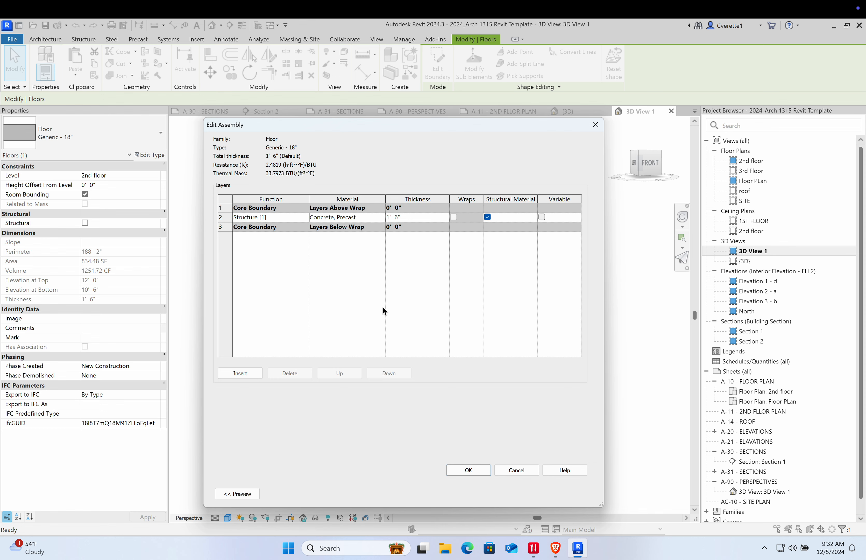
pyautogui.click(468, 469)
pyautogui.click(486, 453)
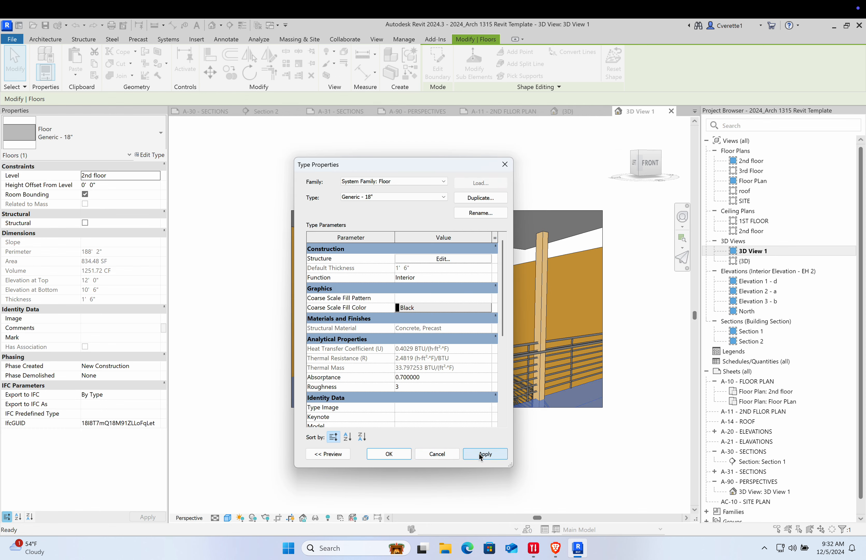
pyautogui.click(388, 454)
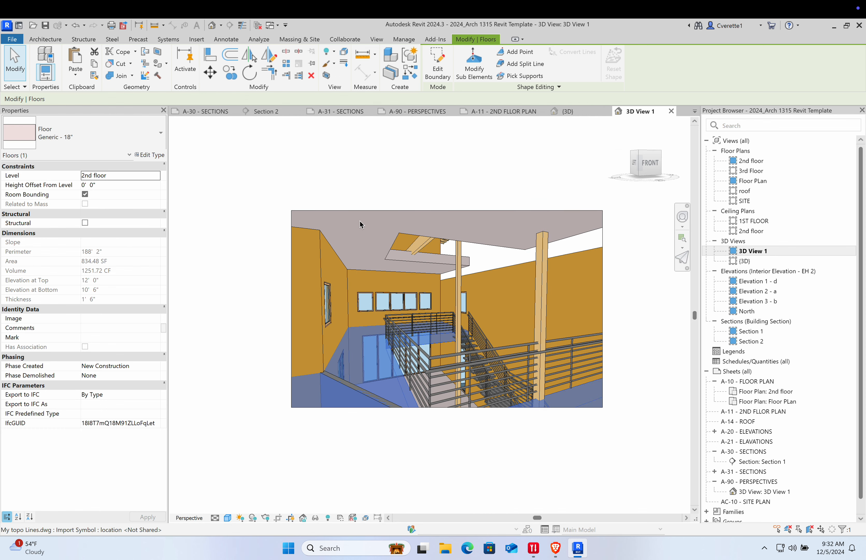
# Orbit the interior perspective slightly to frame the stair, railings and far windows
pyautogui.click(485, 259)
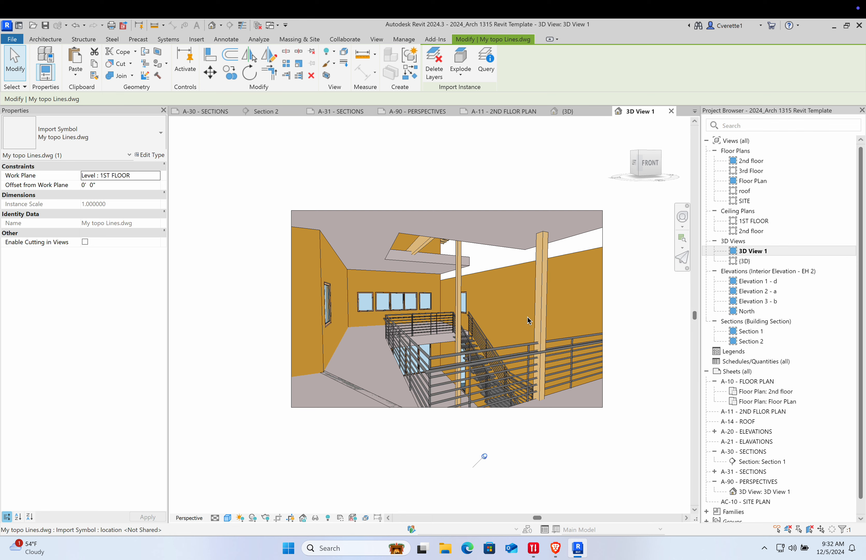
pyautogui.keyDown('shift'); pyautogui.moveTo(530, 323); pyautogui.dragTo(579, 309, button='middle'); pyautogui.keyUp('shift')
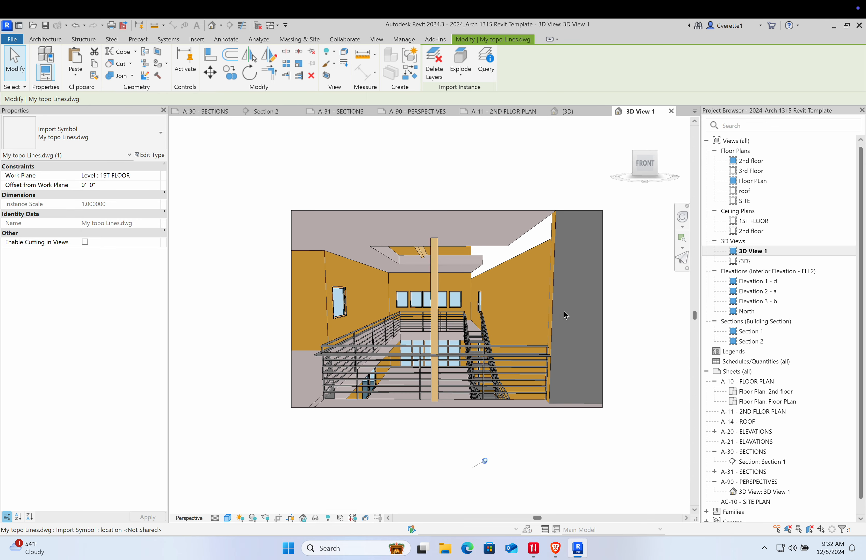
pyautogui.keyDown('shift'); pyautogui.moveTo(524, 314); pyautogui.dragTo(512, 263, button='middle'); pyautogui.keyUp('shift')
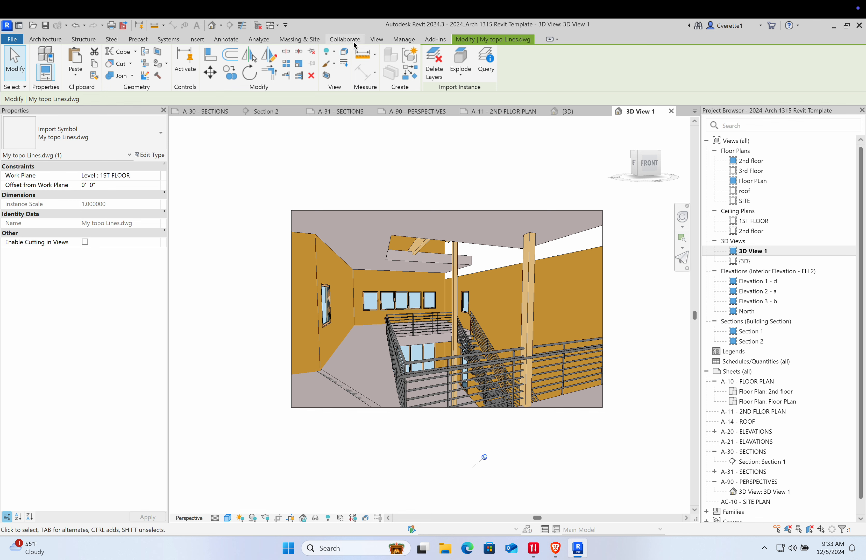
# Set the rendering output resolution to Printer at 150 DPI and render the interior perspective
pyautogui.click(376, 40)
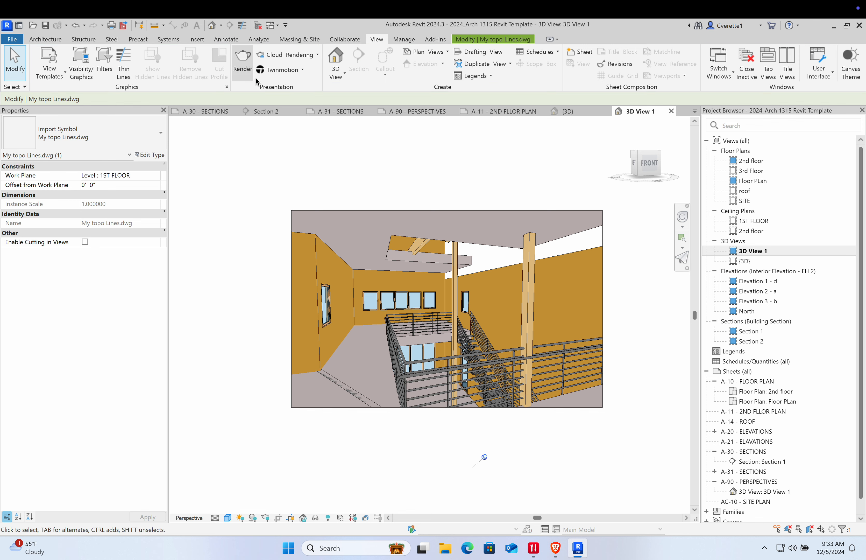
pyautogui.click(249, 70)
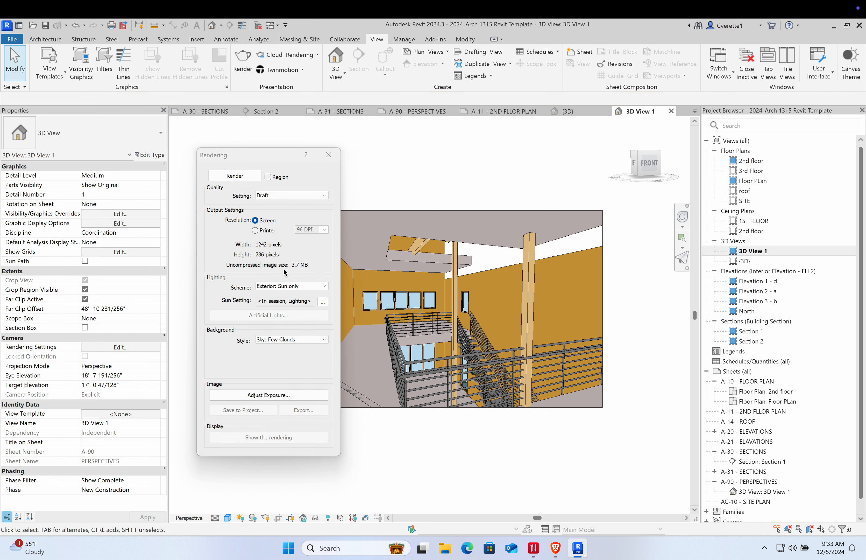
pyautogui.click(271, 231)
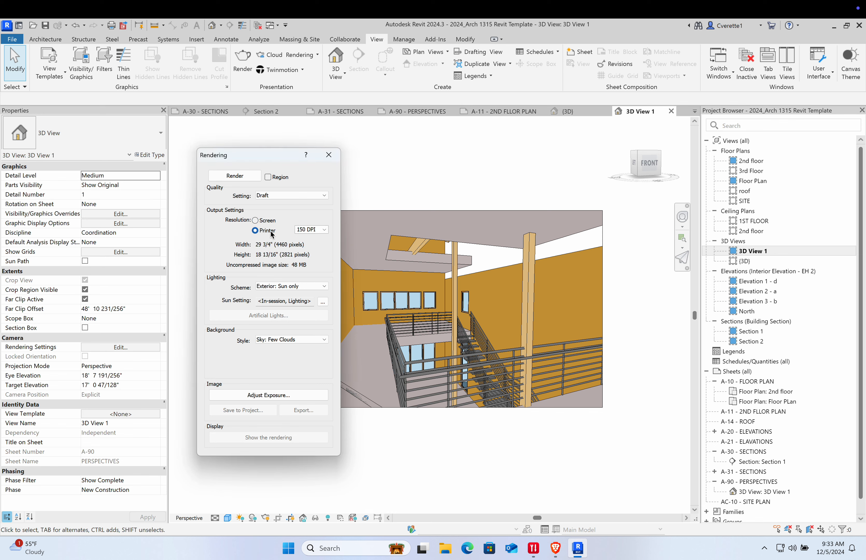
pyautogui.click(323, 230)
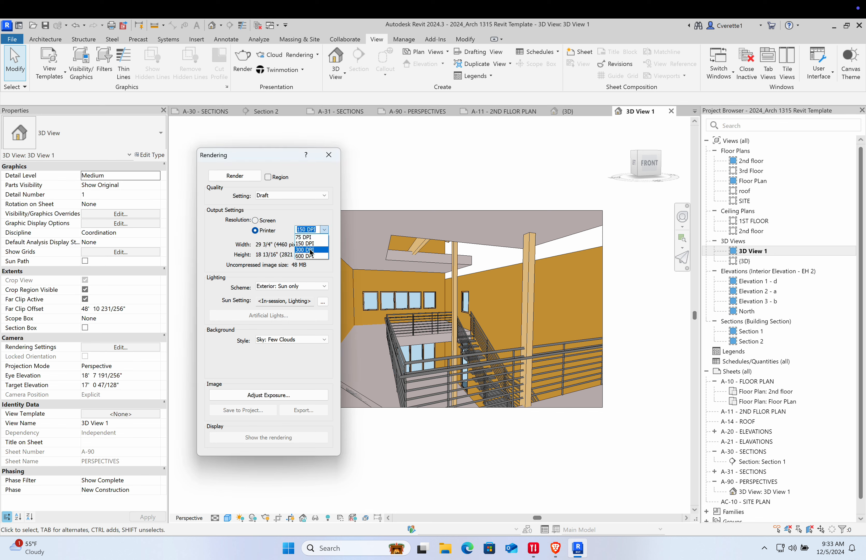
pyautogui.click(321, 230)
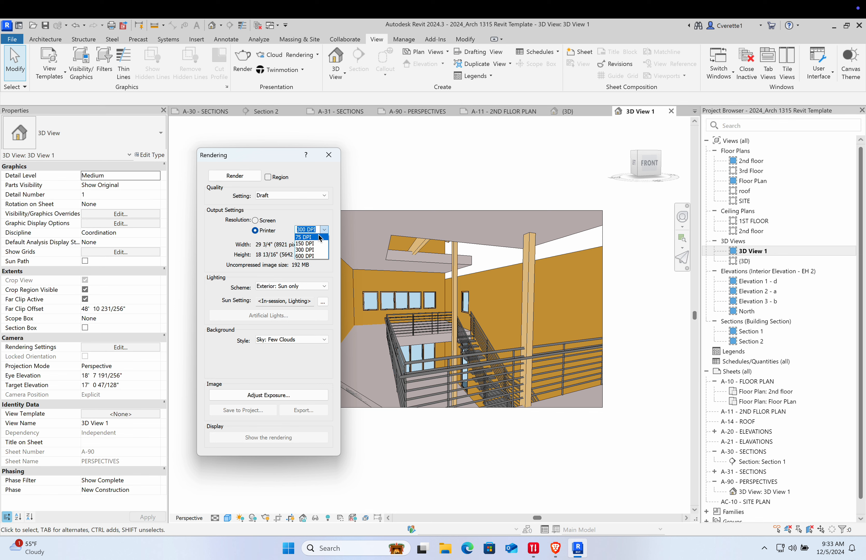
pyautogui.click(316, 241)
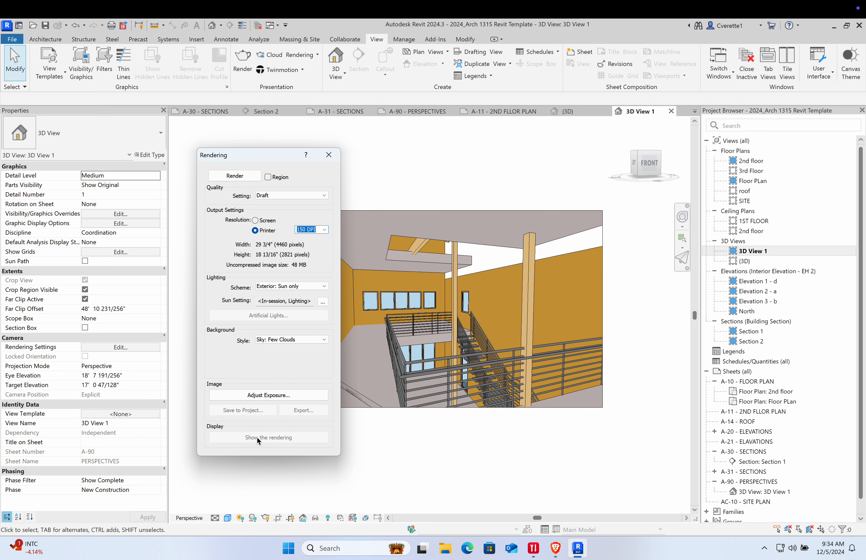
pyautogui.click(244, 176)
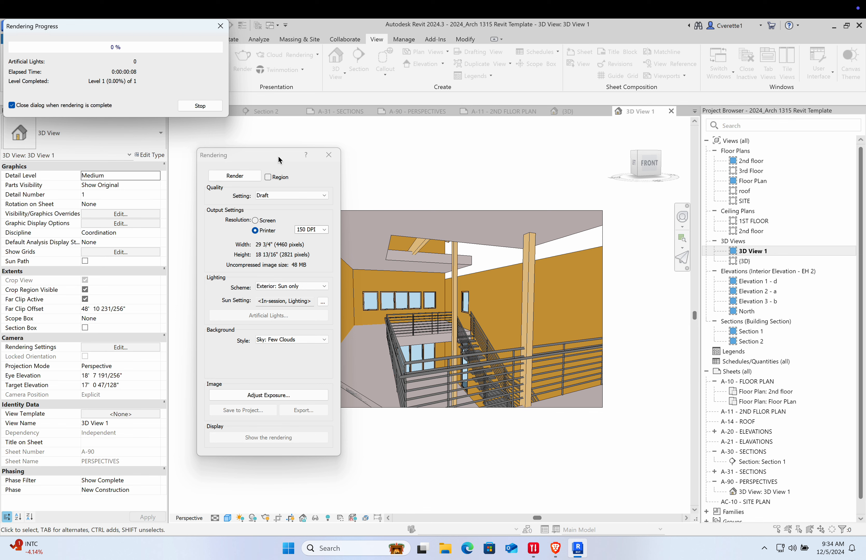
pyautogui.moveTo(153, 33); pyautogui.dragTo(190, 115)
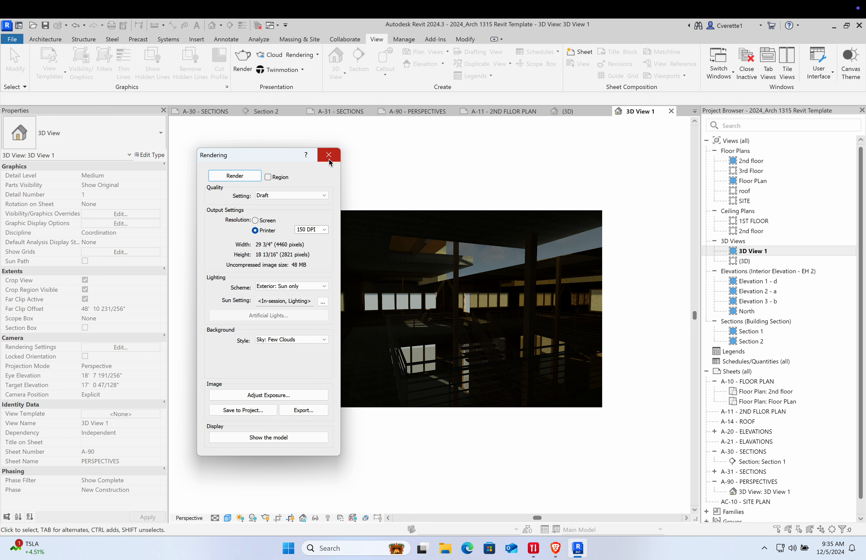
# Brighten the rendered image by lowering its exposure value to 6.23
pyautogui.click(268, 395)
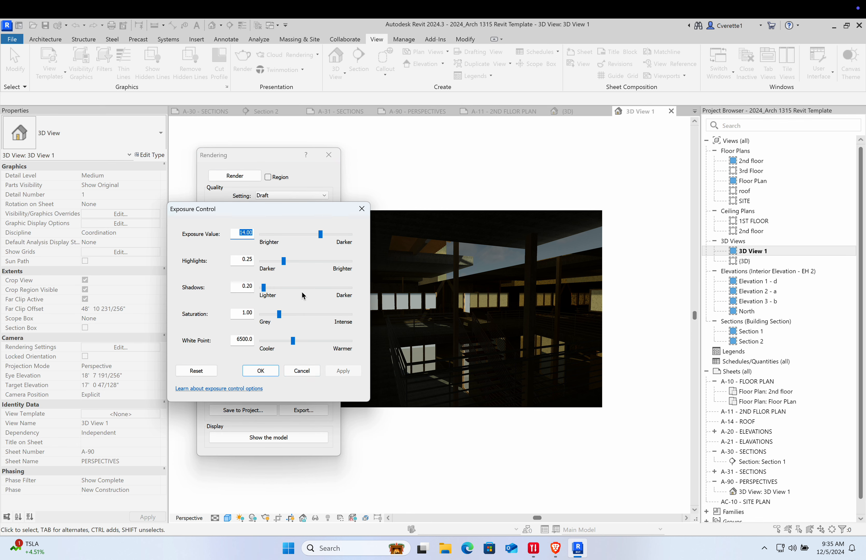
pyautogui.moveTo(321, 236); pyautogui.dragTo(308, 240)
pyautogui.click(330, 371)
pyautogui.moveTo(307, 235); pyautogui.dragTo(295, 235)
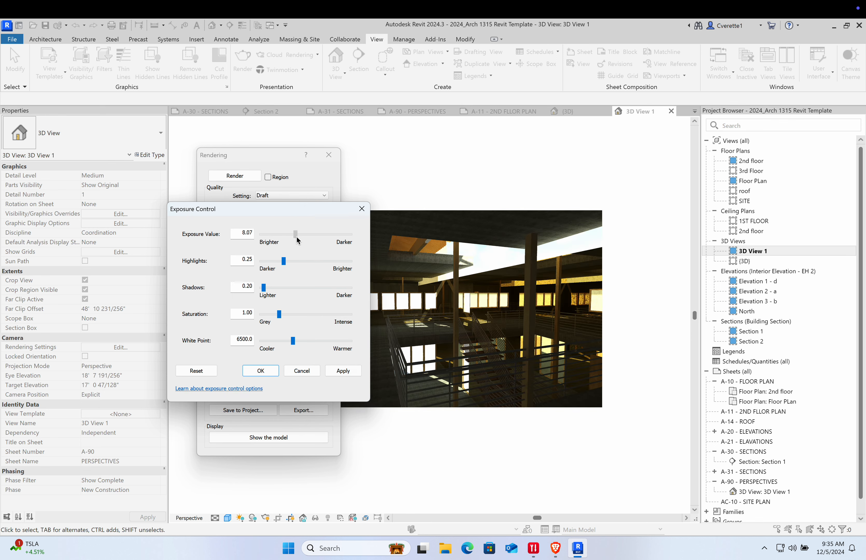
pyautogui.click(337, 372)
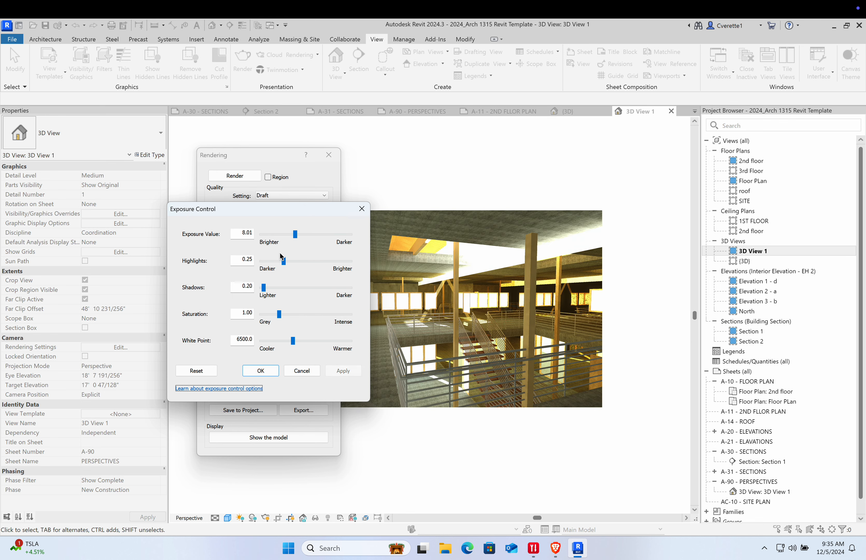
pyautogui.moveTo(296, 235); pyautogui.dragTo(288, 241)
pyautogui.click(342, 370)
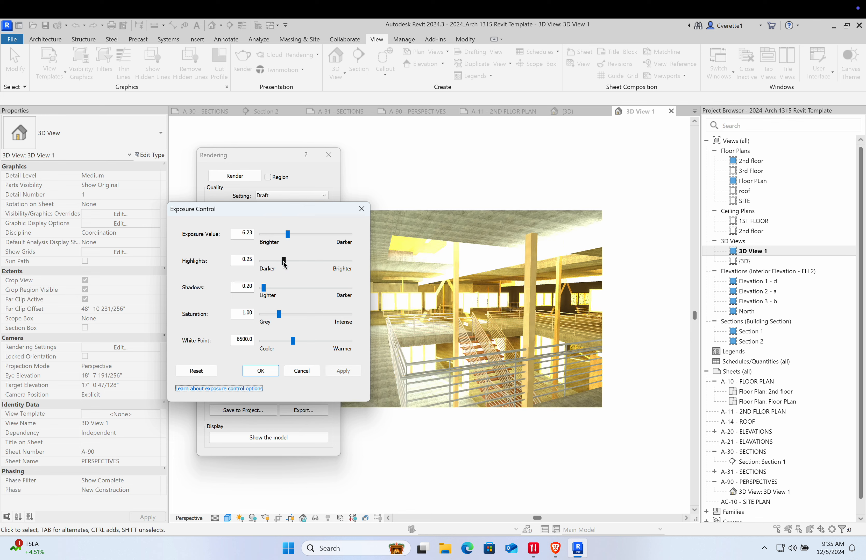
# Set the rendering's shadows to 1.17 and saturation to 0.82, shift the white point slightly warmer, and accept the exposure settings
pyautogui.moveTo(264, 288); pyautogui.dragTo(289, 289)
pyautogui.click(337, 371)
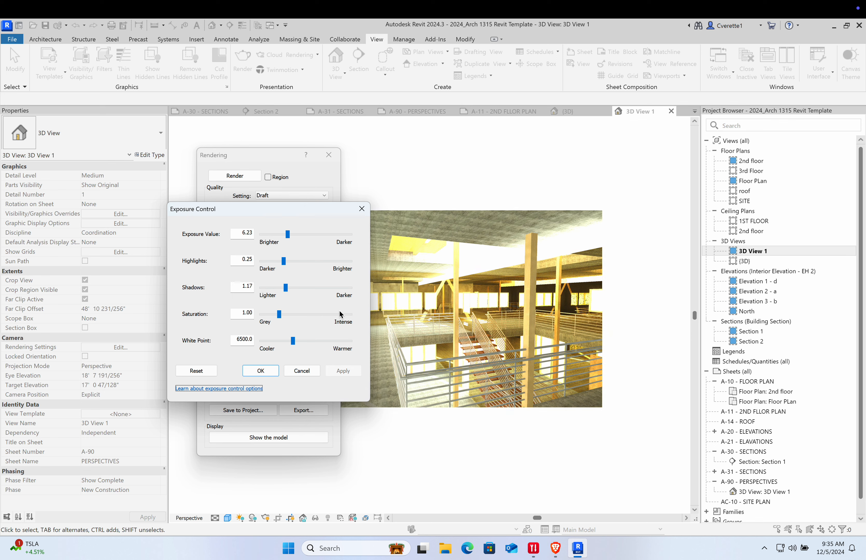
pyautogui.moveTo(279, 313); pyautogui.dragTo(276, 315)
pyautogui.click(349, 372)
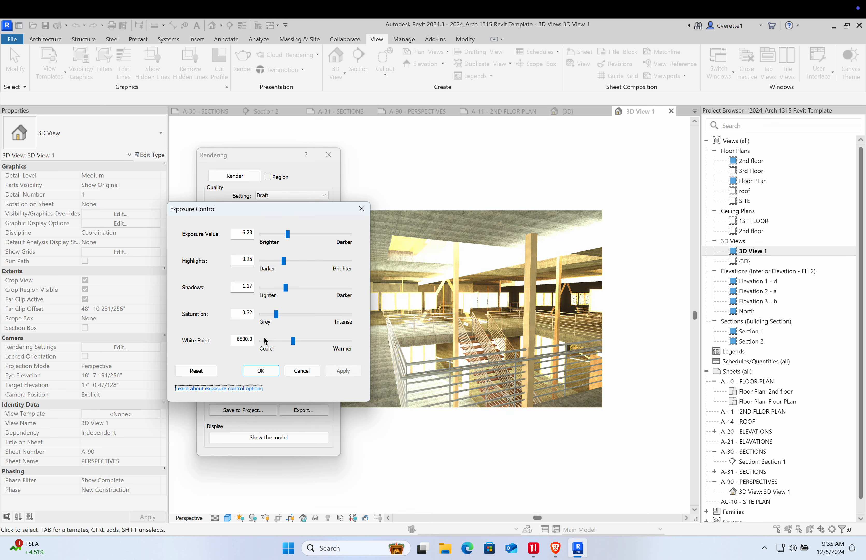
pyautogui.moveTo(294, 344); pyautogui.dragTo(298, 344)
pyautogui.click(355, 377)
pyautogui.click(253, 372)
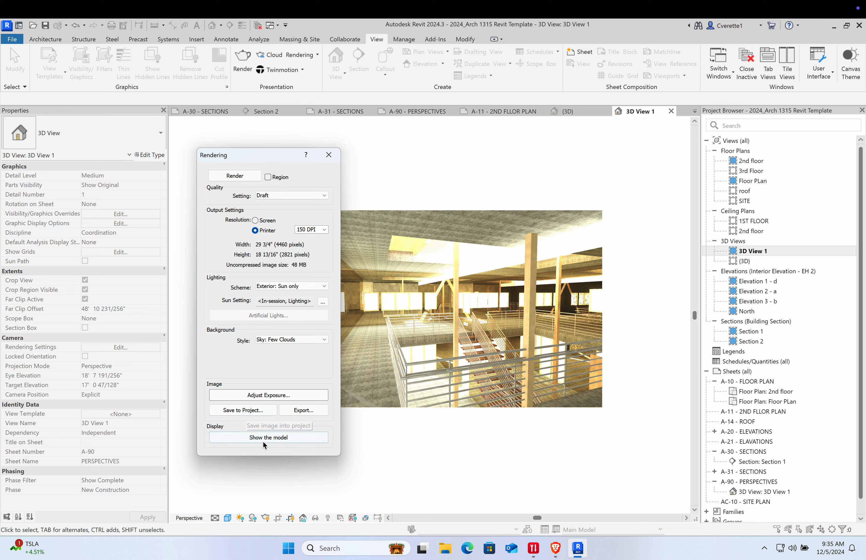
# Save the rendering to the project as 3D View 1_1 and expand the Renderings branch of the project views
pyautogui.click(246, 409)
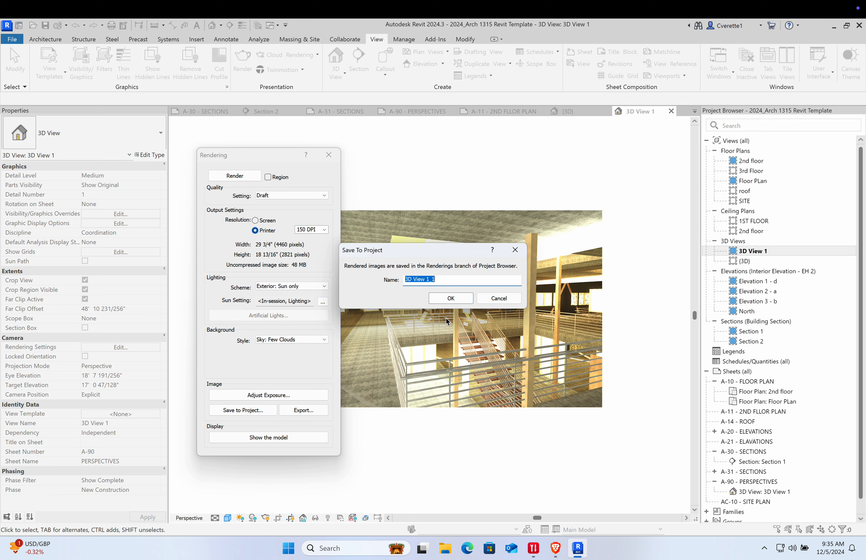
pyautogui.click(445, 301)
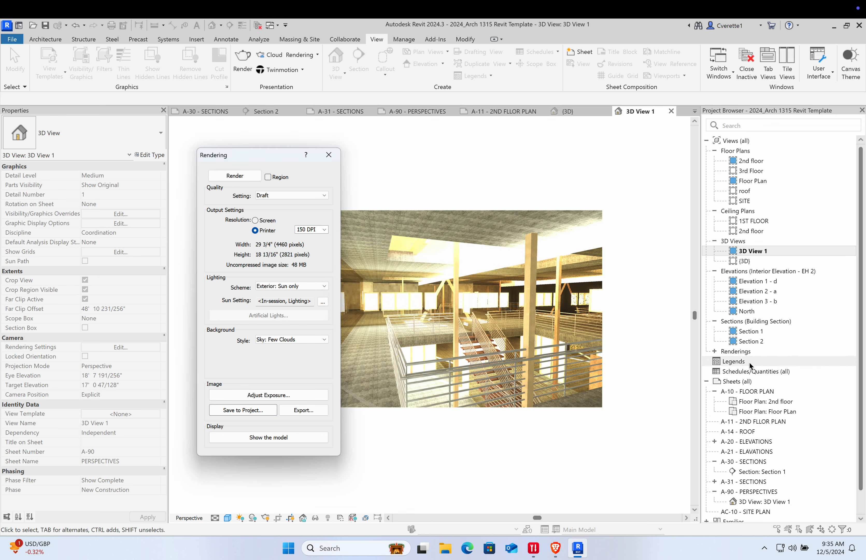
pyautogui.doubleClick(736, 351)
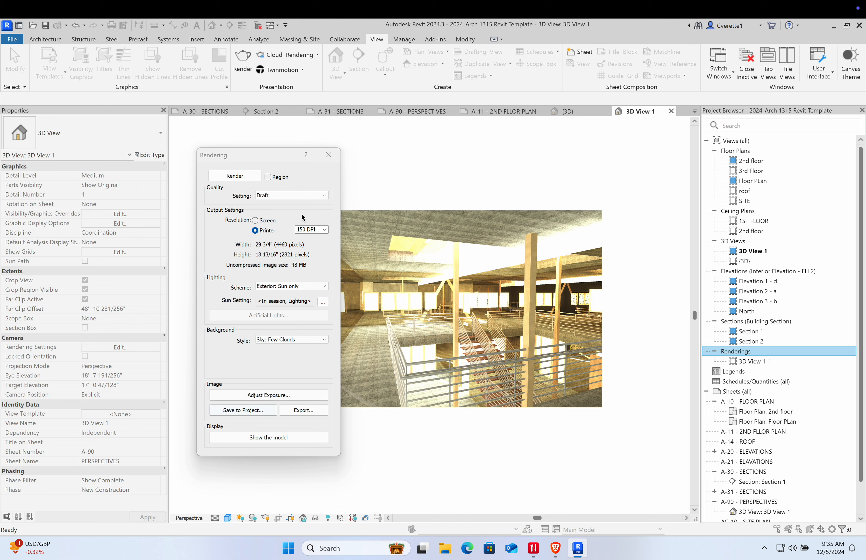
# Close the rendering settings and look at the component families available for loading in the US library folder
pyautogui.click(329, 156)
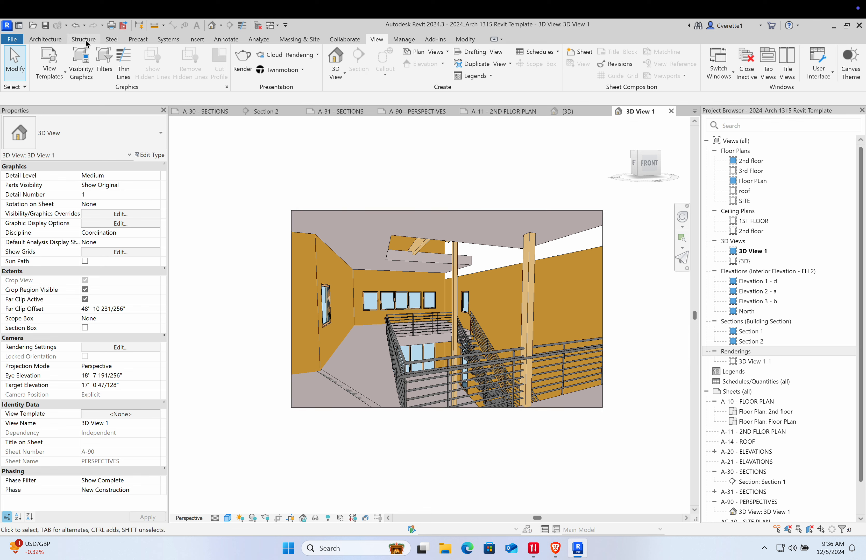
pyautogui.press('m')
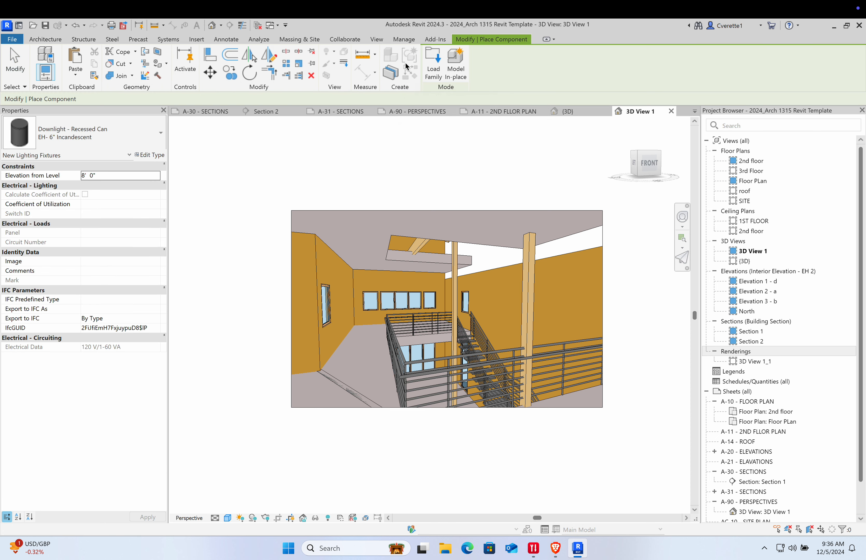
pyautogui.click(436, 71)
pyautogui.click(437, 71)
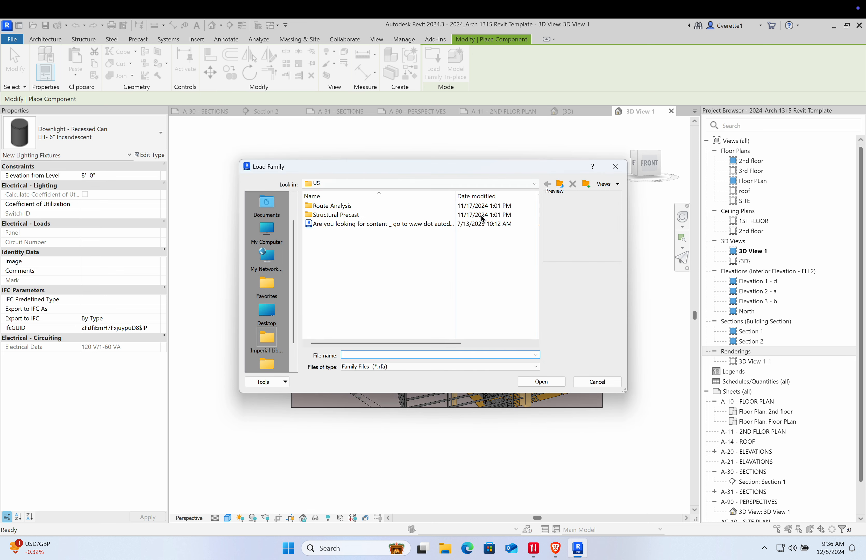
pyautogui.click(615, 167)
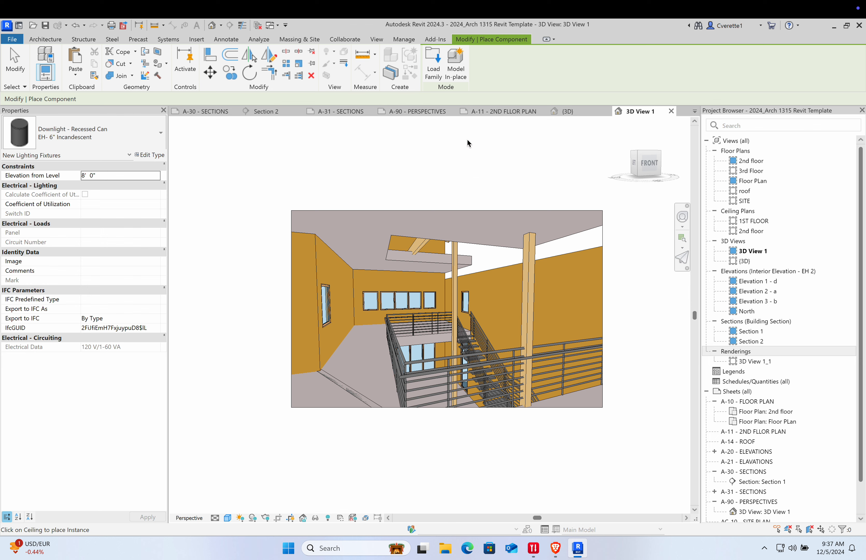
# Open the {3D} view, start editing the profile of the front EH - Interior Wall 4.5" wall, and orient the view to its right elevation
pyautogui.doubleClick(745, 261)
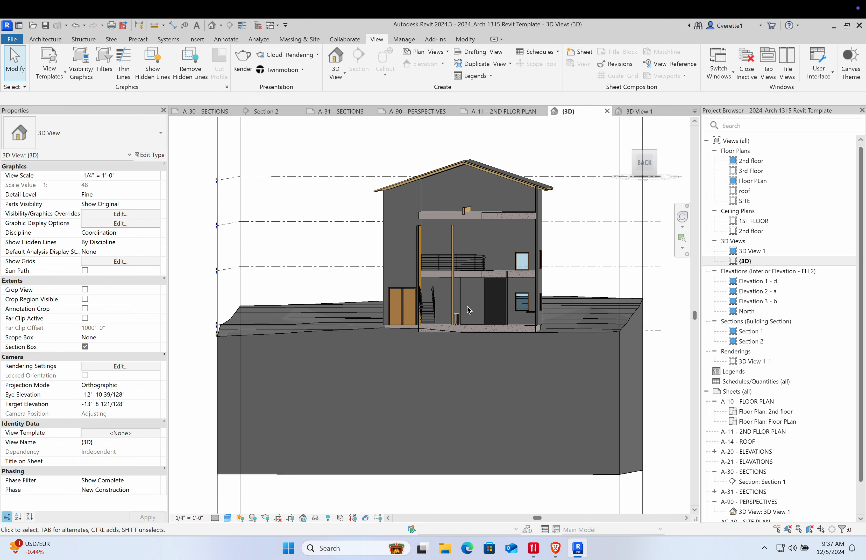
pyautogui.keyDown('shift'); pyautogui.moveTo(457, 314); pyautogui.dragTo(512, 337, button='middle'); pyautogui.keyUp('shift')
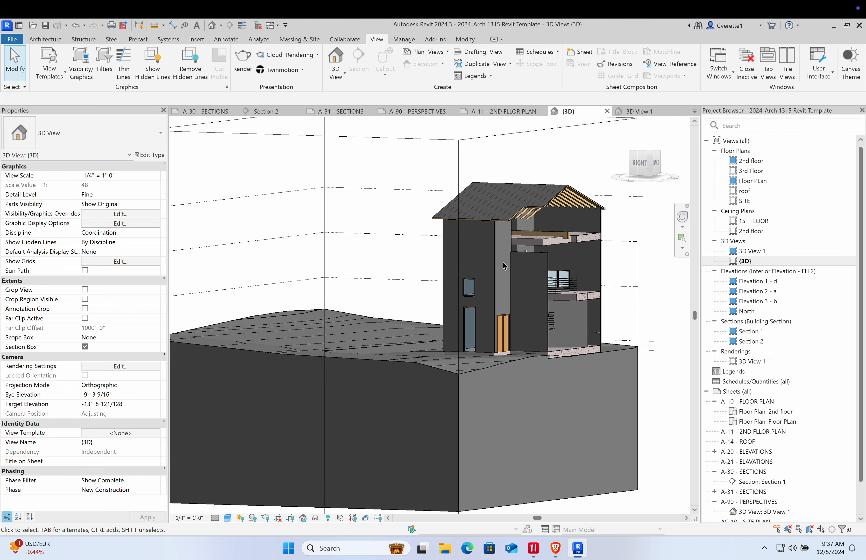
pyautogui.scroll(6, 501, 255)
pyautogui.doubleClick(458, 236)
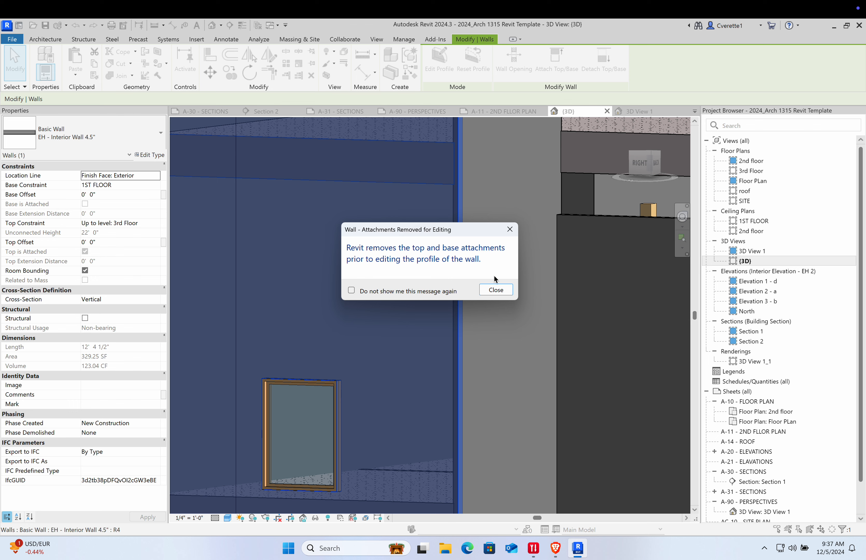
pyautogui.click(435, 292)
pyautogui.click(502, 293)
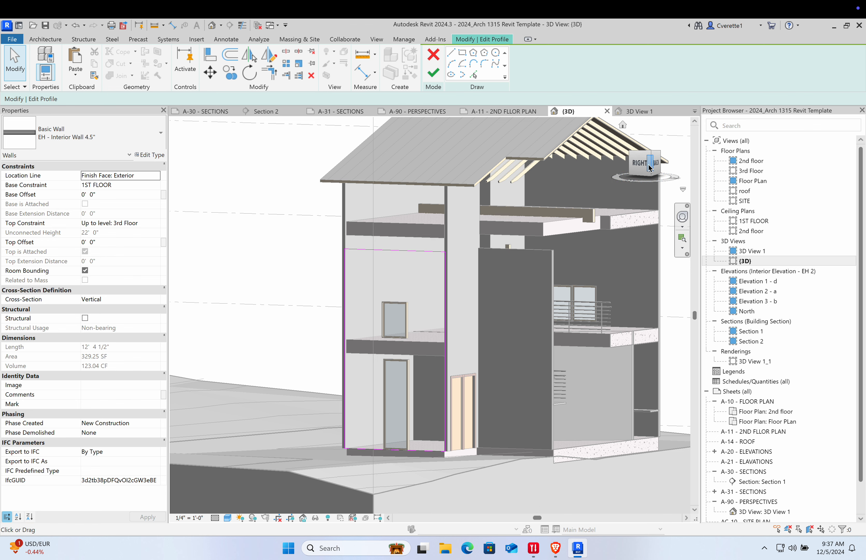
pyautogui.click(643, 166)
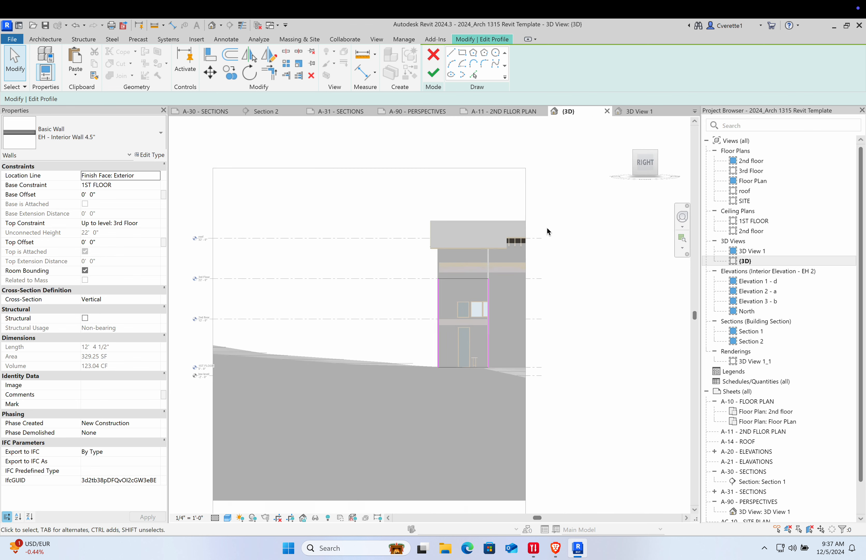
pyautogui.scroll(-2, 383, 325)
pyautogui.moveTo(384, 325); pyautogui.dragTo(492, 211, button='middle')
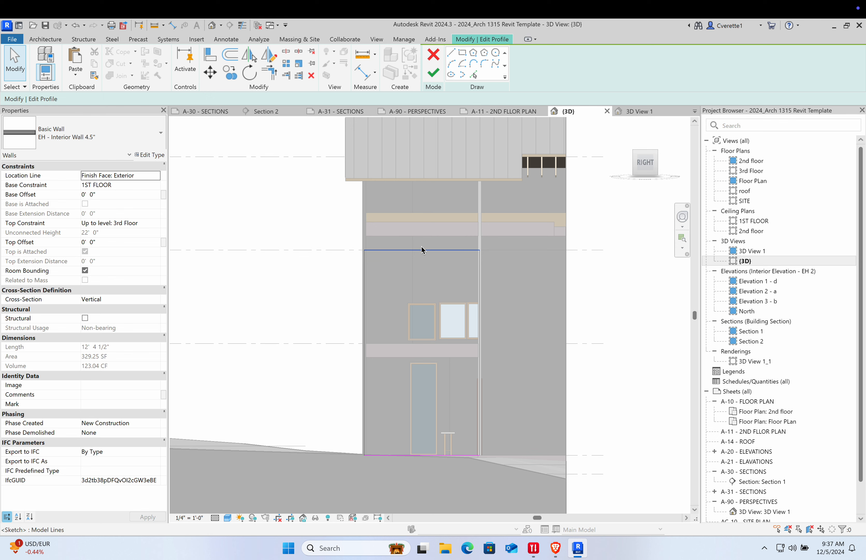
# Raise the wall profile's top edge to about 28'-6" above its base, remove the conflicting constraints, and finish the edit with the joined elements unjoined
pyautogui.moveTo(403, 254); pyautogui.dragTo(409, 194)
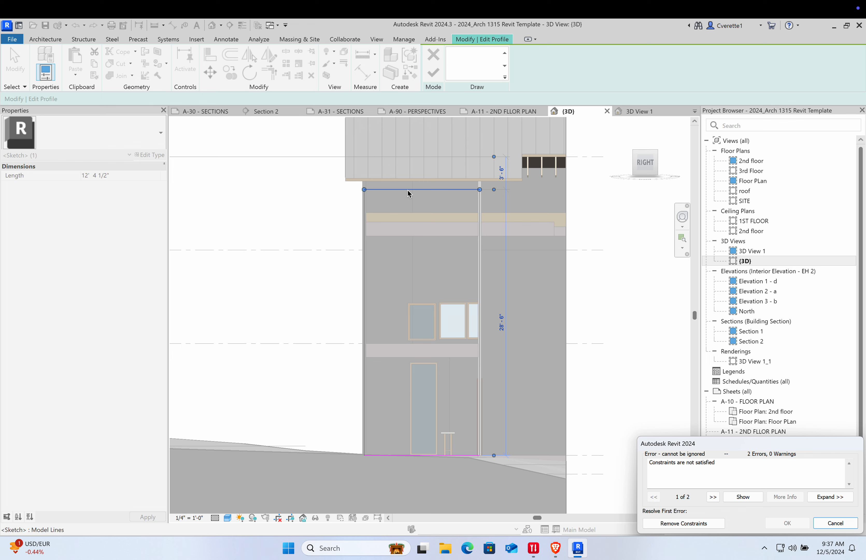
pyautogui.click(408, 183)
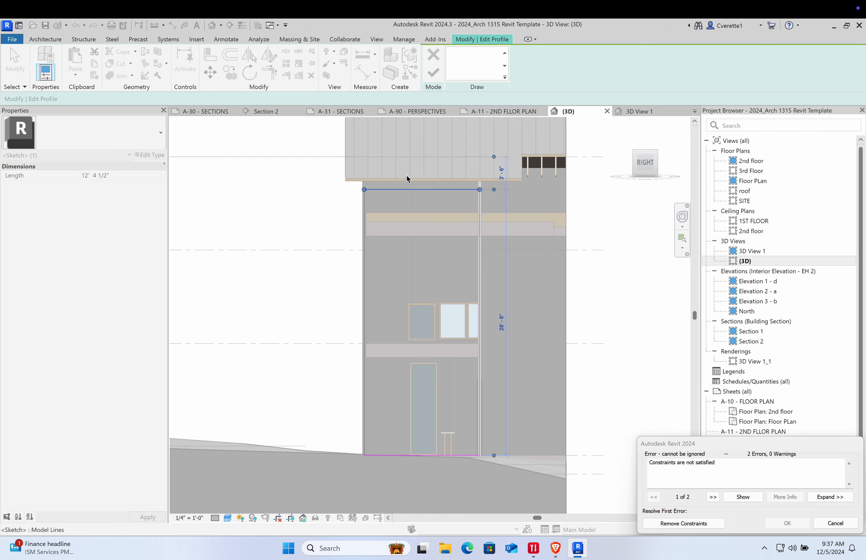
pyautogui.click(701, 524)
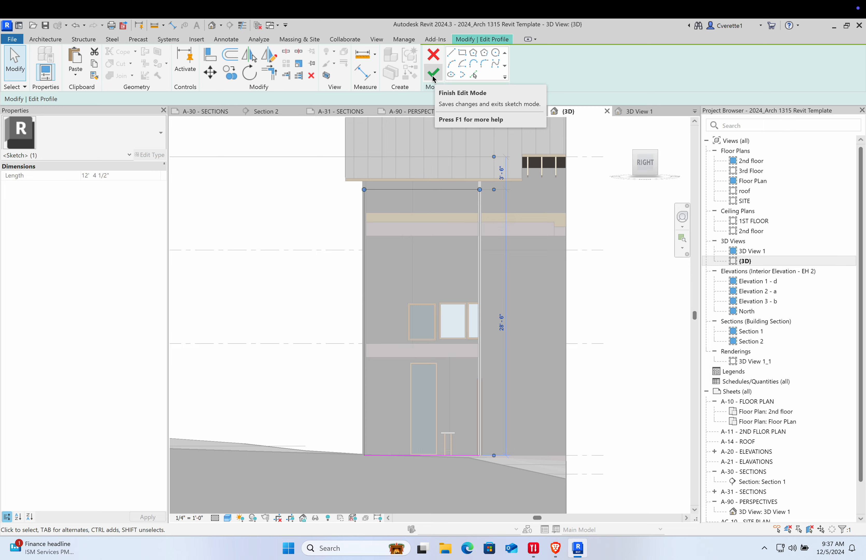
pyautogui.click(433, 75)
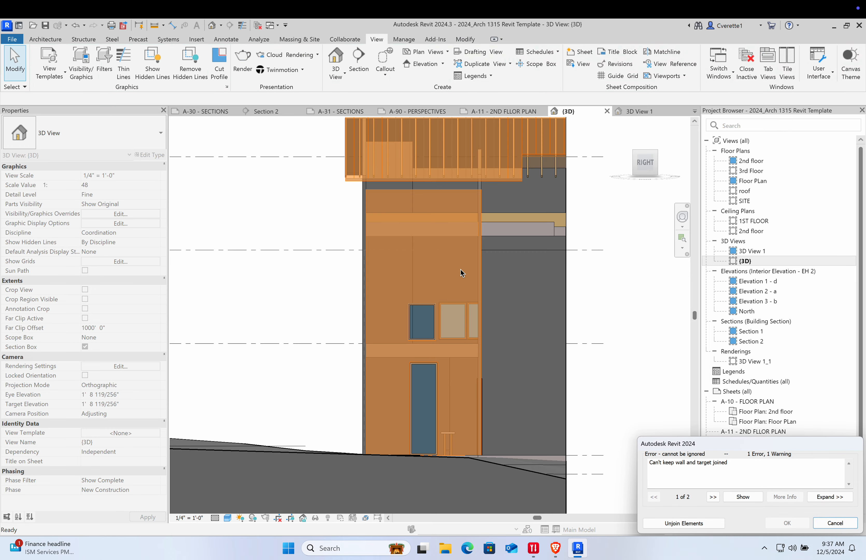
pyautogui.click(696, 527)
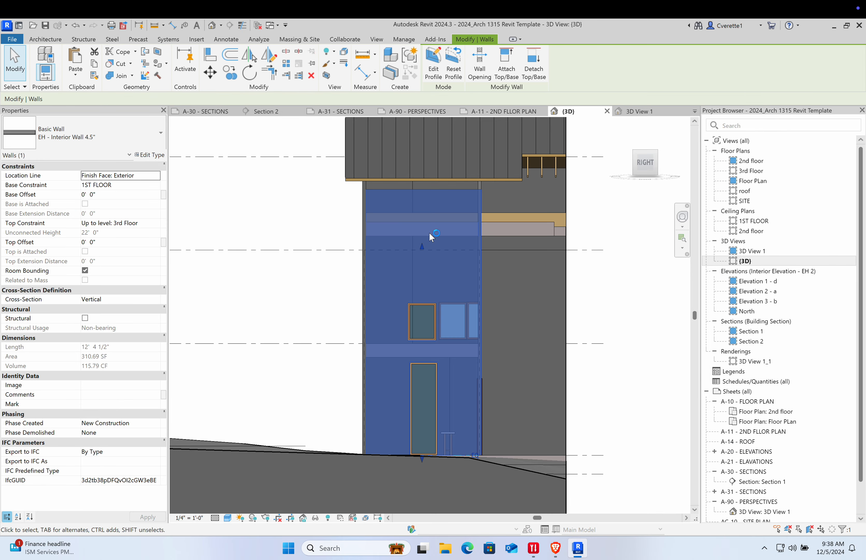
# Reopen the wall's profile and sketch a straight vertical opening edge alongside the second-floor window, extending above it
pyautogui.doubleClick(446, 192)
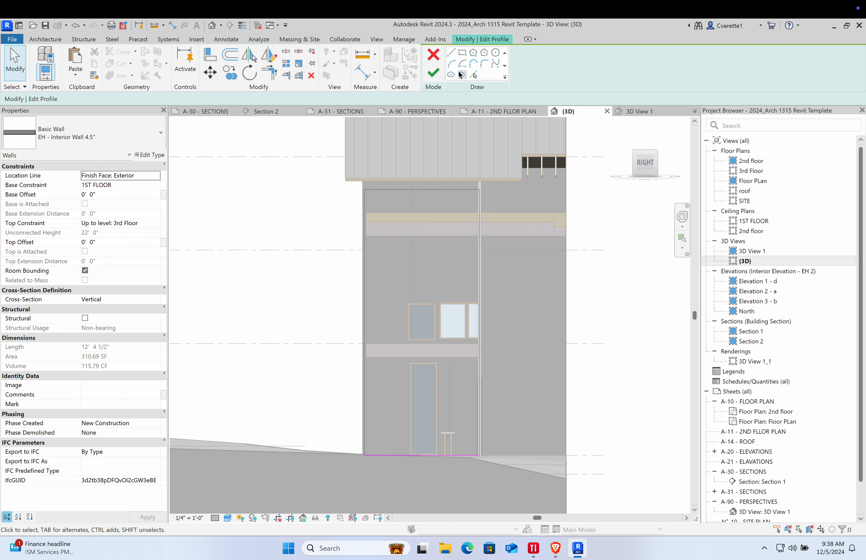
pyautogui.click(495, 64)
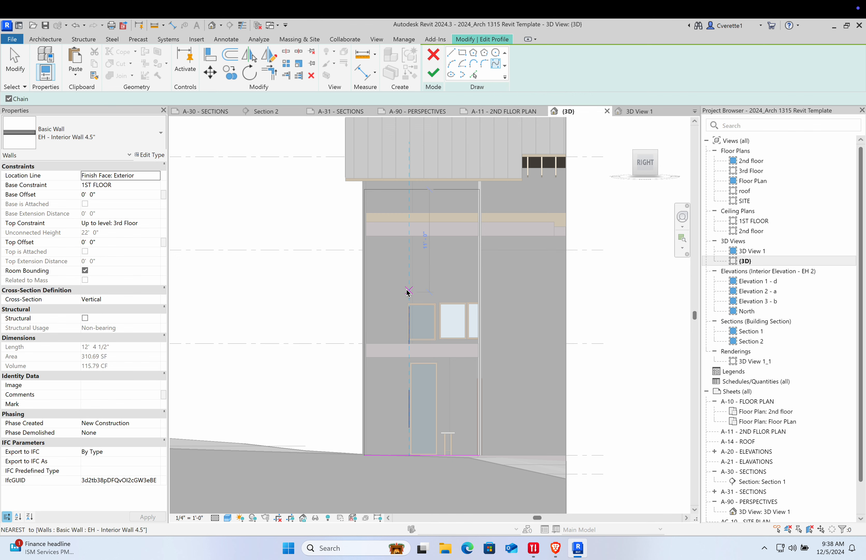
pyautogui.scroll(3, 404, 295)
pyautogui.click(407, 381)
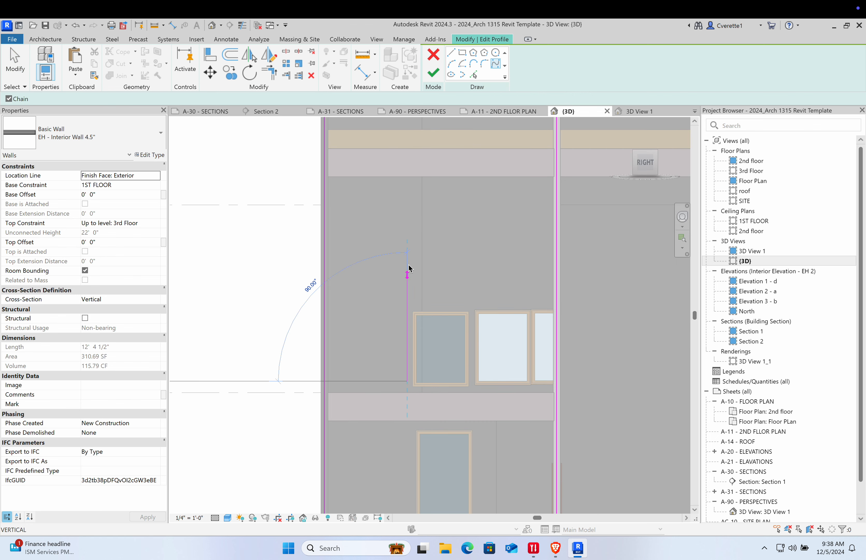
pyautogui.click(409, 250)
pyautogui.click(440, 147)
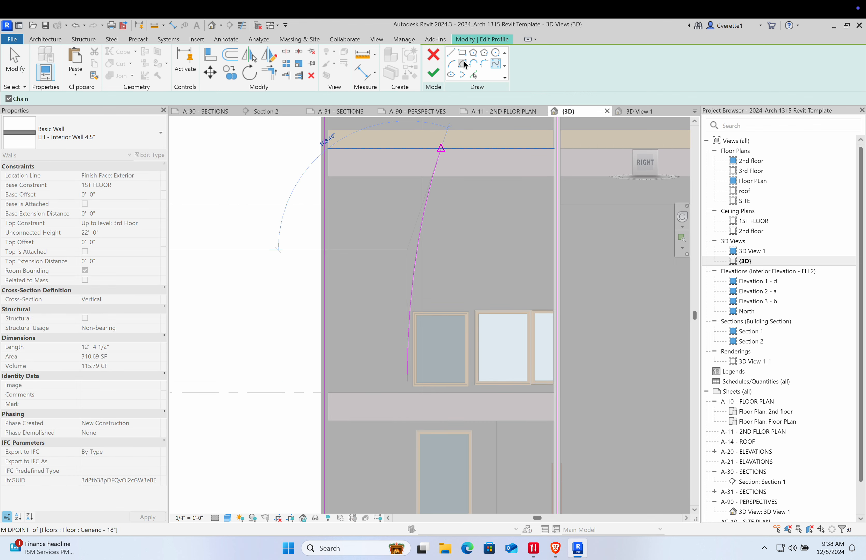
pyautogui.press('Escape')
pyautogui.click(408, 250)
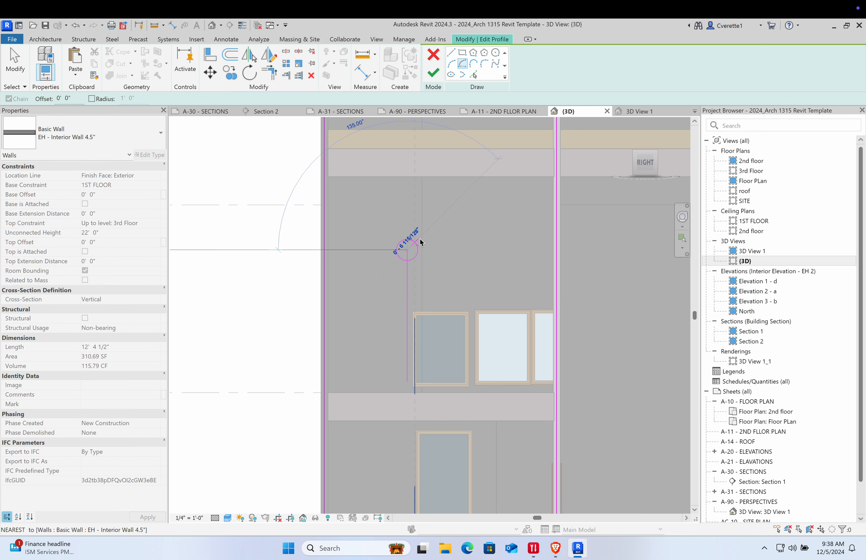
pyautogui.press('Escape')
pyautogui.press('Escape')
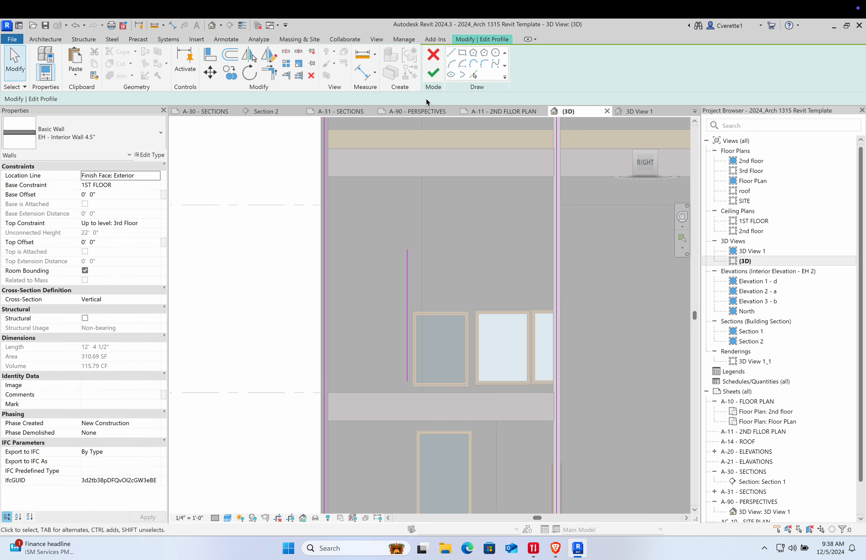
# Sketch a semicircular arc from the upper end of the vertical edge to form the opening's arched head
pyautogui.click(452, 65)
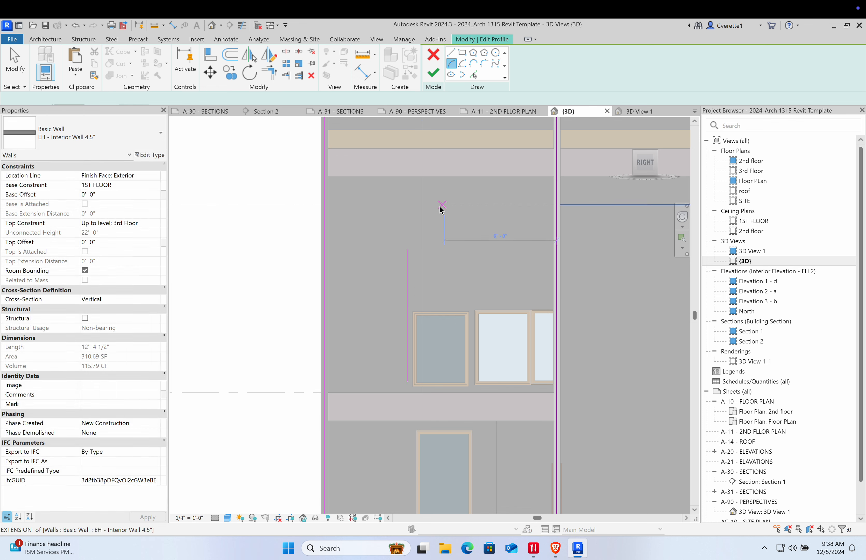
pyautogui.click(408, 250)
pyautogui.click(473, 250)
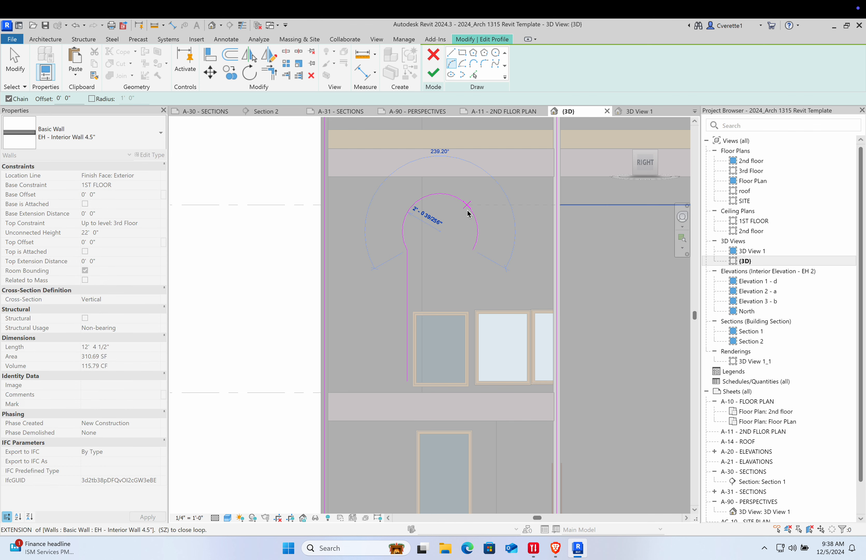
pyautogui.click(467, 228)
# Close the arched opening outline with a second vertical edge and a horizontal base line near the window sill
pyautogui.click(451, 52)
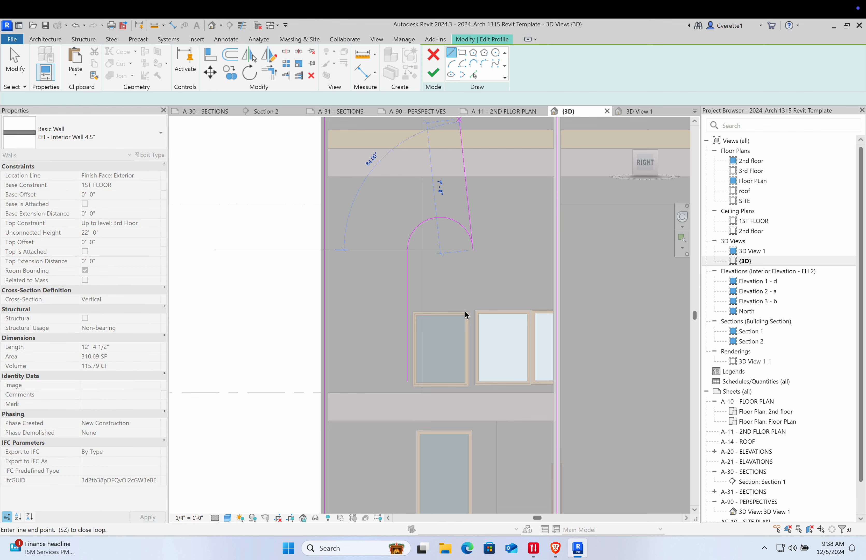
pyautogui.scroll(4, 473, 392)
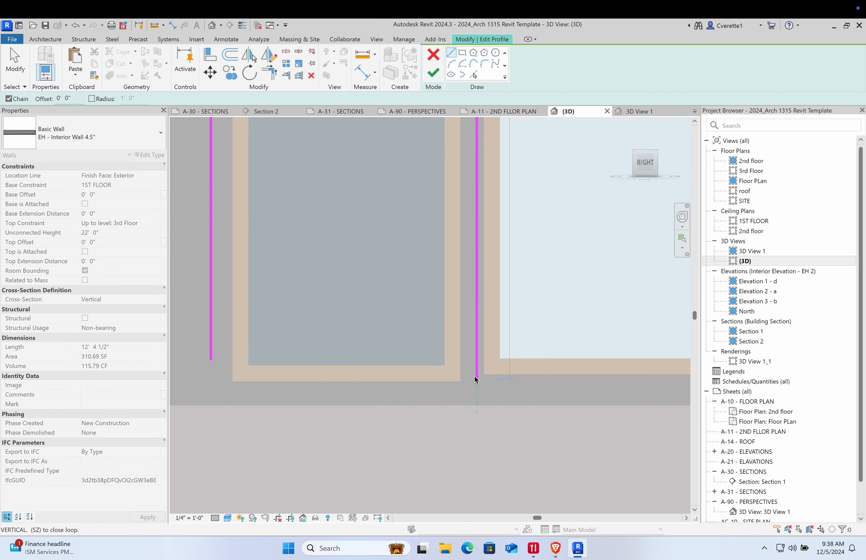
pyautogui.click(476, 360)
pyautogui.click(211, 360)
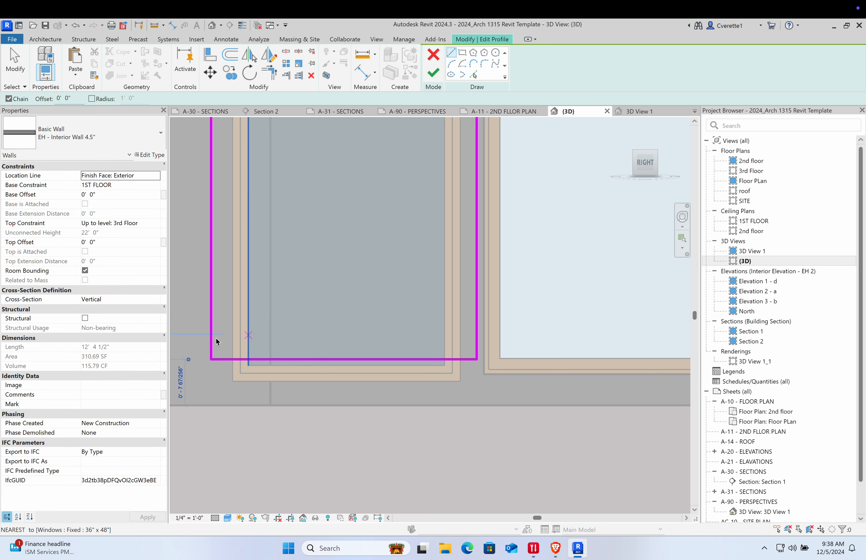
pyautogui.scroll(-3, 298, 289)
pyautogui.scroll(5, 298, 290)
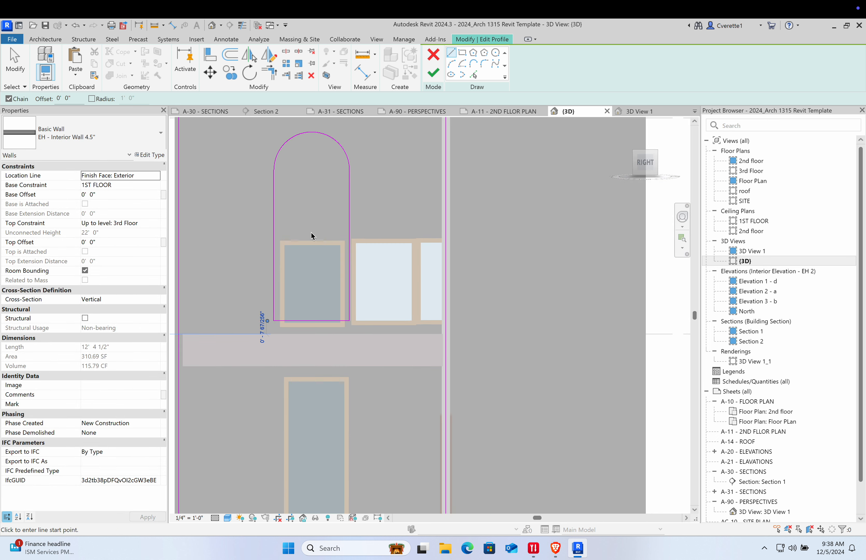
# Sketch a three-sided rectangular extension about 1'-9" wide off the arched outline's side, just below the arch's spring point
pyautogui.click(452, 54)
pyautogui.scroll(2, 433, 274)
pyautogui.click(433, 279)
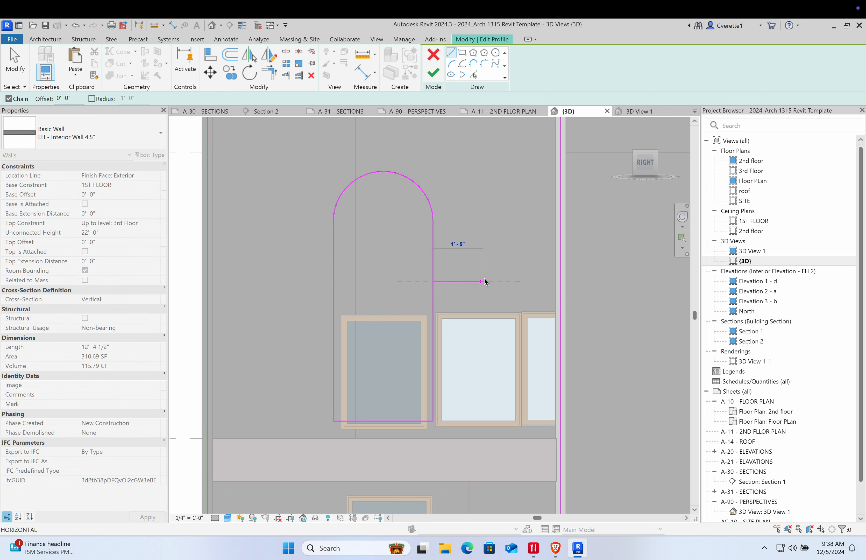
pyautogui.click(486, 281)
pyautogui.click(486, 220)
pyautogui.click(433, 221)
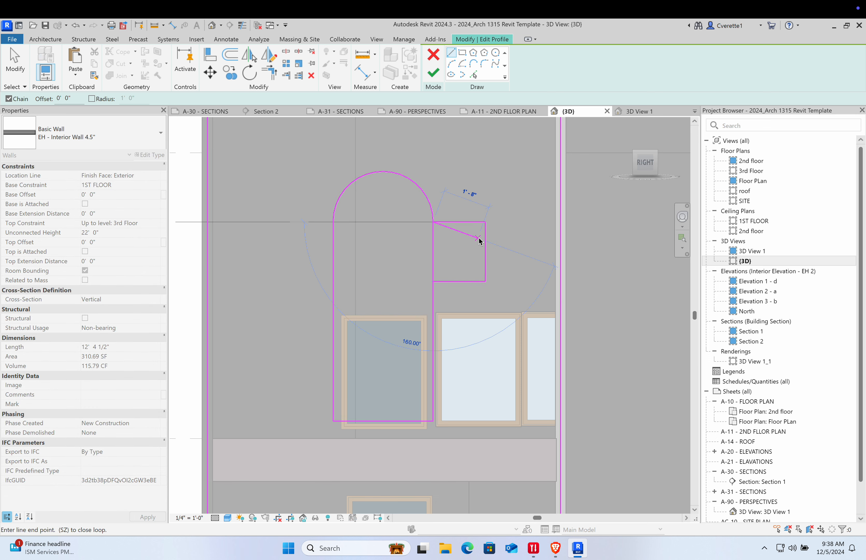
# Trim away the edge shared by the arched outline and its rectangular extension, then finish the wall profile edit and dismiss the warning
pyautogui.press('t')
pyautogui.press('r')
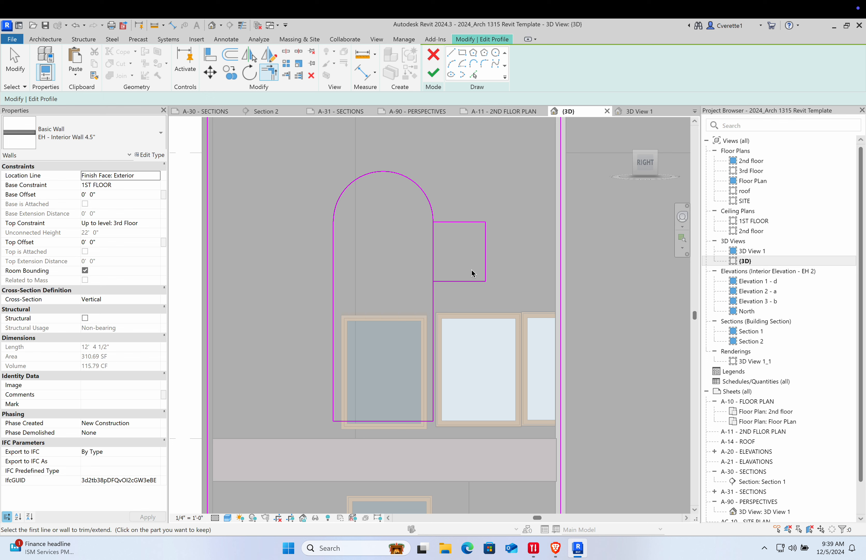
pyautogui.press('m')
pyautogui.press('a')
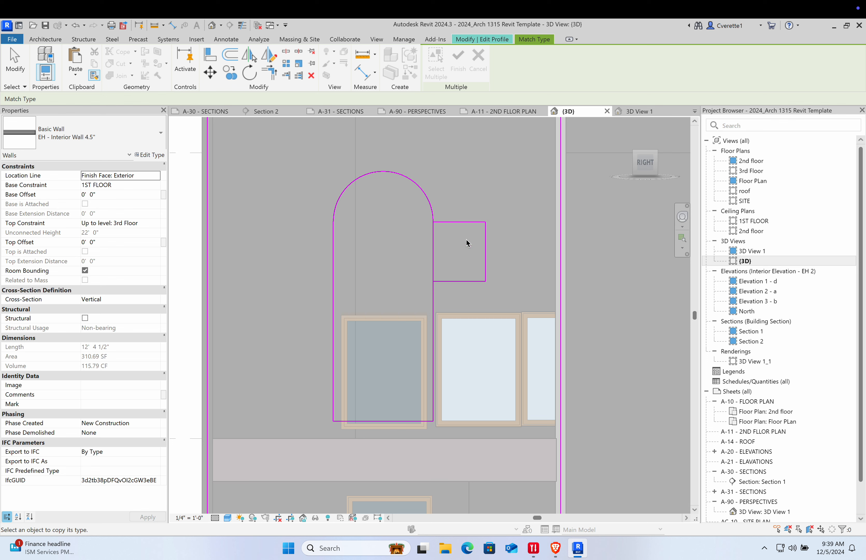
pyautogui.press('t')
pyautogui.press('r')
pyautogui.click(453, 281)
pyautogui.click(439, 295)
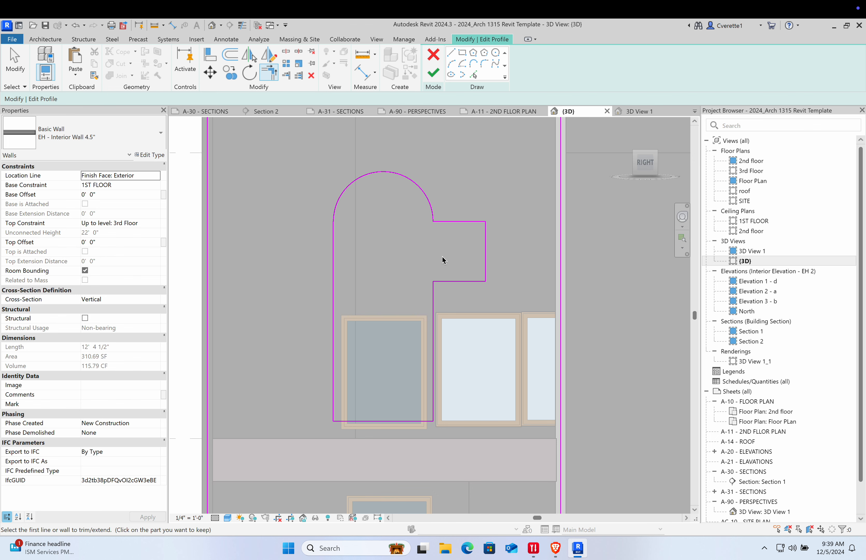
pyautogui.click(433, 73)
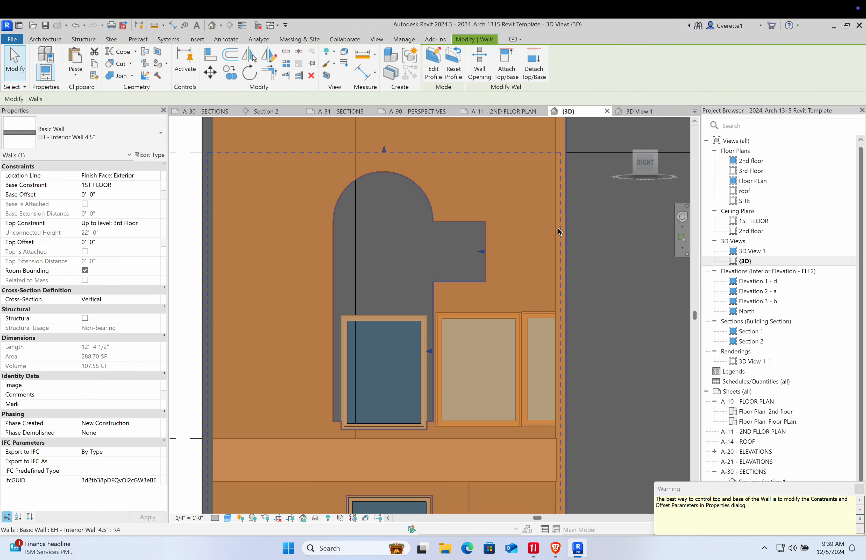
pyautogui.click(859, 492)
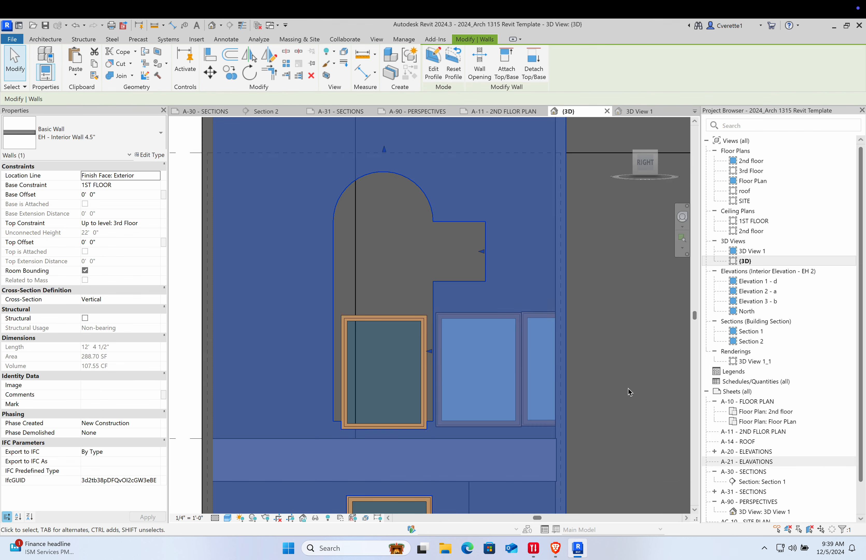
pyautogui.scroll(-1, 418, 334)
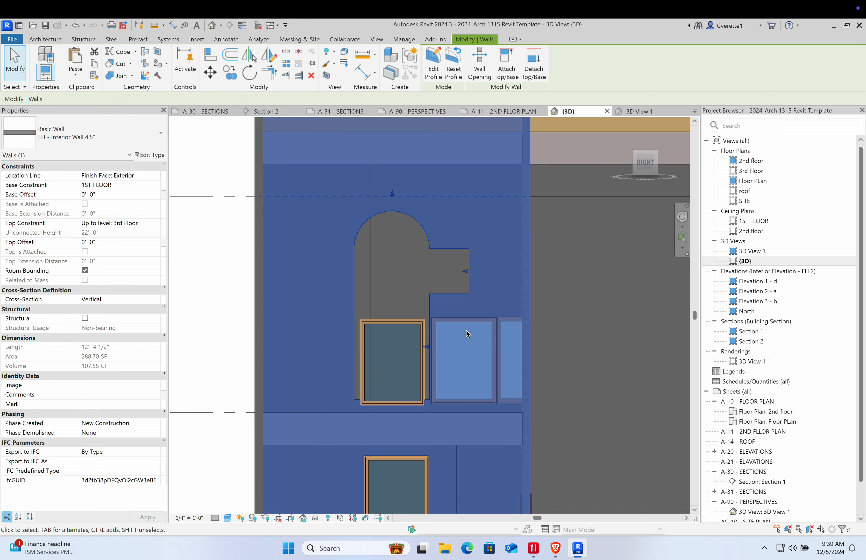
# Open the standing seam roof's footprint for editing and look at it from the top
pyautogui.click(565, 321)
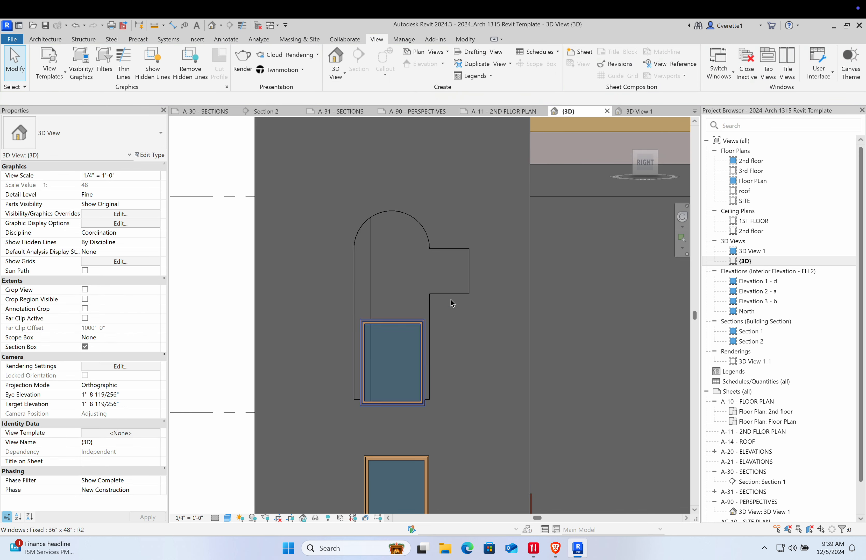
pyautogui.scroll(-1, 415, 269)
pyautogui.keyDown('shift'); pyautogui.moveTo(521, 349); pyautogui.dragTo(422, 392, button='middle'); pyautogui.keyUp('shift')
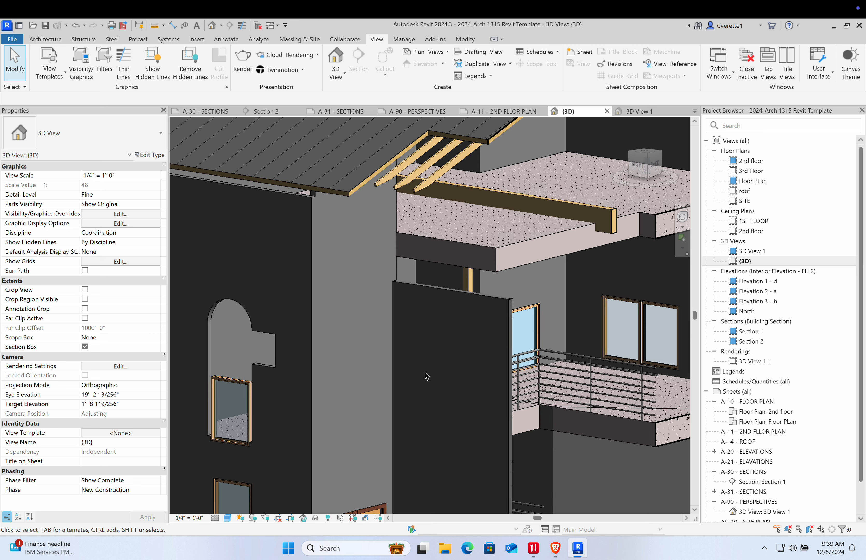
pyautogui.scroll(-2, 453, 372)
pyautogui.moveTo(467, 372); pyautogui.dragTo(471, 357, button='middle')
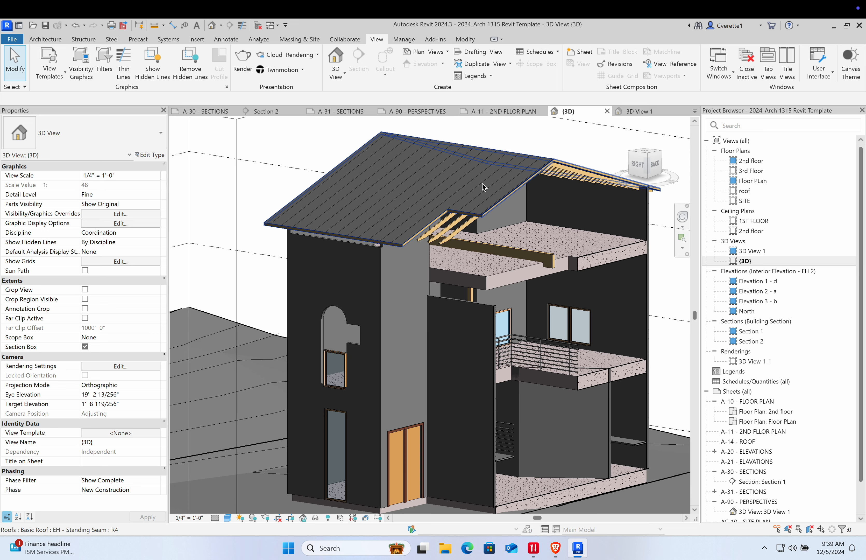
pyautogui.click(497, 198)
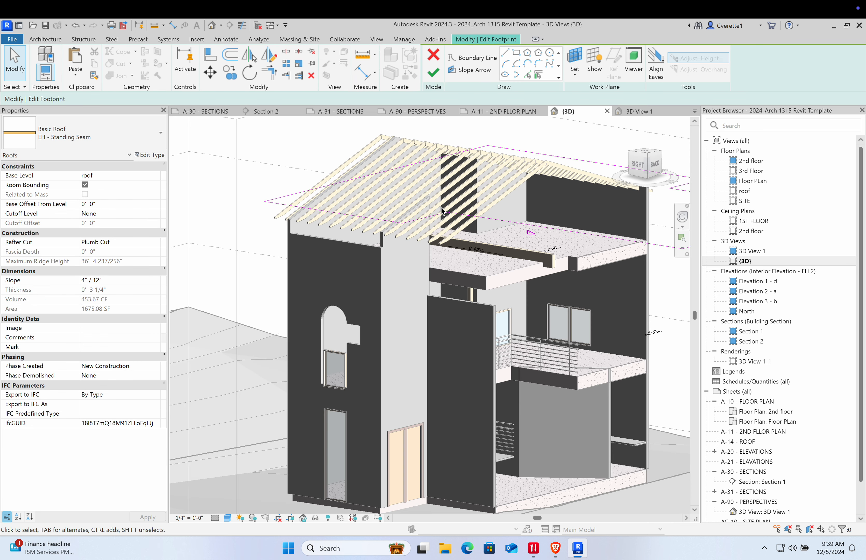
pyautogui.click(638, 164)
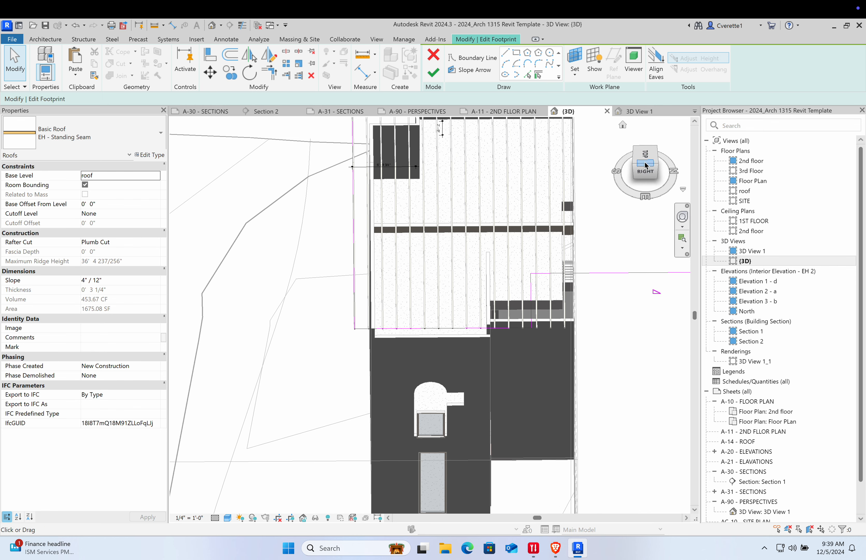
pyautogui.click(647, 154)
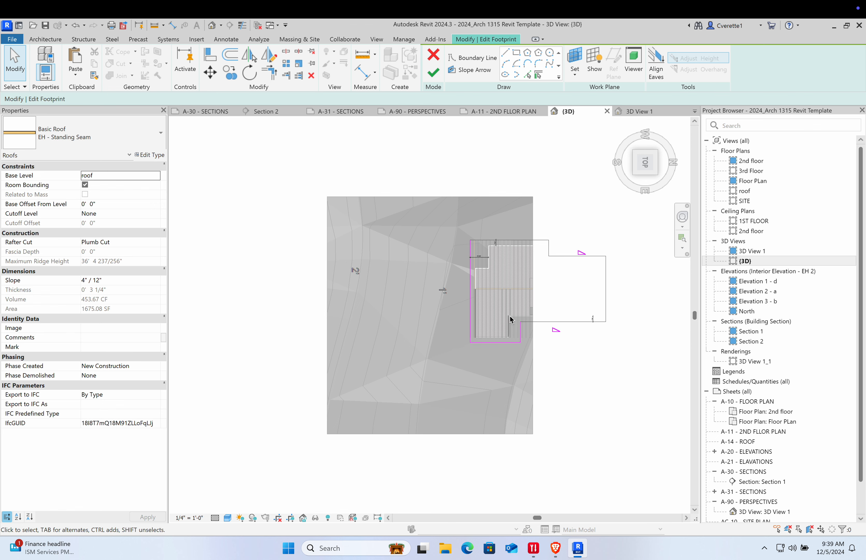
# Sketch a rectangular opening about 5'-5" long inside the roof footprint, just below the ridge, and finish the footprint edit
pyautogui.scroll(5, 510, 318)
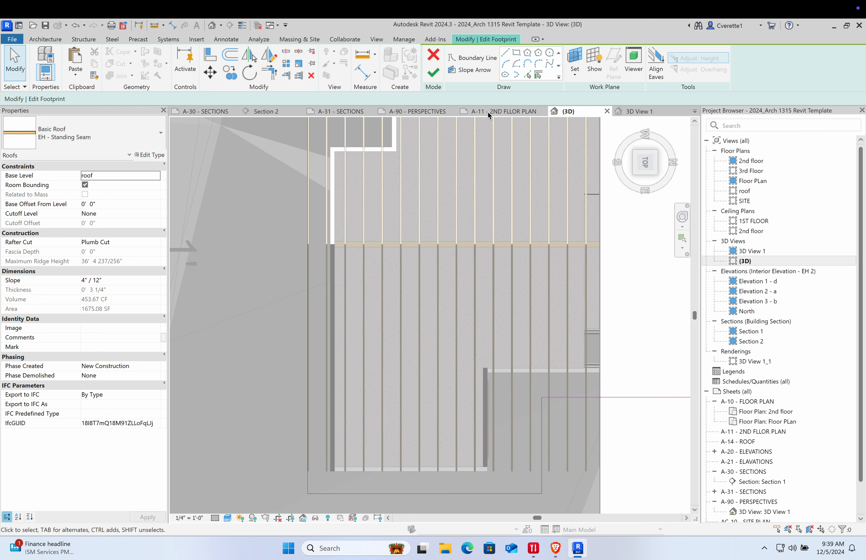
pyautogui.click(517, 52)
pyautogui.click(420, 277)
pyautogui.click(476, 344)
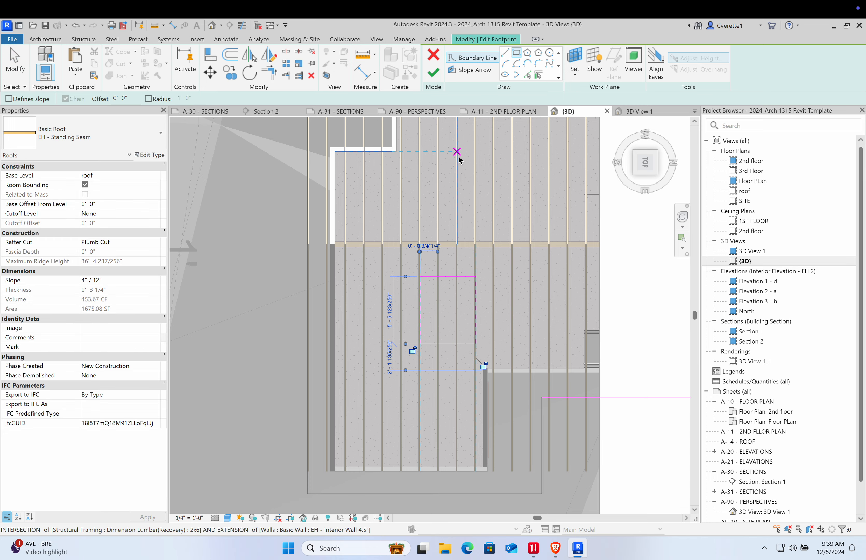
pyautogui.click(433, 67)
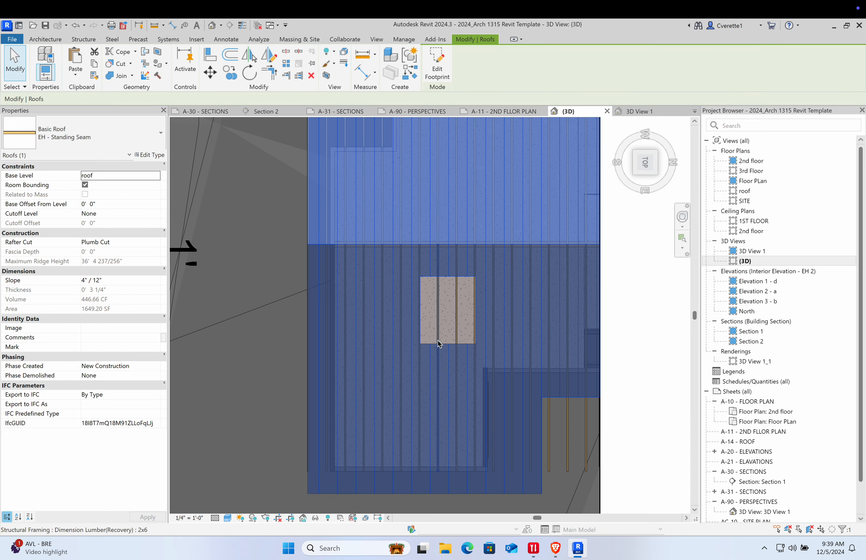
# Try to attach the top of the wall with the arched opening to the roof above it
pyautogui.moveTo(458, 405)
pyautogui.keyDown('shift'); pyautogui.mouseDown(button='middle')
pyautogui.moveTo(355, 245)
pyautogui.moveTo(388, 361)
pyautogui.mouseUp(button='middle'); pyautogui.keyUp('shift')
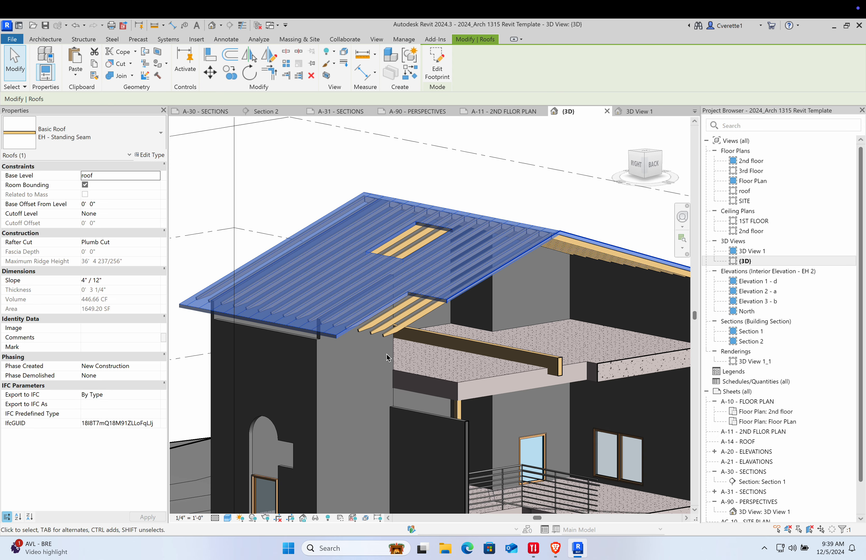
pyautogui.scroll(-3, 387, 354)
pyautogui.scroll(5, 279, 287)
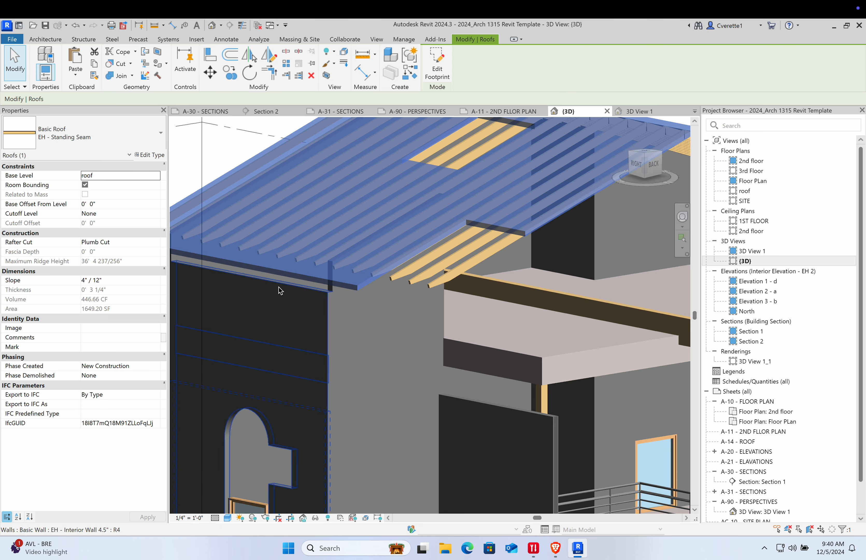
pyautogui.click(279, 287)
pyautogui.moveTo(281, 287); pyautogui.dragTo(348, 264, button='middle')
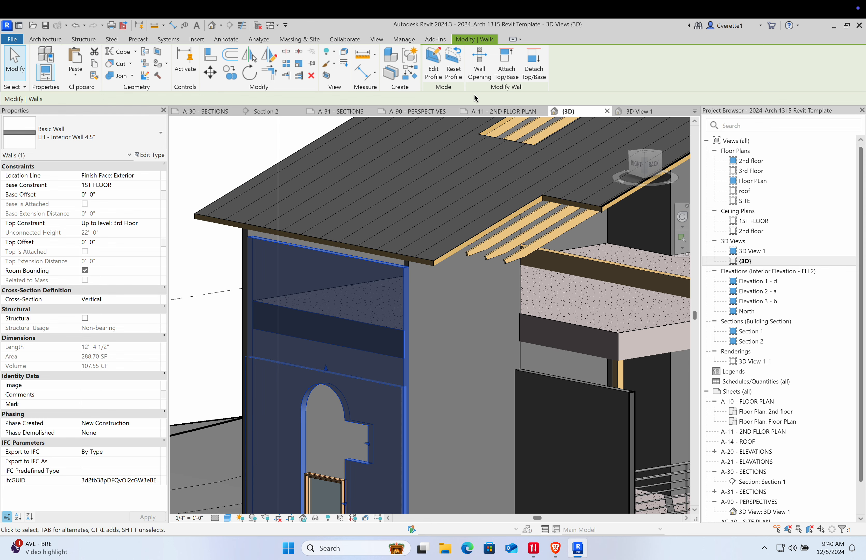
pyautogui.click(506, 64)
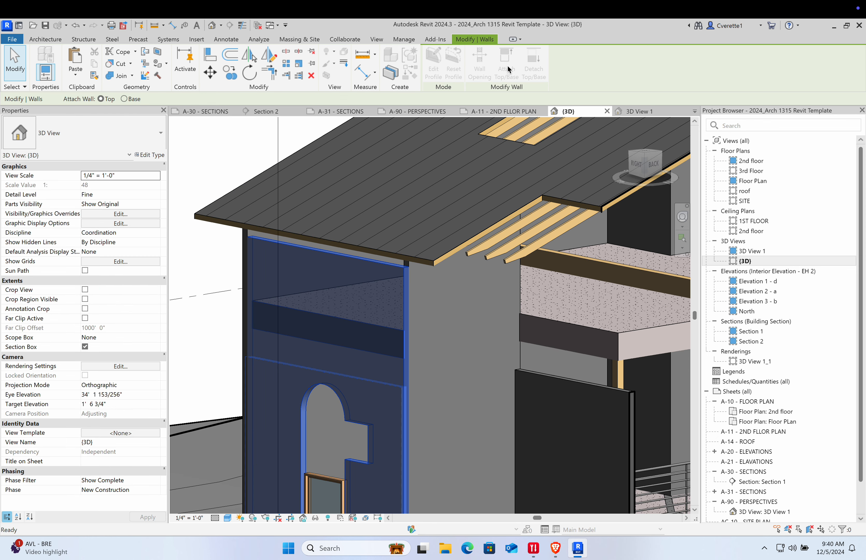
pyautogui.click(416, 254)
pyautogui.click(666, 522)
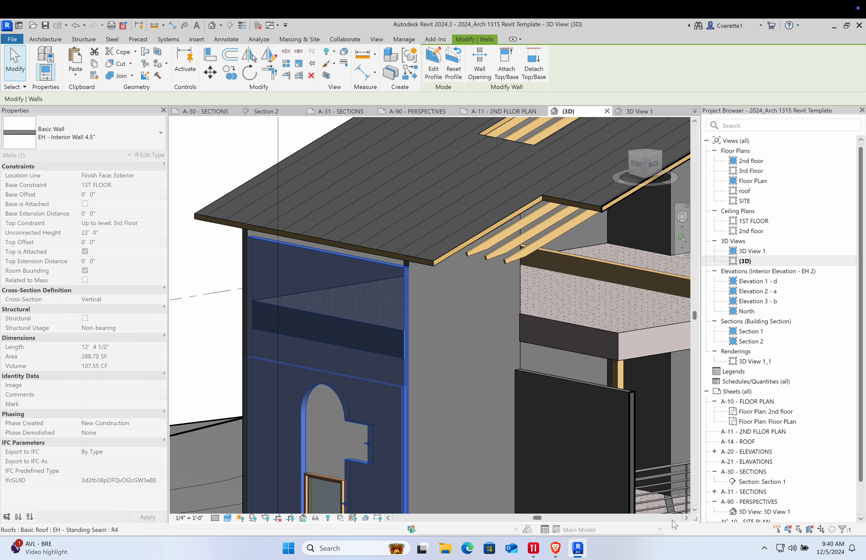
pyautogui.press('Escape')
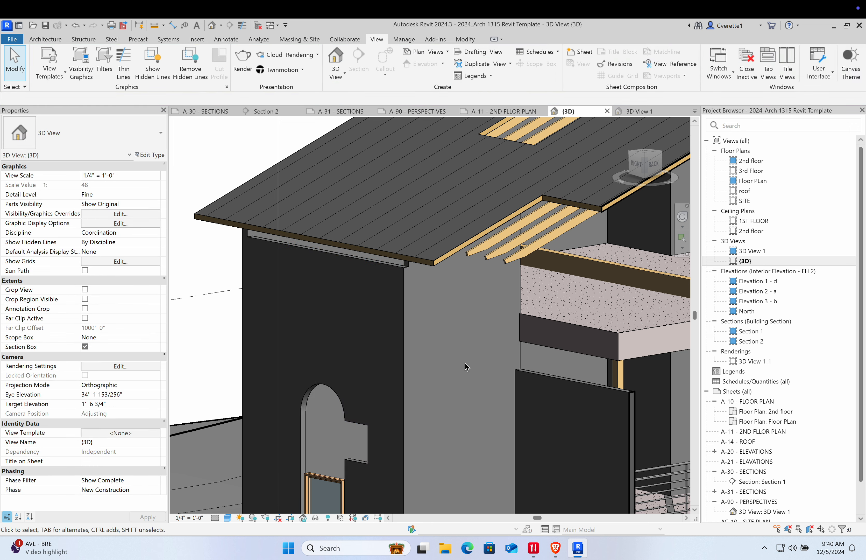
# Raise the top edge of the arched-opening wall's profile to 10'-0" above the arch's spring line, finish the edit and dismiss the save reminder
pyautogui.doubleClick(382, 267)
pyautogui.click(377, 257)
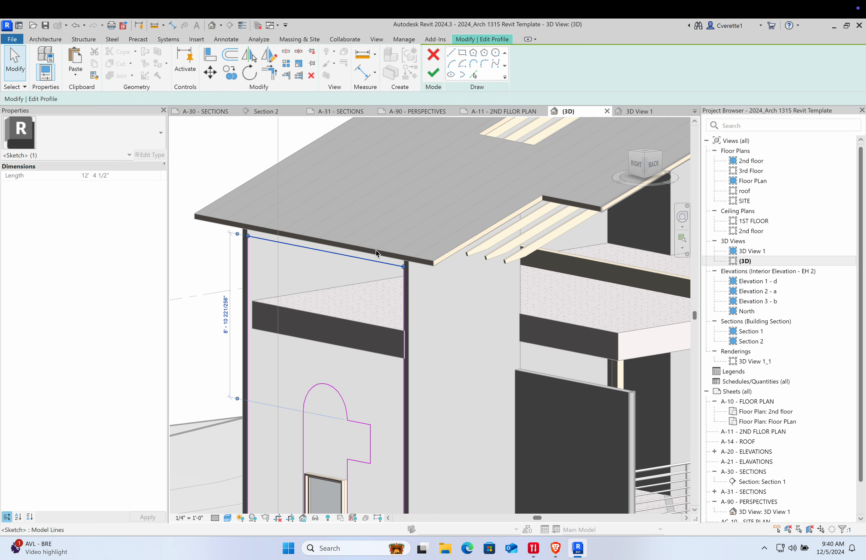
pyautogui.moveTo(376, 251); pyautogui.dragTo(375, 241)
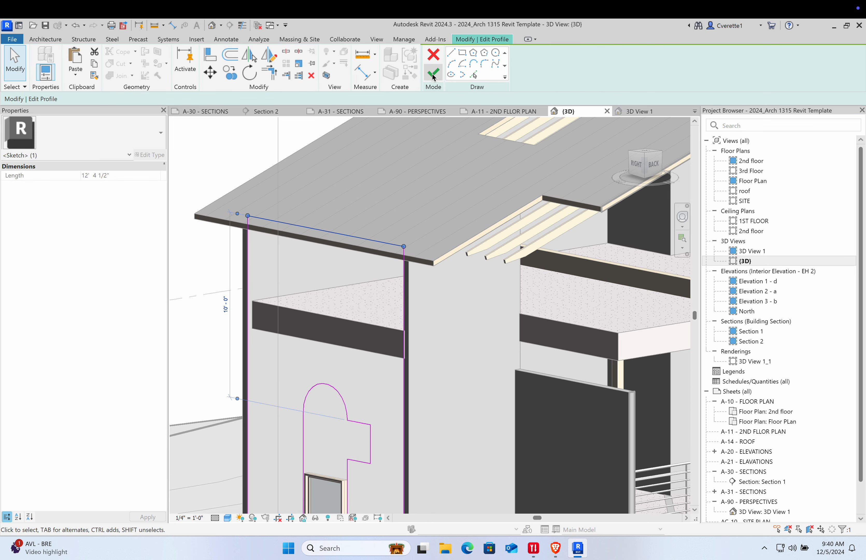
pyautogui.click(433, 73)
pyautogui.click(495, 322)
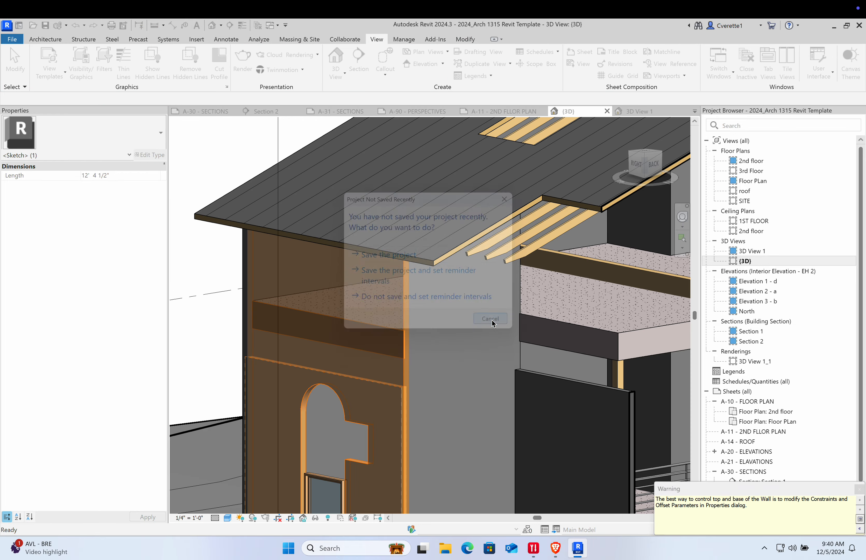
# Reopen the same wall's profile, raise its top edge further to close the gap under the roof rafters, and finish the edit
pyautogui.keyDown('shift'); pyautogui.moveTo(492, 320); pyautogui.dragTo(295, 229, button='middle'); pyautogui.keyUp('shift')
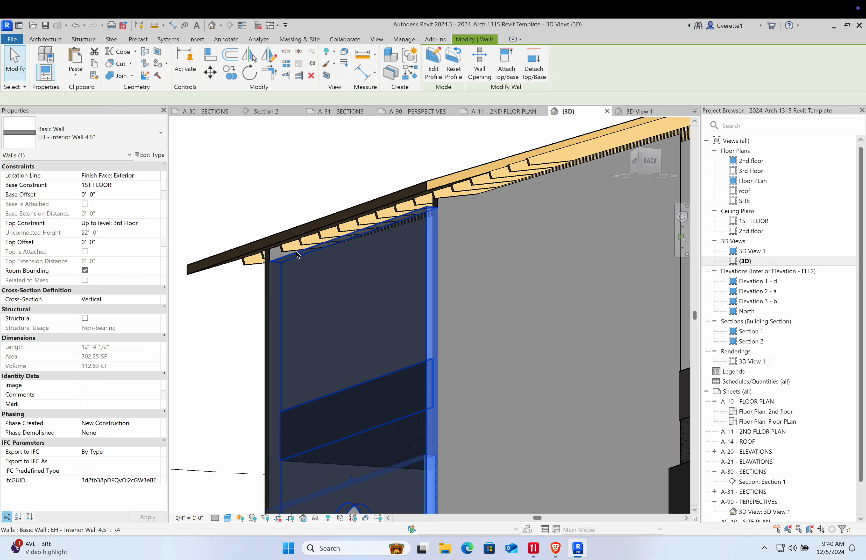
pyautogui.click(433, 63)
pyautogui.moveTo(296, 251); pyautogui.dragTo(298, 240)
pyautogui.click(433, 72)
pyautogui.click(337, 177)
pyautogui.keyDown('shift'); pyautogui.moveTo(336, 177); pyautogui.dragTo(390, 253, button='middle'); pyautogui.keyUp('shift')
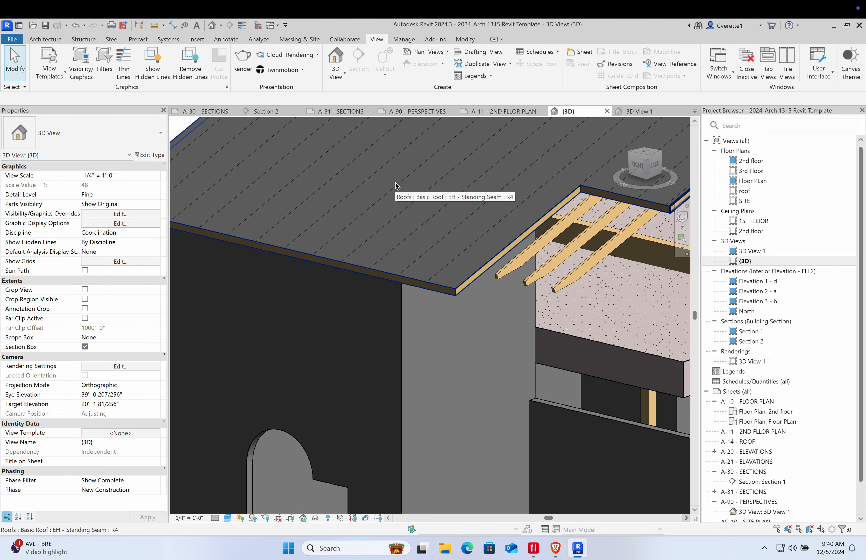
# Set the 3D view's visual style to Realistic with the whole sectioned house in view
pyautogui.scroll(-5, 396, 183)
pyautogui.keyDown('shift'); pyautogui.moveTo(410, 373); pyautogui.dragTo(432, 387, button='middle'); pyautogui.keyUp('shift')
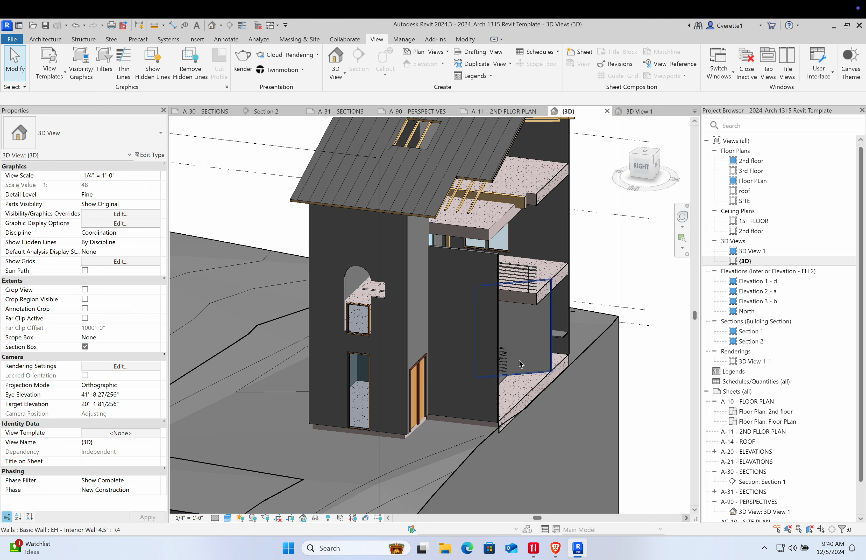
pyautogui.click(228, 518)
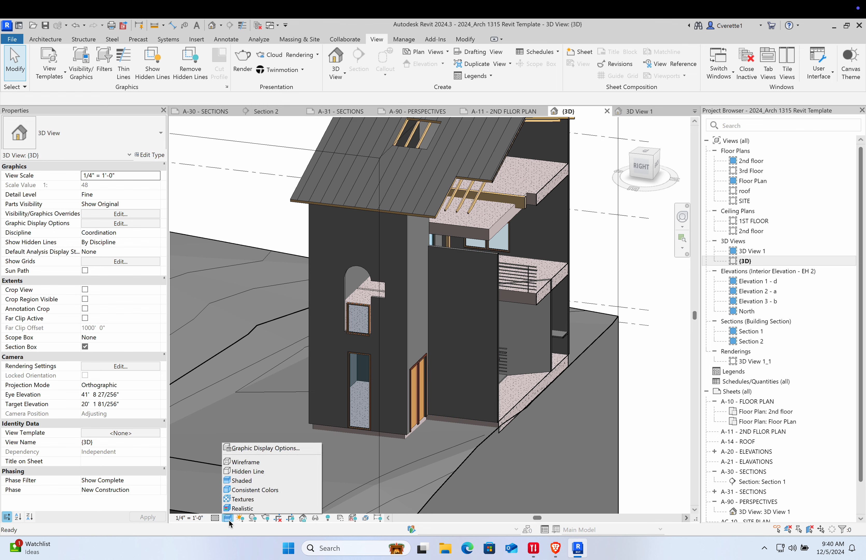
pyautogui.click(241, 509)
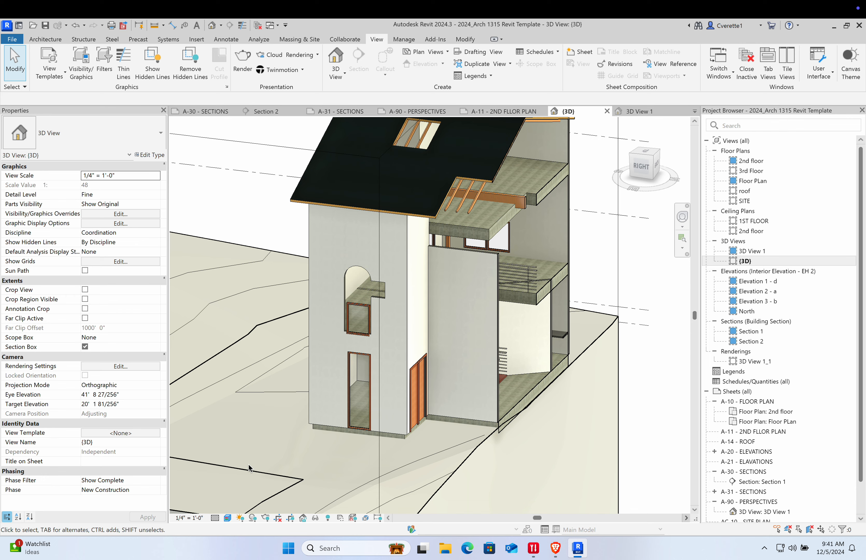
# Examine the realistic house model from several sides, including the upper-floor railing, interior walls, stair and roof openings
pyautogui.scroll(2, 556, 288)
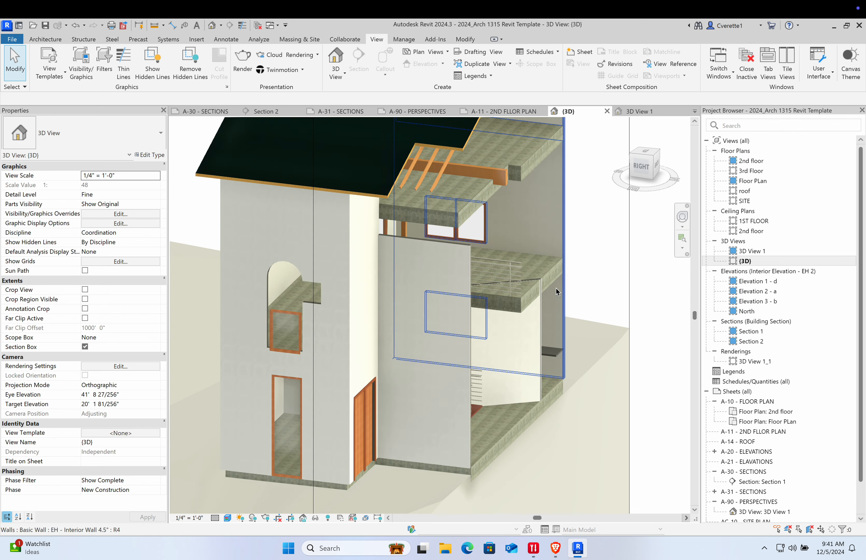
pyautogui.keyDown('shift'); pyautogui.moveTo(559, 305); pyautogui.dragTo(490, 291, button='middle'); pyautogui.keyUp('shift')
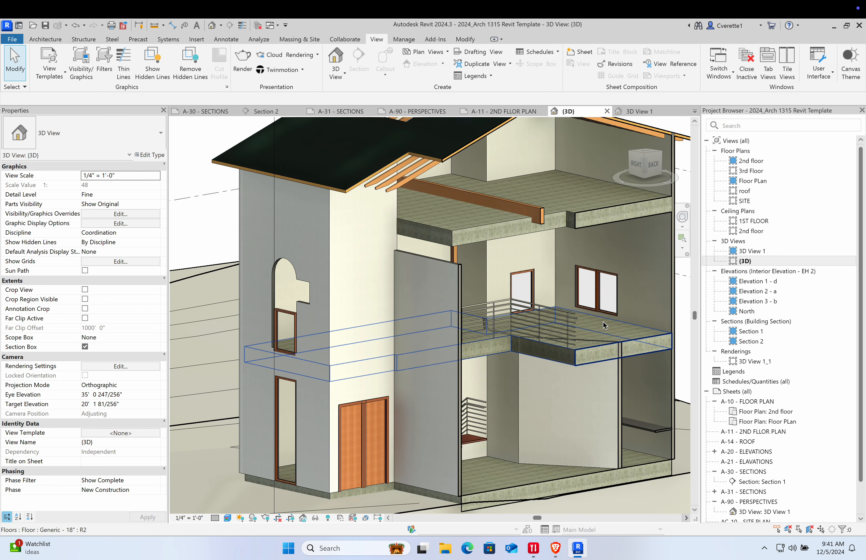
pyautogui.scroll(6, 550, 338)
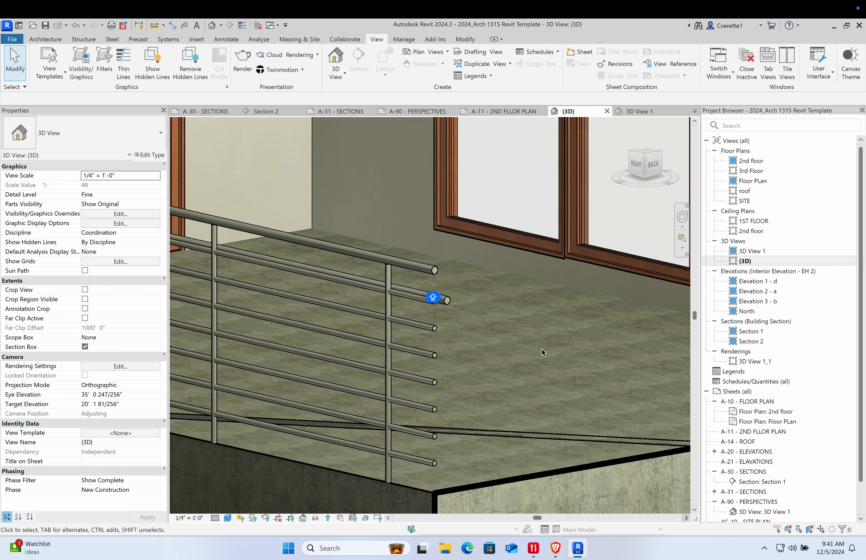
pyautogui.keyDown('shift'); pyautogui.moveTo(569, 295); pyautogui.dragTo(519, 331, button='middle'); pyautogui.keyUp('shift')
pyautogui.scroll(-6, 520, 324)
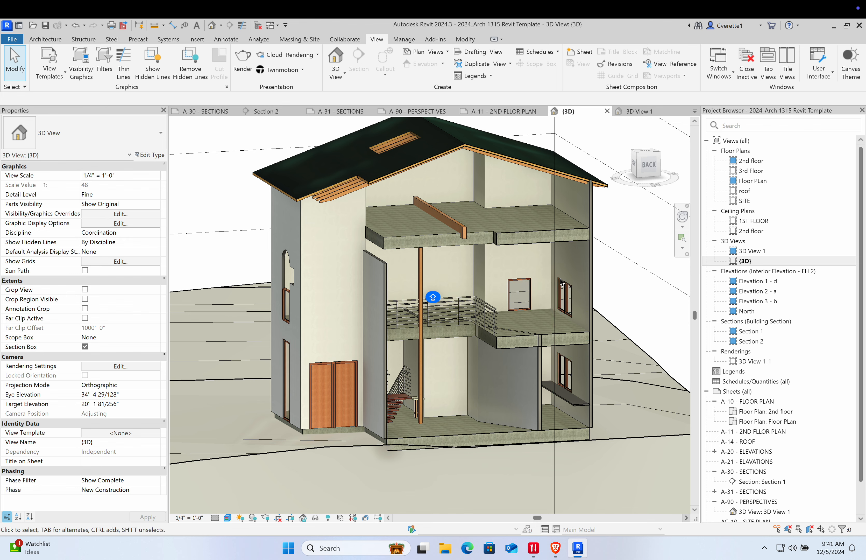
pyautogui.scroll(-3, 516, 280)
pyautogui.scroll(6, 522, 263)
pyautogui.scroll(-5, 535, 287)
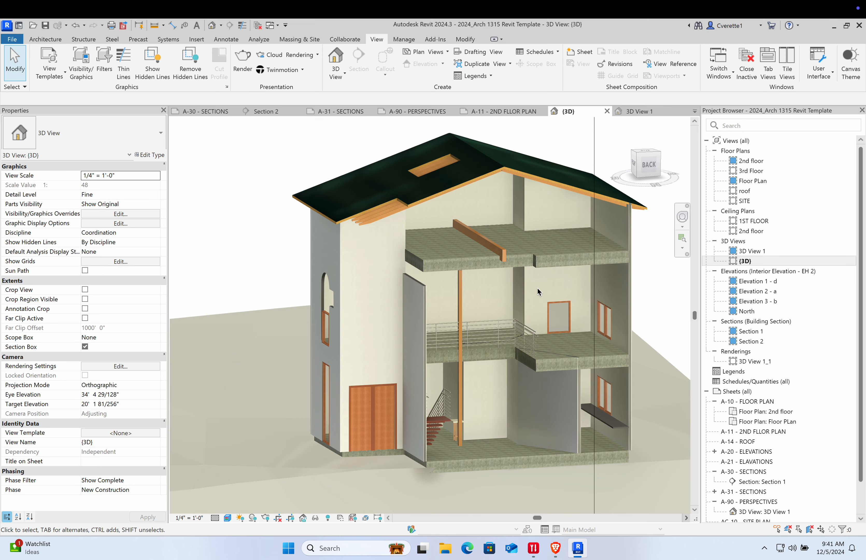
pyautogui.keyDown('shift'); pyautogui.moveTo(537, 287); pyautogui.dragTo(279, 325, button='middle'); pyautogui.keyUp('shift')
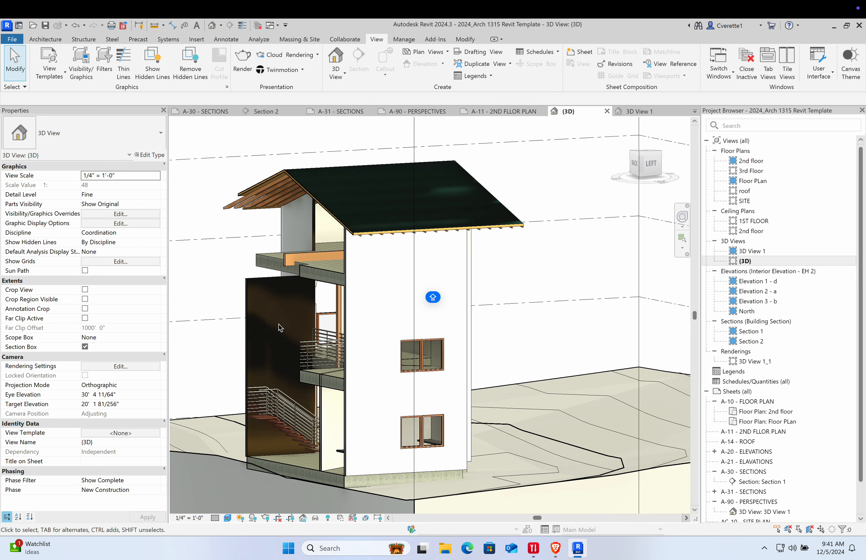
pyautogui.scroll(4, 295, 313)
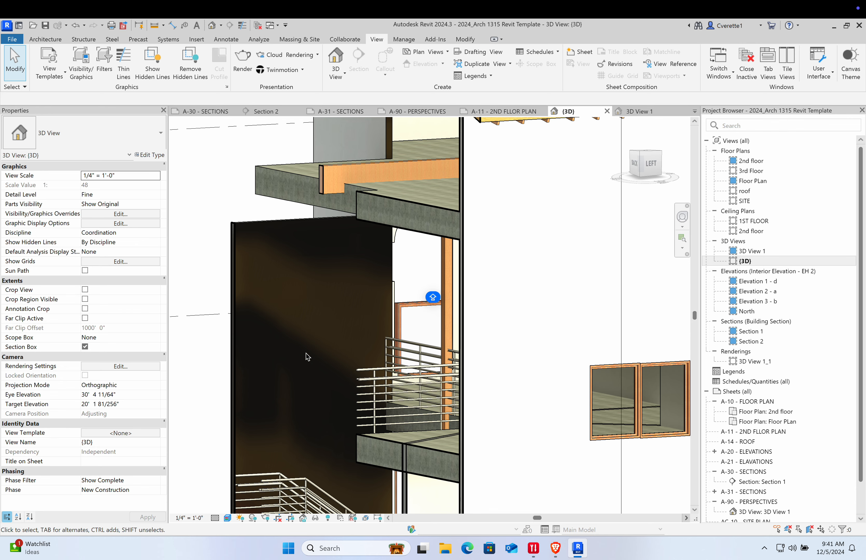
pyautogui.scroll(-3, 306, 355)
pyautogui.scroll(-2, 319, 397)
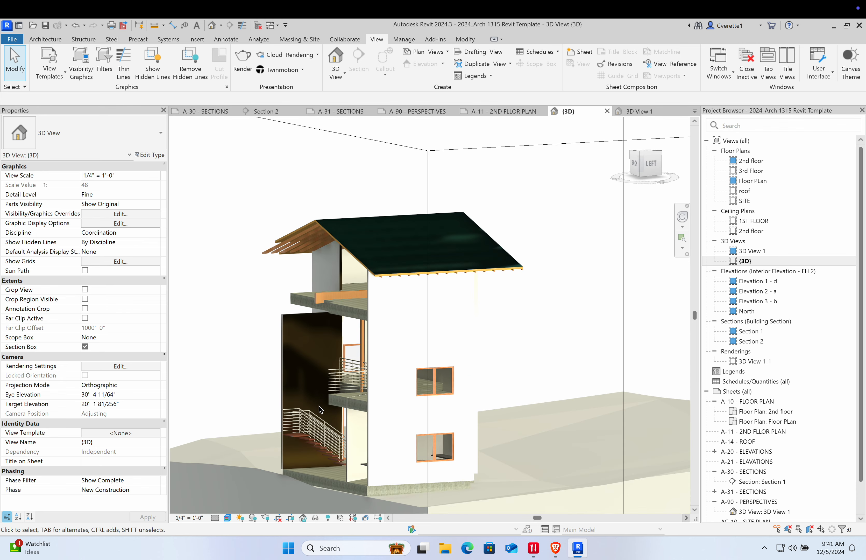
pyautogui.keyDown('shift'); pyautogui.moveTo(311, 411); pyautogui.dragTo(519, 424, button='middle'); pyautogui.keyUp('shift')
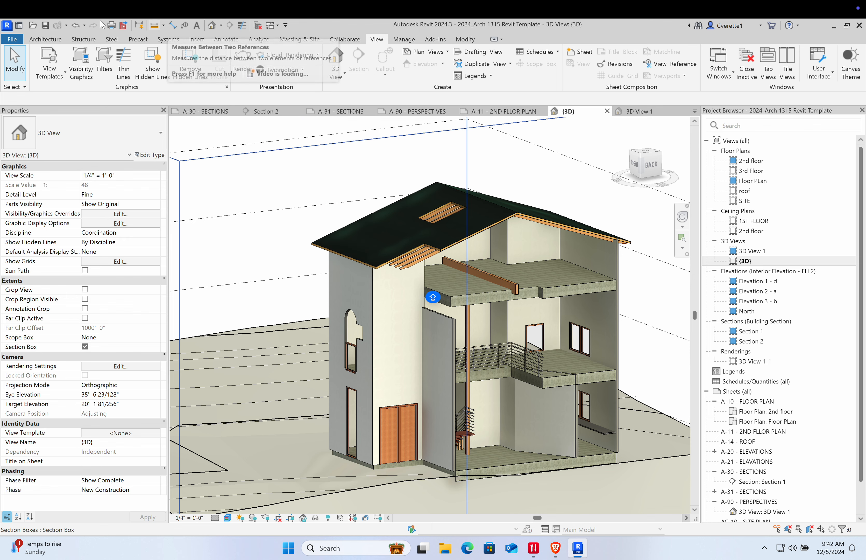
pyautogui.click(112, 39)
pyautogui.click(141, 40)
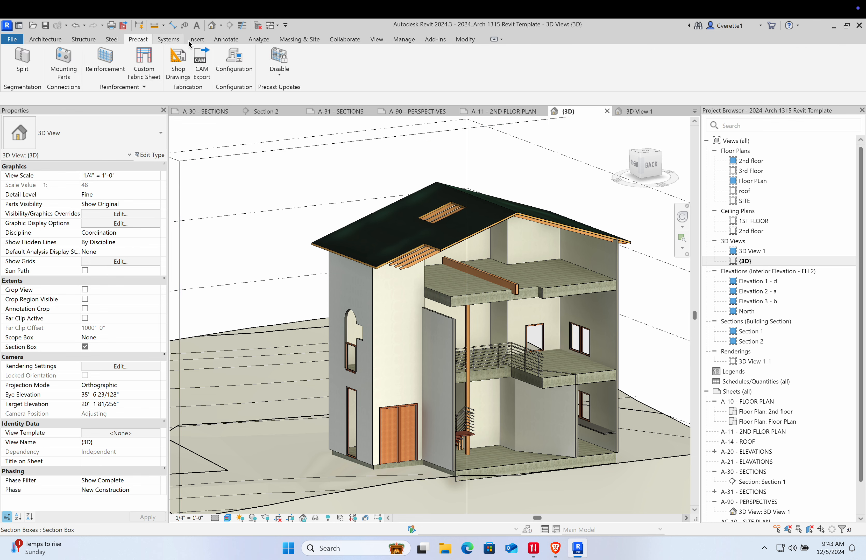
pyautogui.click(168, 40)
pyautogui.click(197, 40)
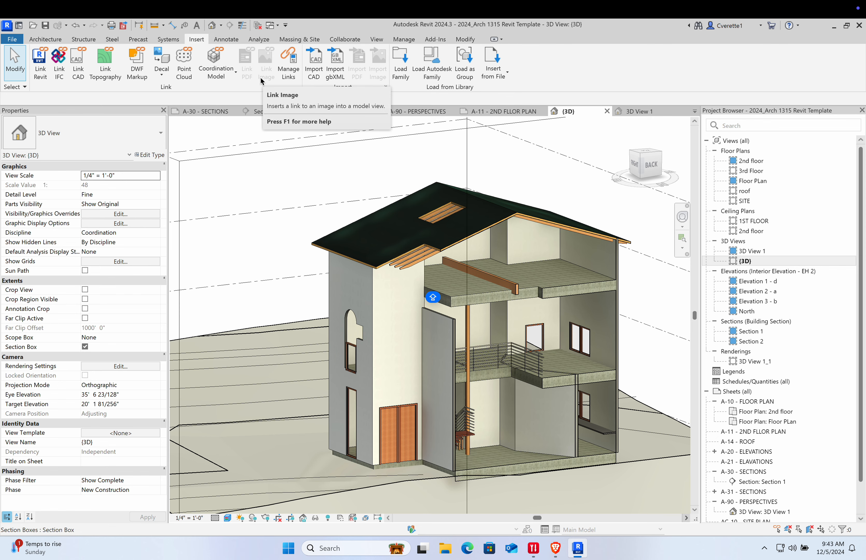
pyautogui.scroll(-4, 400, 189)
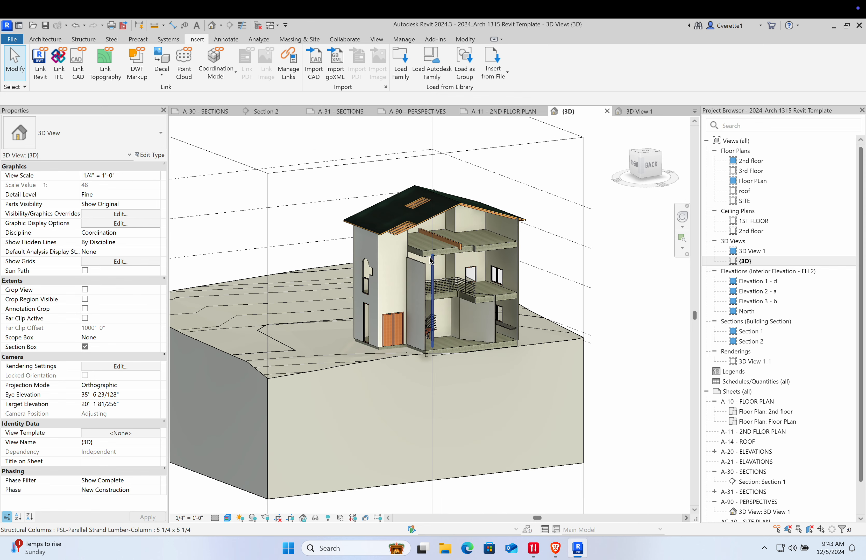
# Extend the 3D view's section box outward beyond the cut side of the house to enclose the whole building
pyautogui.keyDown('shift'); pyautogui.moveTo(429, 260); pyautogui.dragTo(483, 288, button='middle'); pyautogui.keyUp('shift')
pyautogui.click(452, 152)
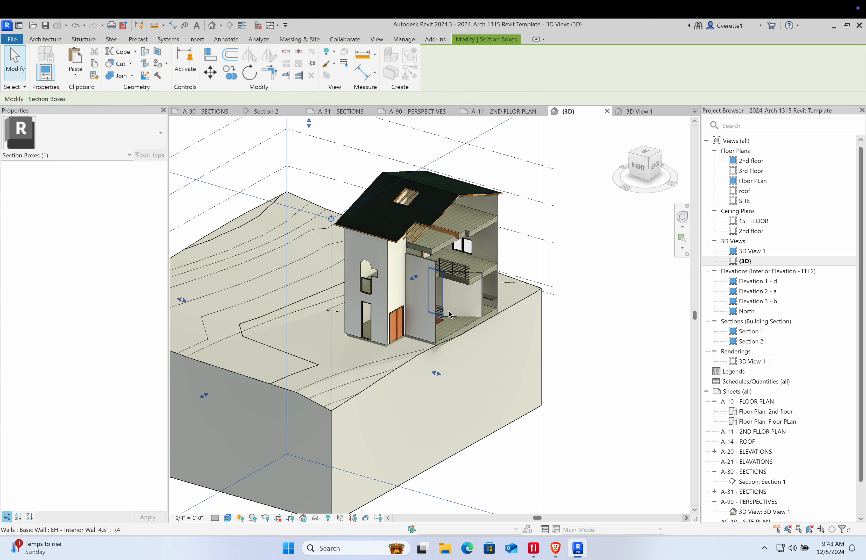
pyautogui.moveTo(438, 374); pyautogui.dragTo(595, 417)
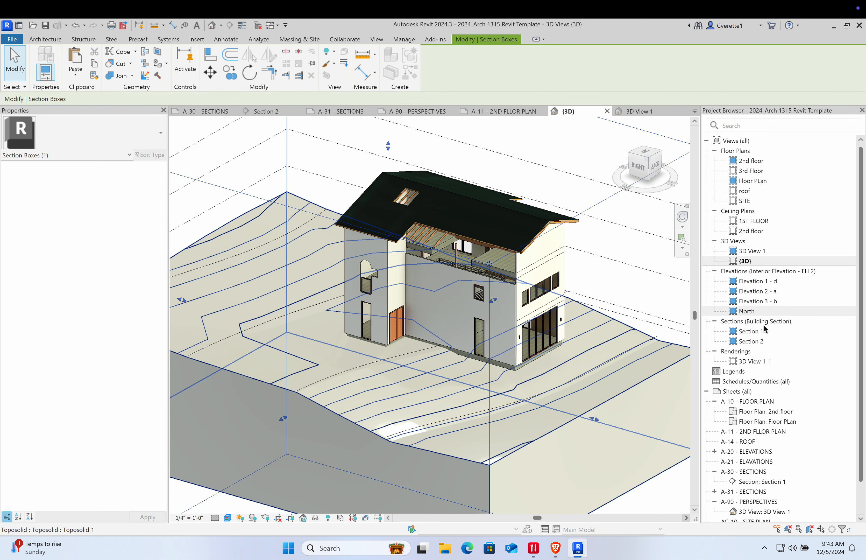
pyautogui.scroll(-1, 766, 330)
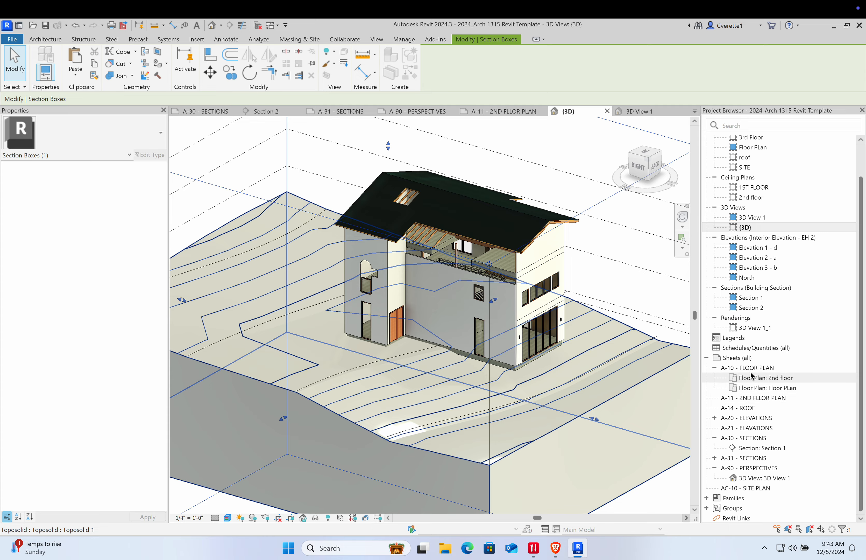
# Switch to Preview and review the exported 2024_Arch 1315 Revit Template.pdf, from the A-90 perspective sheet back to the A-10 floor plans
pyautogui.hotkey('ctrl', 'Left')
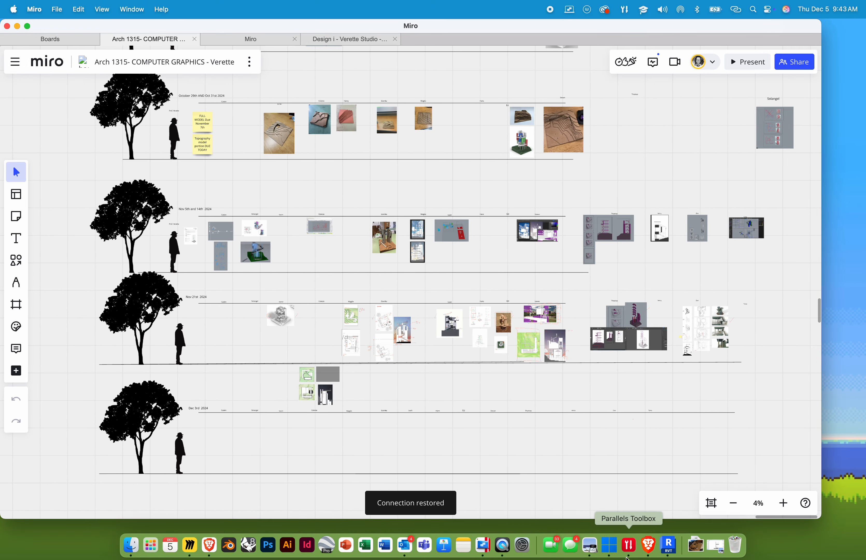
pyautogui.click(590, 544)
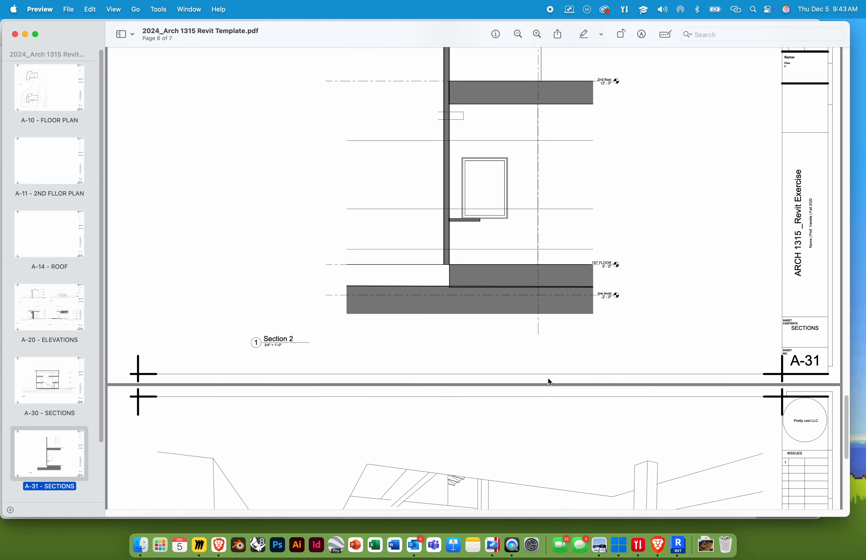
pyautogui.scroll(-5, 548, 378)
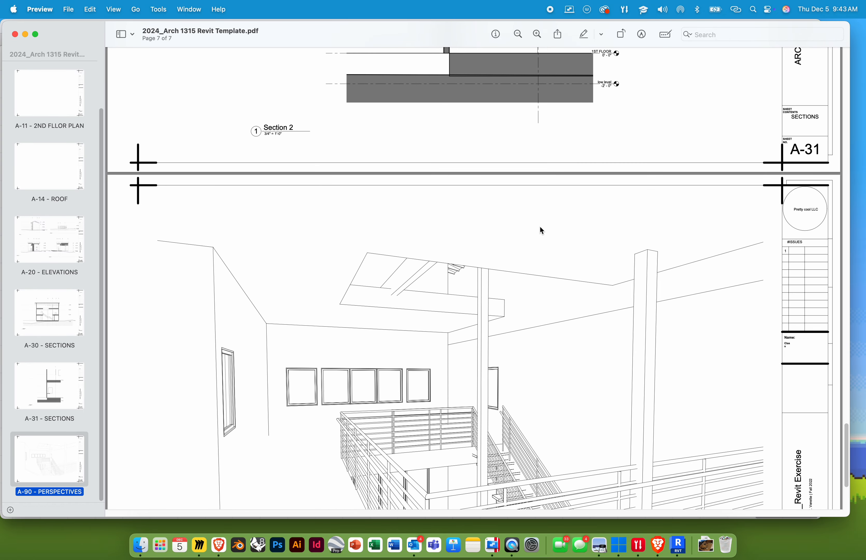
pyautogui.scroll(-2, 540, 226)
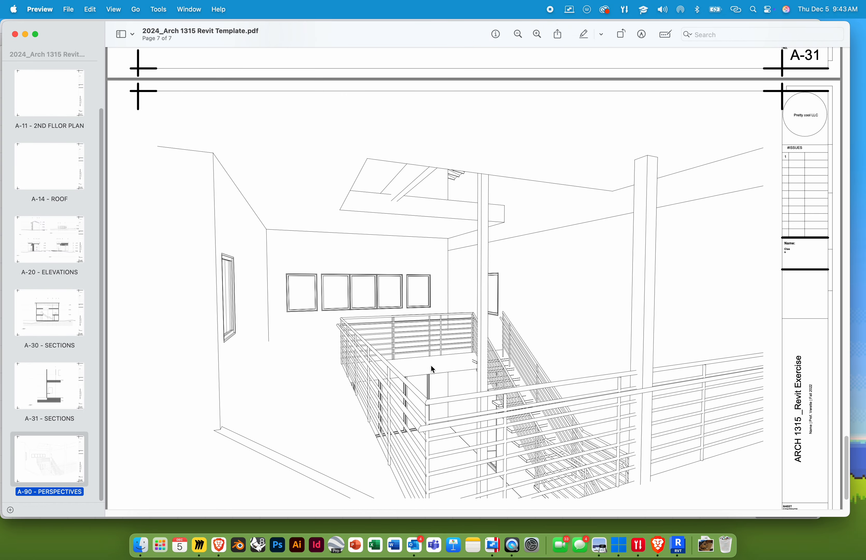
pyautogui.scroll(-2, 432, 370)
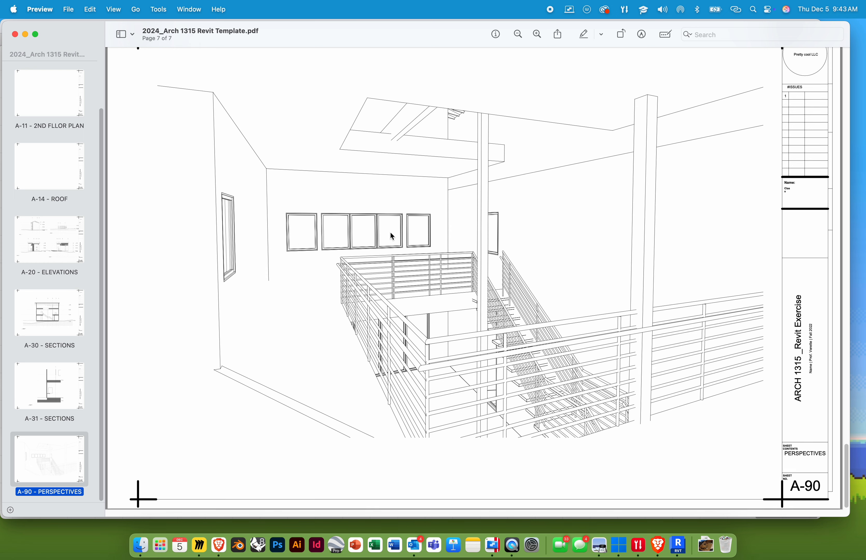
pyautogui.scroll(10, 392, 235)
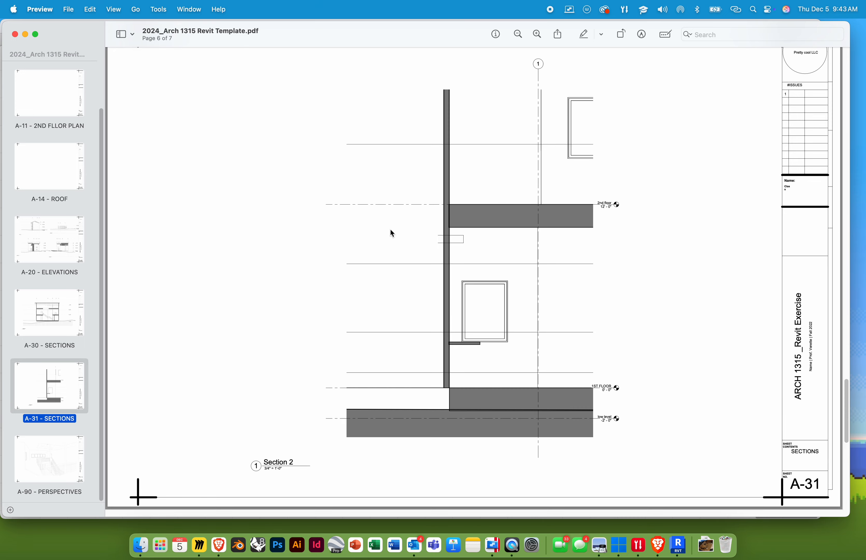
pyautogui.scroll(10, 443, 297)
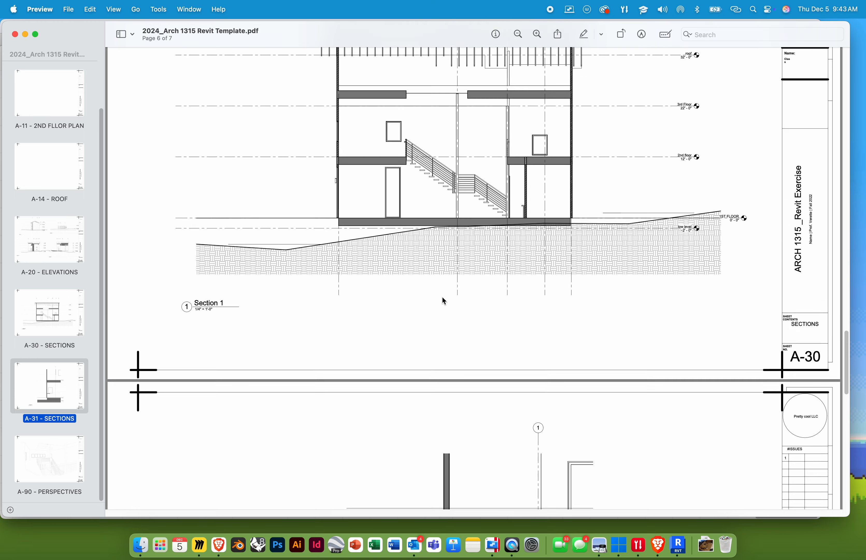
pyautogui.scroll(10, 444, 300)
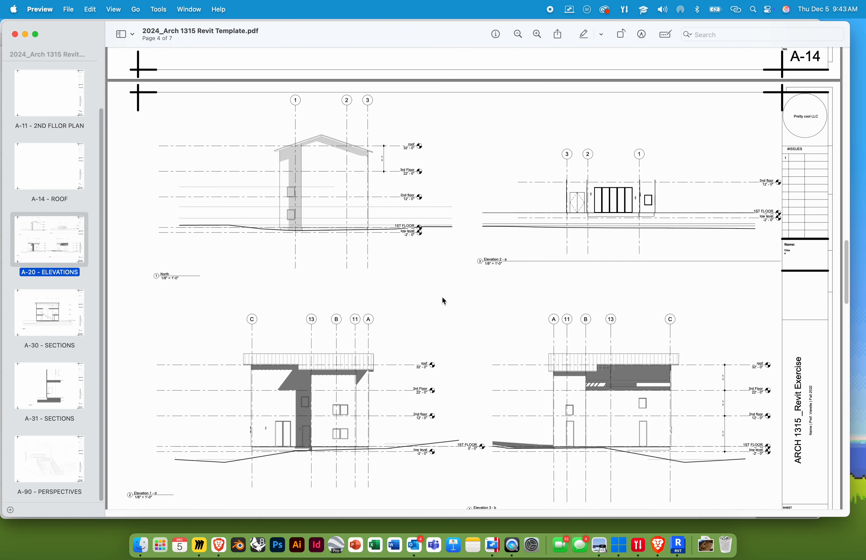
pyautogui.scroll(20, 442, 298)
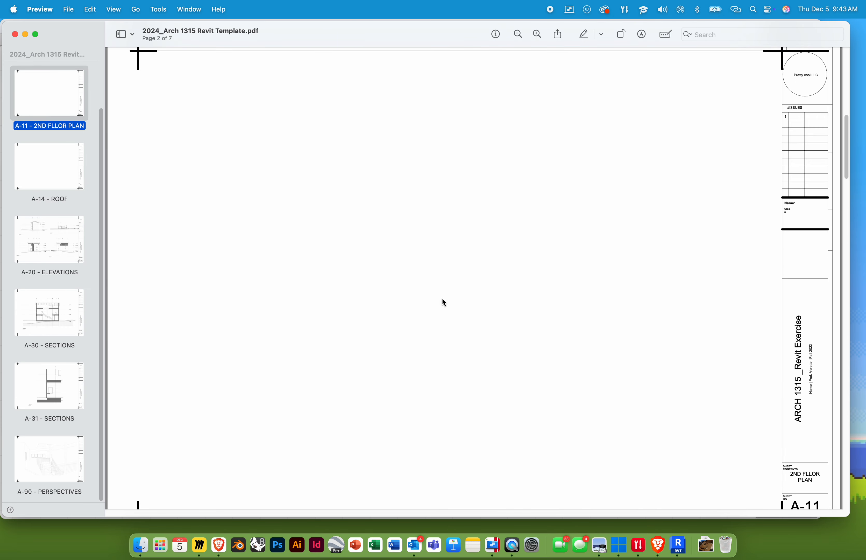
pyautogui.scroll(15, 443, 302)
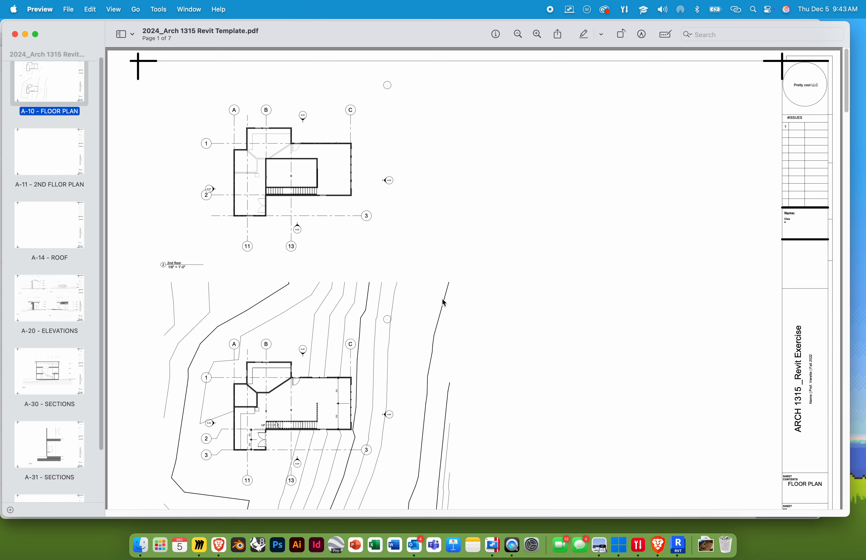
pyautogui.scroll(-4, 442, 303)
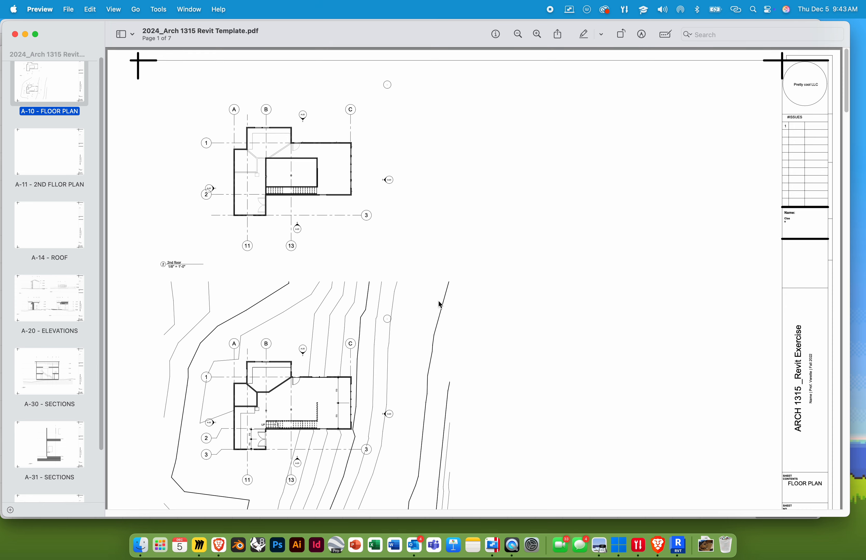
# Switch to Miro and show the Arch 1315 computer graphics board with its dated rows of student work
pyautogui.click(199, 547)
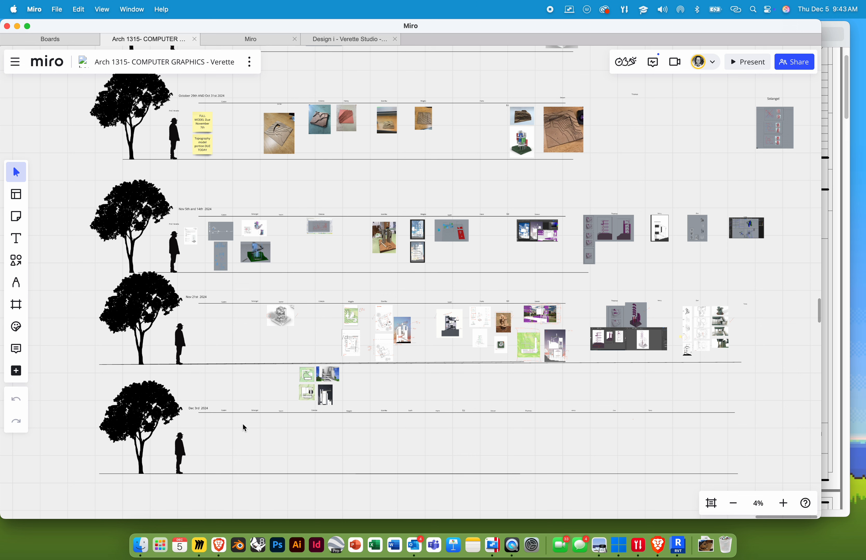